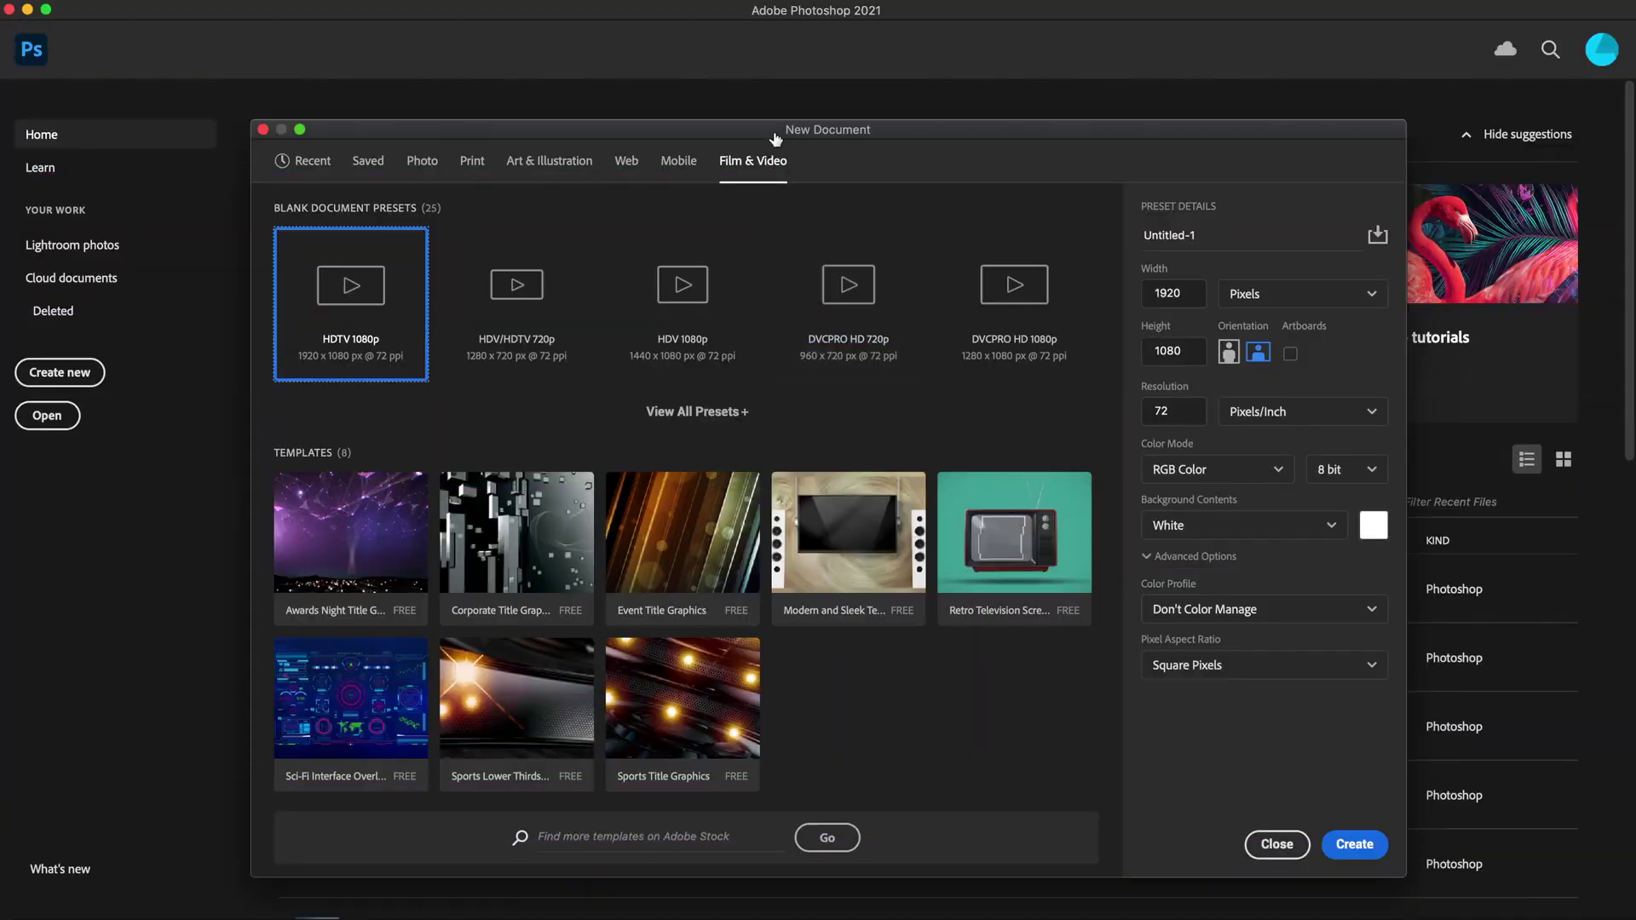
# Nudge the HDTV 1080p New Document dialog slightly up and to the left.
pyautogui.moveTo(772, 134); pyautogui.dragTo(761, 124)
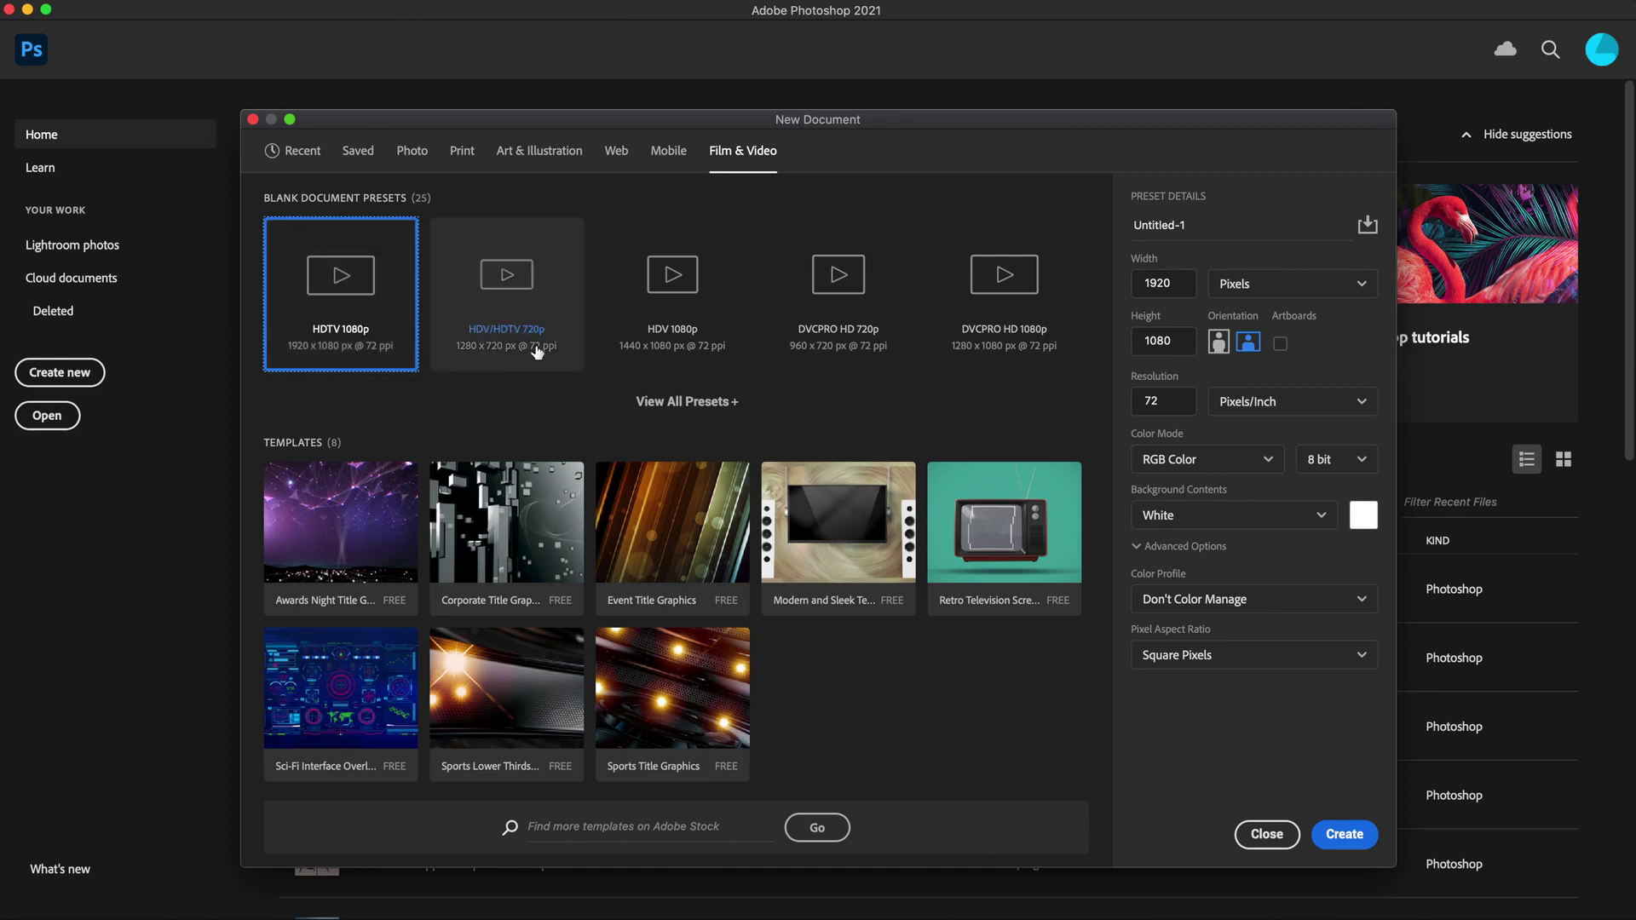
# View all blank Film & Video presets and scroll through the 2K, 4K, 8K and NTSC sizes.
pyautogui.click(687, 402)
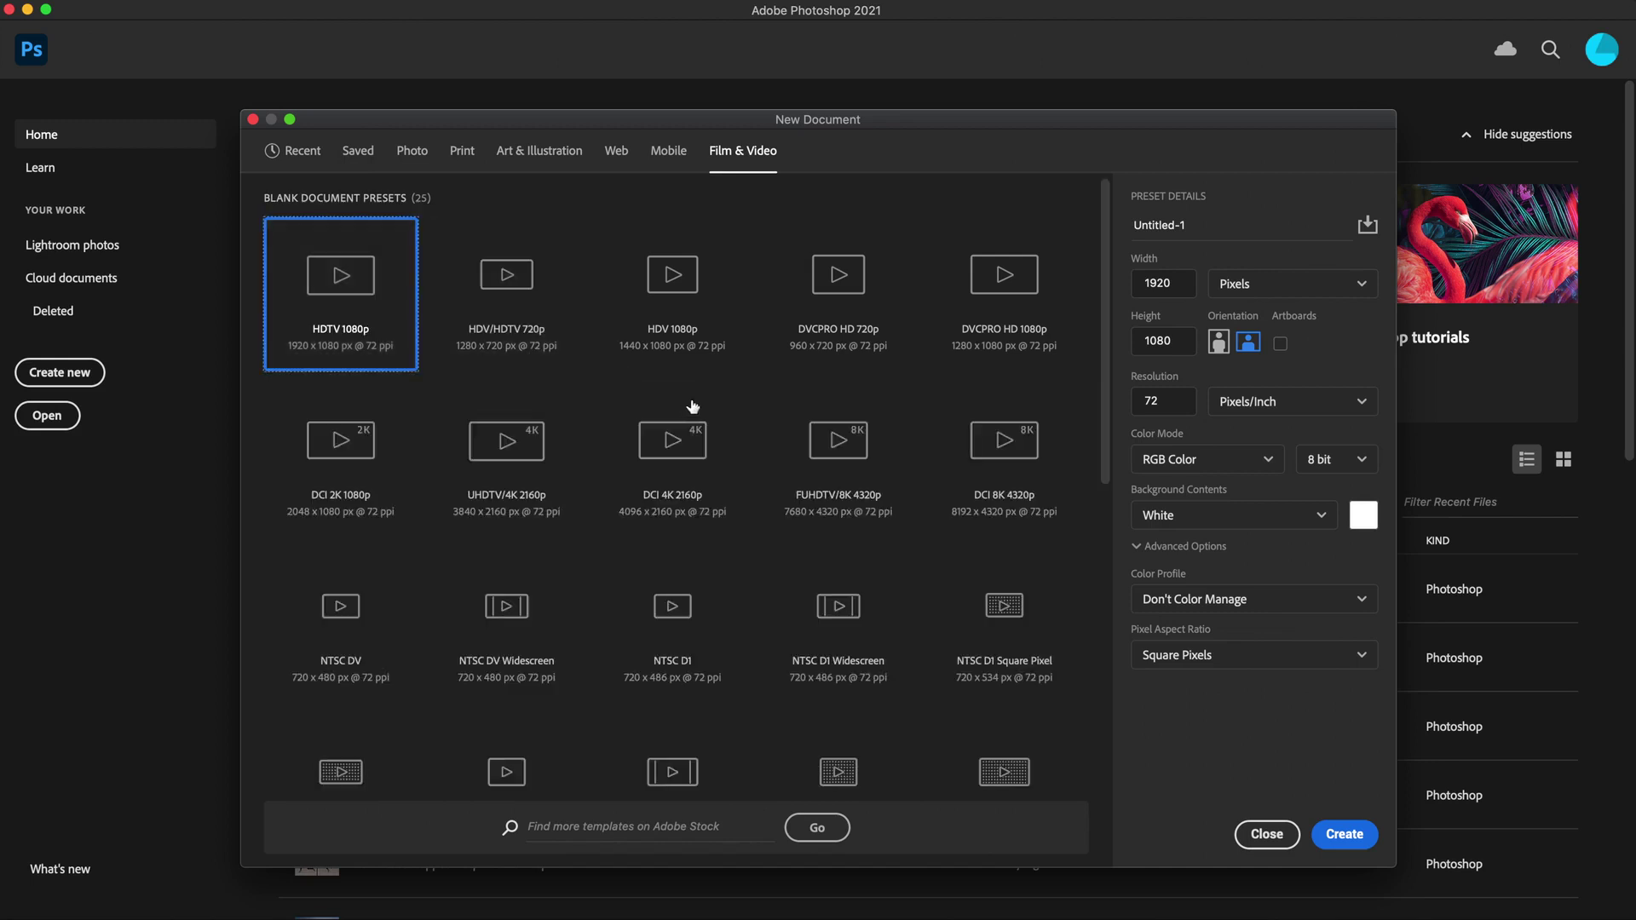
pyautogui.scroll(-4, 793, 409)
pyautogui.scroll(2, 792, 409)
pyautogui.scroll(2, 792, 409)
# Create the 1920×1080 document, add safe-area guides and turn on guide display.
pyautogui.click(1337, 842)
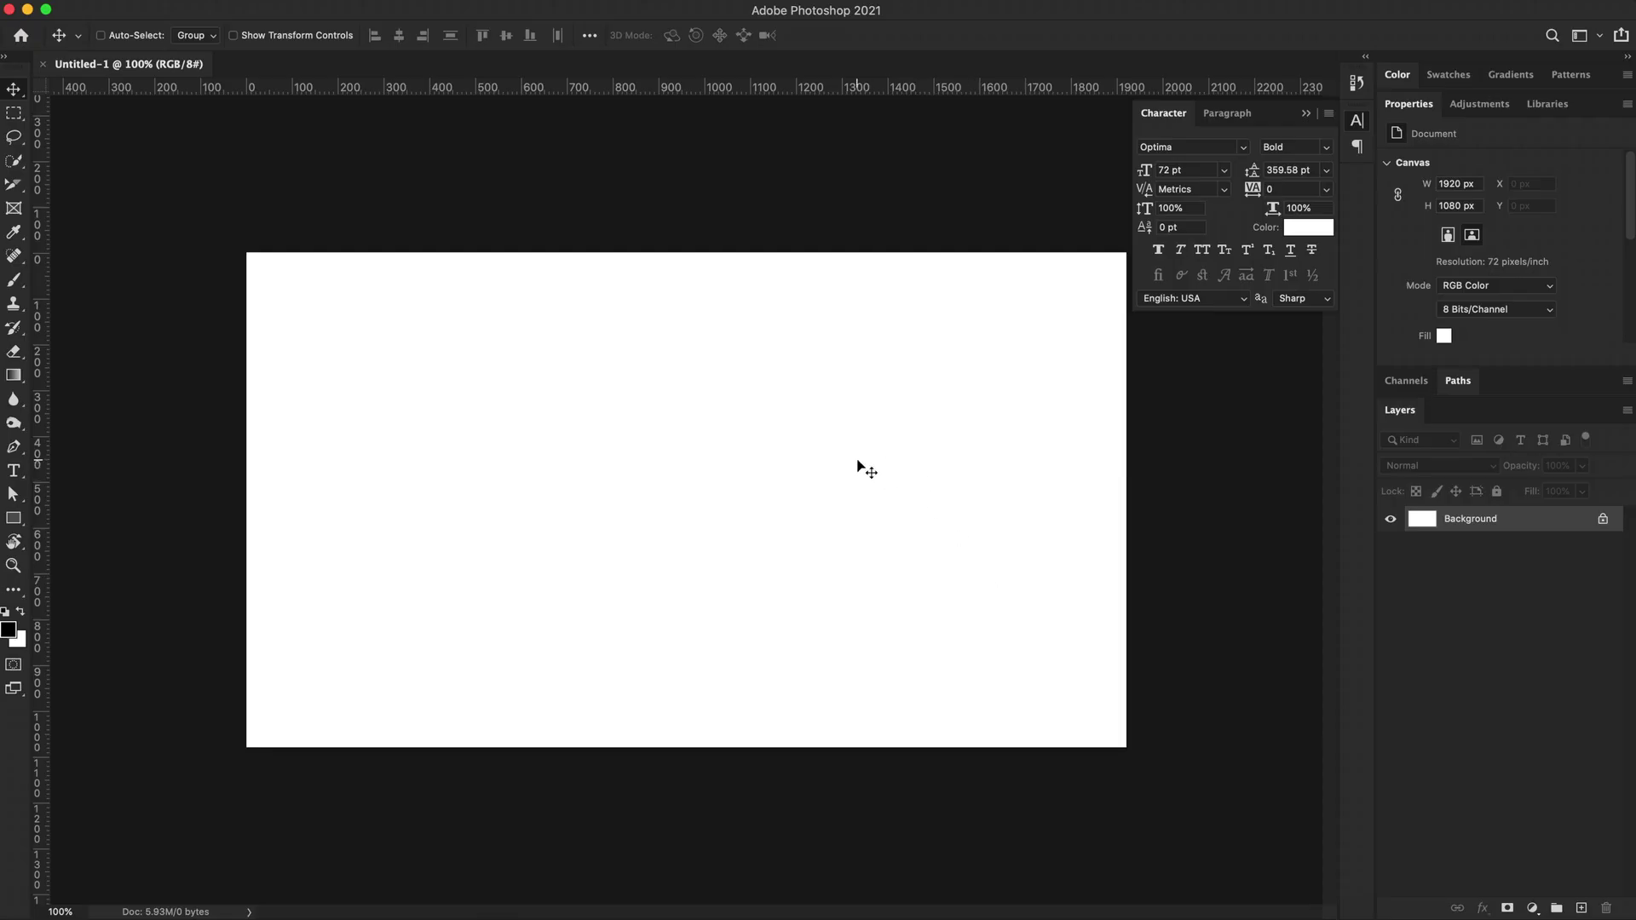
pyautogui.press('super+semicolon')
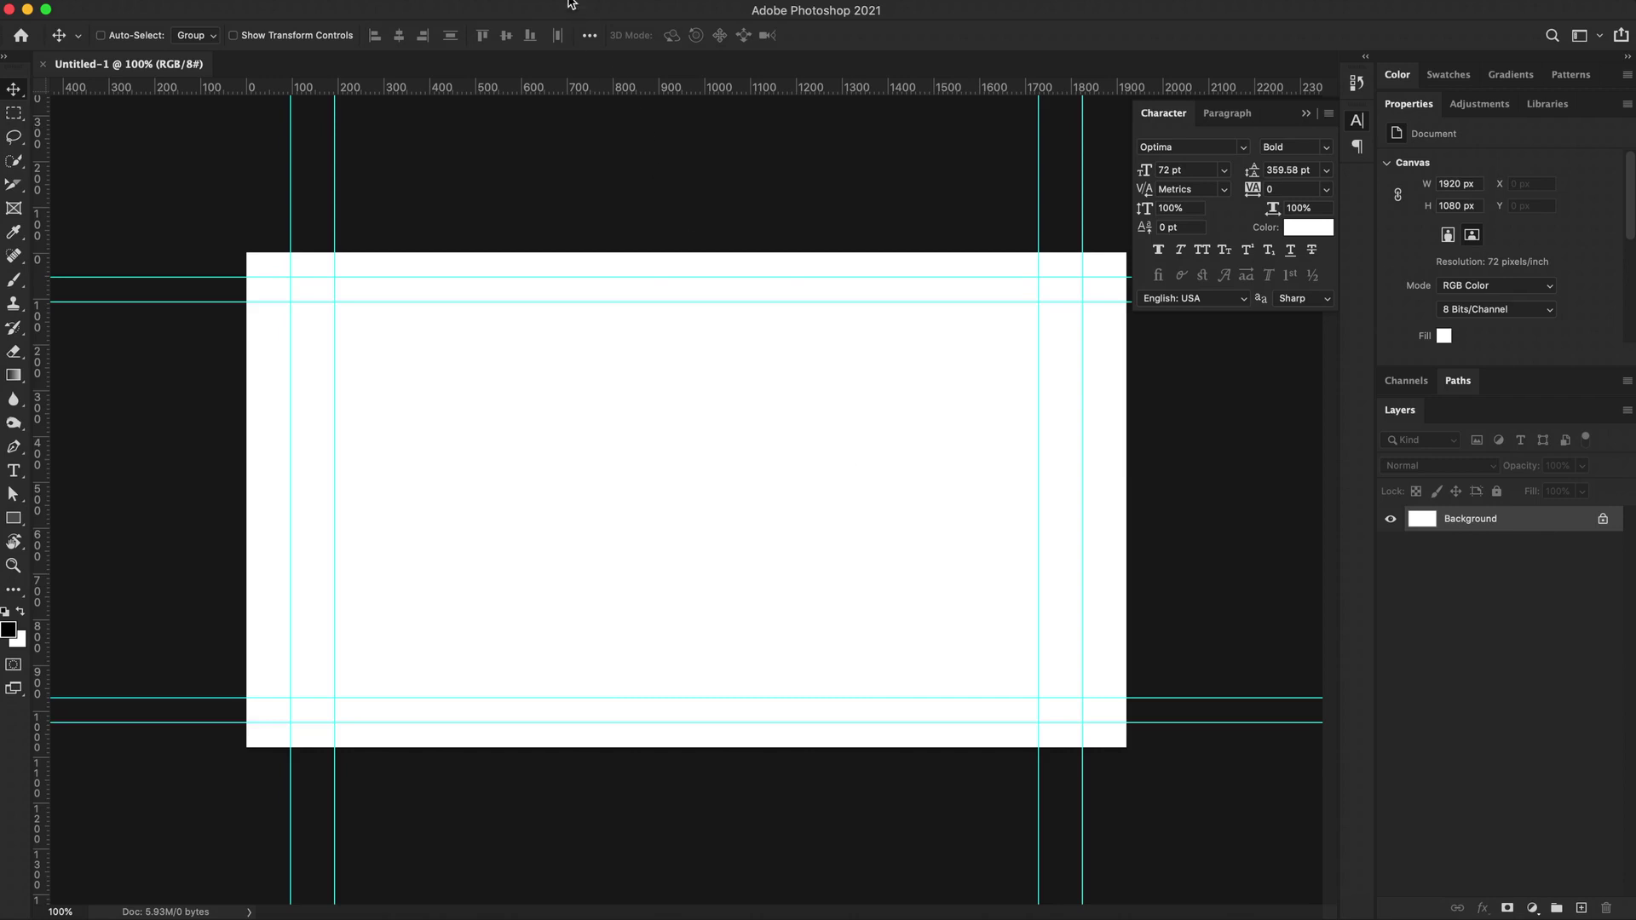
pyautogui.click(514, 1)
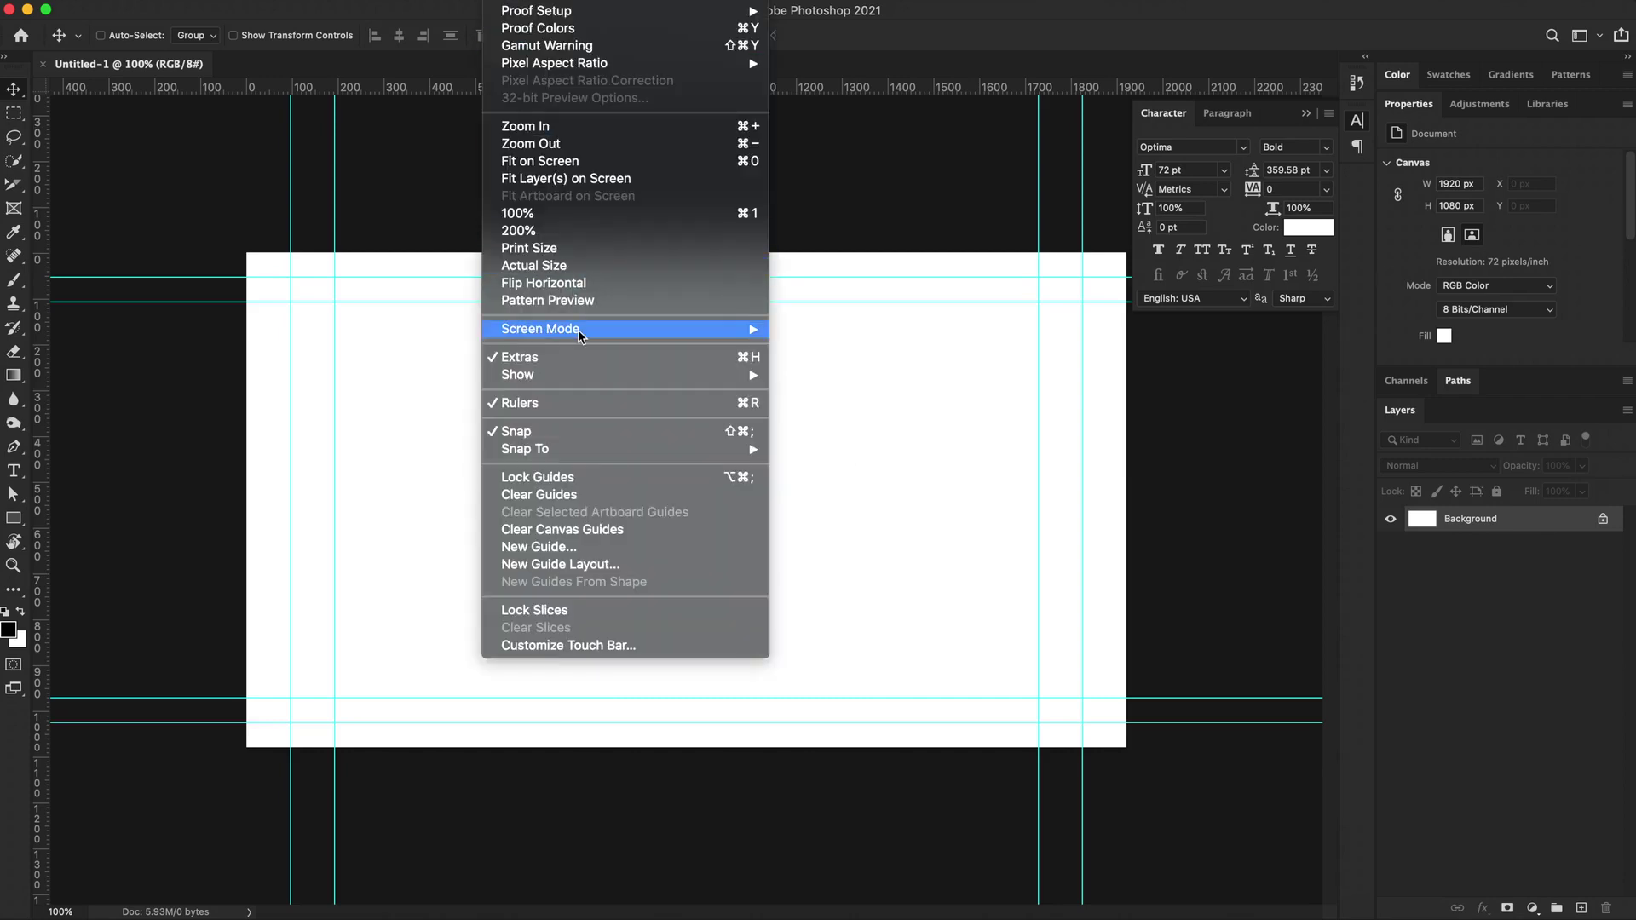
# Place the presenter photo and scale it to fill the whole canvas.
pyautogui.moveTo(753, 377)
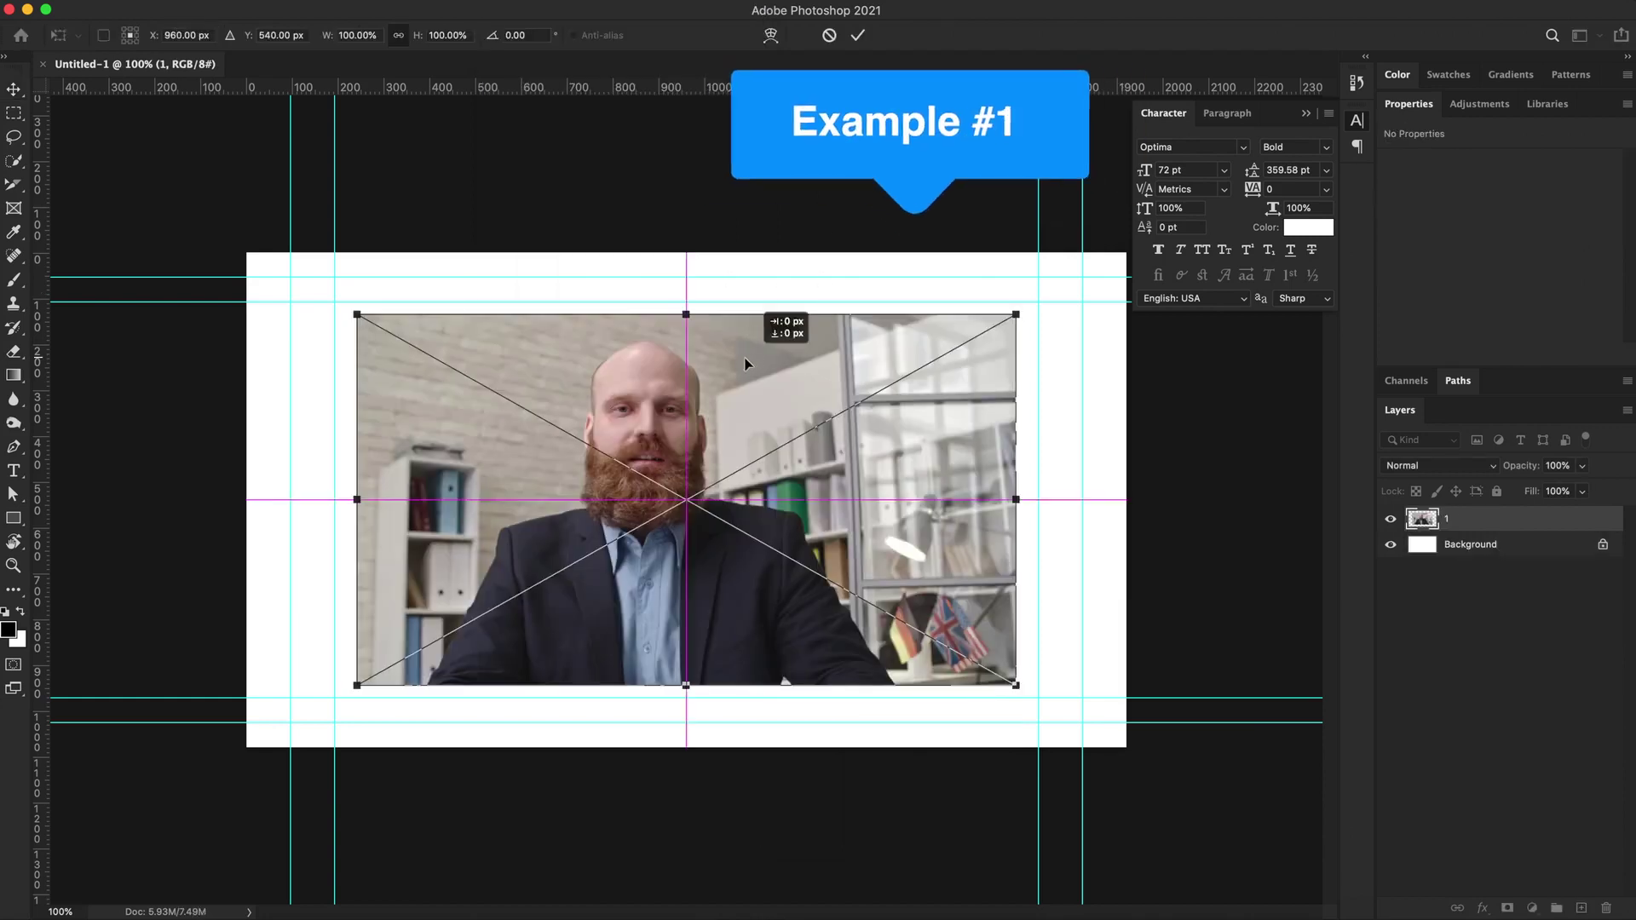
pyautogui.moveTo(745, 363); pyautogui.dragTo(641, 413)
pyautogui.moveTo(906, 376); pyautogui.dragTo(1125, 252)
pyautogui.press('Return')
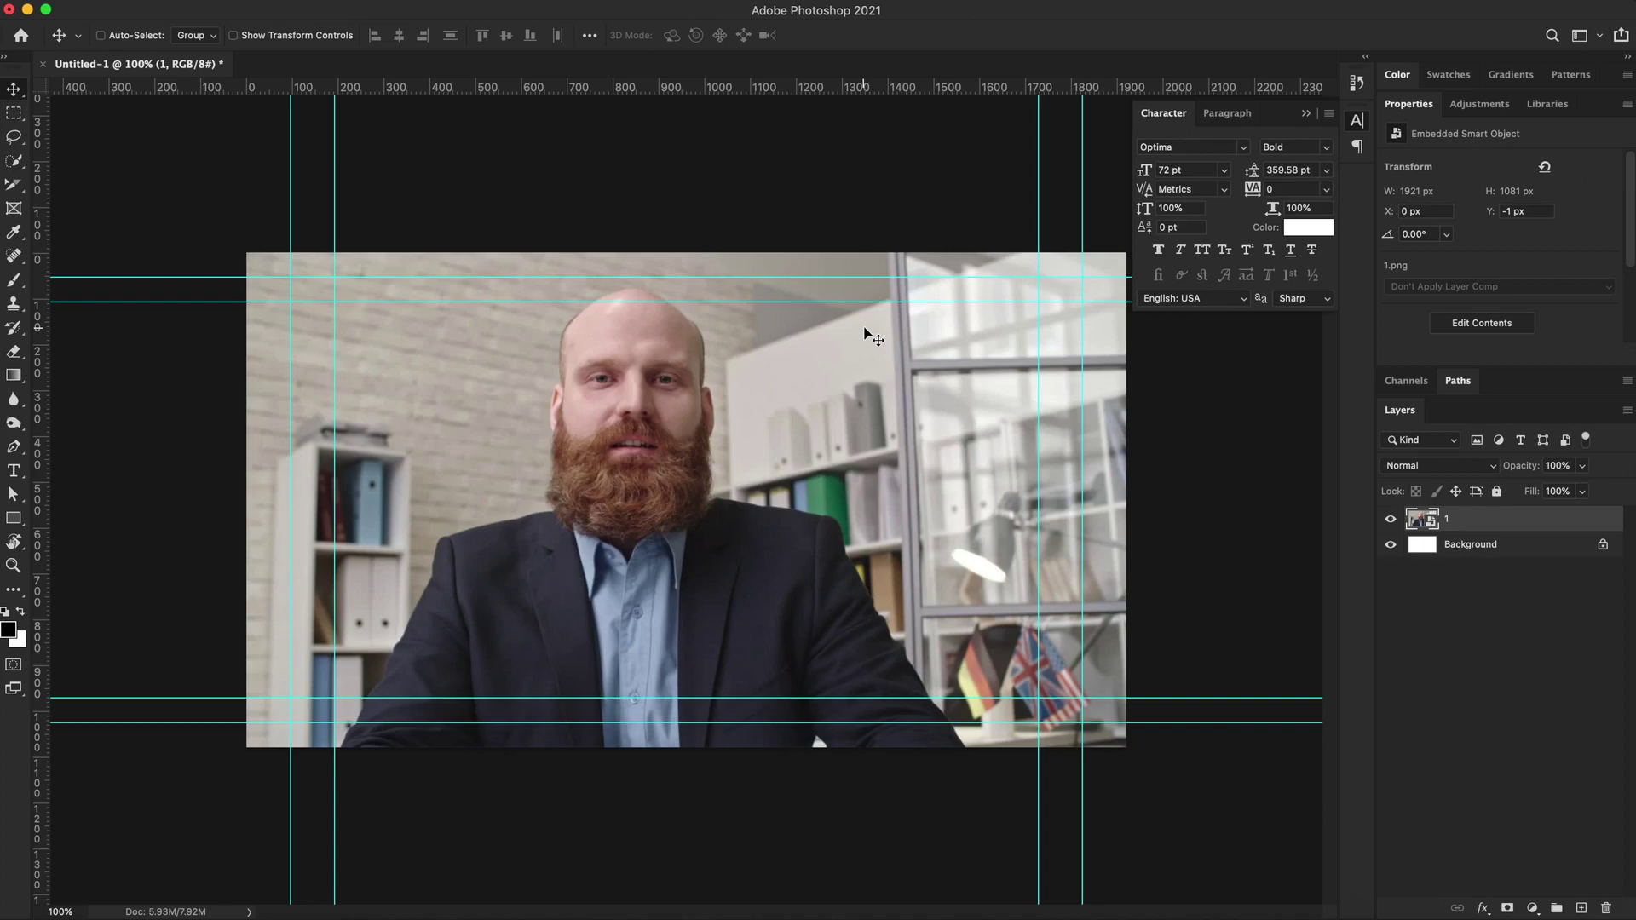
# Draw a black rectangle exactly 1920 px wide by 230 px tall over the photo.
pyautogui.click(9, 522)
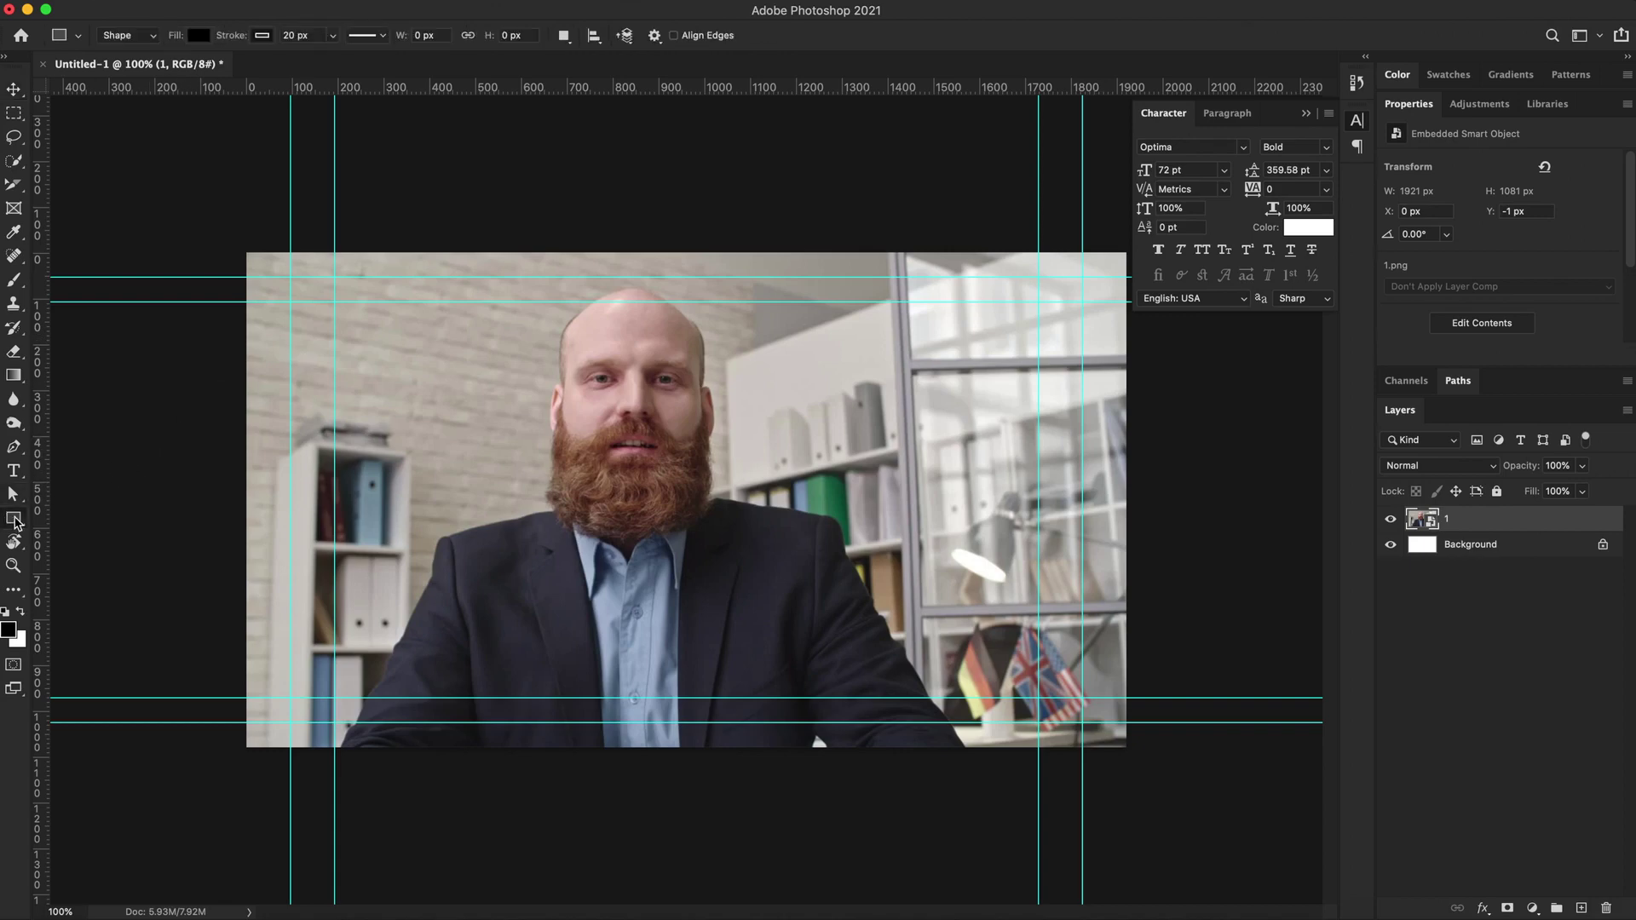
pyautogui.click(475, 480)
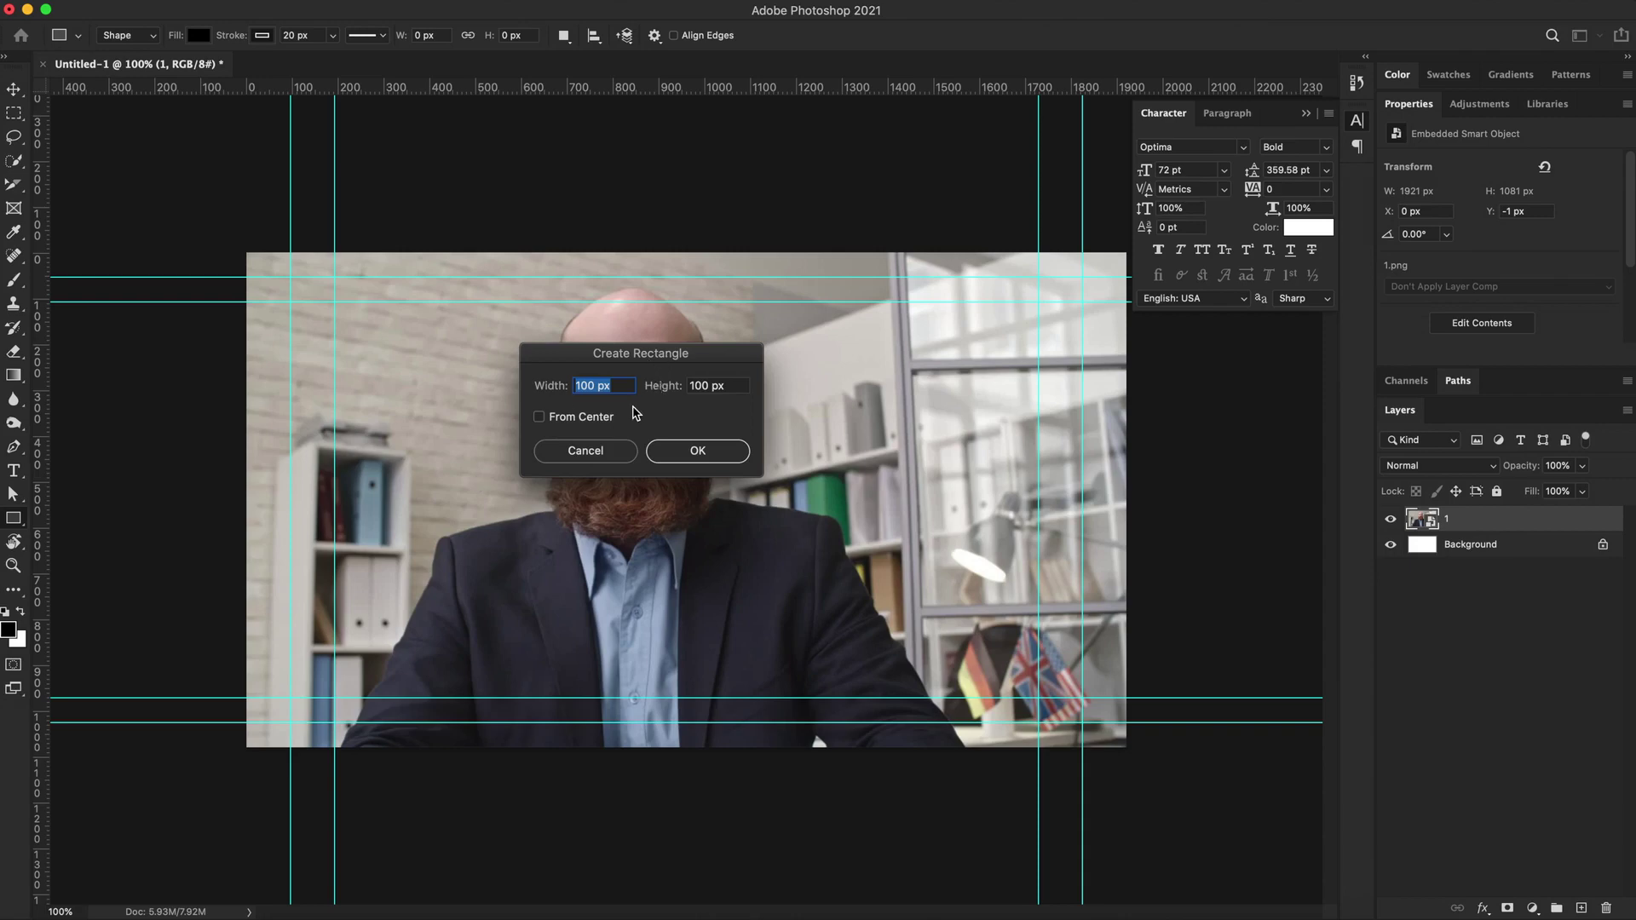
pyautogui.write('1920')
pyautogui.press('Tab')
pyautogui.write('2')
pyautogui.click(692, 452)
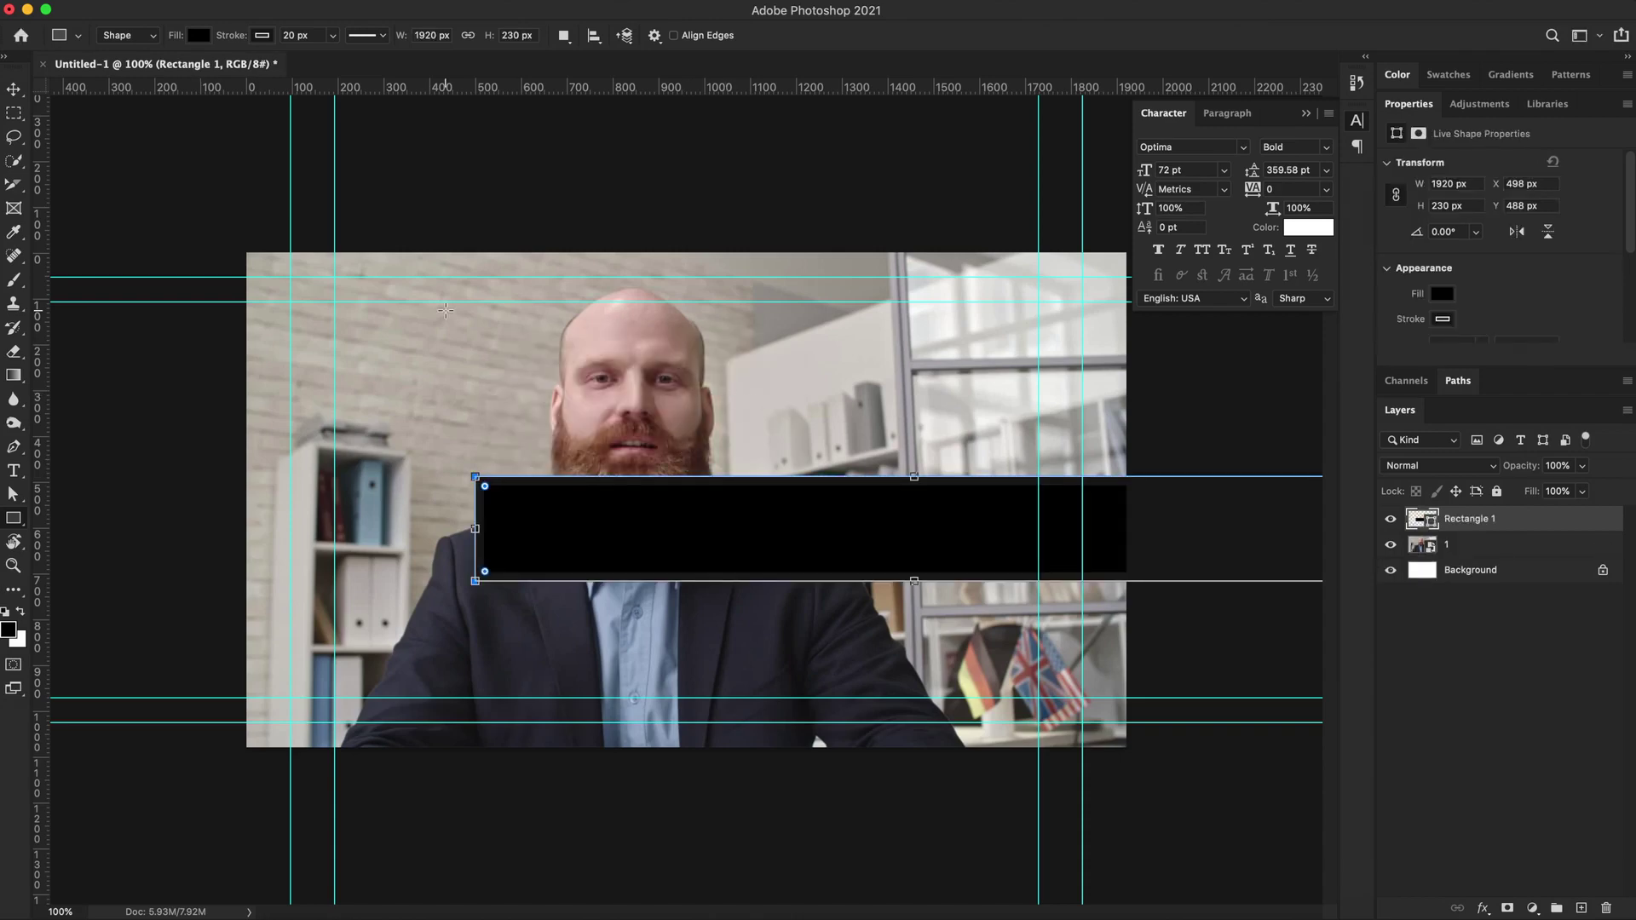
# Move the bar to X 0, Y 742, remove its stroke, and fill it black-to-transparent.
pyautogui.click(13, 91)
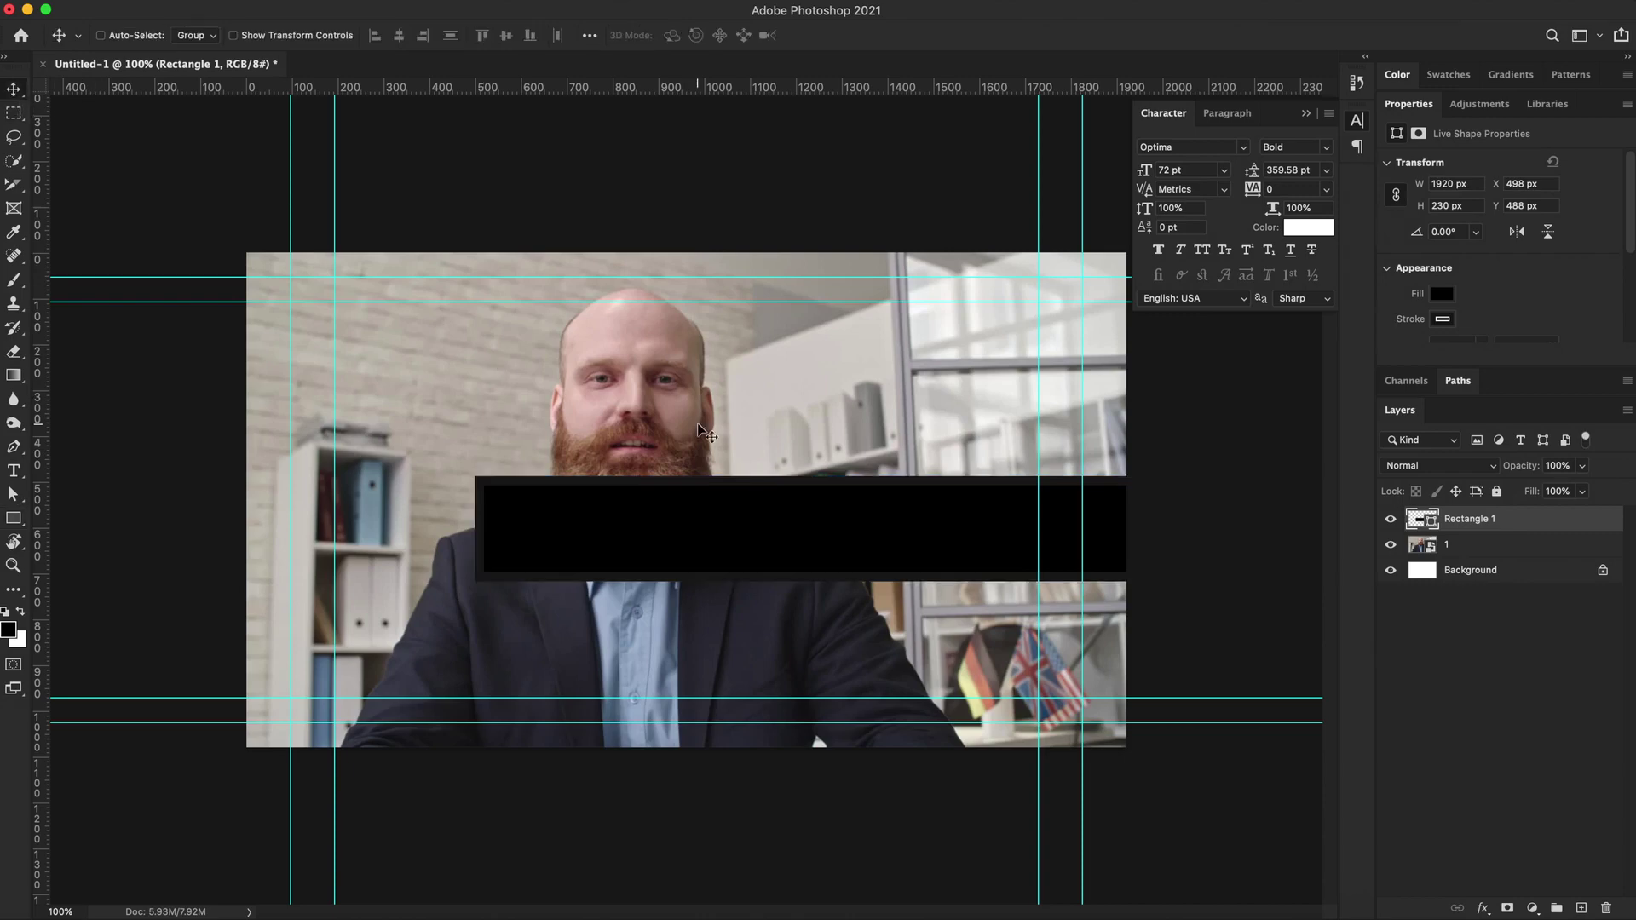
pyautogui.moveTo(793, 526)
pyautogui.mouseDown()
pyautogui.moveTo(586, 587)
pyautogui.moveTo(558, 639)
pyautogui.mouseUp()
pyautogui.click(1442, 320)
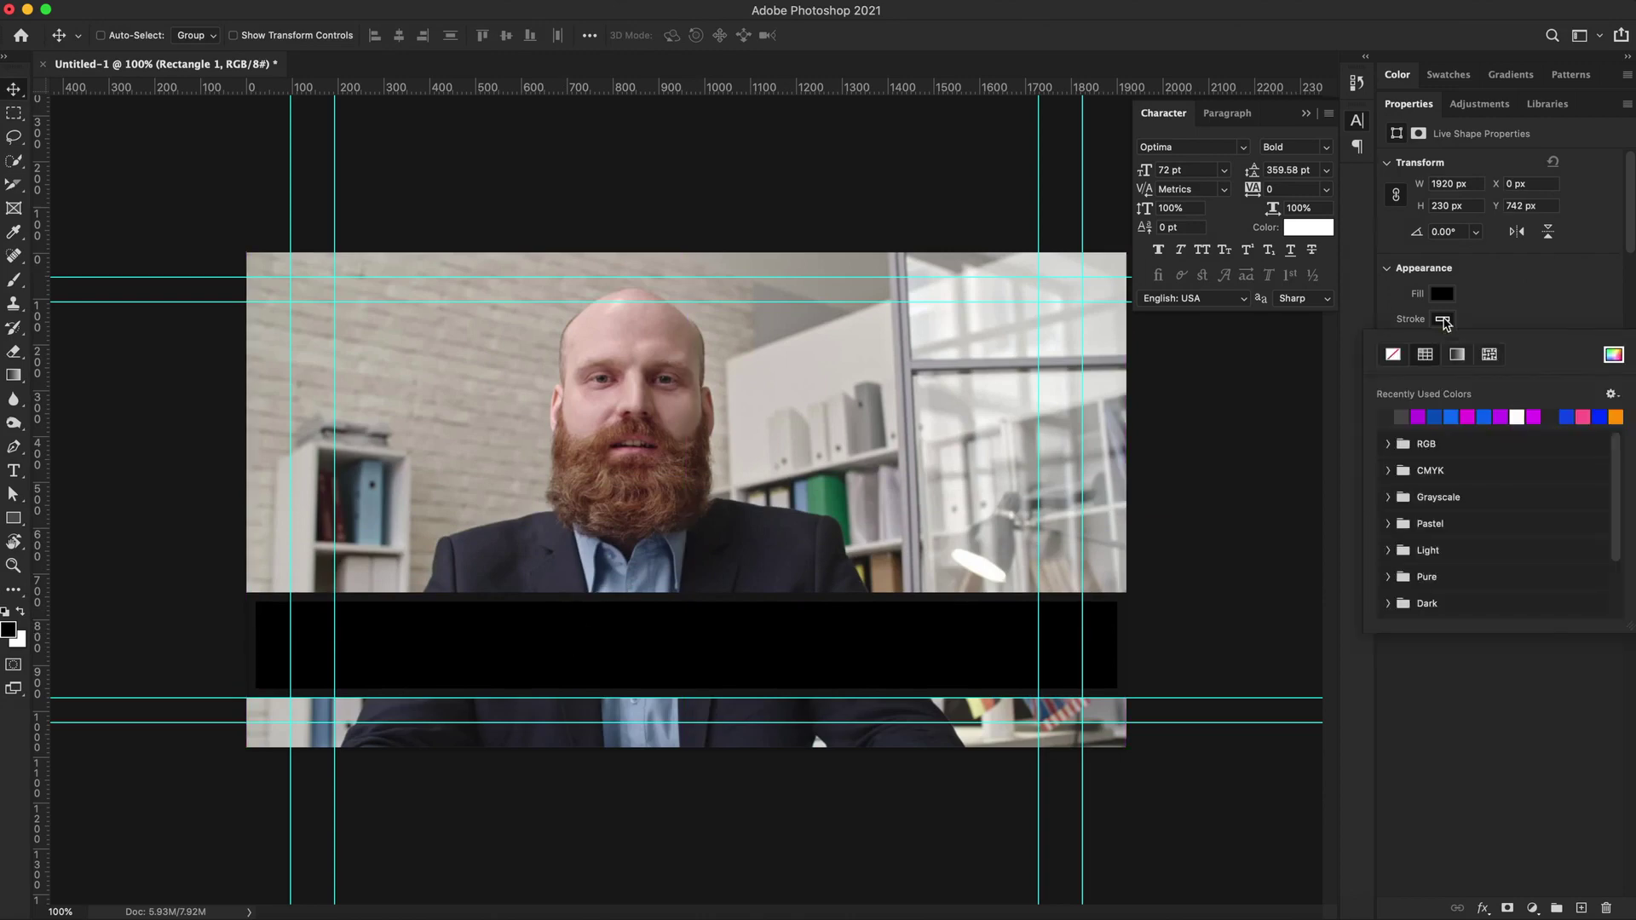
pyautogui.click(1393, 357)
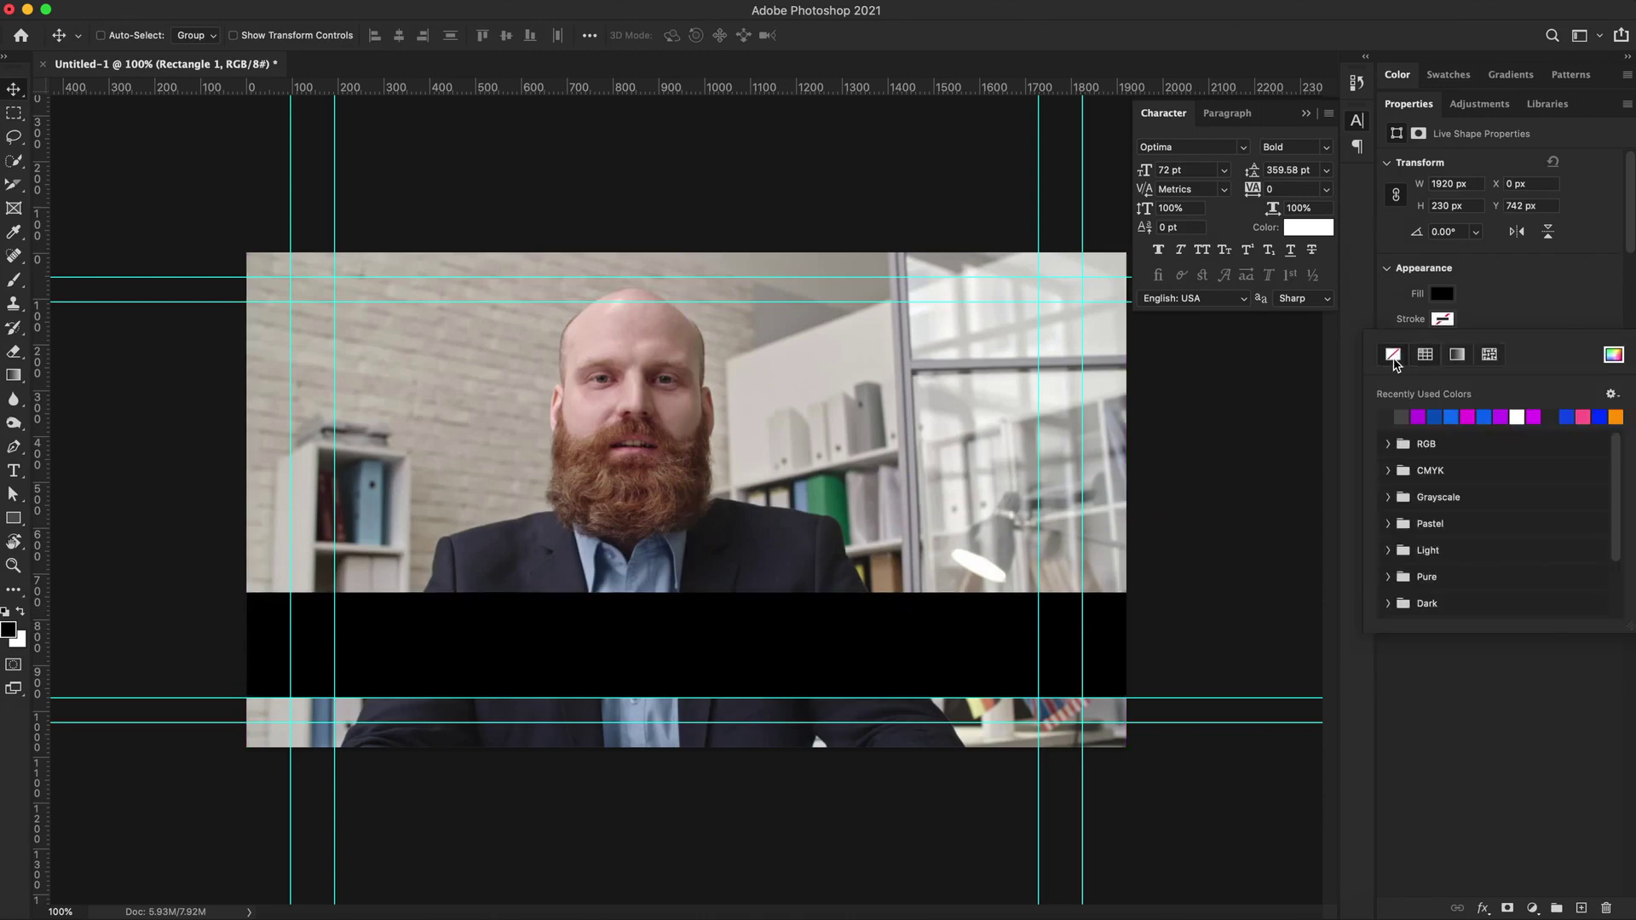
pyautogui.click(1441, 293)
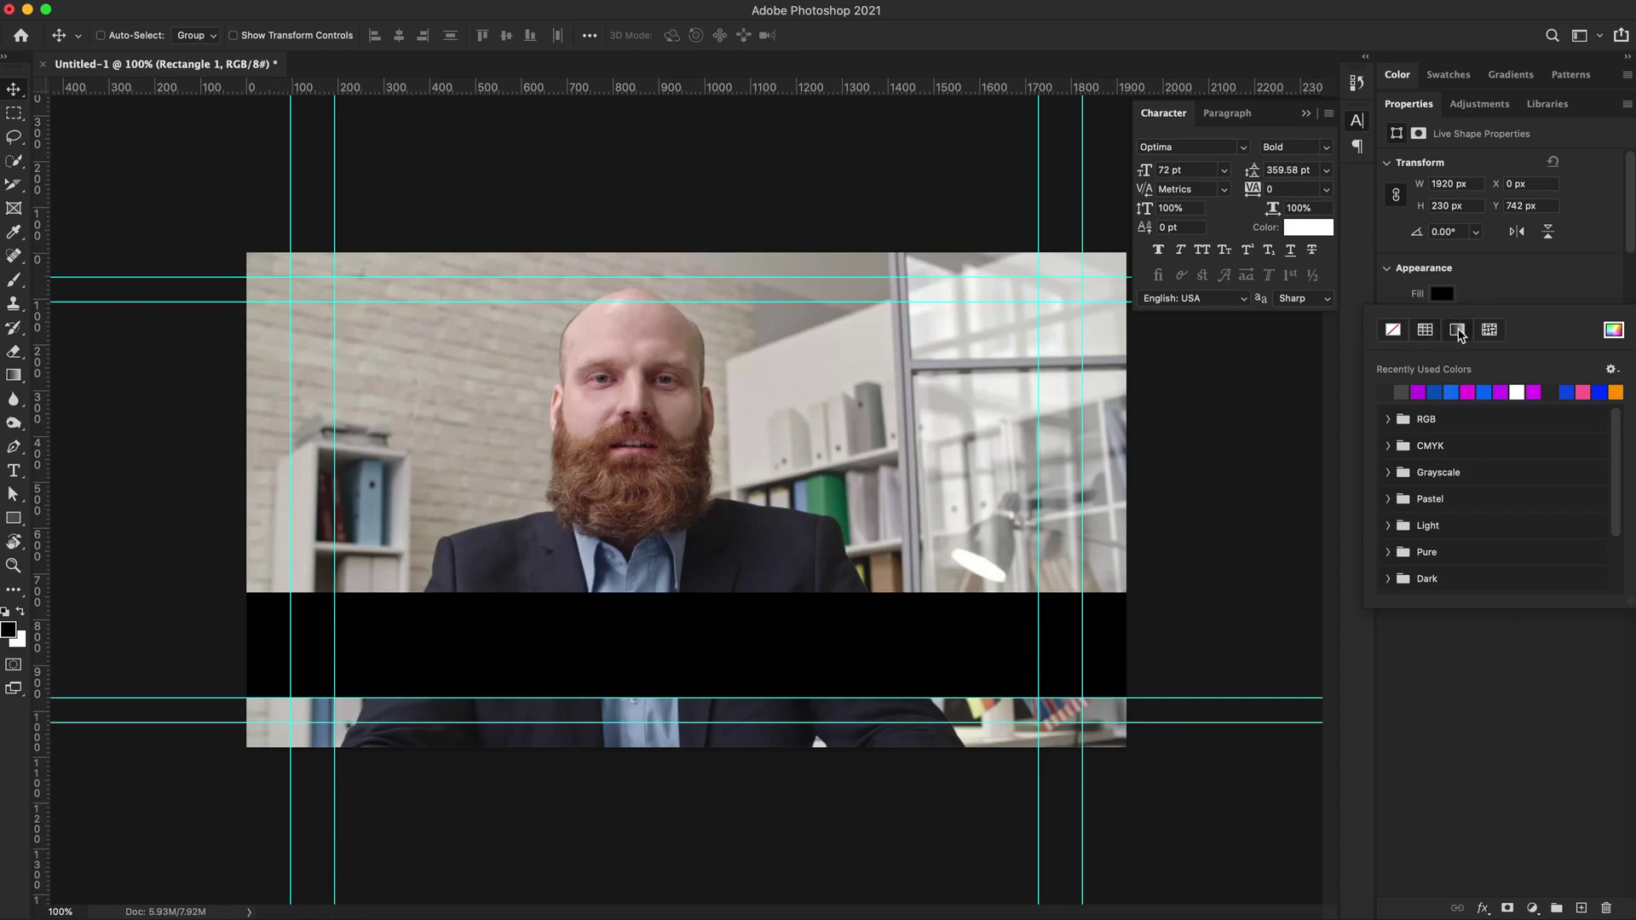
pyautogui.click(1458, 331)
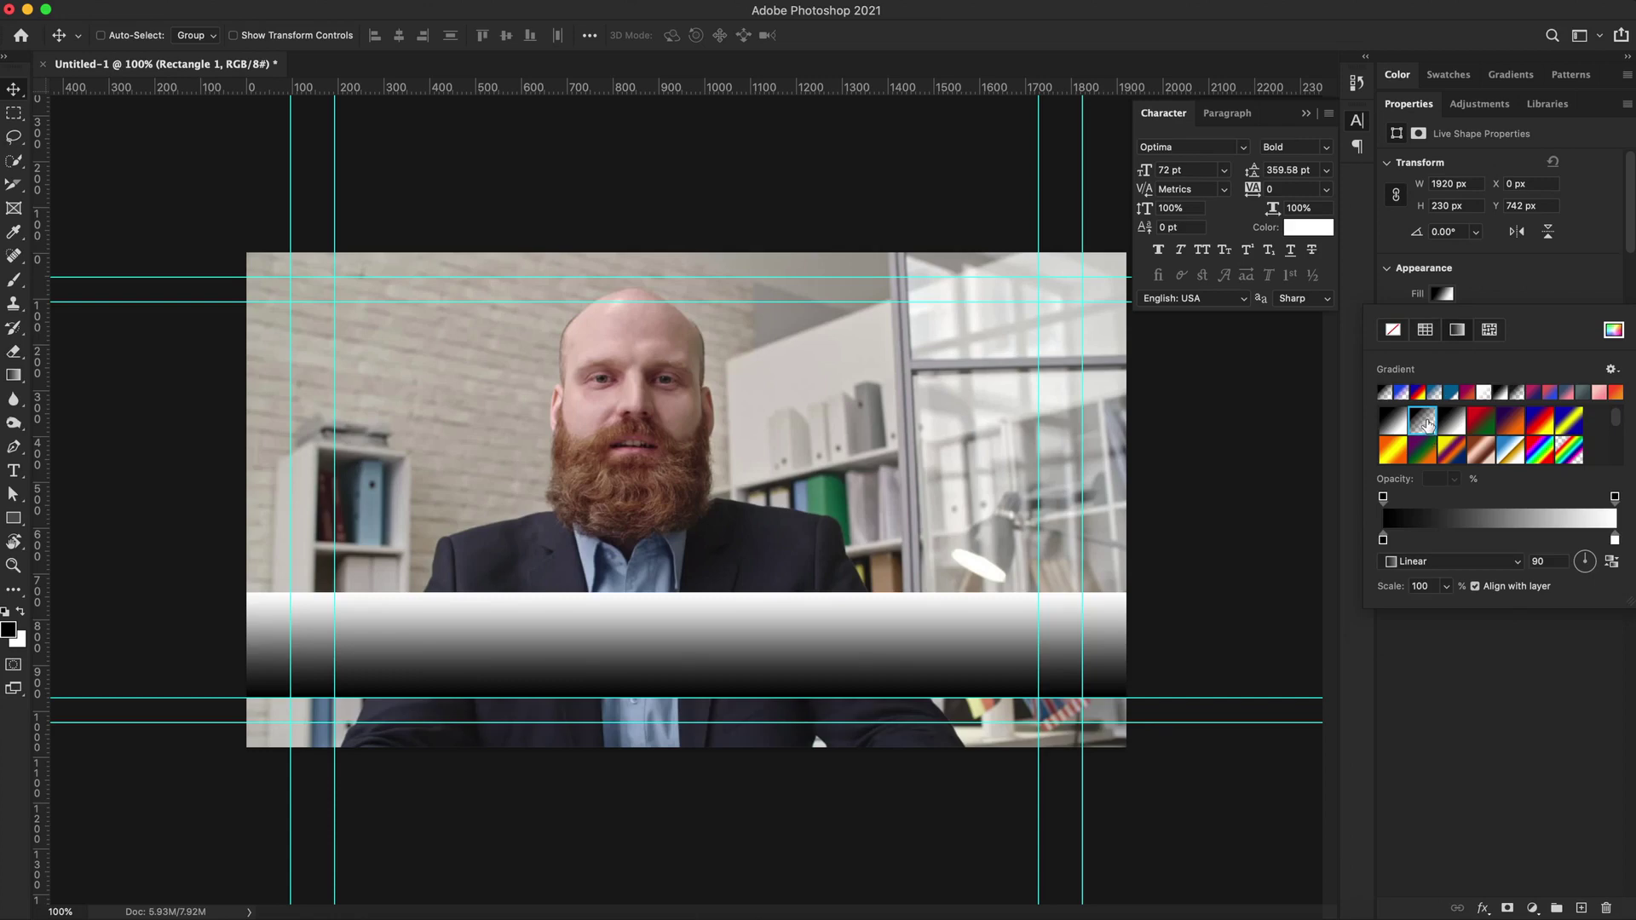
pyautogui.click(1426, 421)
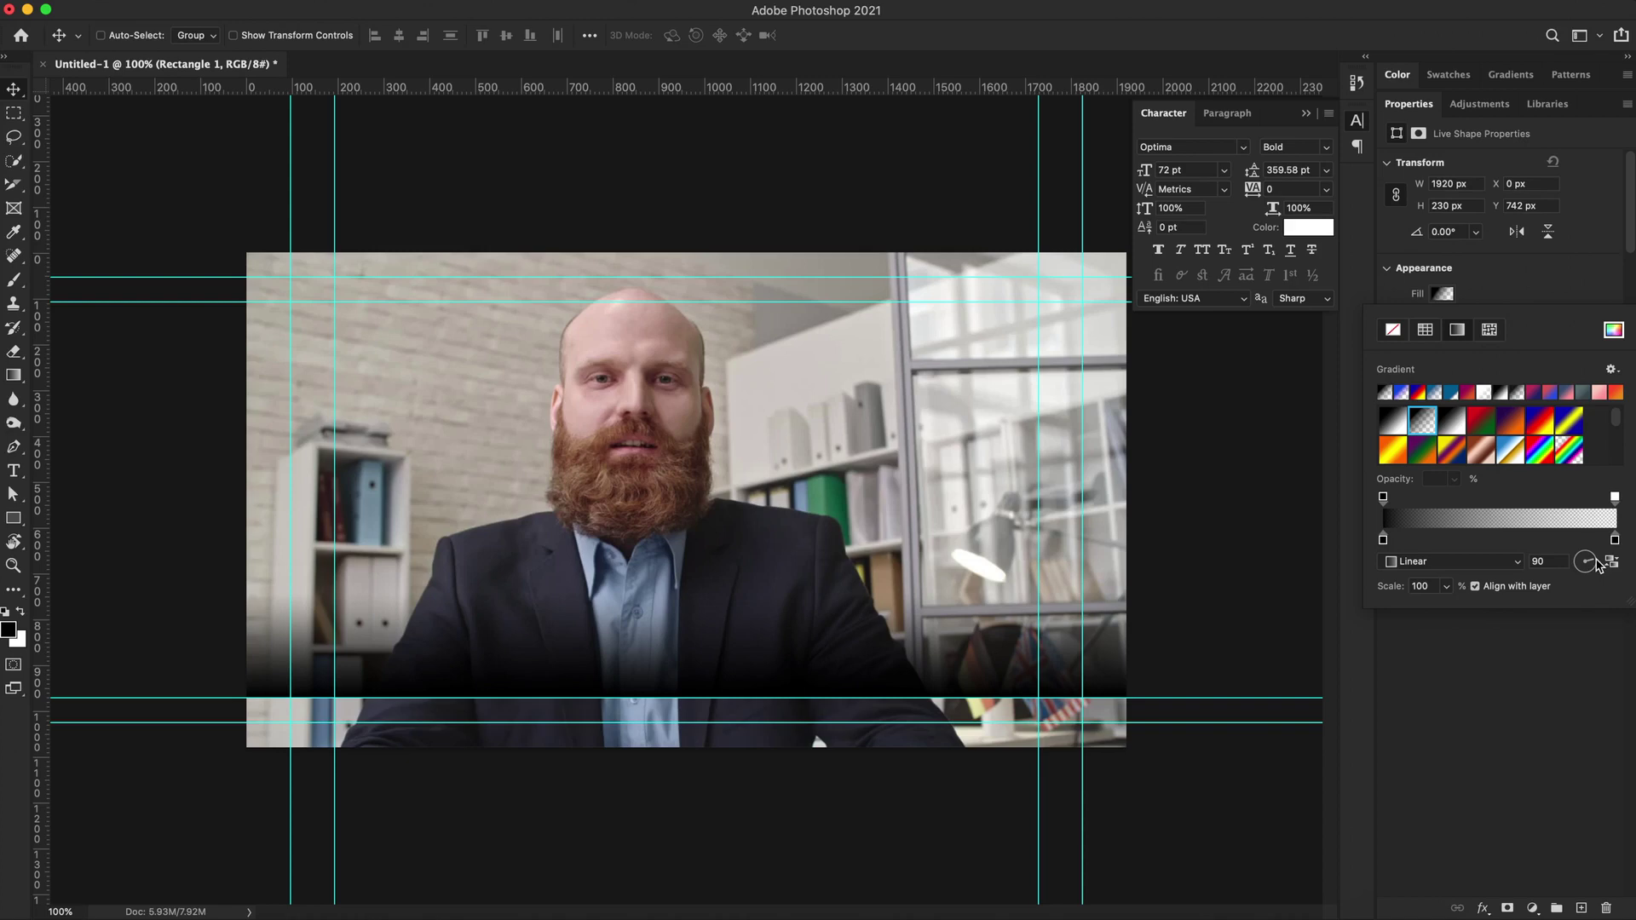
# Set the gradient to 0° with a blue 0b5ebc left stop and magenta right stop.
pyautogui.click(1596, 565)
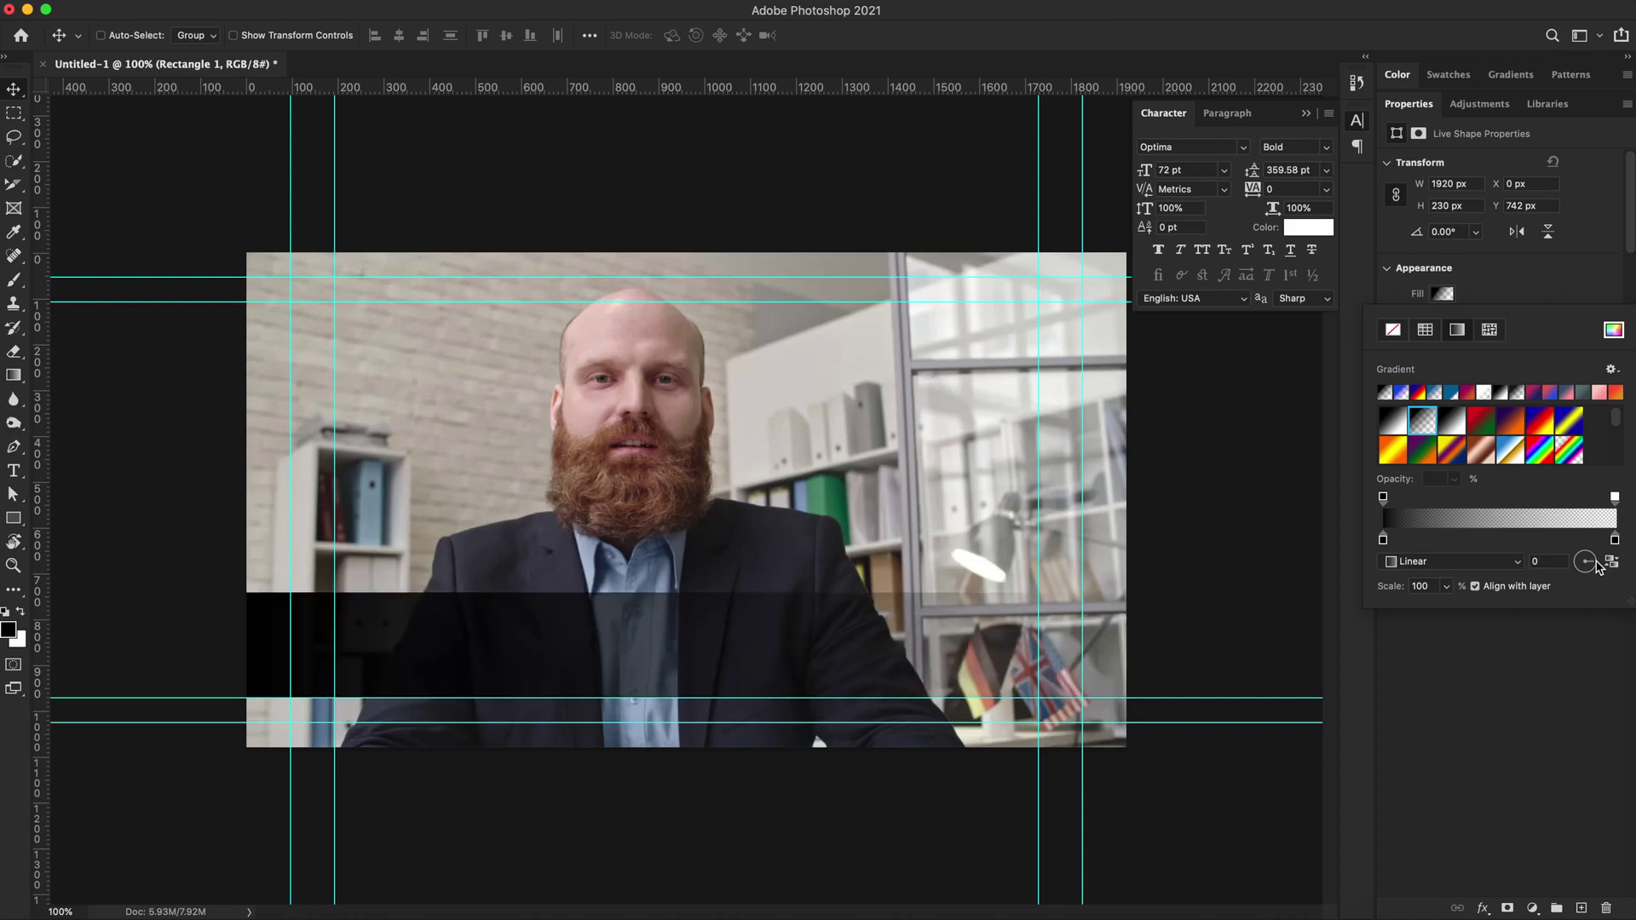
pyautogui.doubleClick(1384, 540)
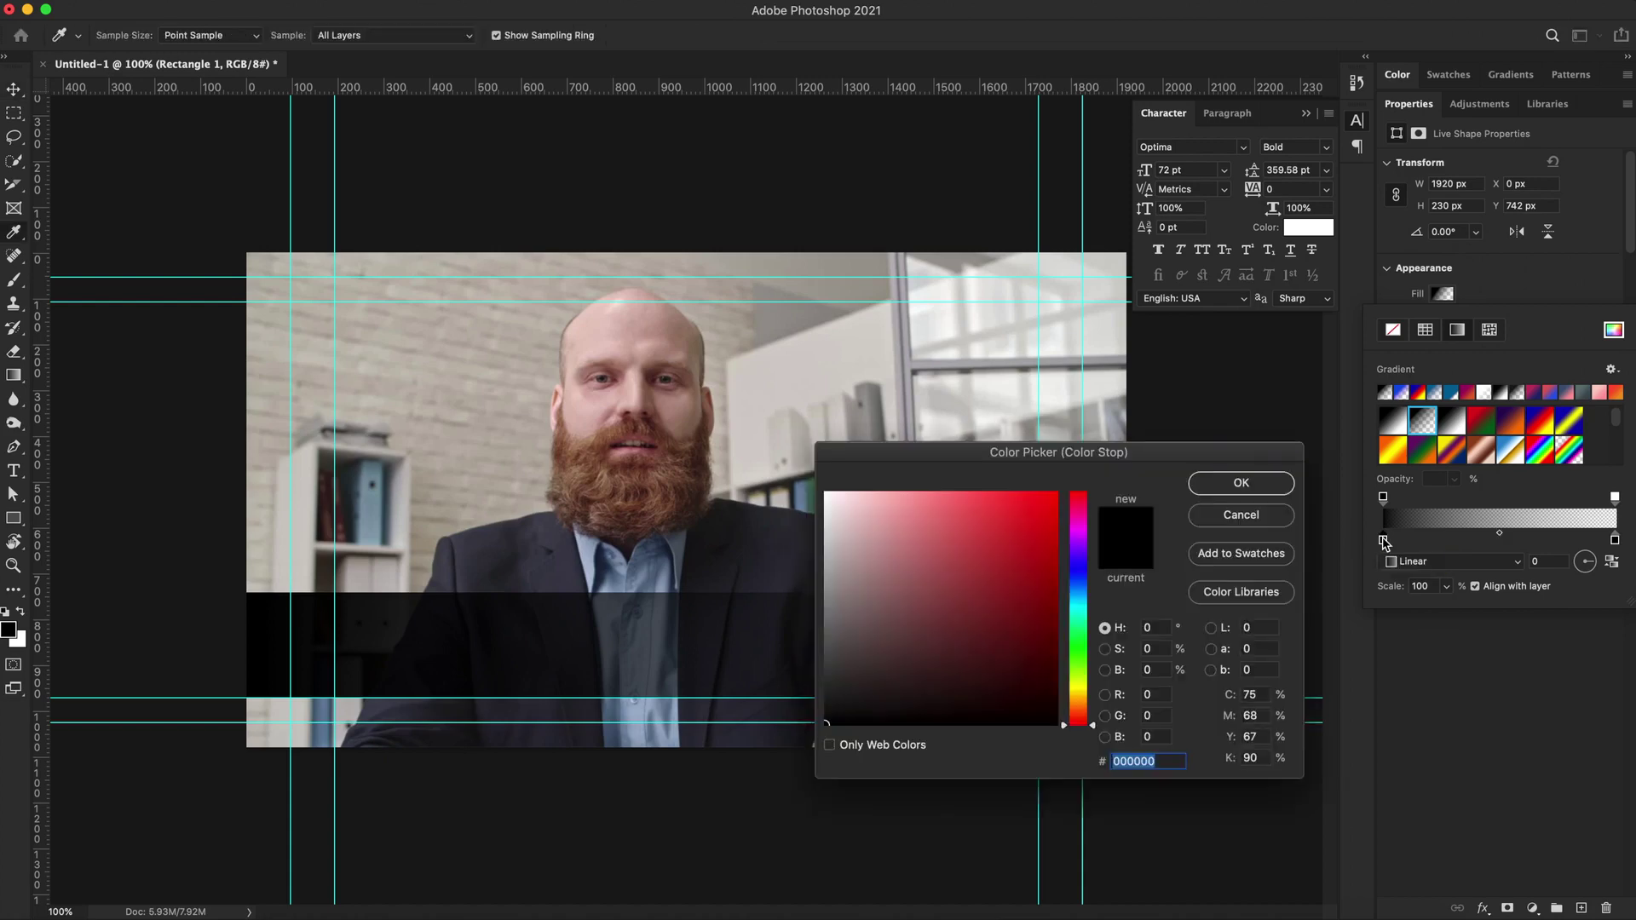
pyautogui.click(1079, 588)
pyautogui.click(1045, 553)
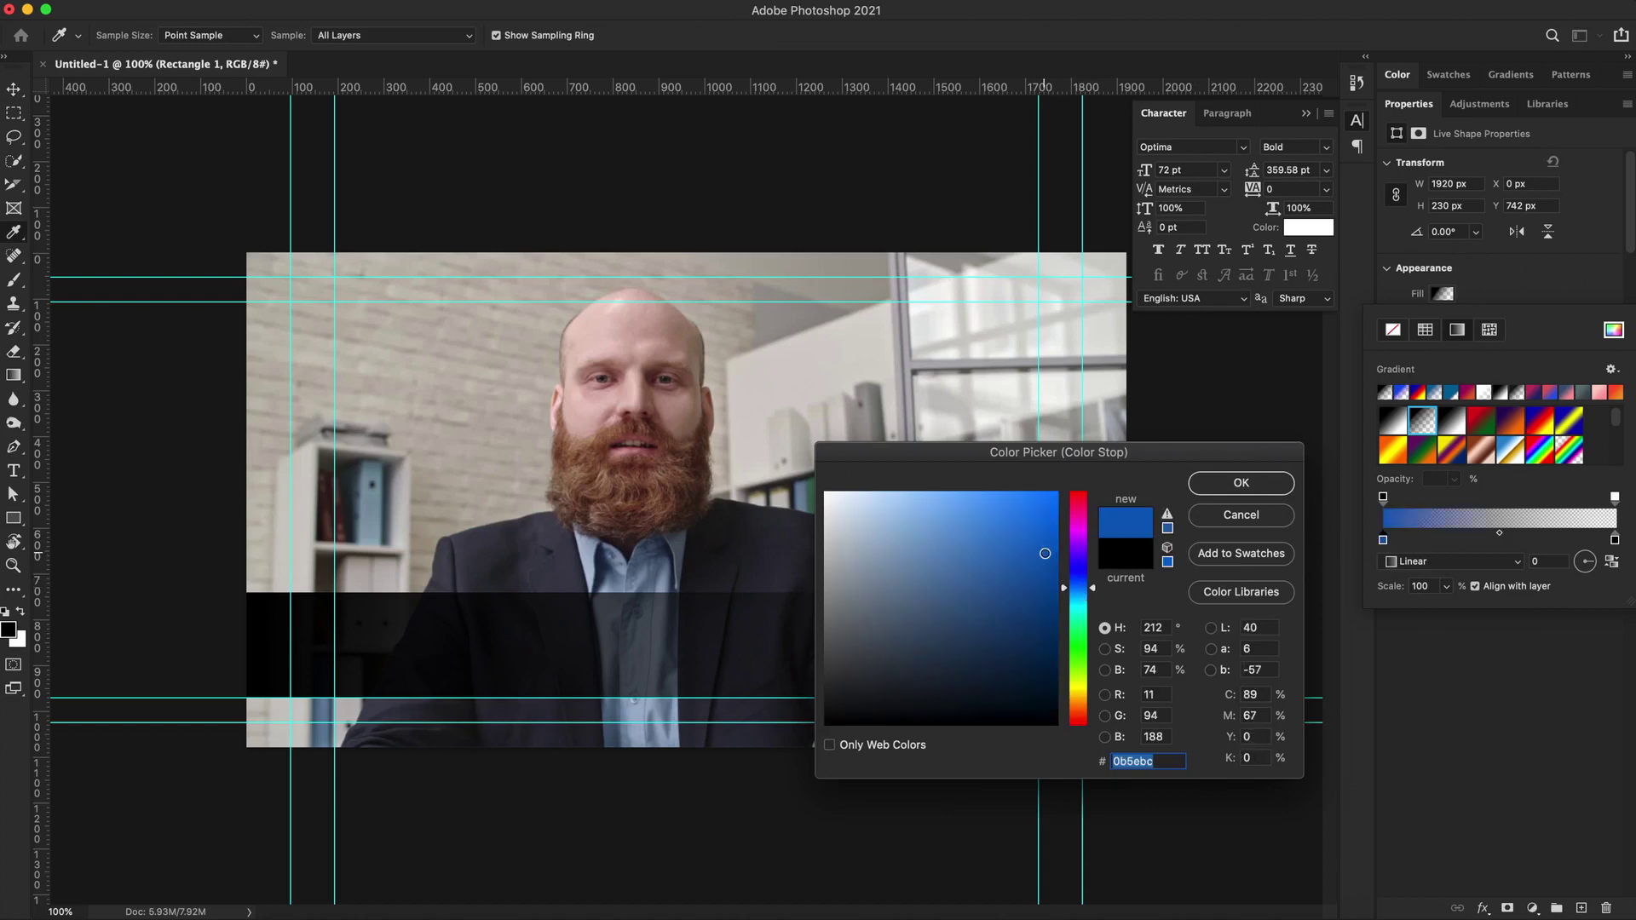
pyautogui.click(1233, 484)
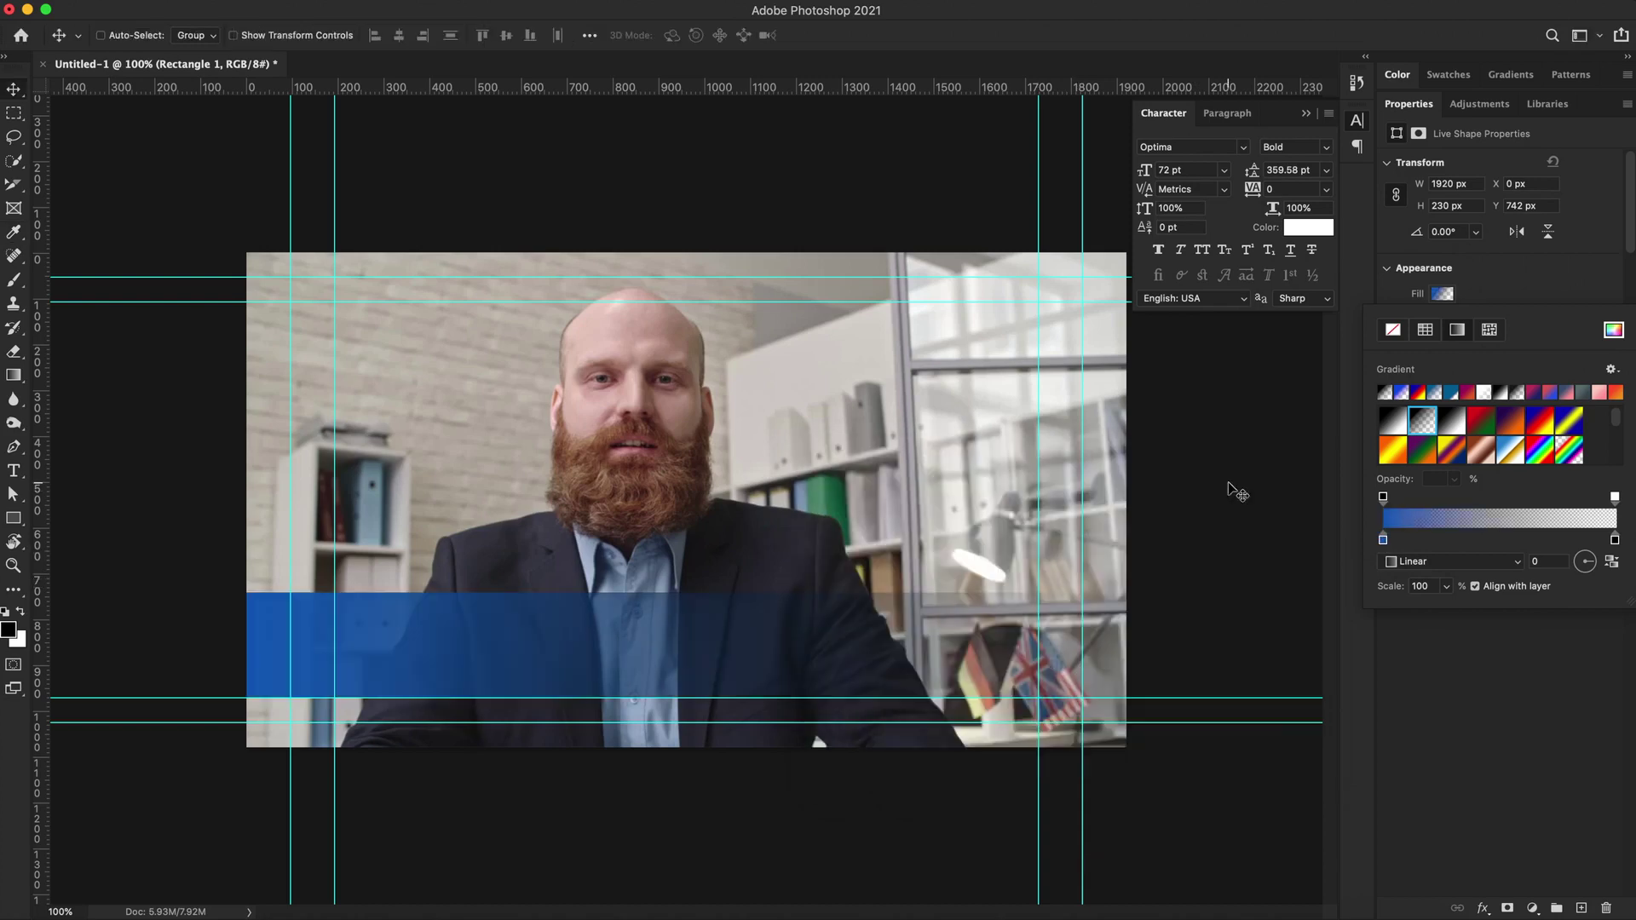
pyautogui.doubleClick(1614, 541)
pyautogui.moveTo(1086, 558); pyautogui.dragTo(1085, 532)
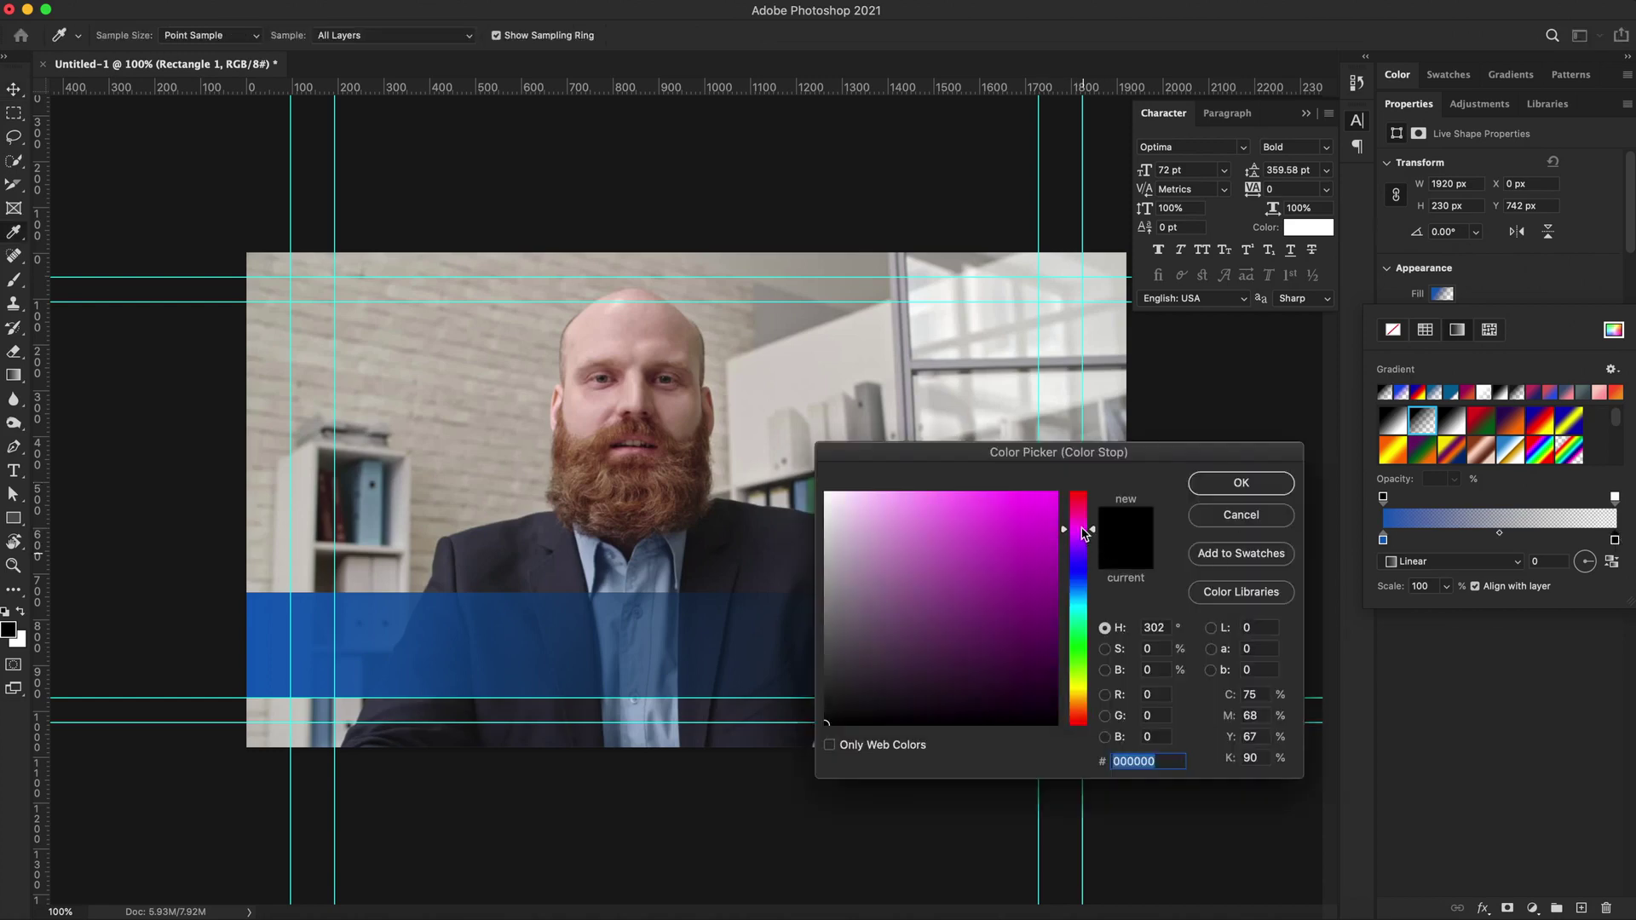
pyautogui.click(1048, 517)
pyautogui.click(1227, 484)
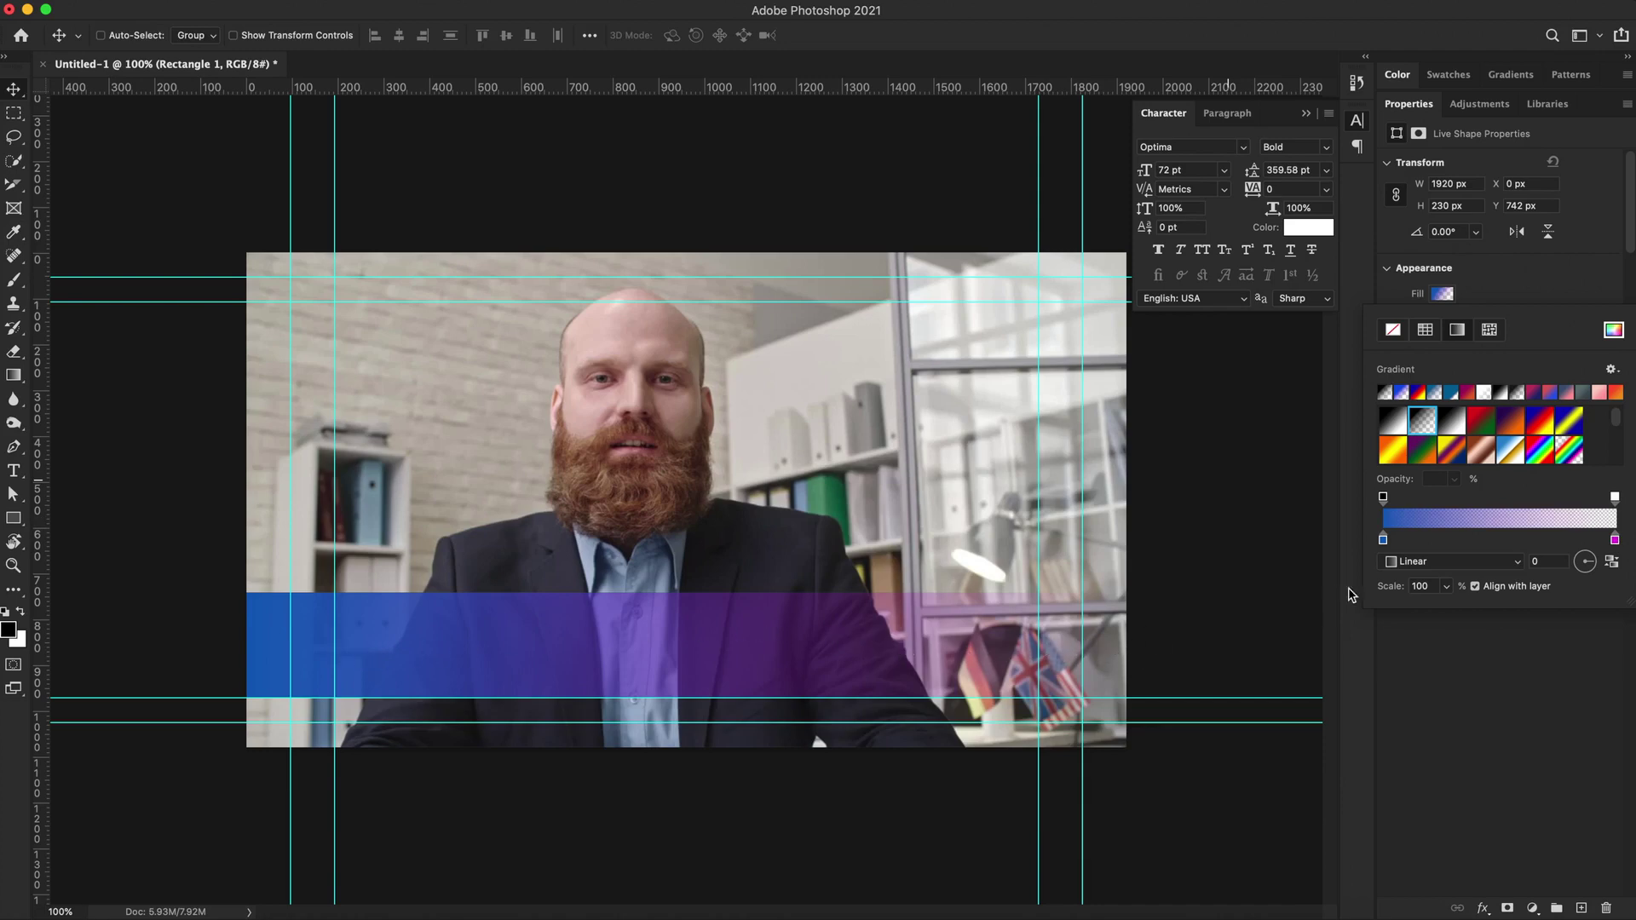
# Reposition the colour and opacity stops so the bar fades out toward the right.
pyautogui.moveTo(1384, 540); pyautogui.dragTo(1422, 498)
pyautogui.click(1389, 498)
pyautogui.moveTo(1615, 540); pyautogui.dragTo(1586, 499)
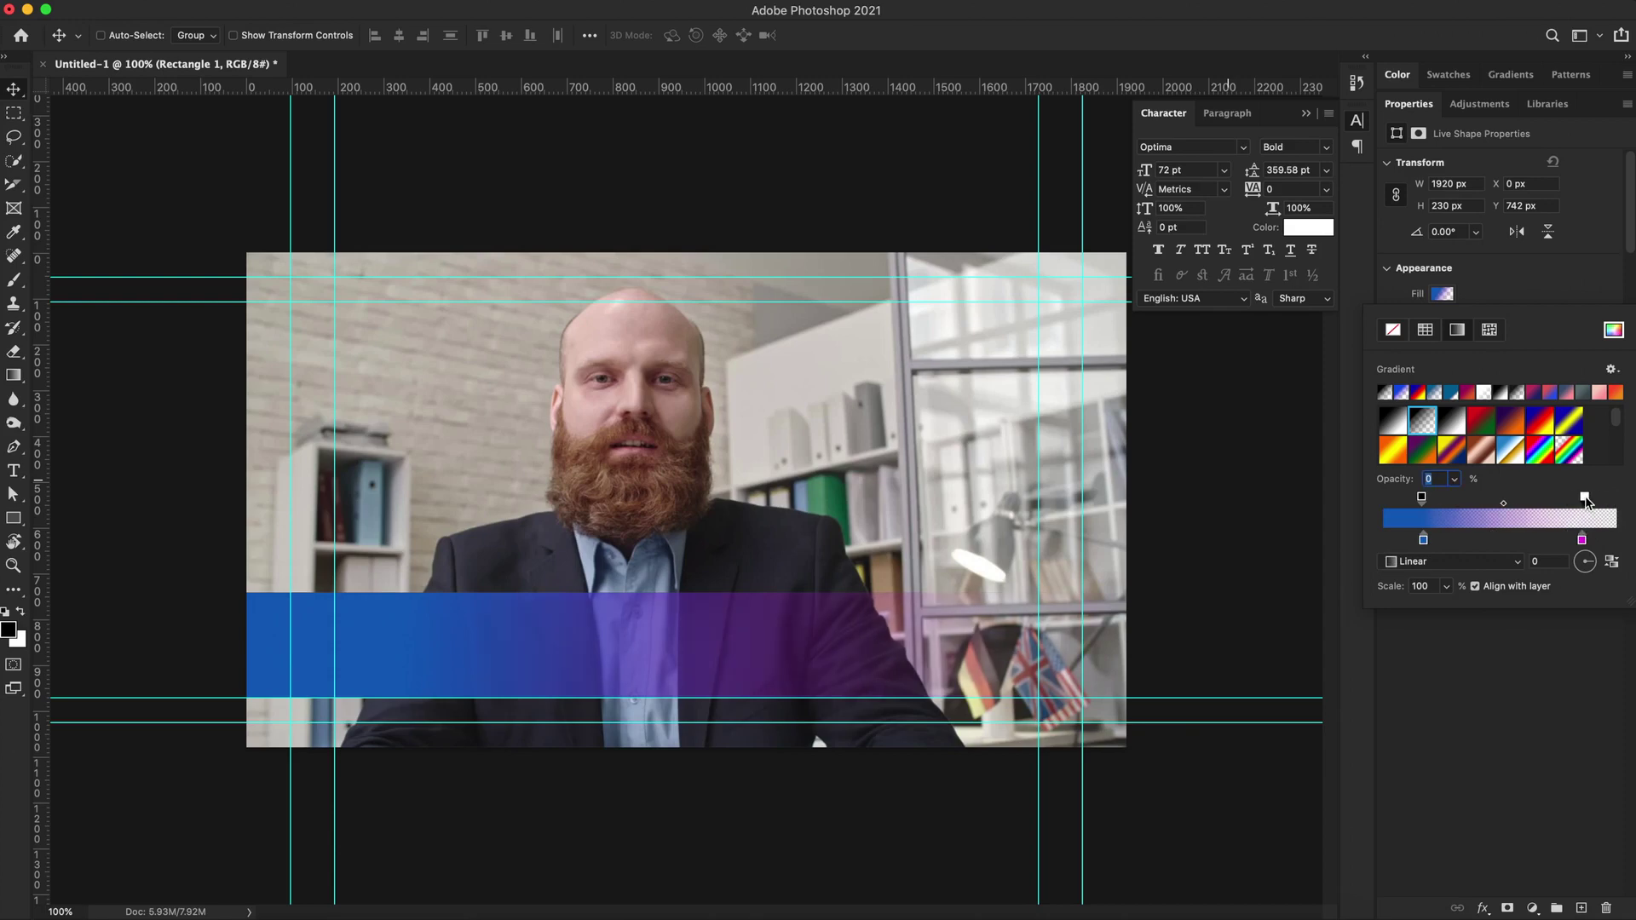
pyautogui.press('Return')
pyautogui.click(13, 471)
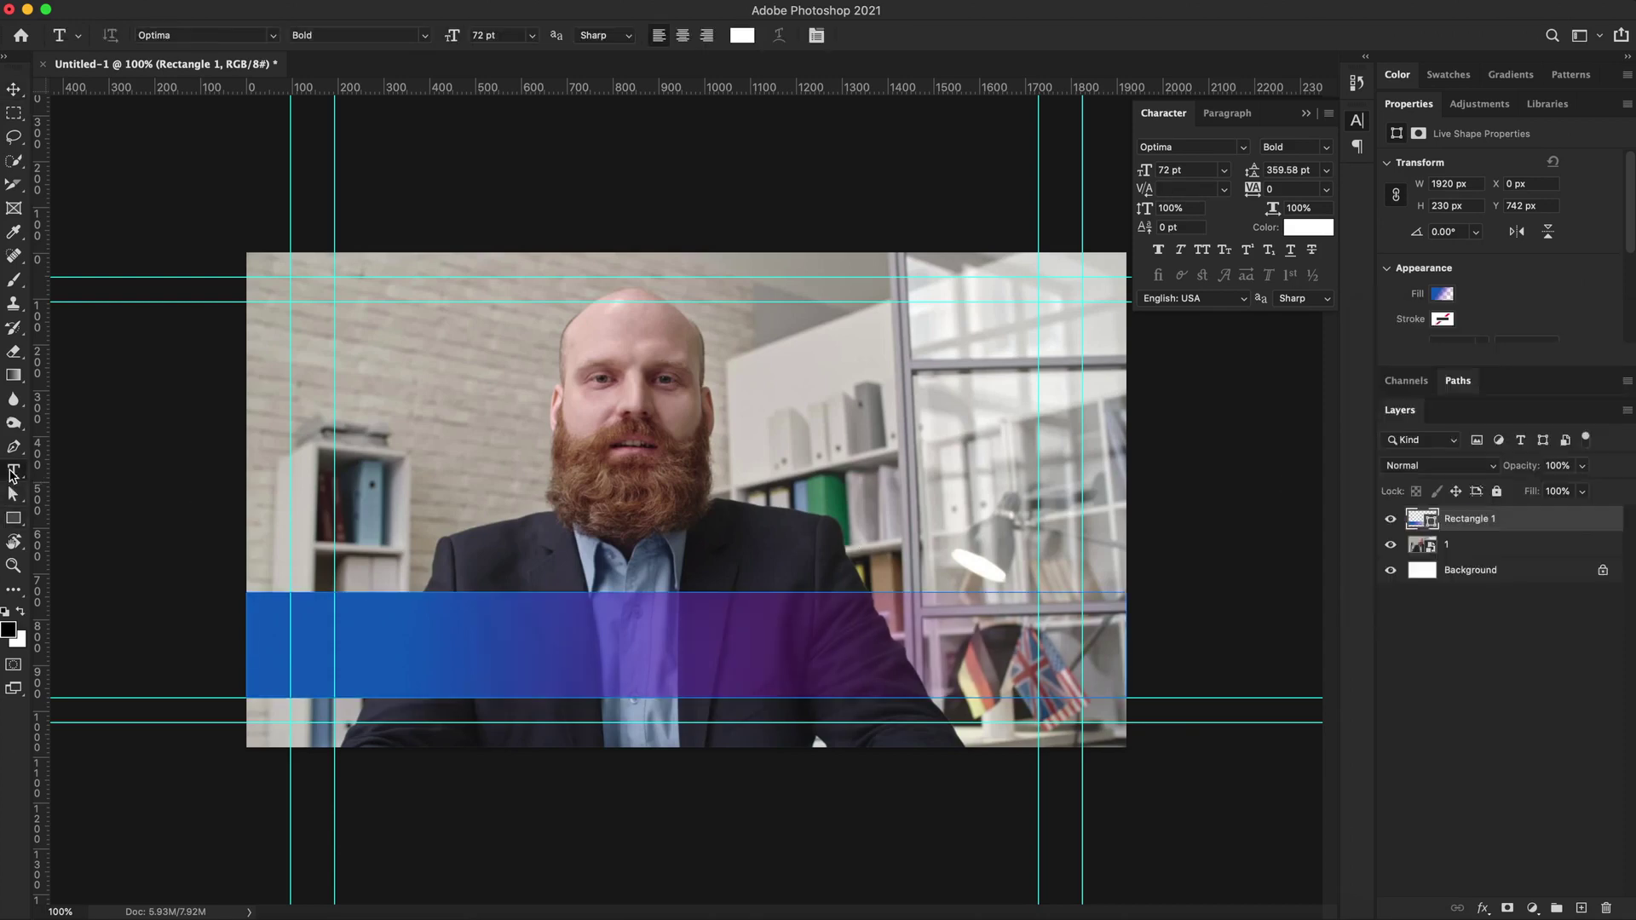
# Add the title text PASTOR JAMES KENT and set its font to Helvetica Neue.
pyautogui.click(387, 517)
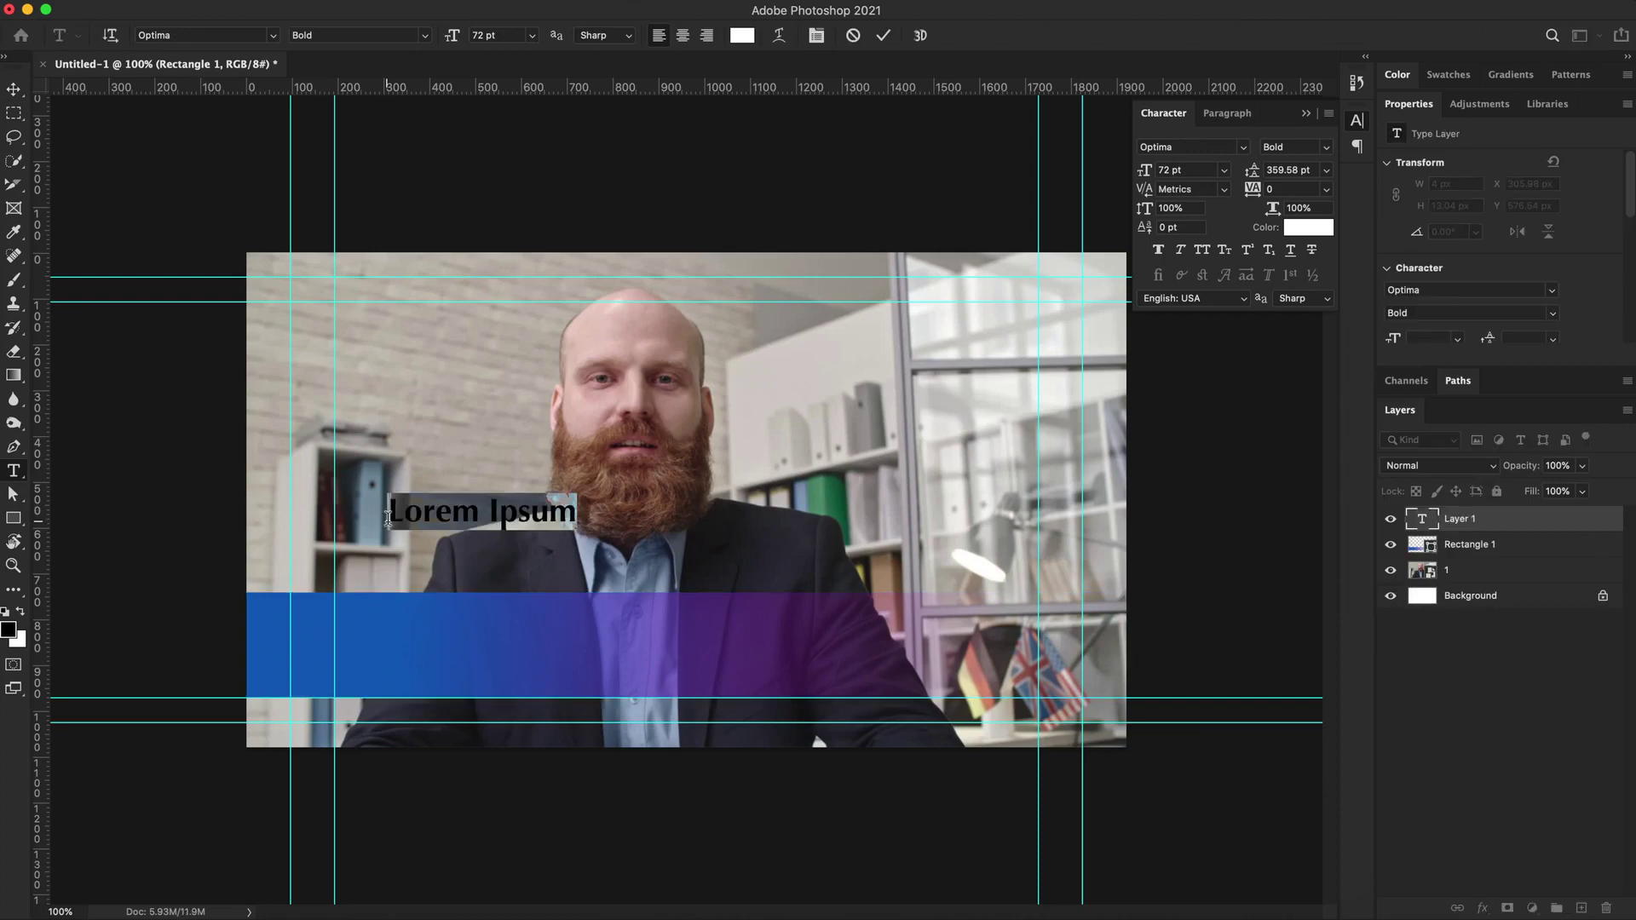
pyautogui.write('PASTOR JAMES KENT')
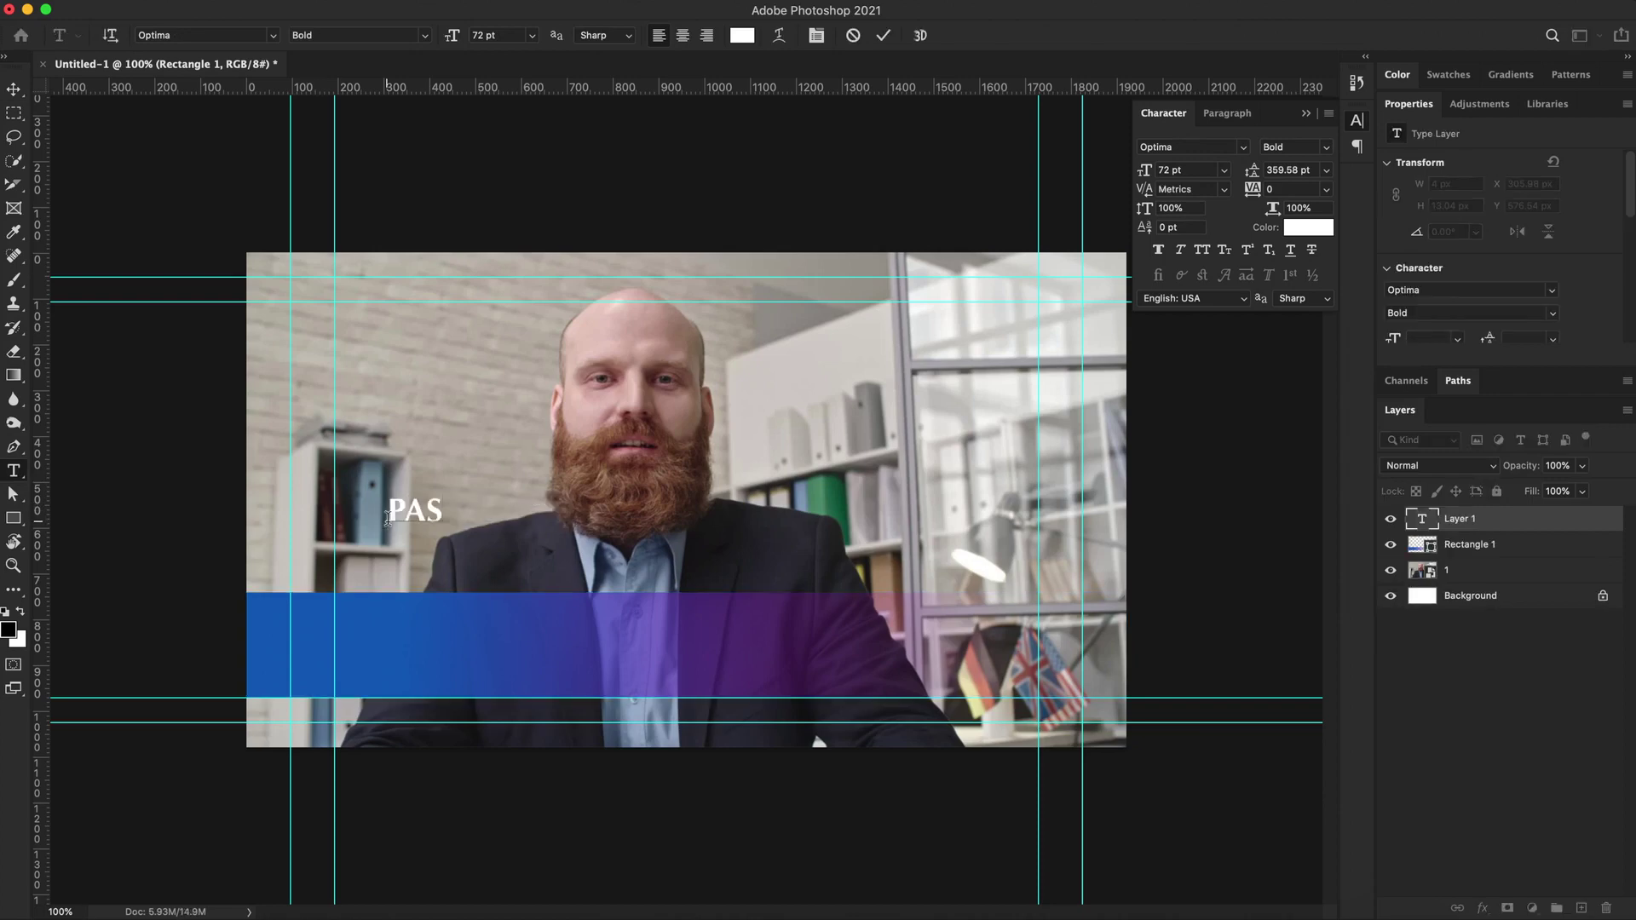
pyautogui.click(14, 91)
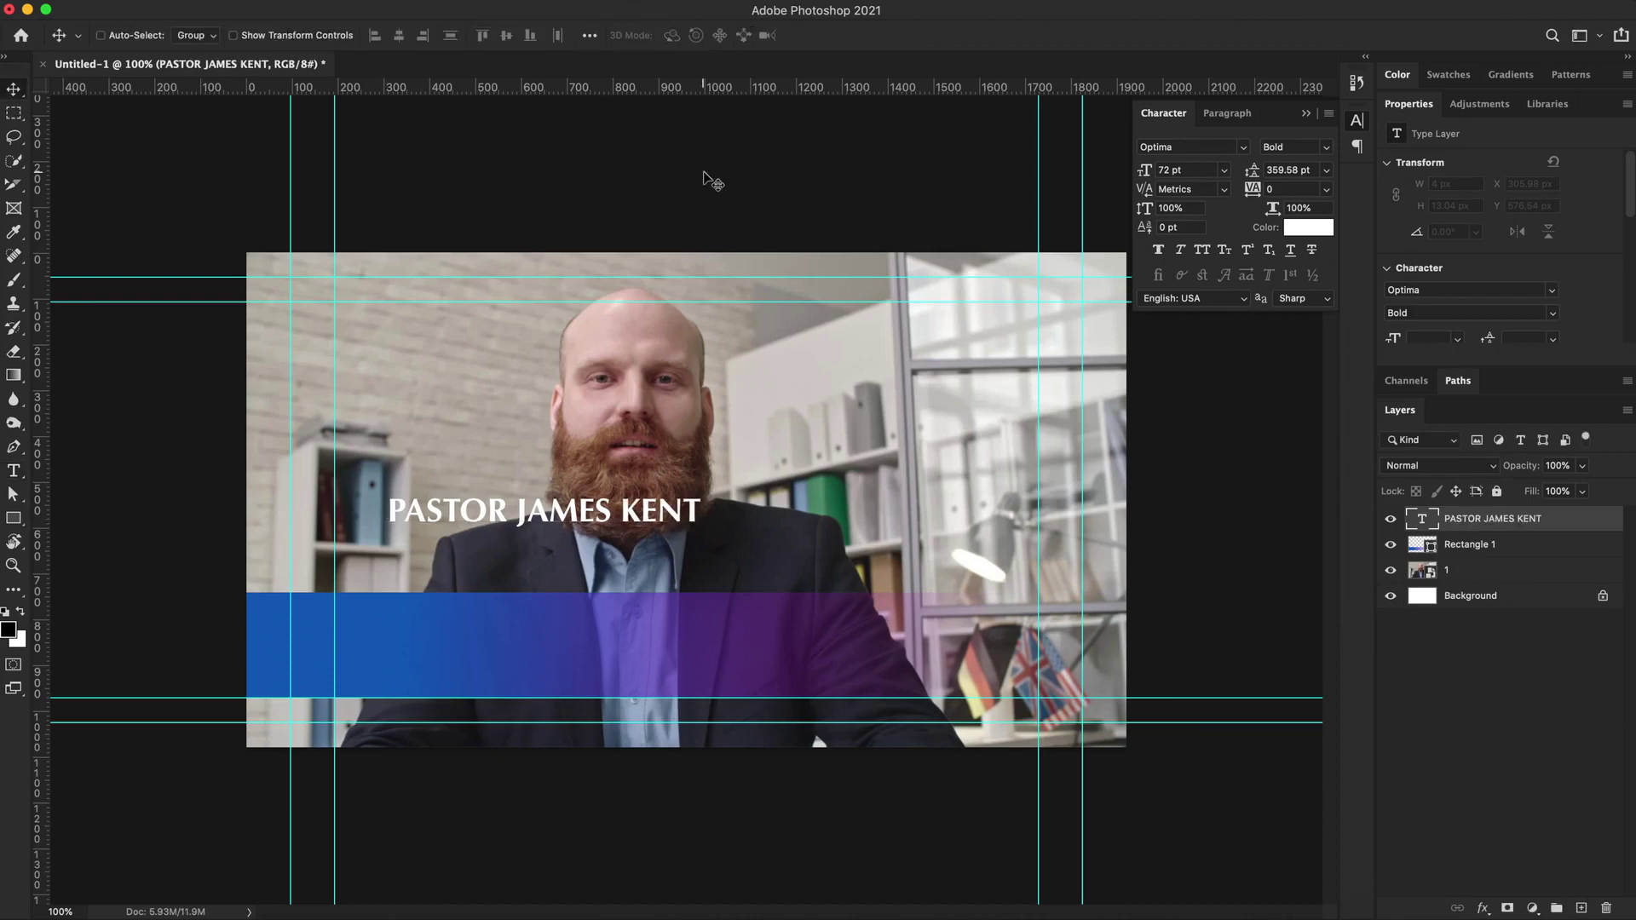
pyautogui.click(1176, 149)
pyautogui.click(1175, 149)
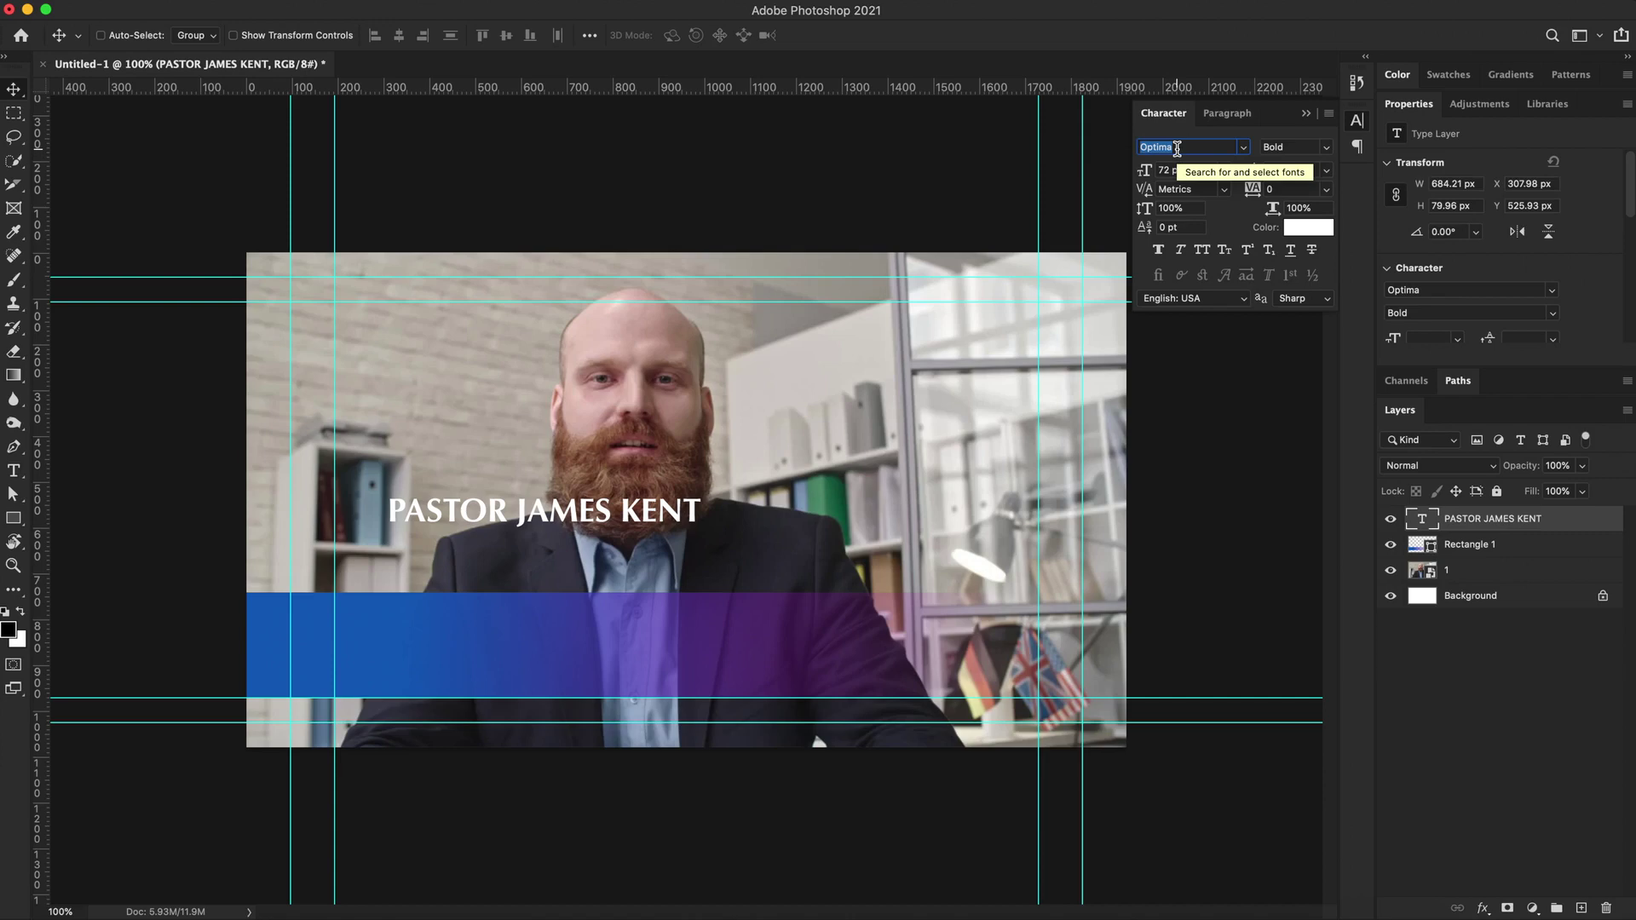
pyautogui.write('Helvetica Neue')
pyautogui.press('Return')
# Move the title into the gradient bar and scale it up about 173%, to roughly 125 pt.
pyautogui.moveTo(737, 479); pyautogui.dragTo(682, 624)
pyautogui.press('super+t')
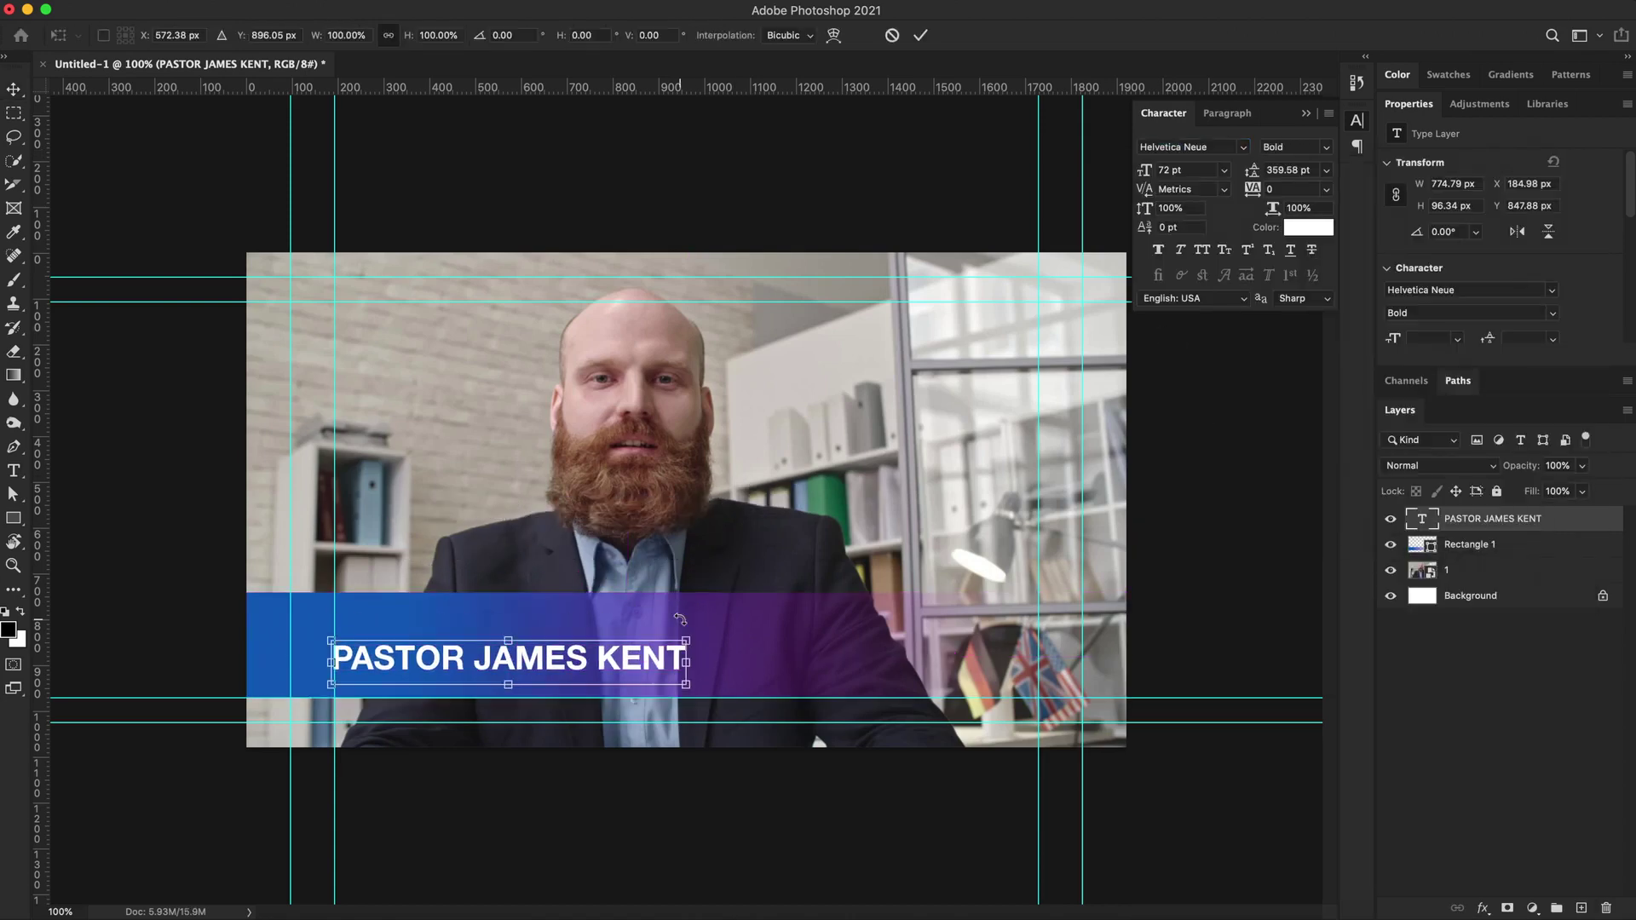
pyautogui.moveTo(687, 641); pyautogui.dragTo(945, 571)
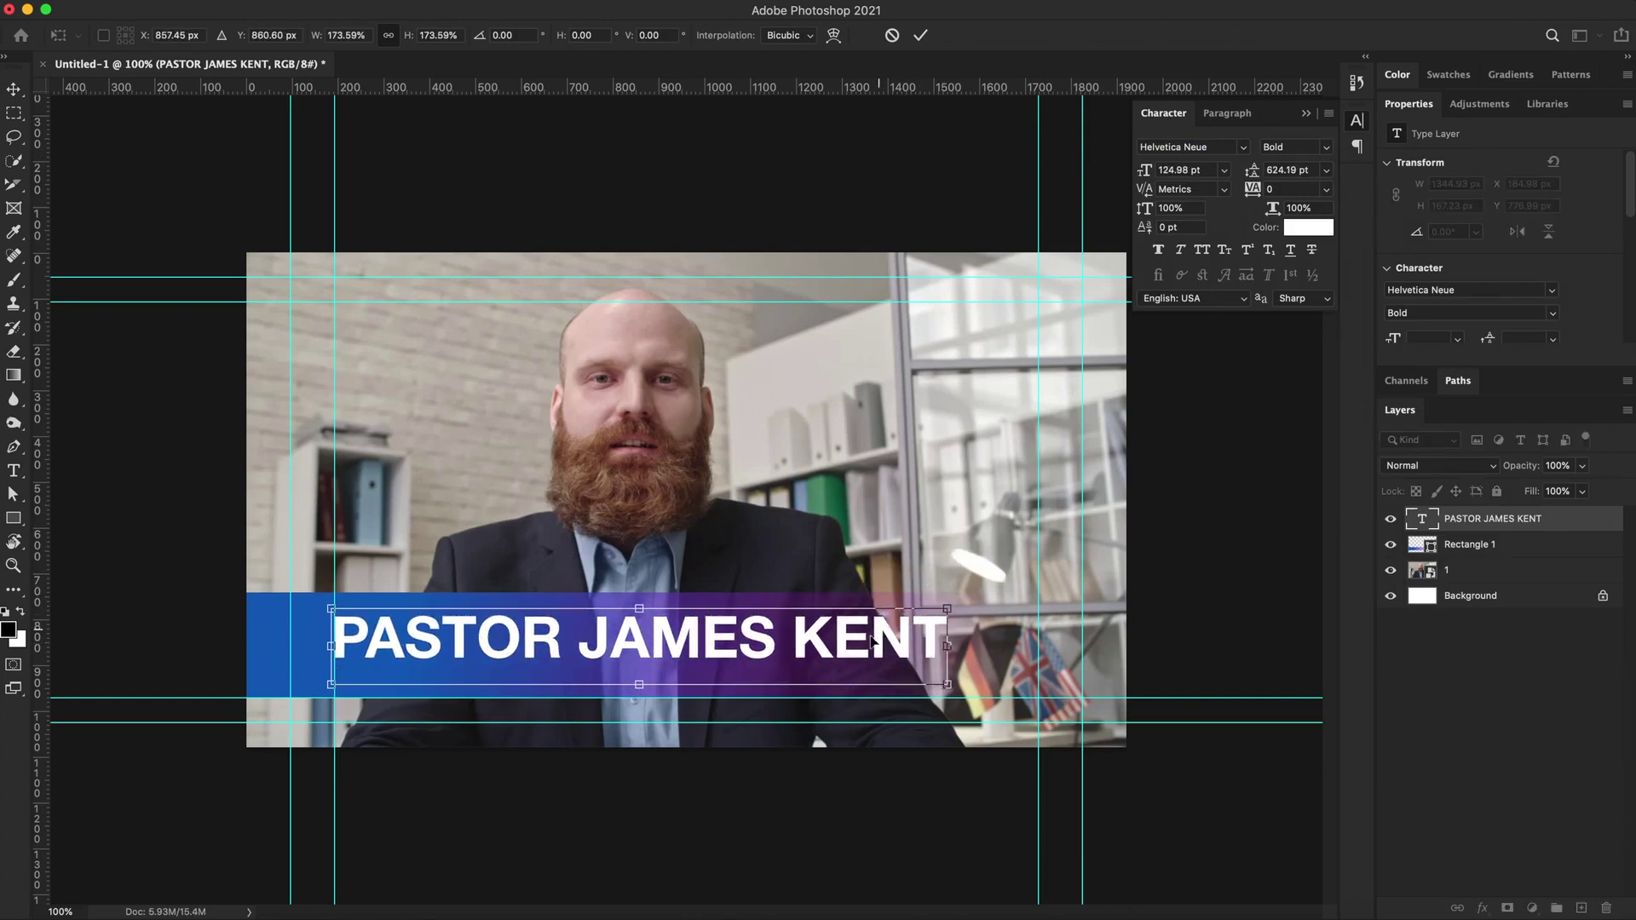
pyautogui.moveTo(835, 647); pyautogui.dragTo(838, 660)
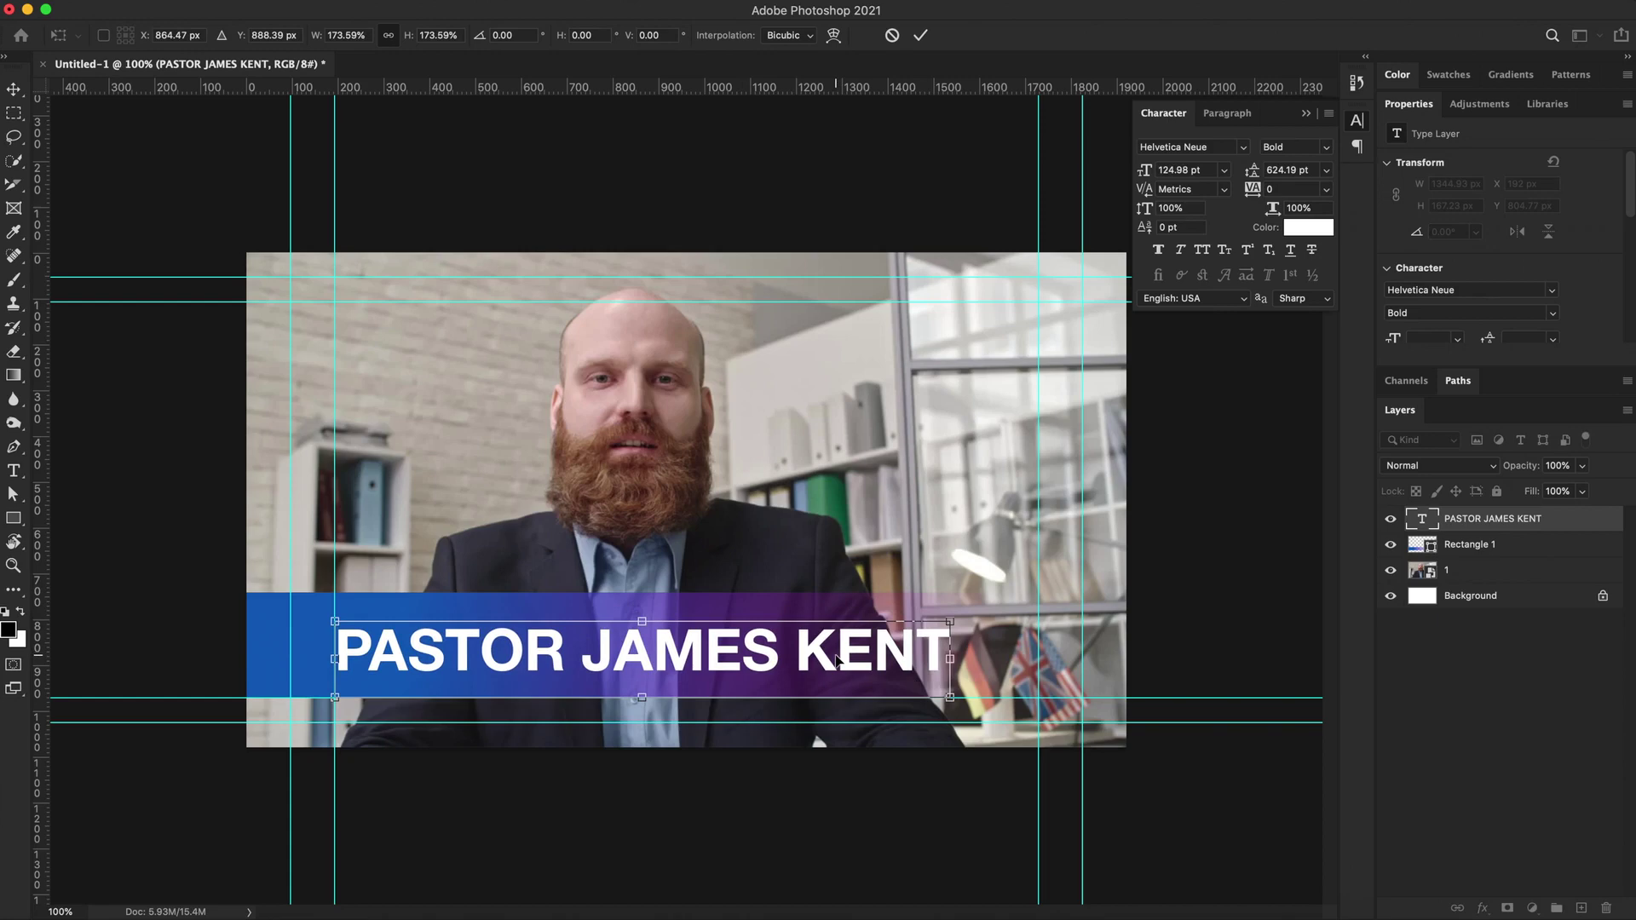
pyautogui.click(921, 35)
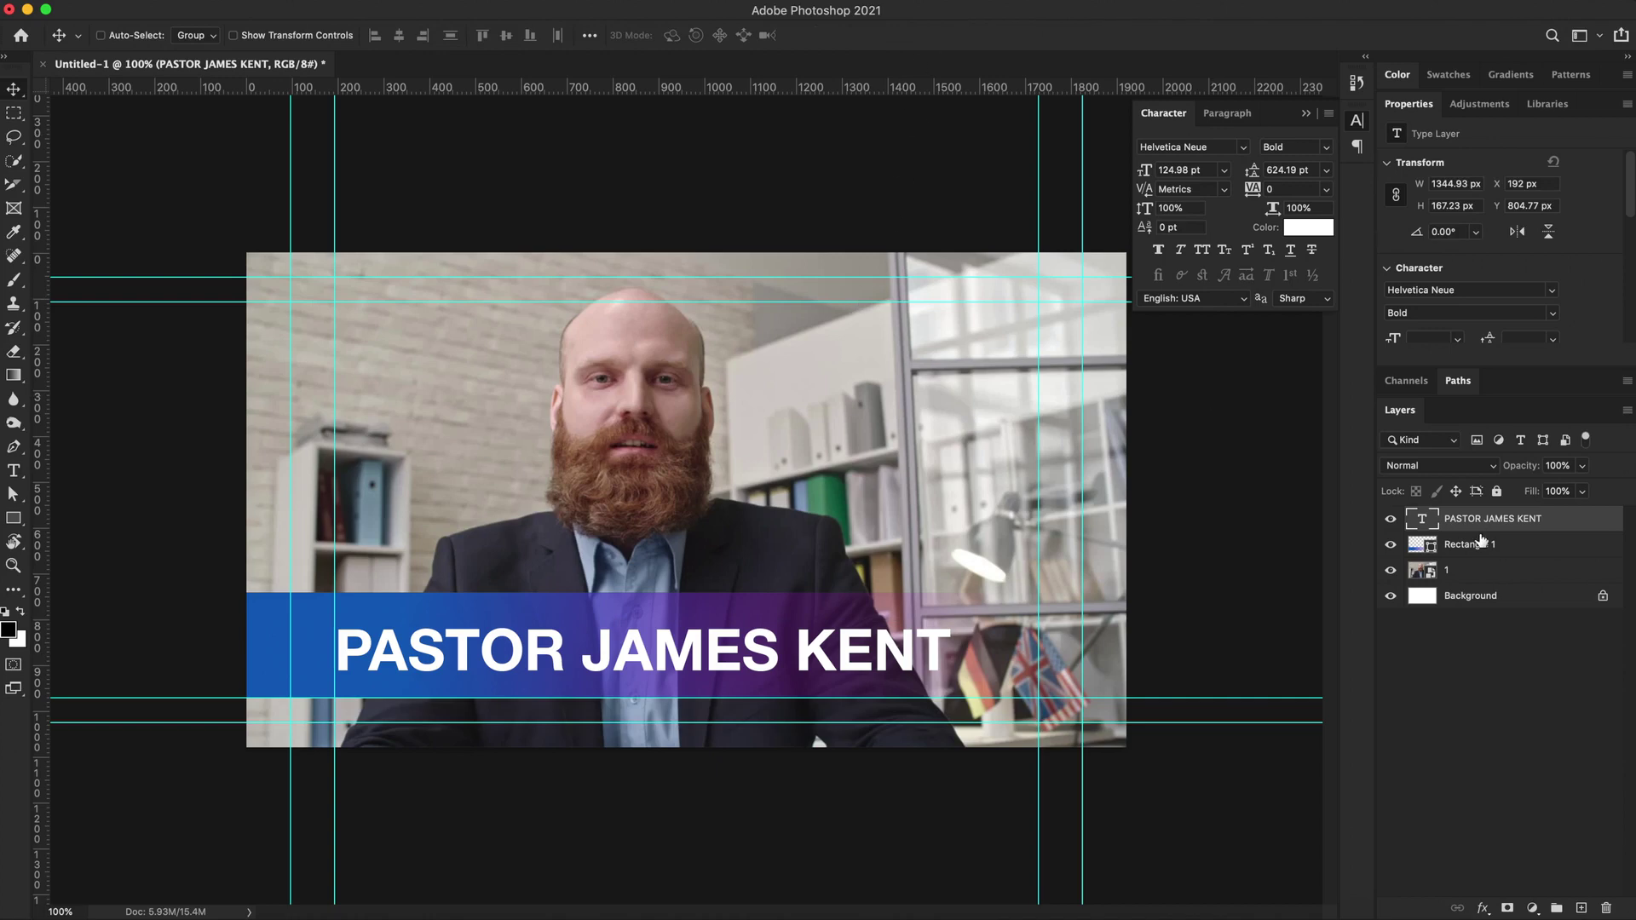
pyautogui.click(1535, 547)
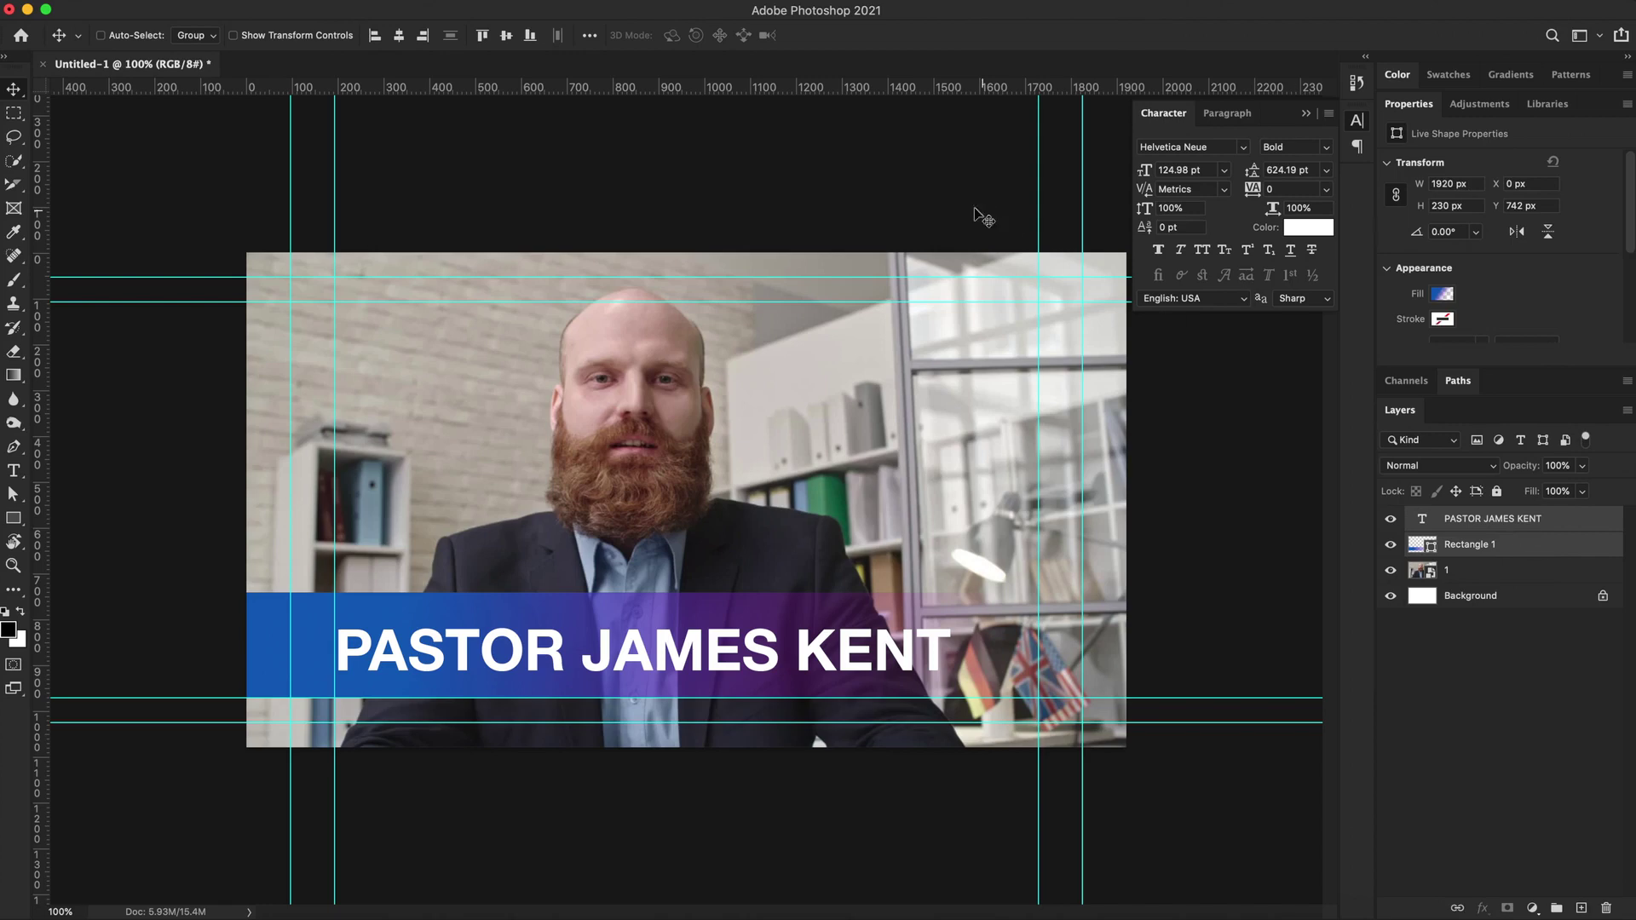
# Centre the title on the gradient bar, then nudge it left toward the guide.
pyautogui.click(399, 36)
pyautogui.click(506, 36)
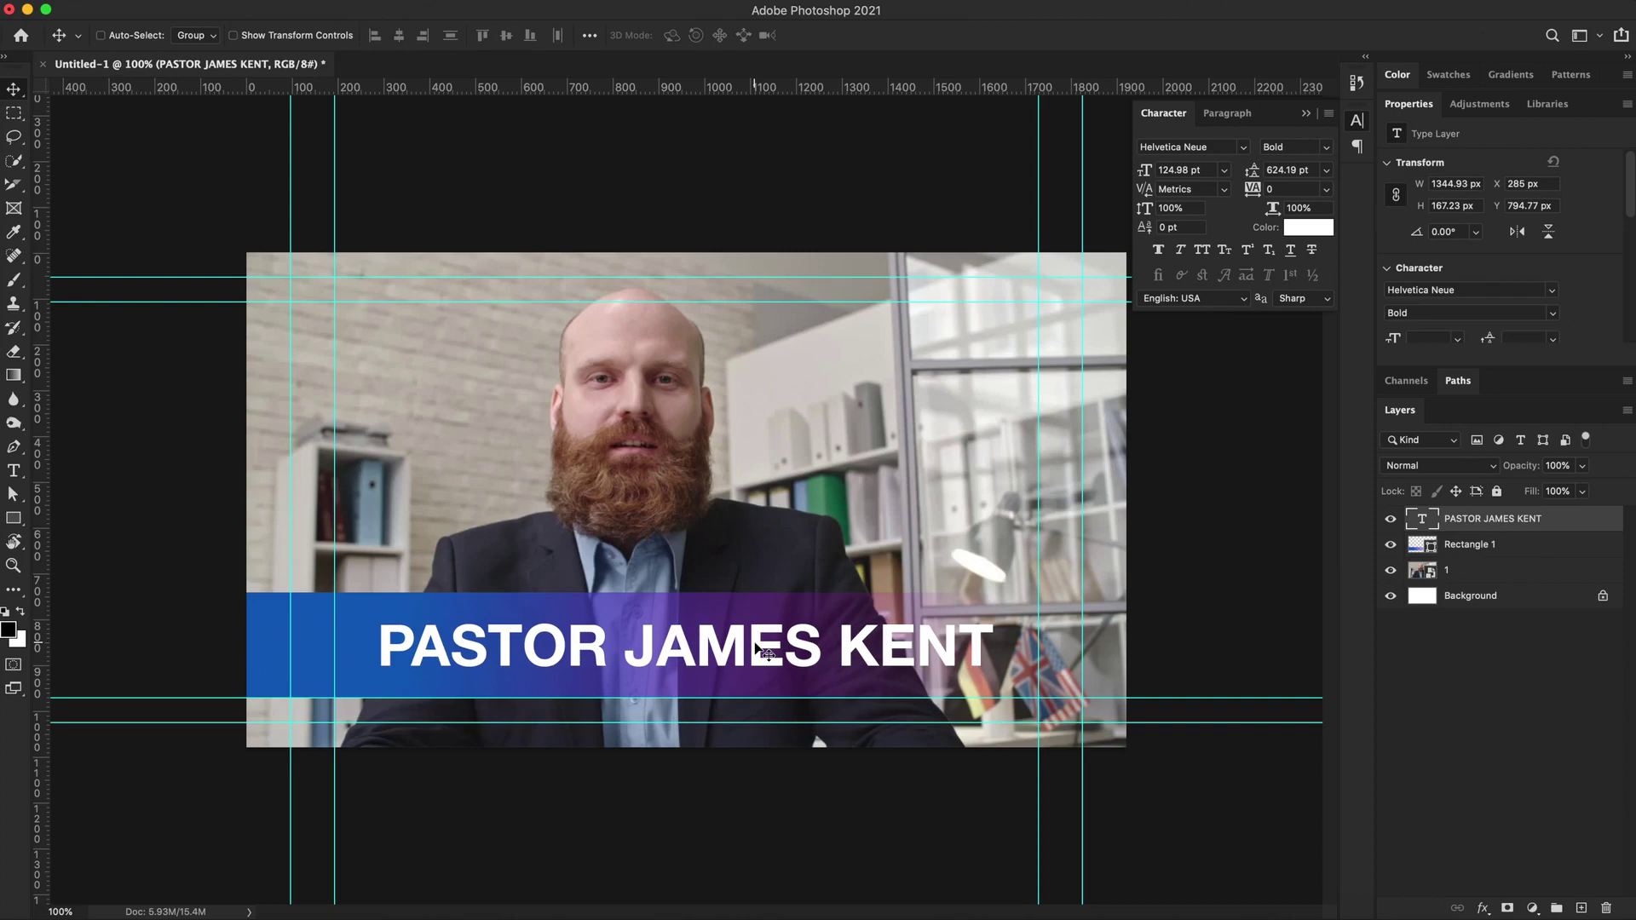
pyautogui.moveTo(757, 650); pyautogui.dragTo(711, 643)
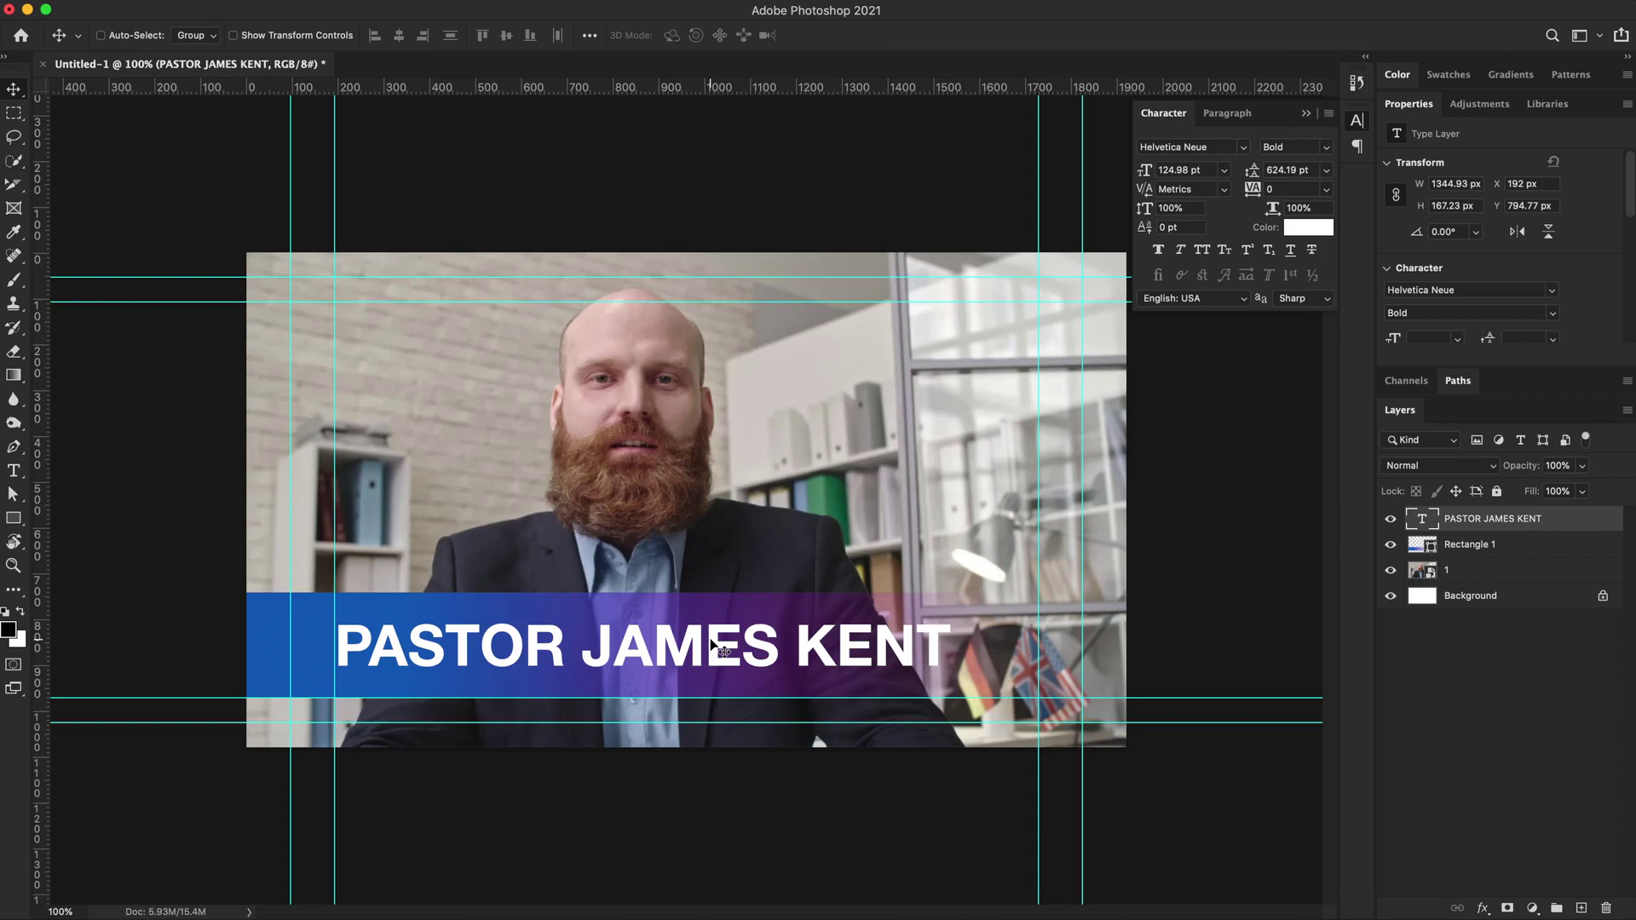
pyautogui.press('Left')
pyautogui.press('Left')
pyautogui.press('Left')
pyautogui.press('Left')
pyautogui.press('Left')
pyautogui.press('Left')
pyautogui.press('Left')
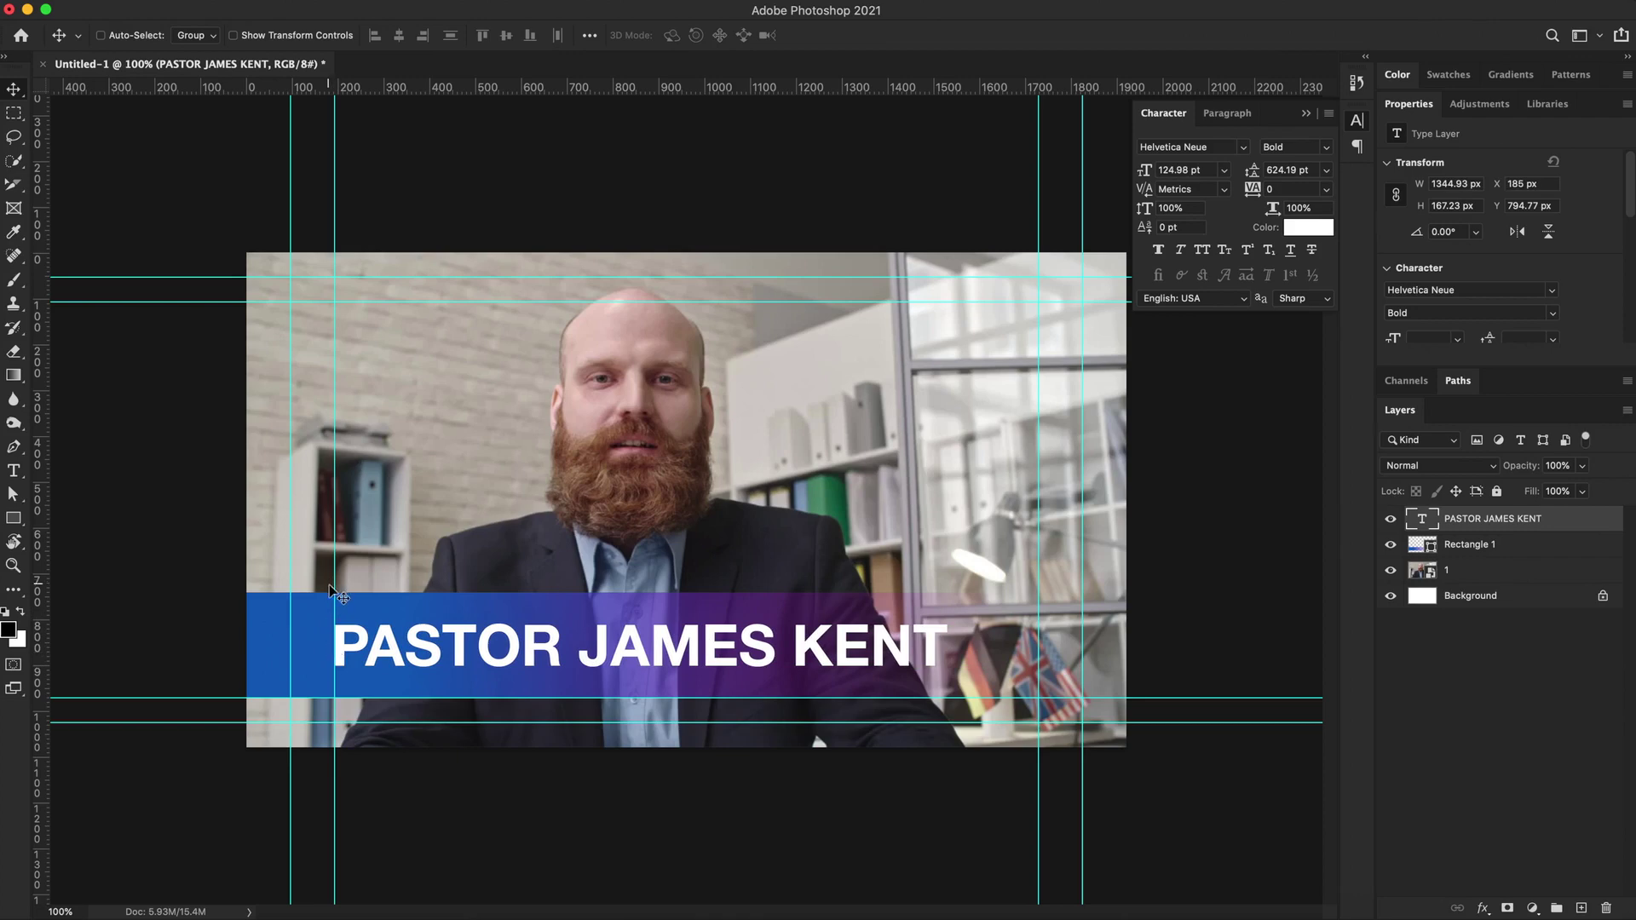
# Add a horizontal guide along the gradient bar's top edge.
pyautogui.click(1503, 547)
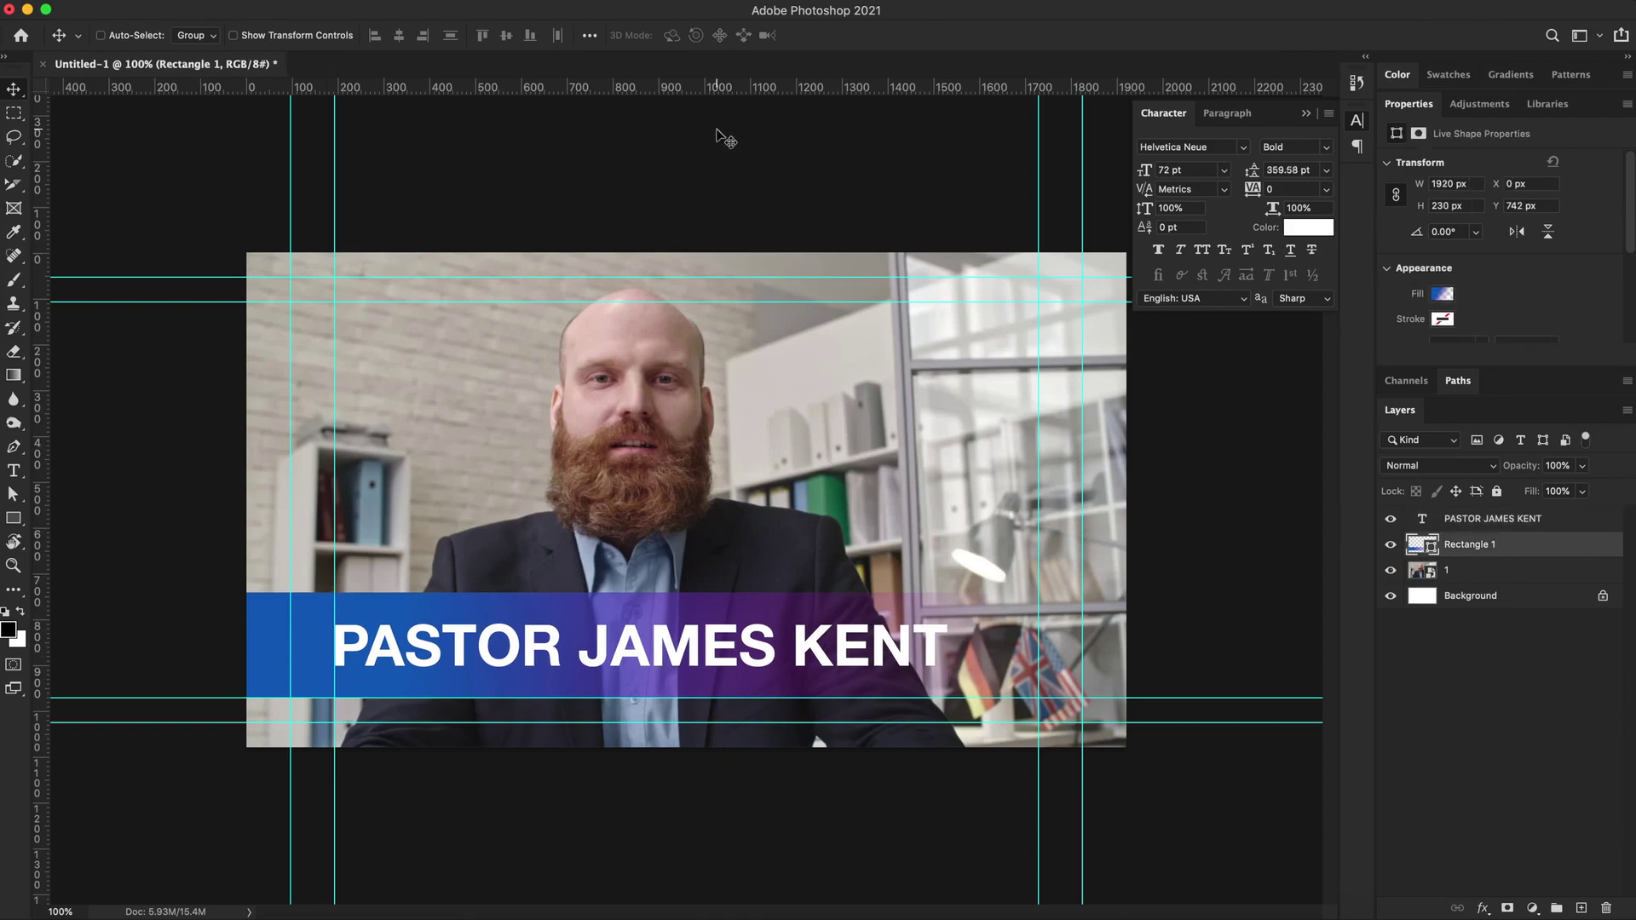
pyautogui.moveTo(687, 91); pyautogui.dragTo(525, 593)
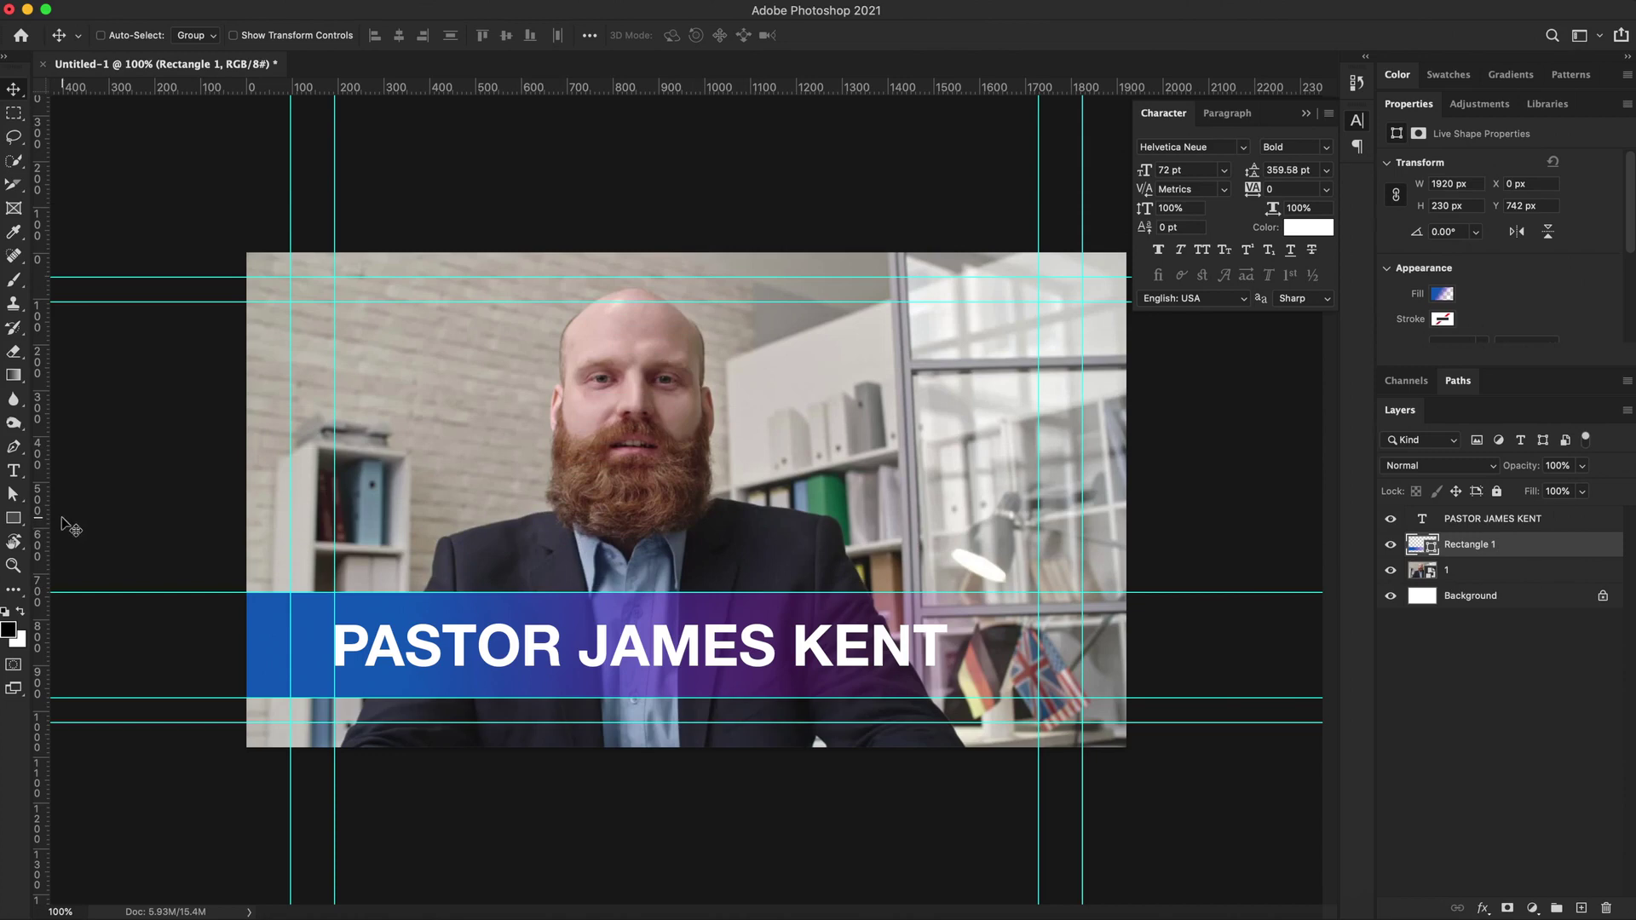
pyautogui.click(14, 518)
# Draw a rectangle above the gradient bar and give it a solid dark grey fill.
pyautogui.moveTo(351, 519); pyautogui.dragTo(641, 574)
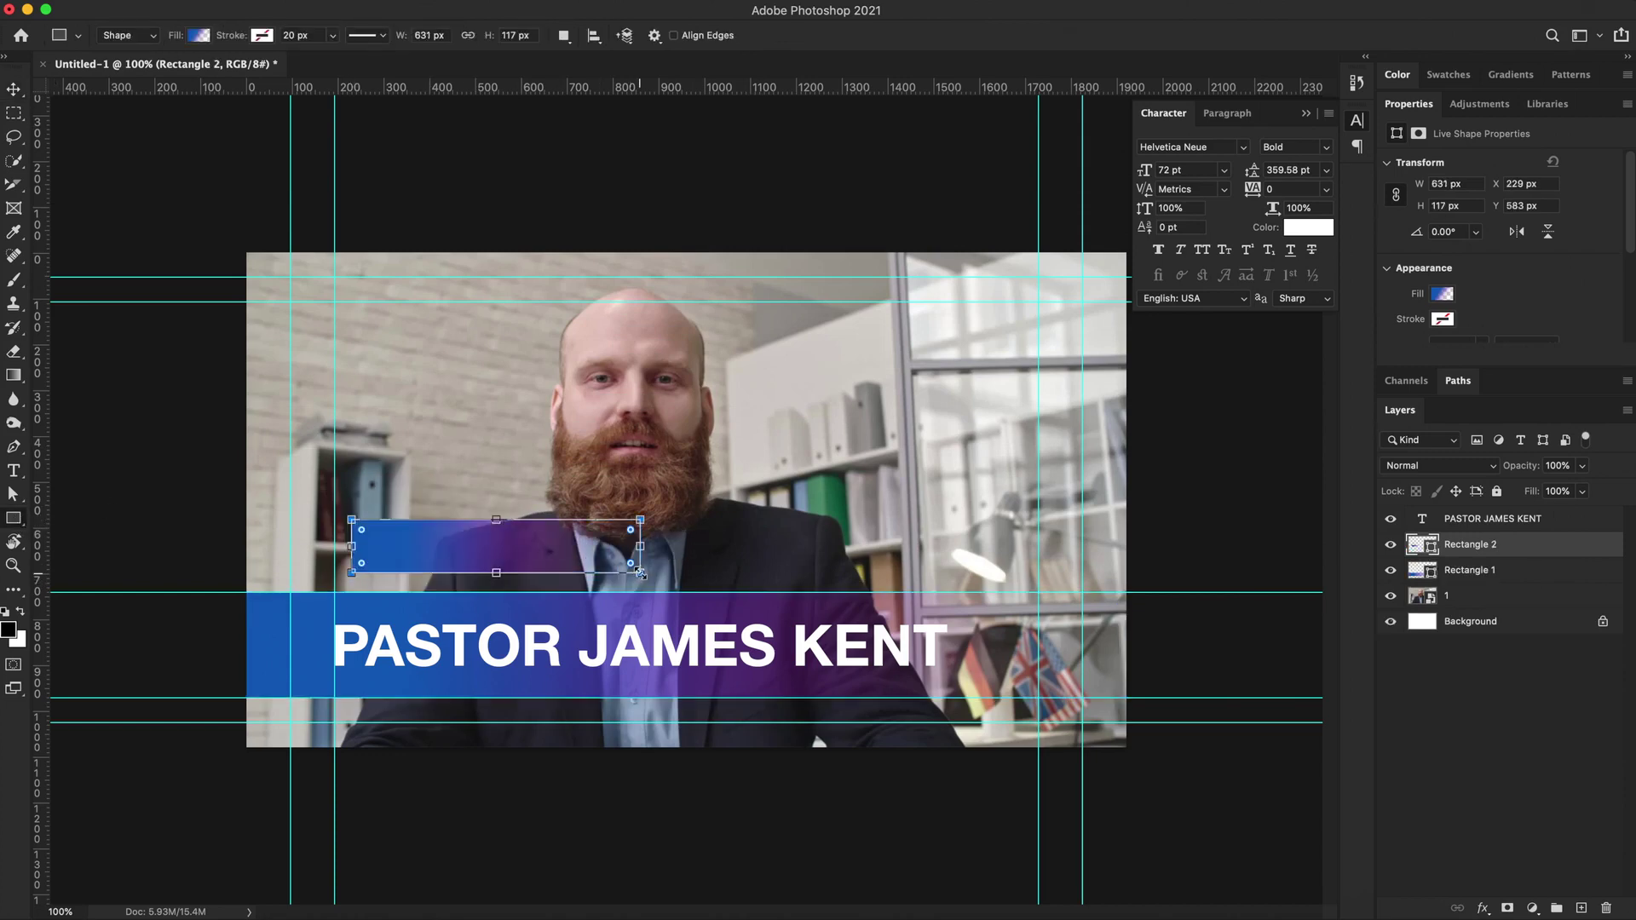
pyautogui.click(1442, 294)
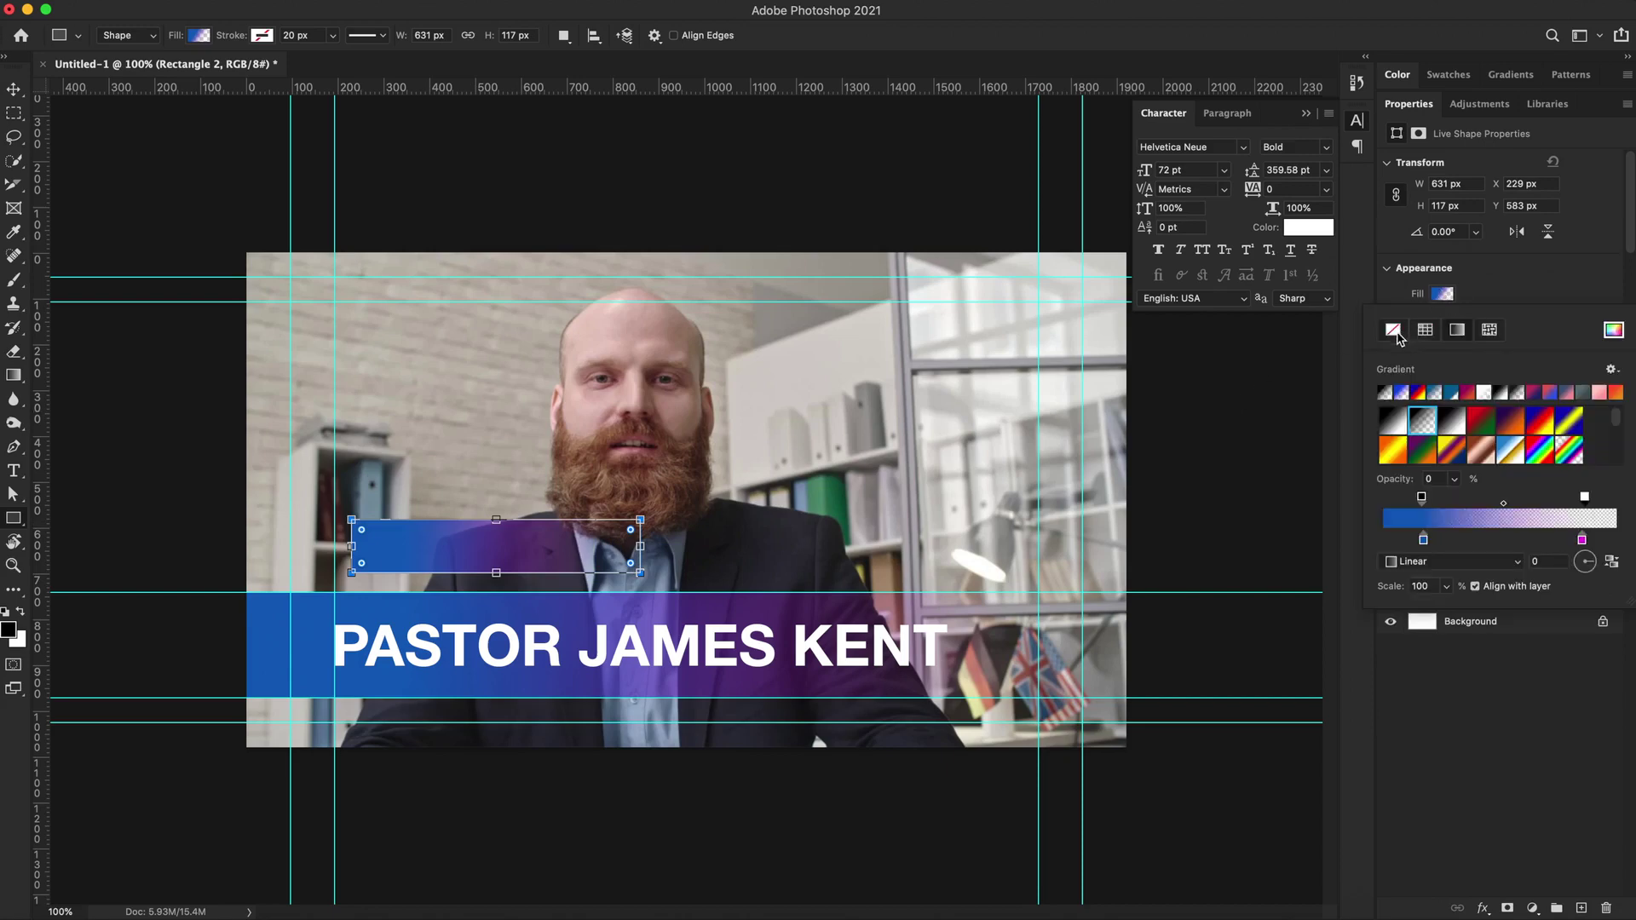
pyautogui.click(1394, 333)
pyautogui.click(1435, 392)
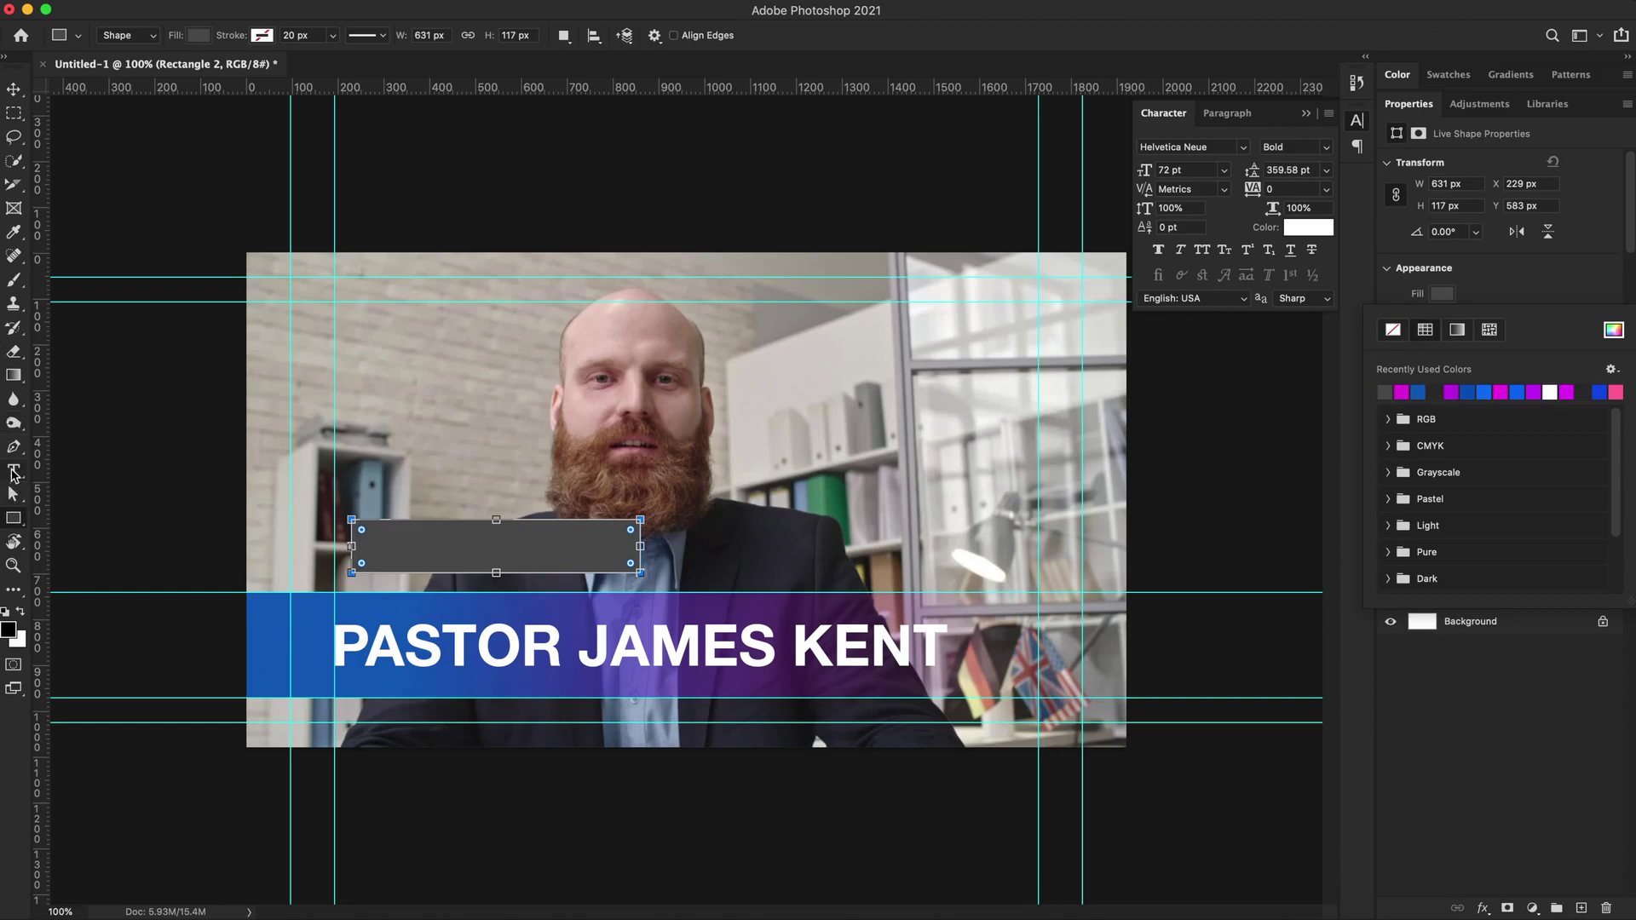
pyautogui.click(13, 470)
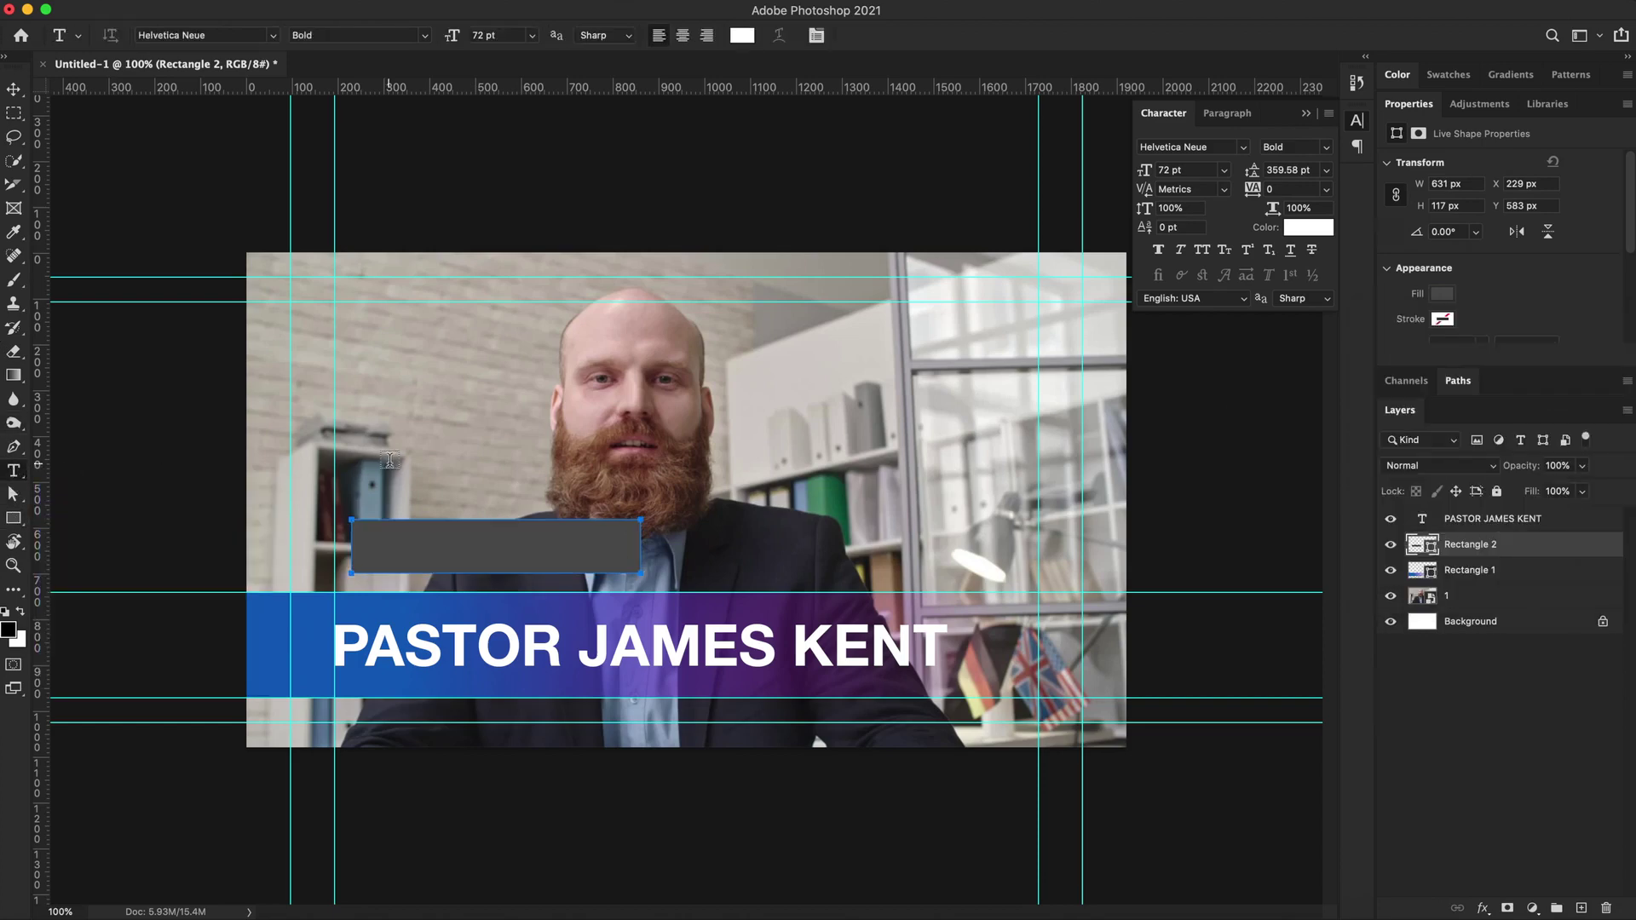
# Add the caption PROVERBS 3:5-6 and move it onto the grey box.
pyautogui.click(390, 460)
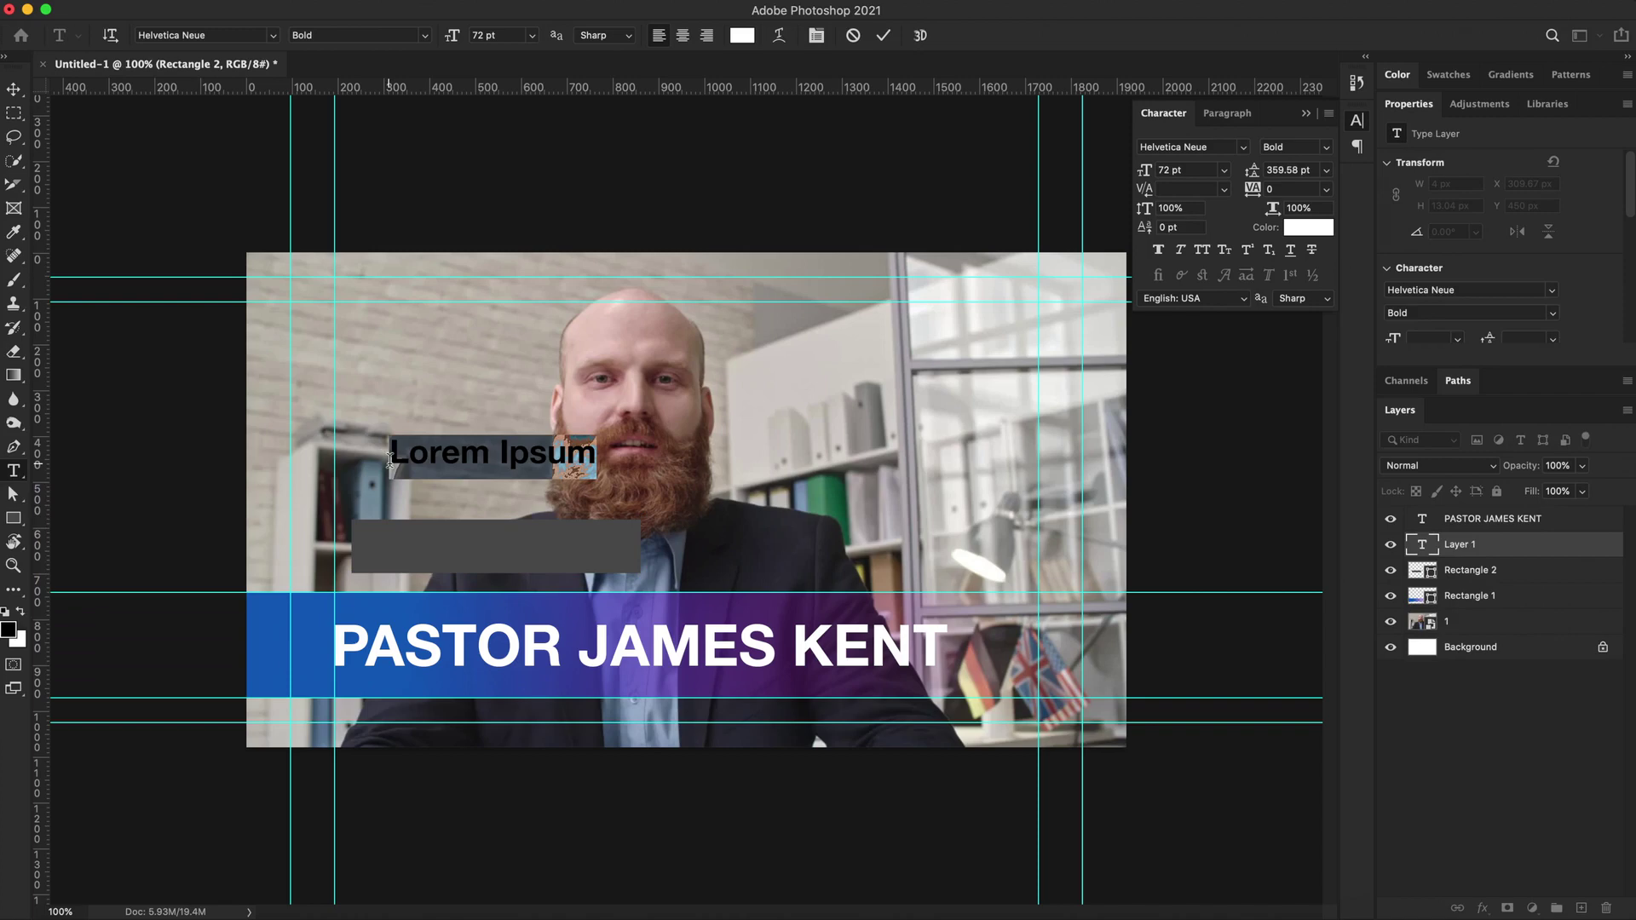
pyautogui.write('PROVERBS 3:5-6')
pyautogui.click(15, 94)
pyautogui.moveTo(540, 459); pyautogui.dragTo(483, 569)
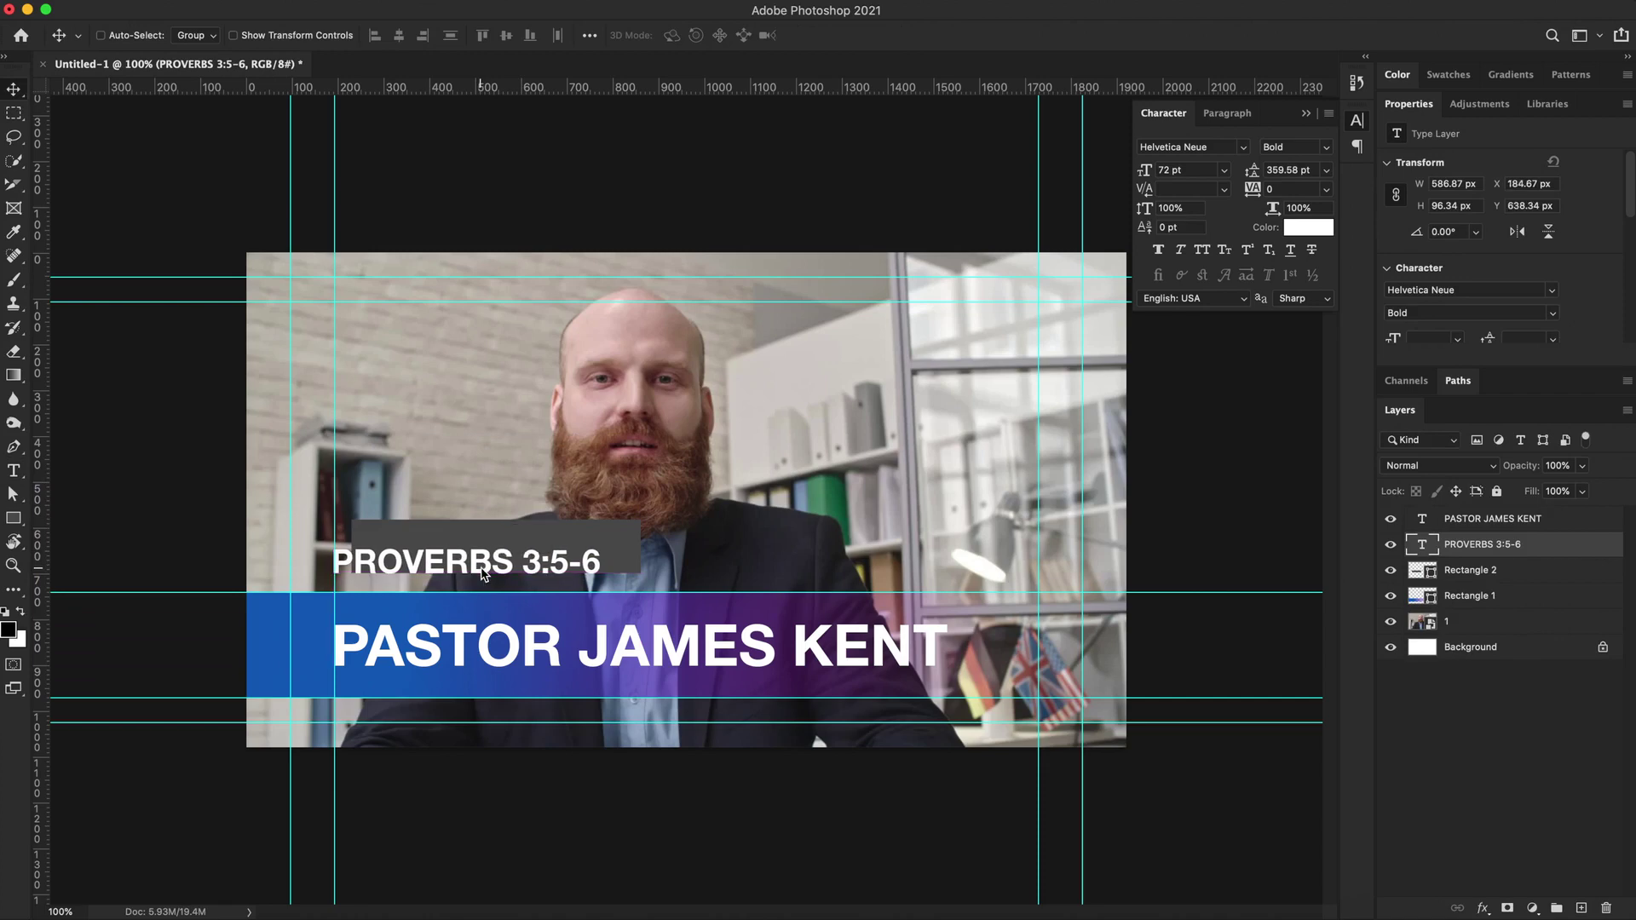
# Set the grey box on the gradient bar's top edge, enlarge it slightly, and stack it above the title.
pyautogui.rightClick(546, 527)
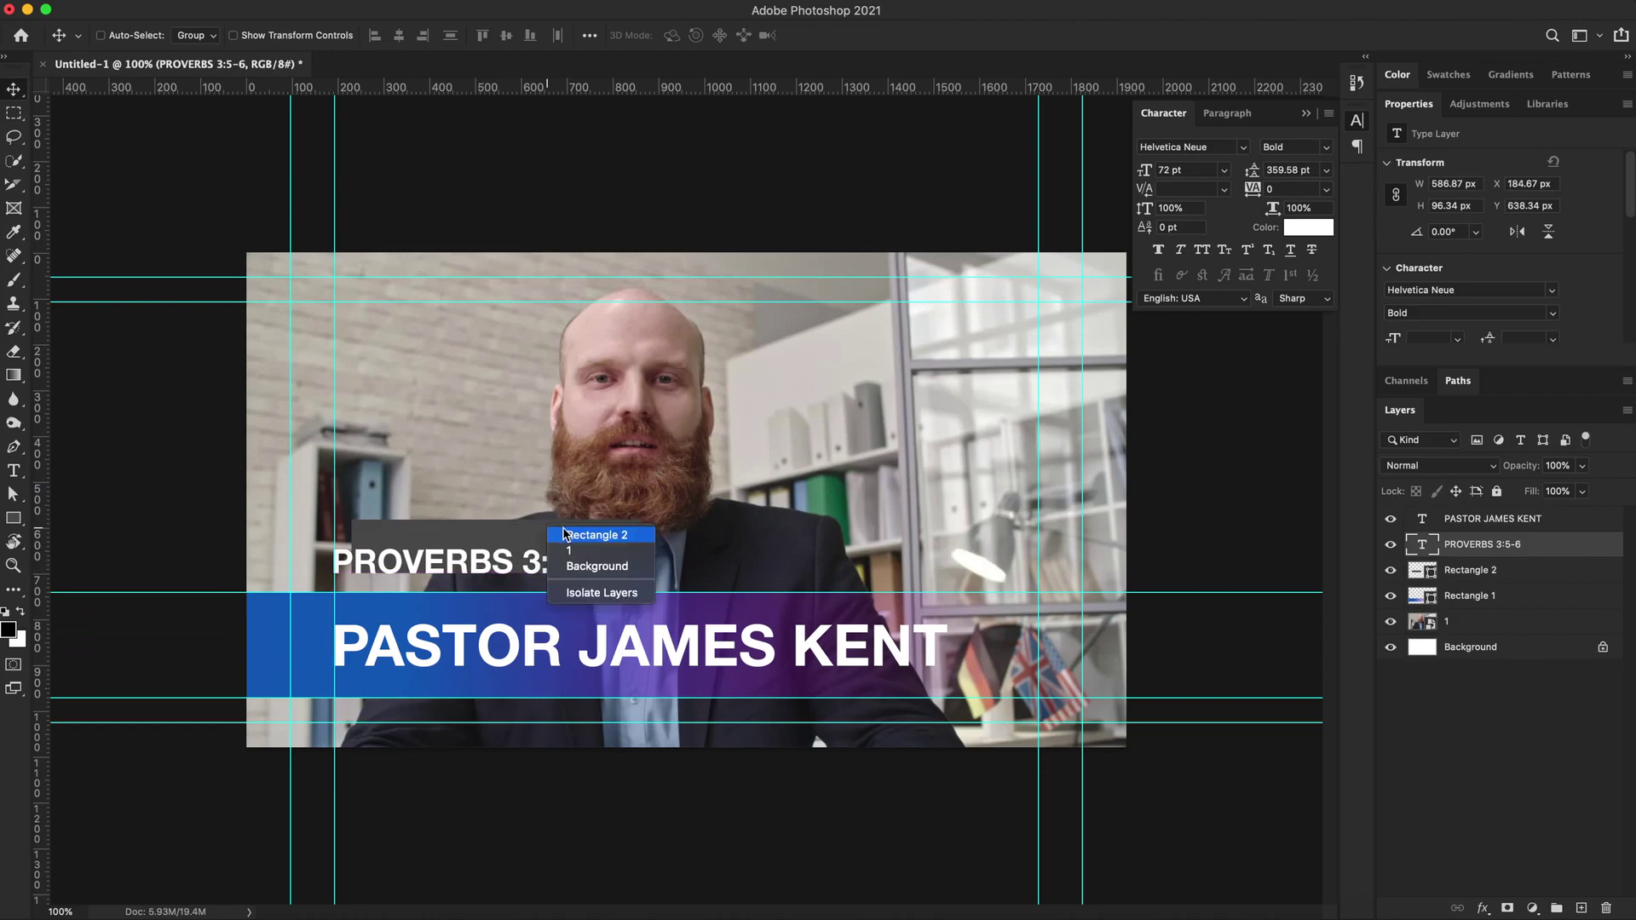
pyautogui.click(563, 531)
pyautogui.moveTo(563, 534); pyautogui.dragTo(861, 499)
pyautogui.moveTo(642, 564); pyautogui.dragTo(642, 582)
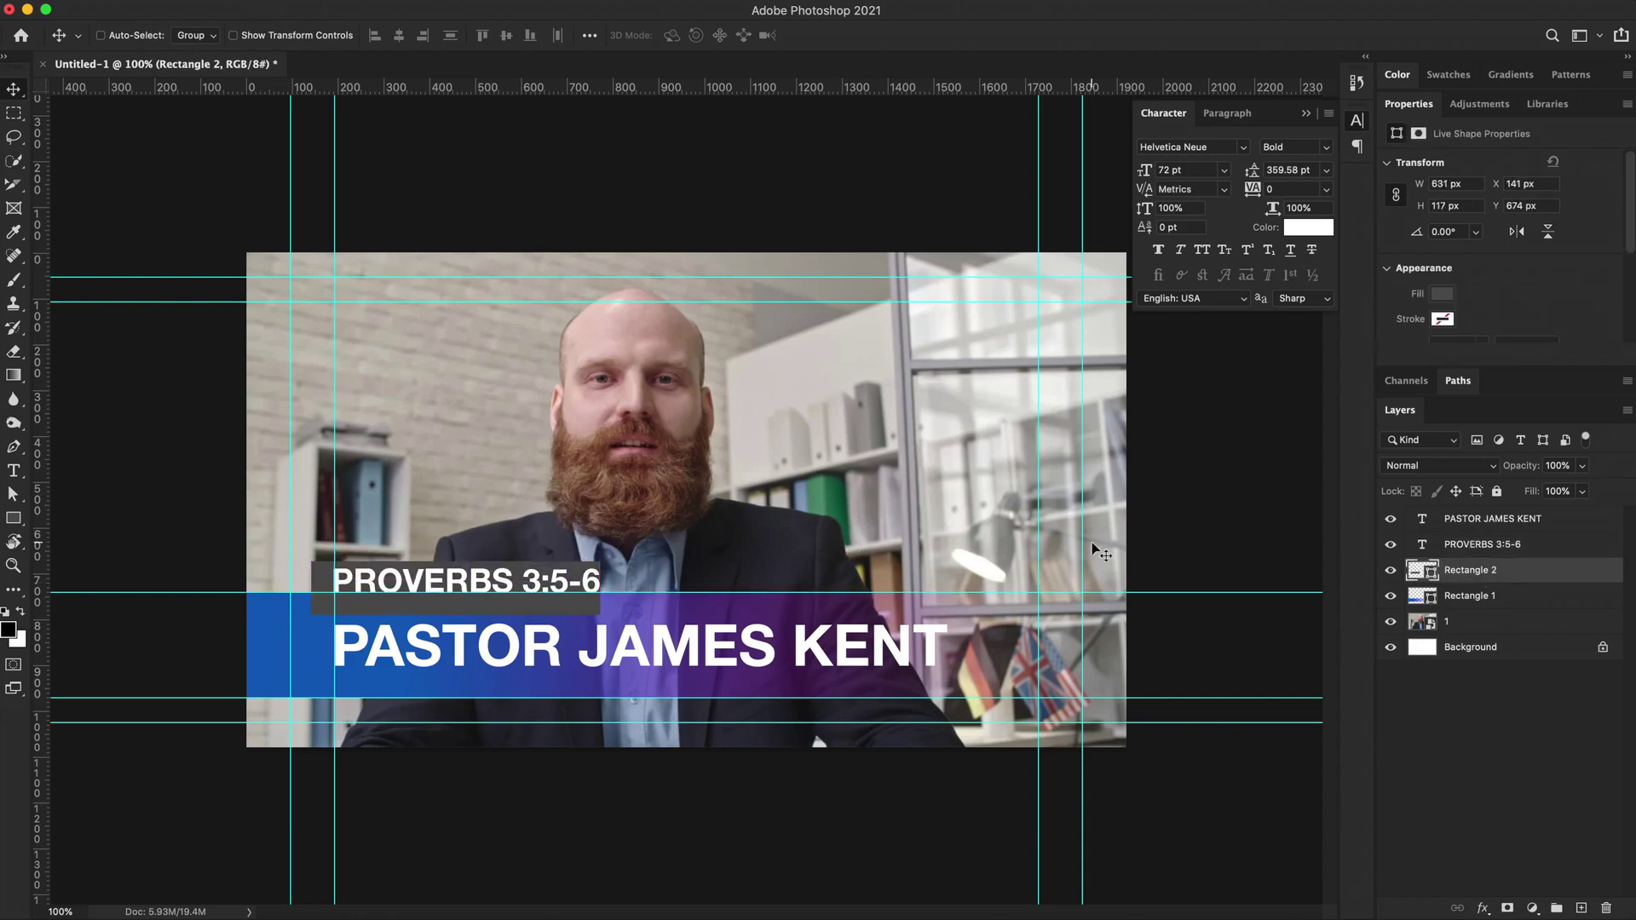
pyautogui.moveTo(1480, 566); pyautogui.dragTo(1495, 535)
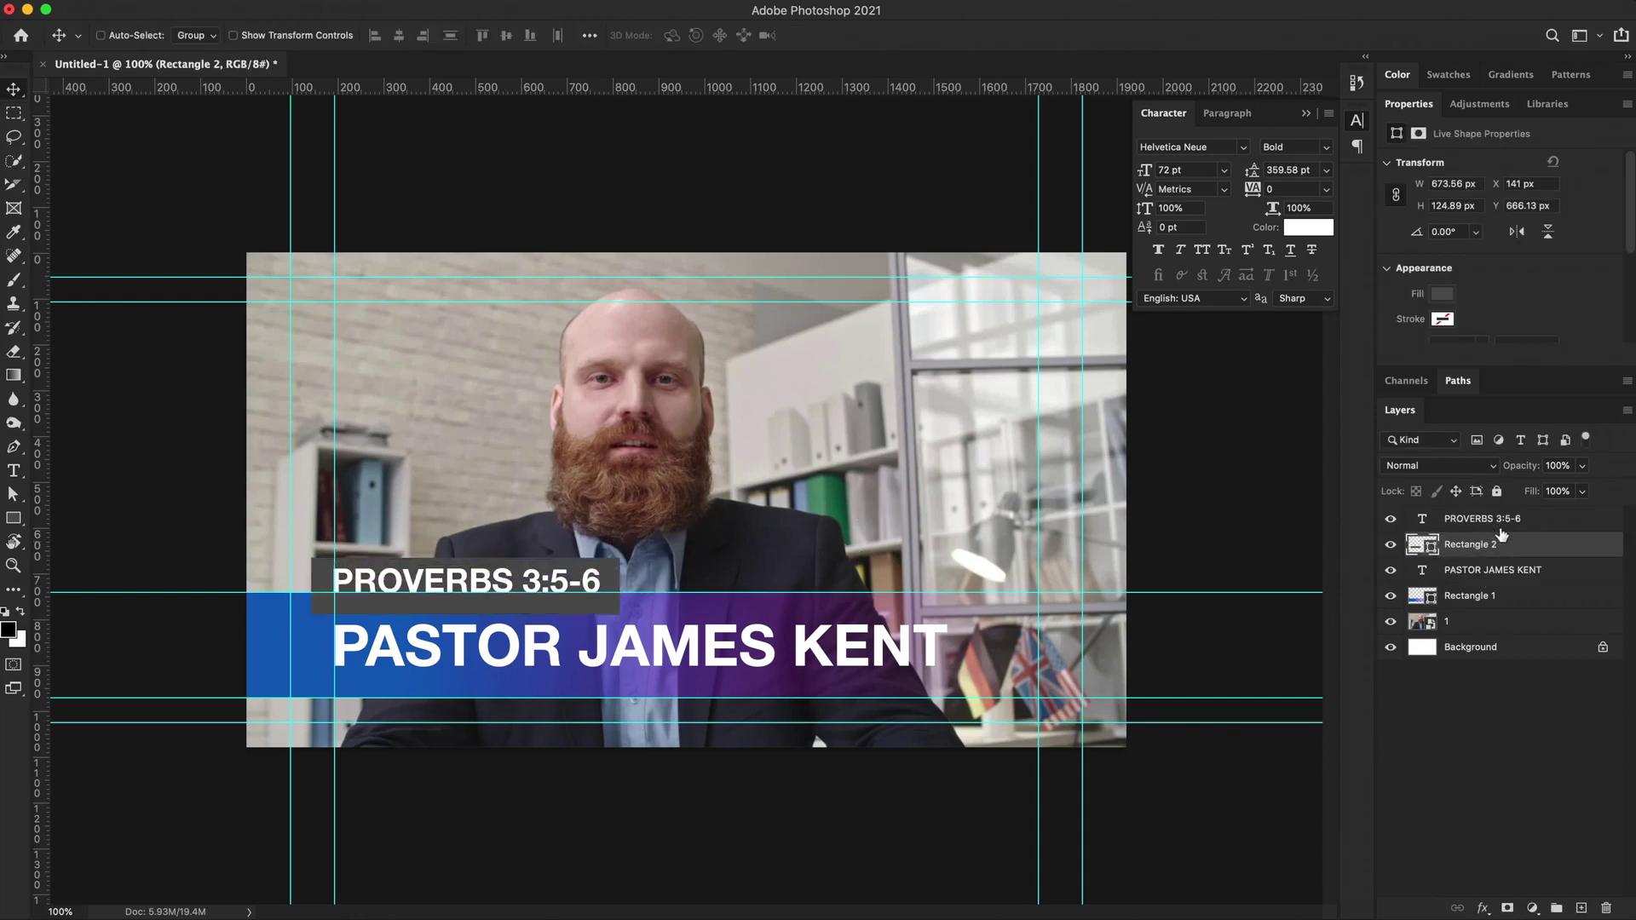
# Centre PROVERBS 3:5-6 horizontally and vertically on its grey bar, then nudge both right to X 144 px.
pyautogui.keyDown('shift'); pyautogui.click(1509, 525); pyautogui.keyUp('shift')
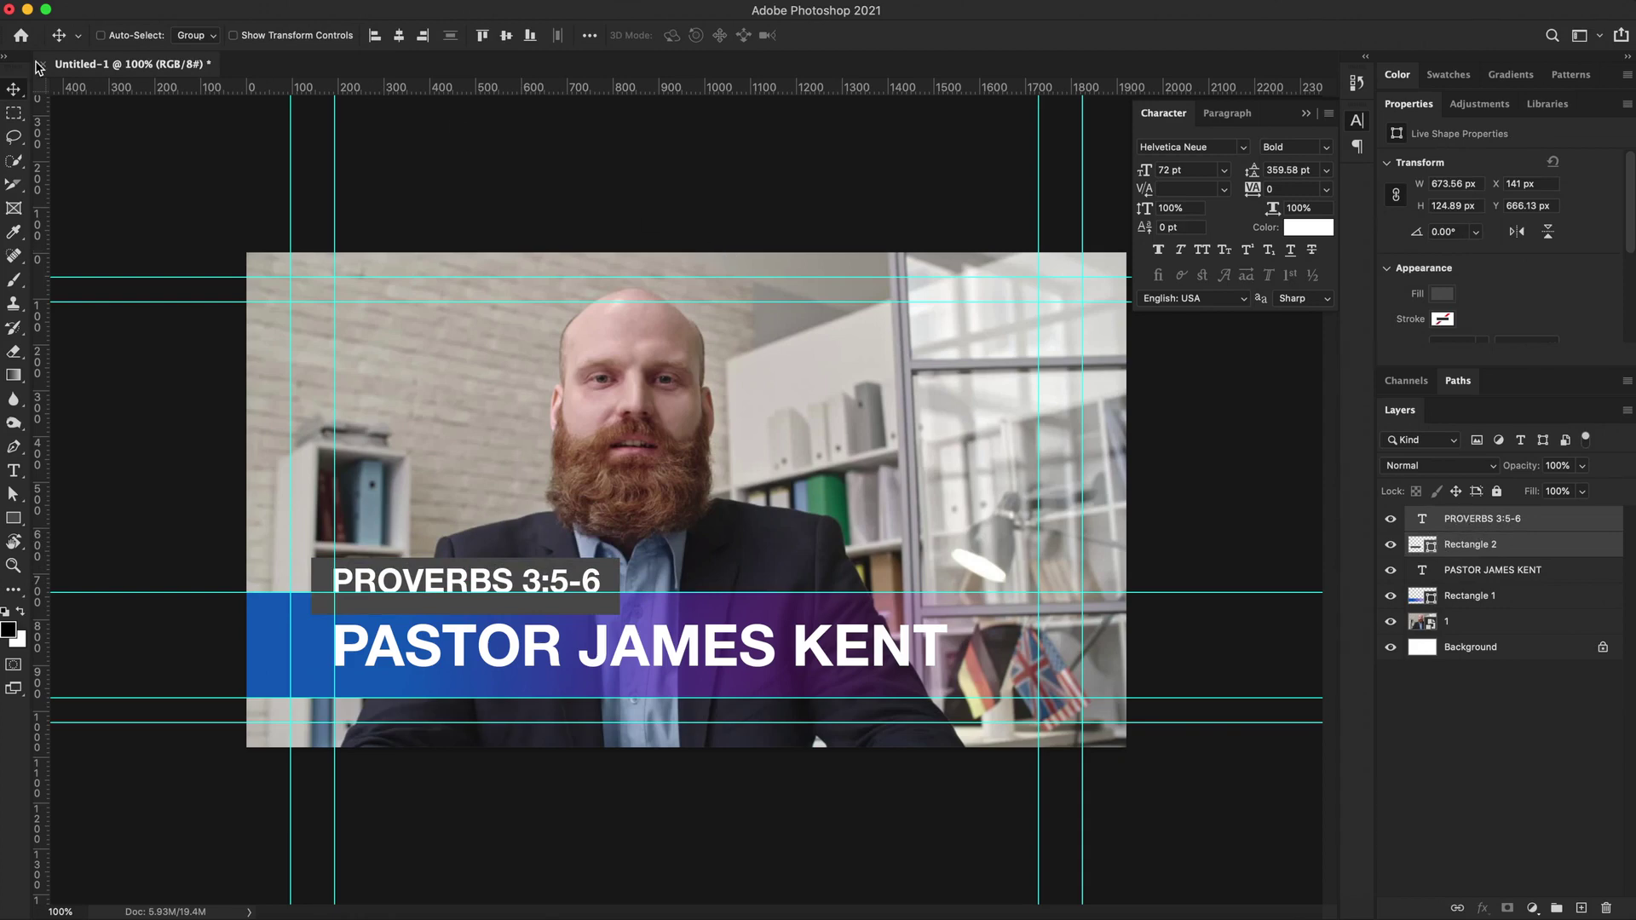
pyautogui.click(399, 38)
pyautogui.click(506, 37)
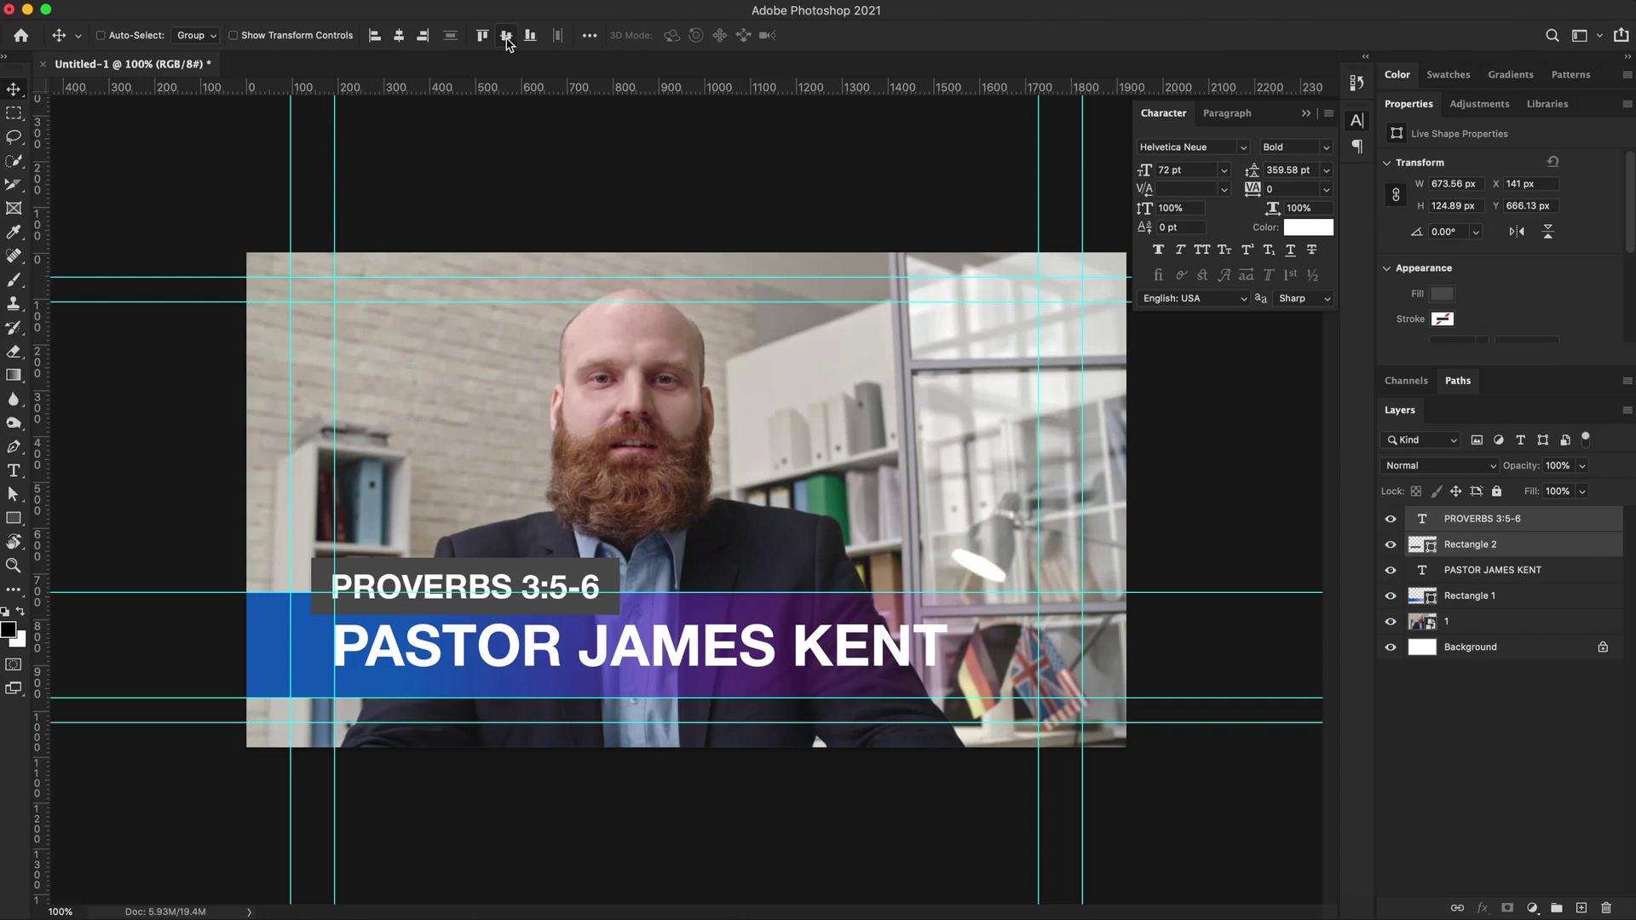
pyautogui.scroll(5, 411, 499)
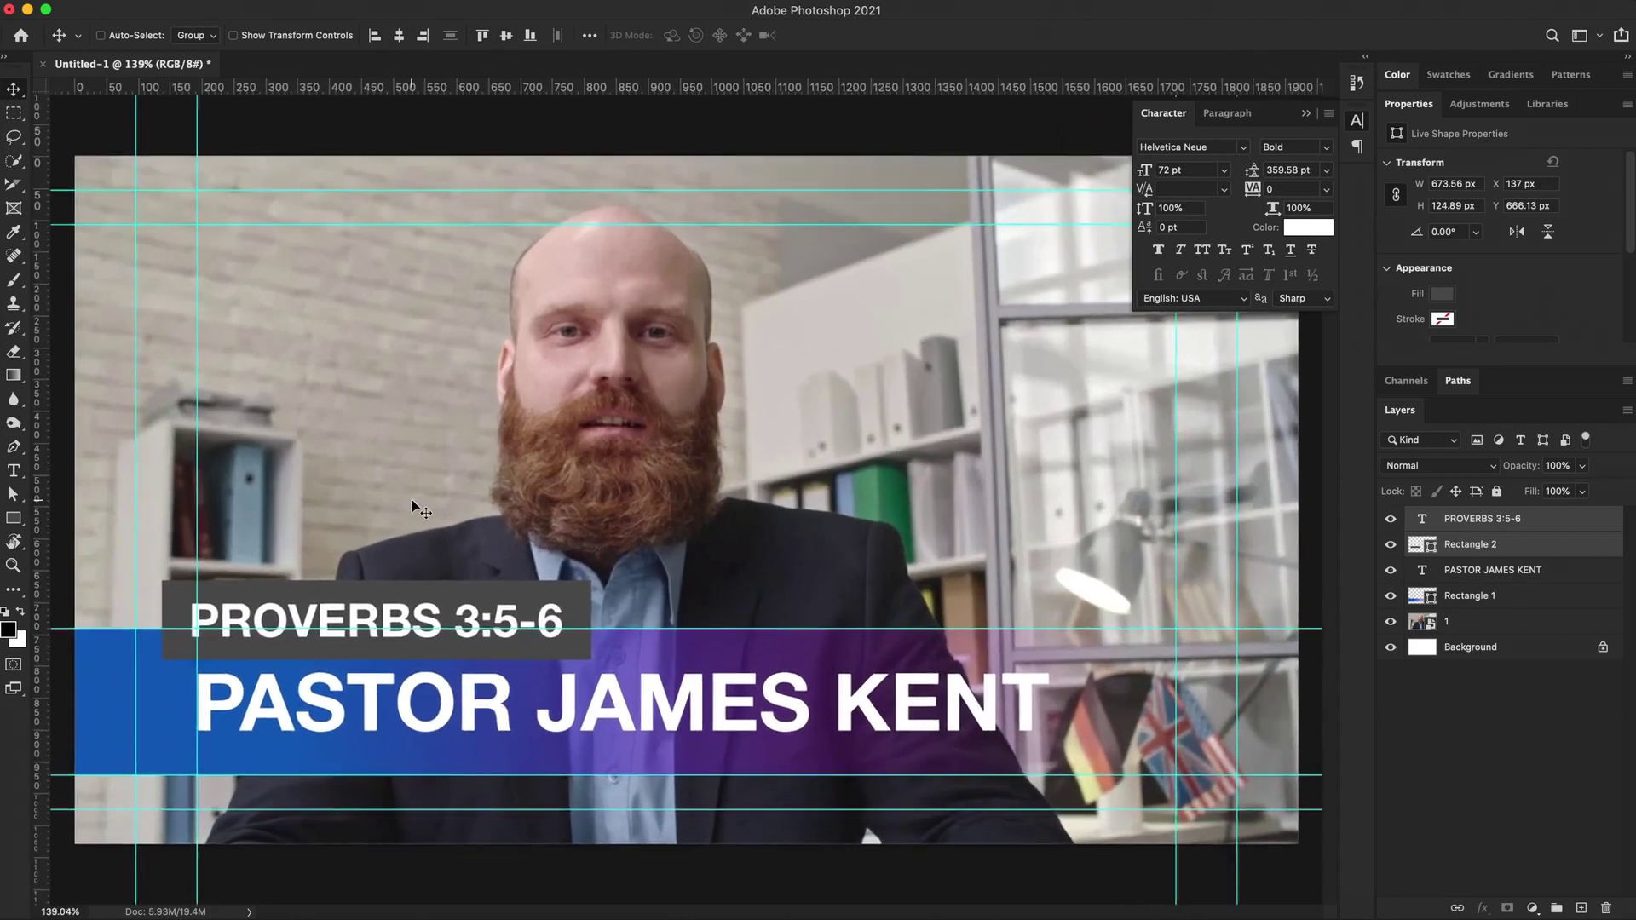
pyautogui.scroll(-3, 412, 499)
pyautogui.hscroll(-3, 411, 499)
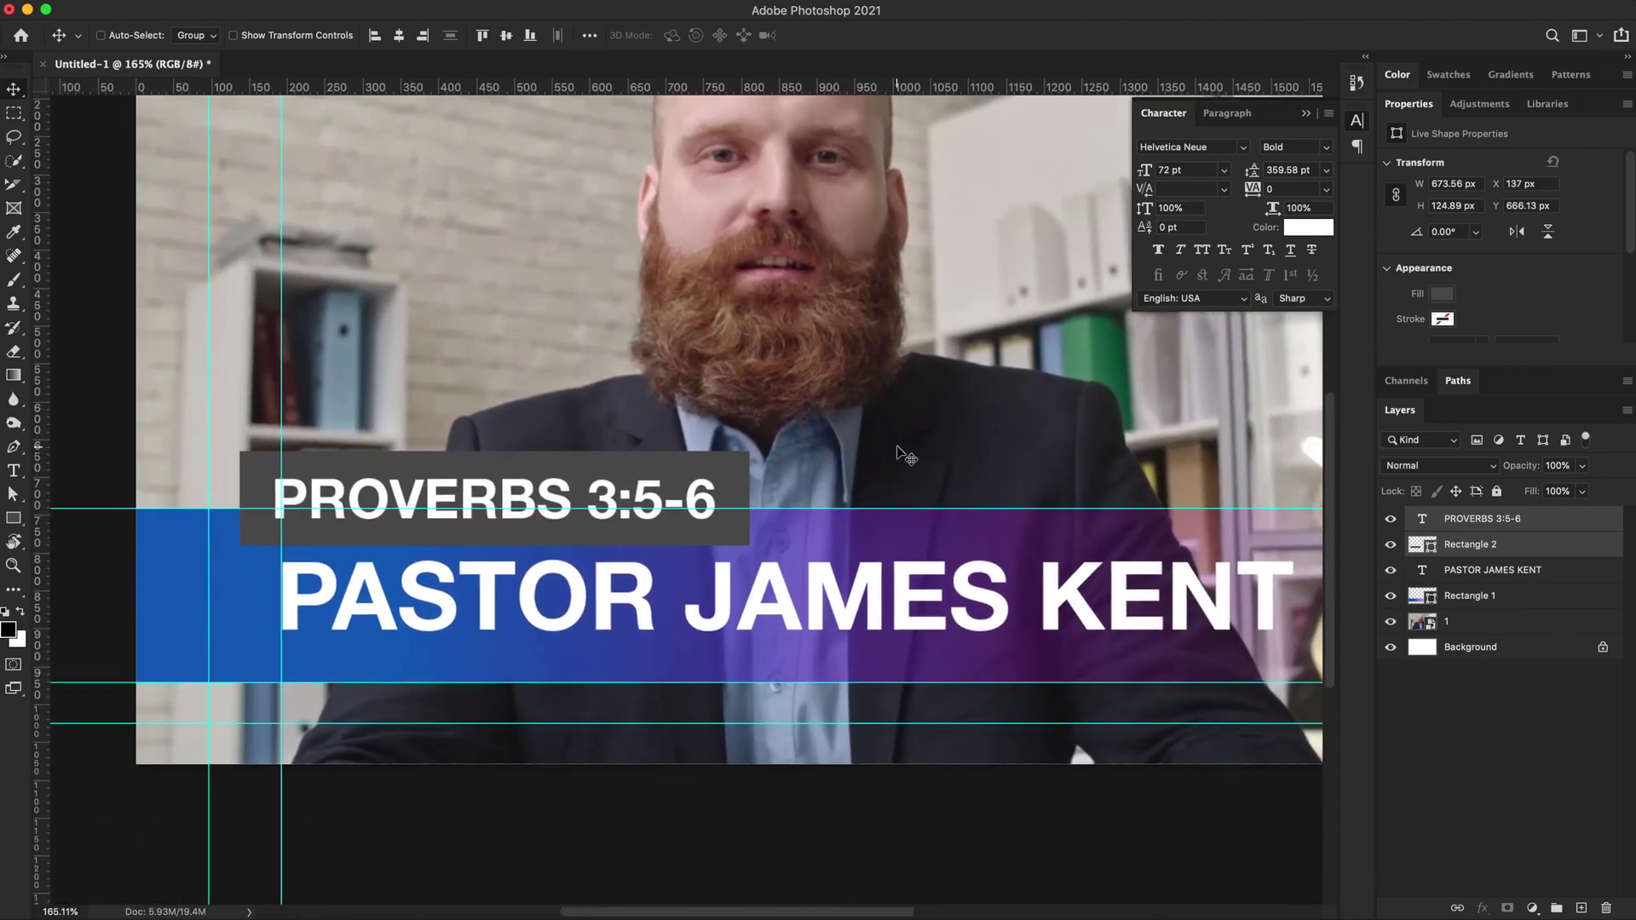
pyautogui.press('Right')
pyautogui.press('Right')
pyautogui.press('Right')
pyautogui.press('Right')
pyautogui.press('Right')
pyautogui.press('Right')
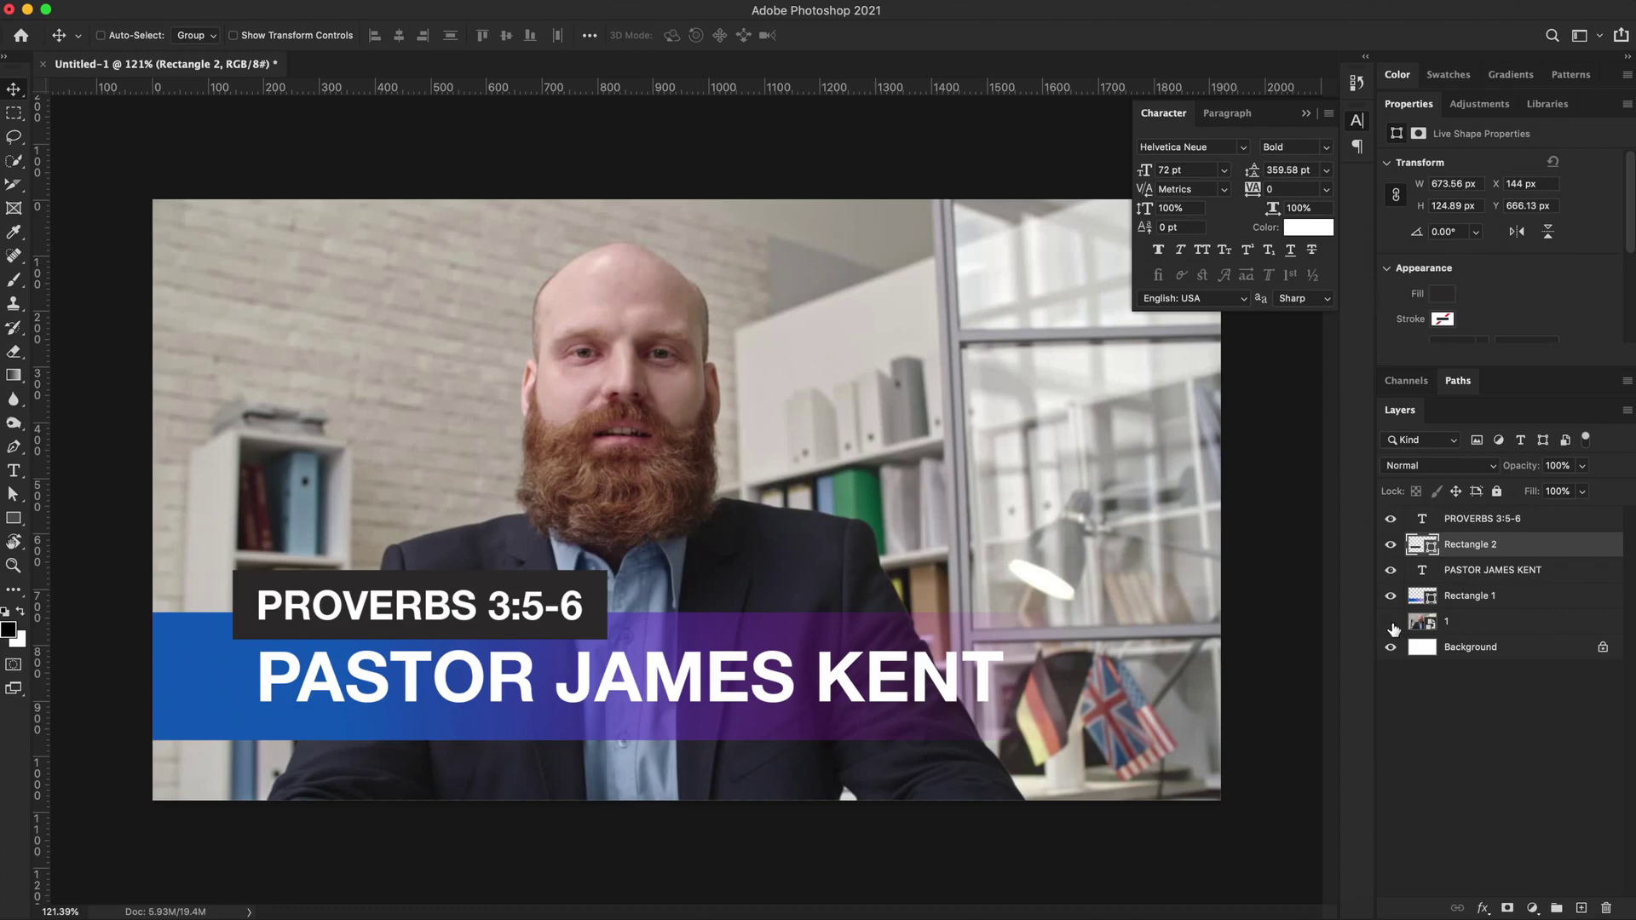
# Hide the photo layer 1 and the white Background so the lower third sits on transparency.
pyautogui.click(1392, 622)
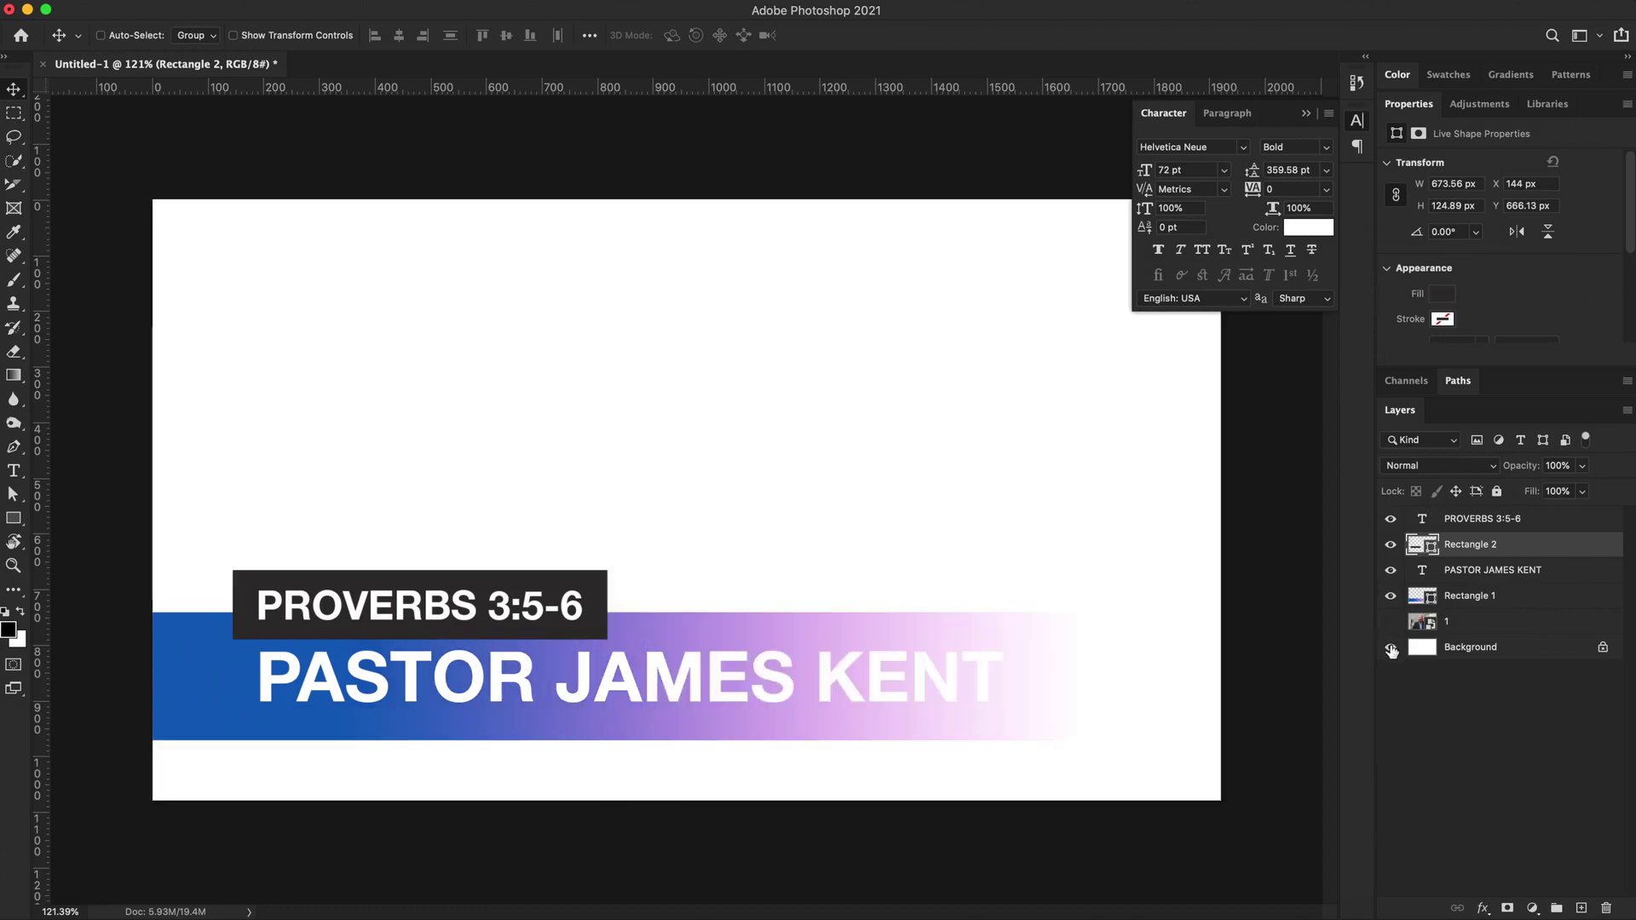
pyautogui.click(1392, 649)
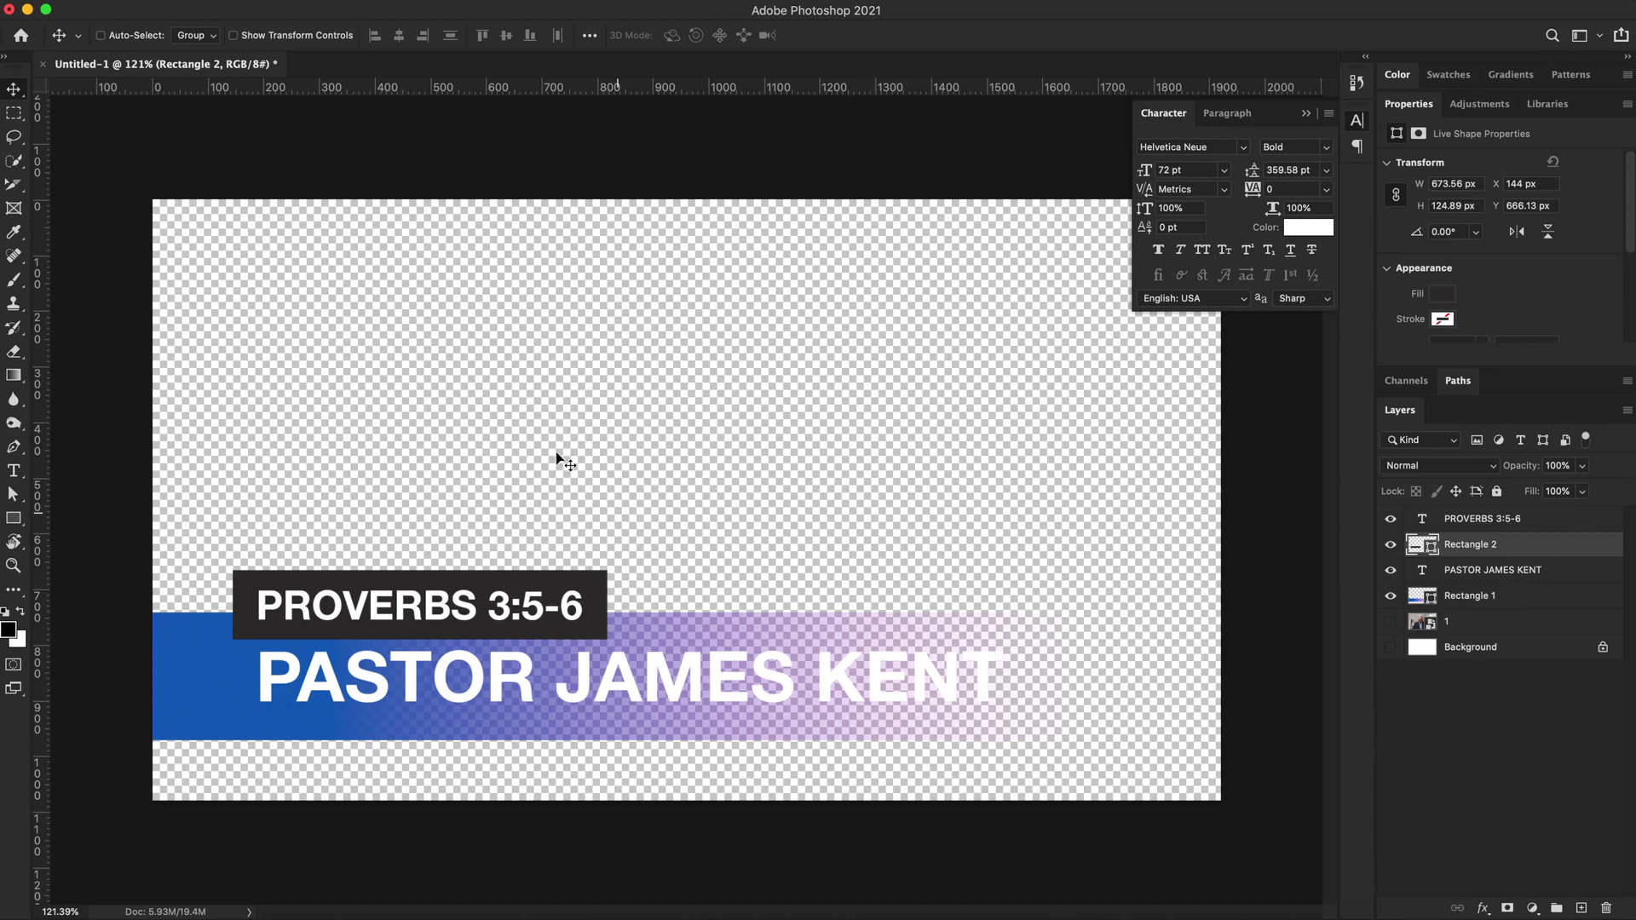
pyautogui.click(141, 5)
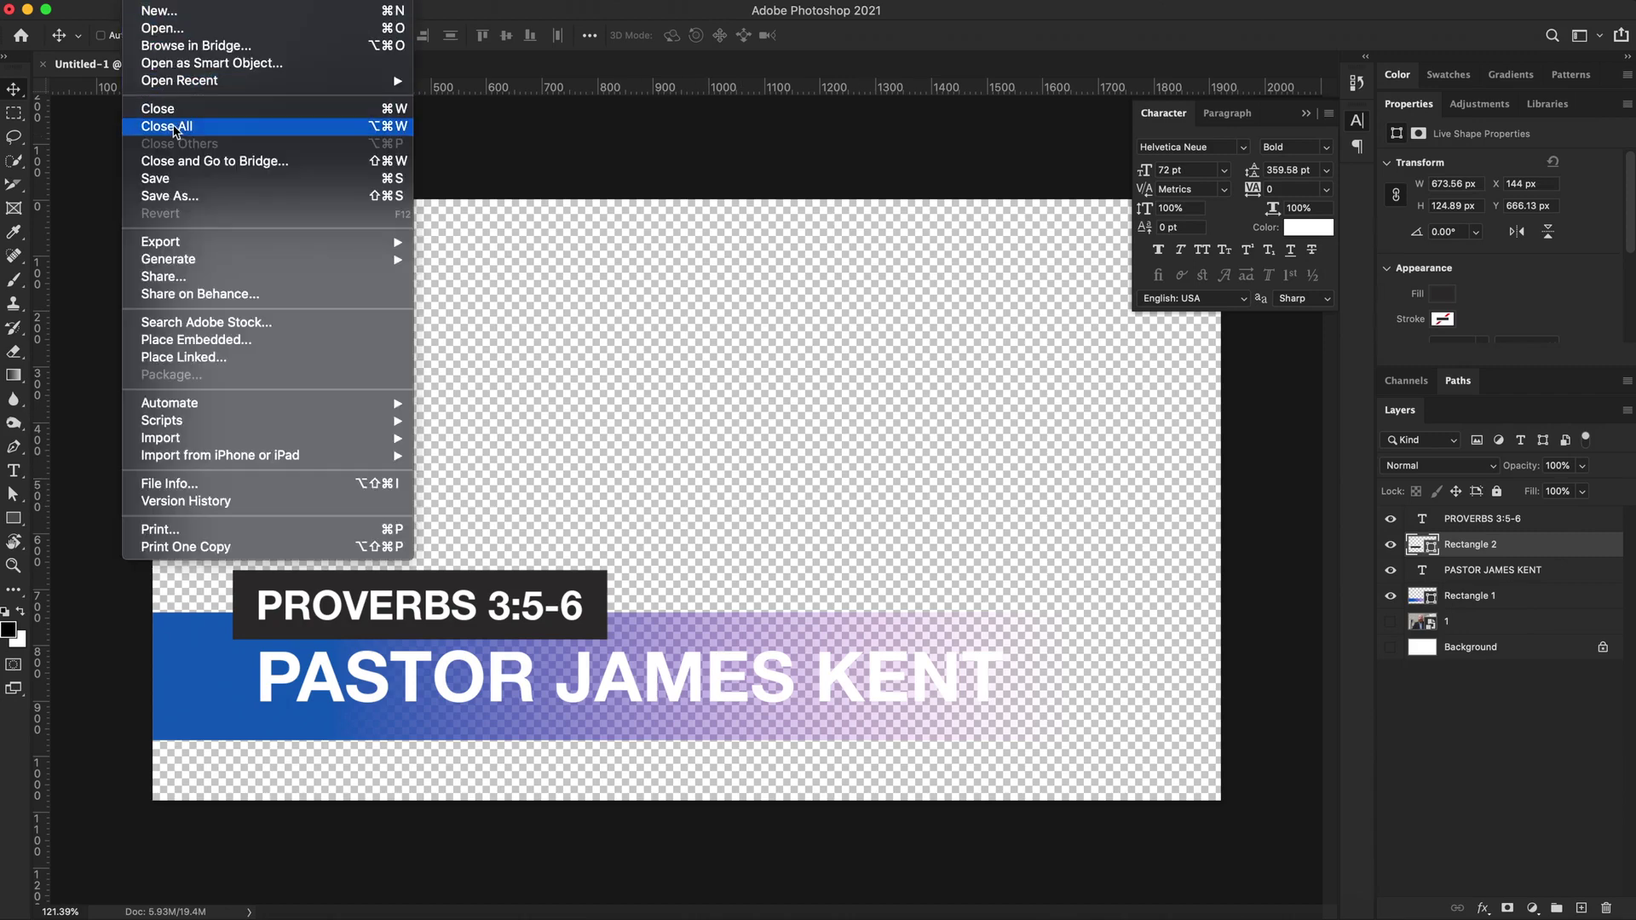
# Save a PNG copy named 'Lower Third 01 1920x1080' with default PNG options.
pyautogui.click(178, 195)
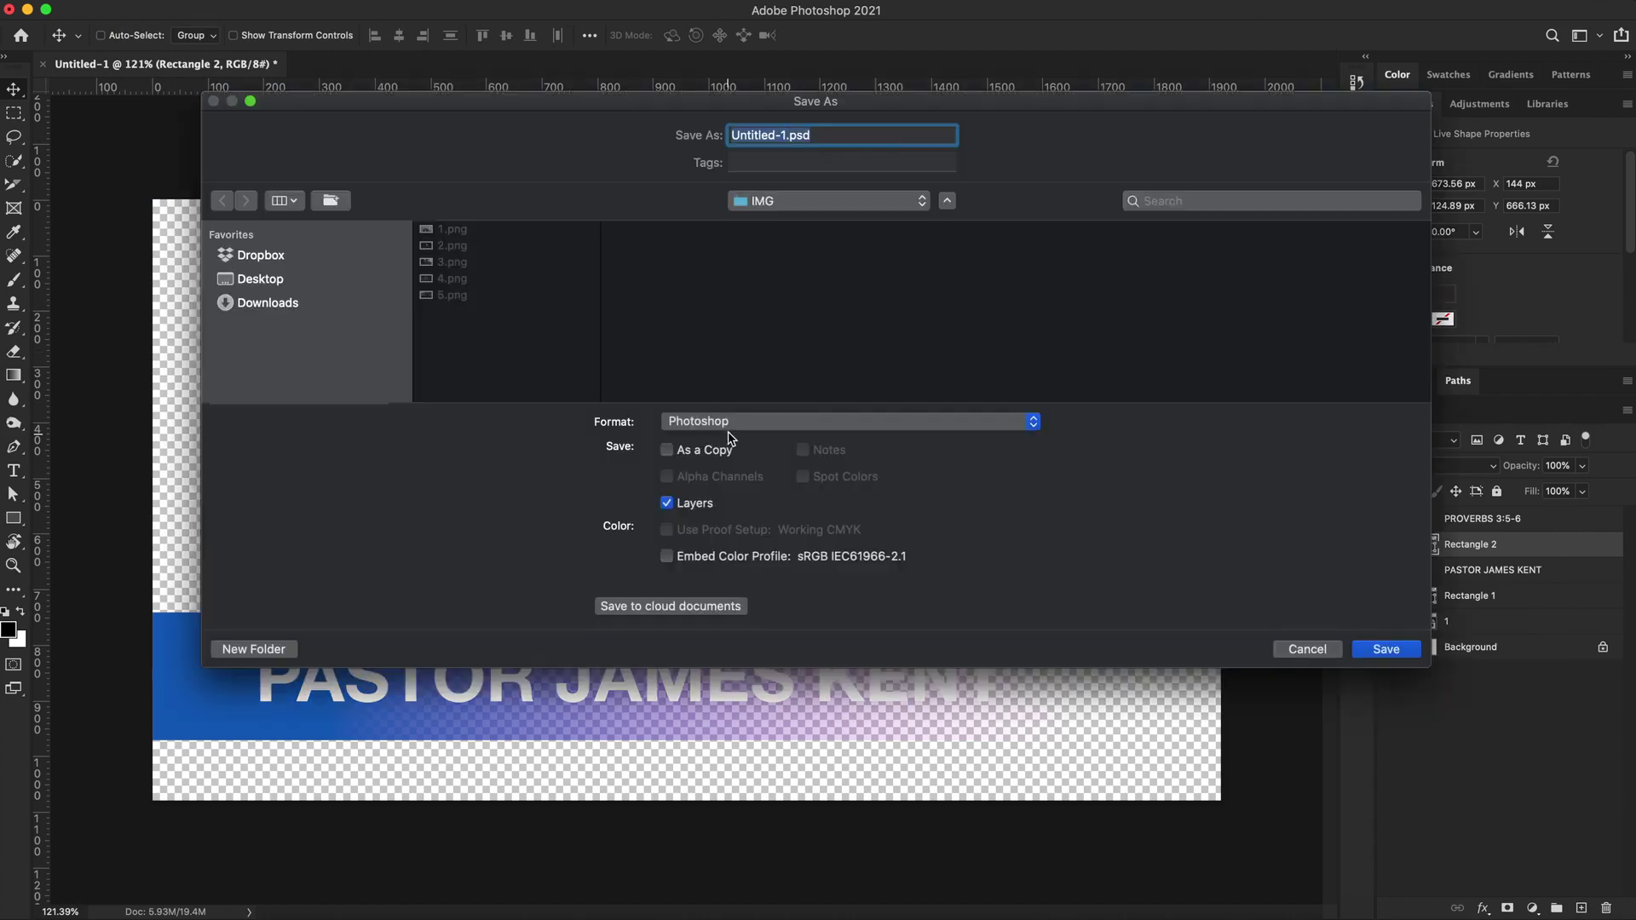
pyautogui.click(731, 422)
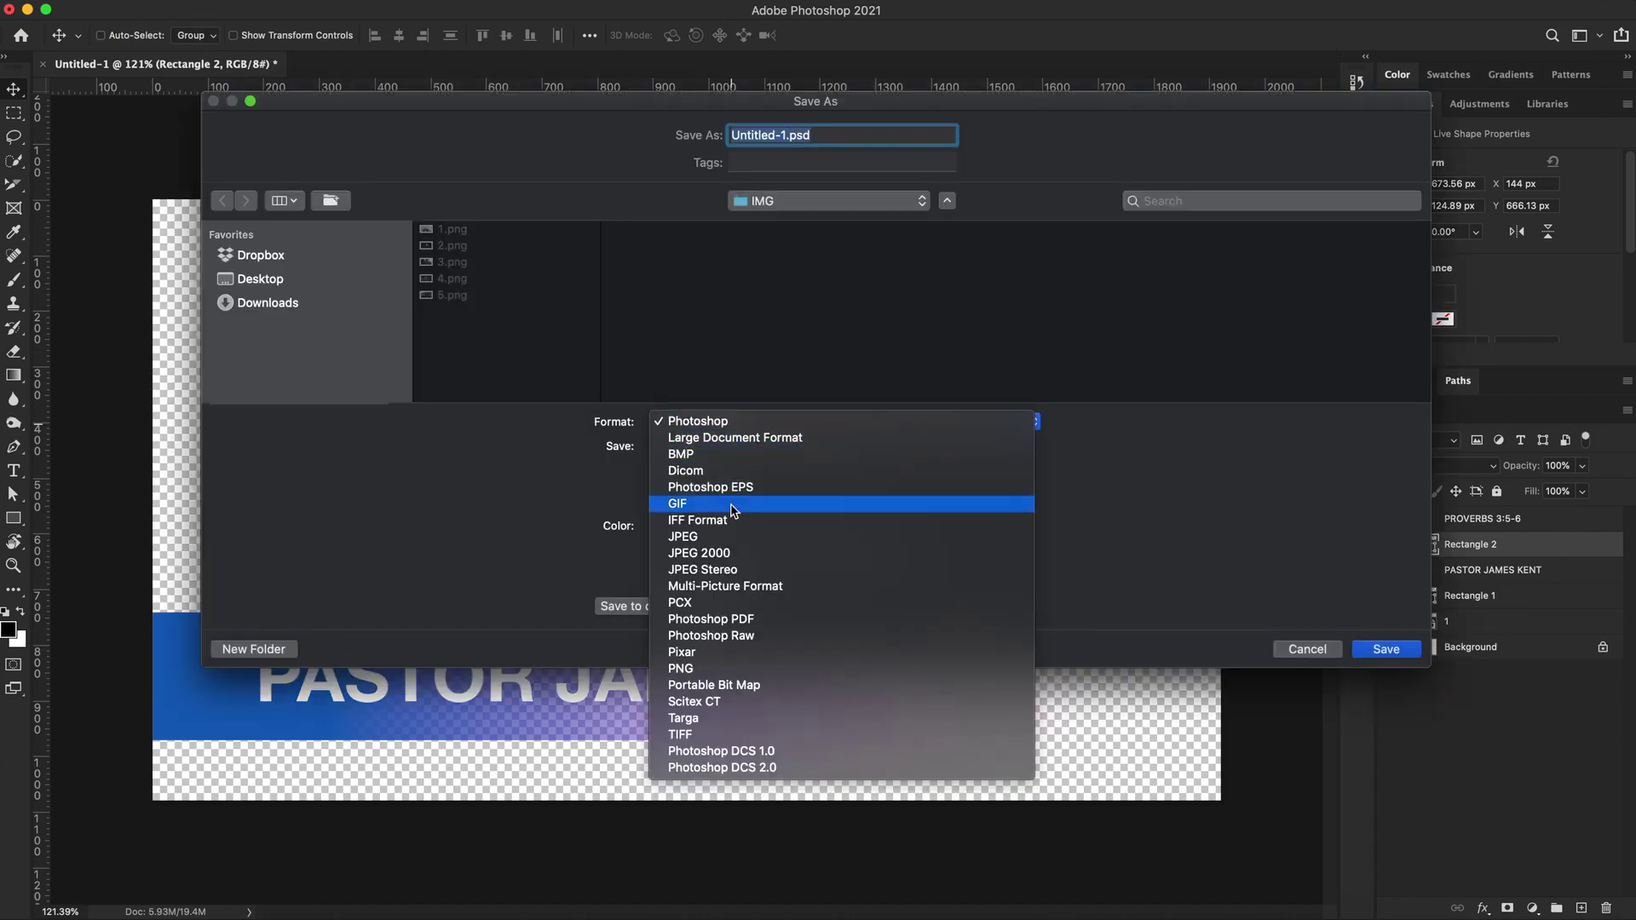
pyautogui.click(714, 670)
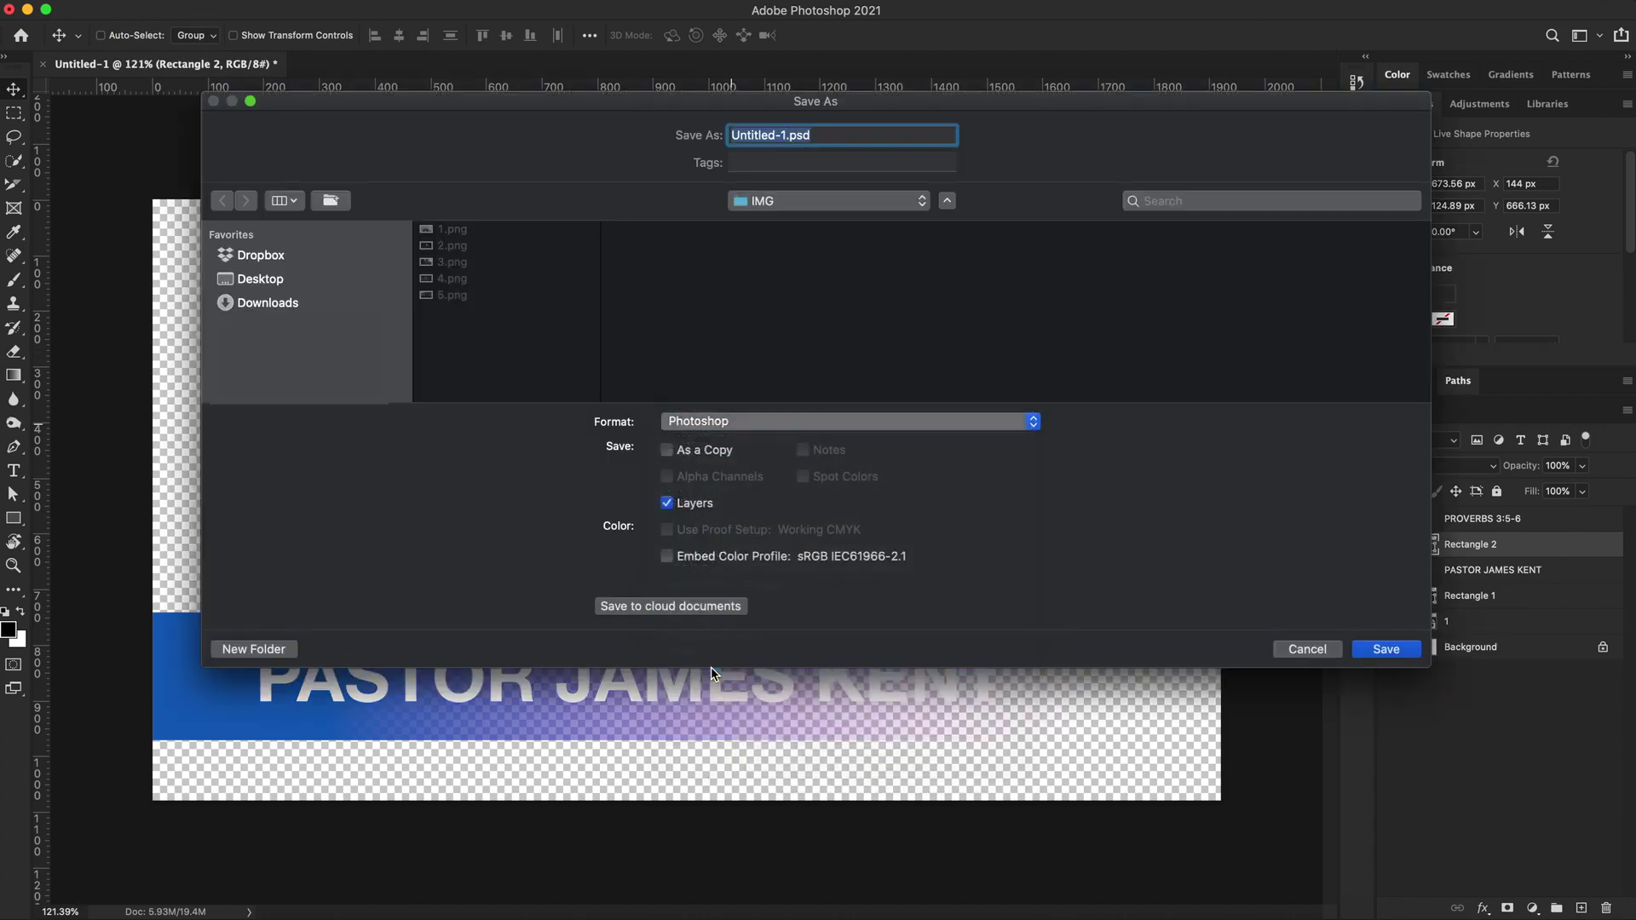
pyautogui.write('Lower Third 01')
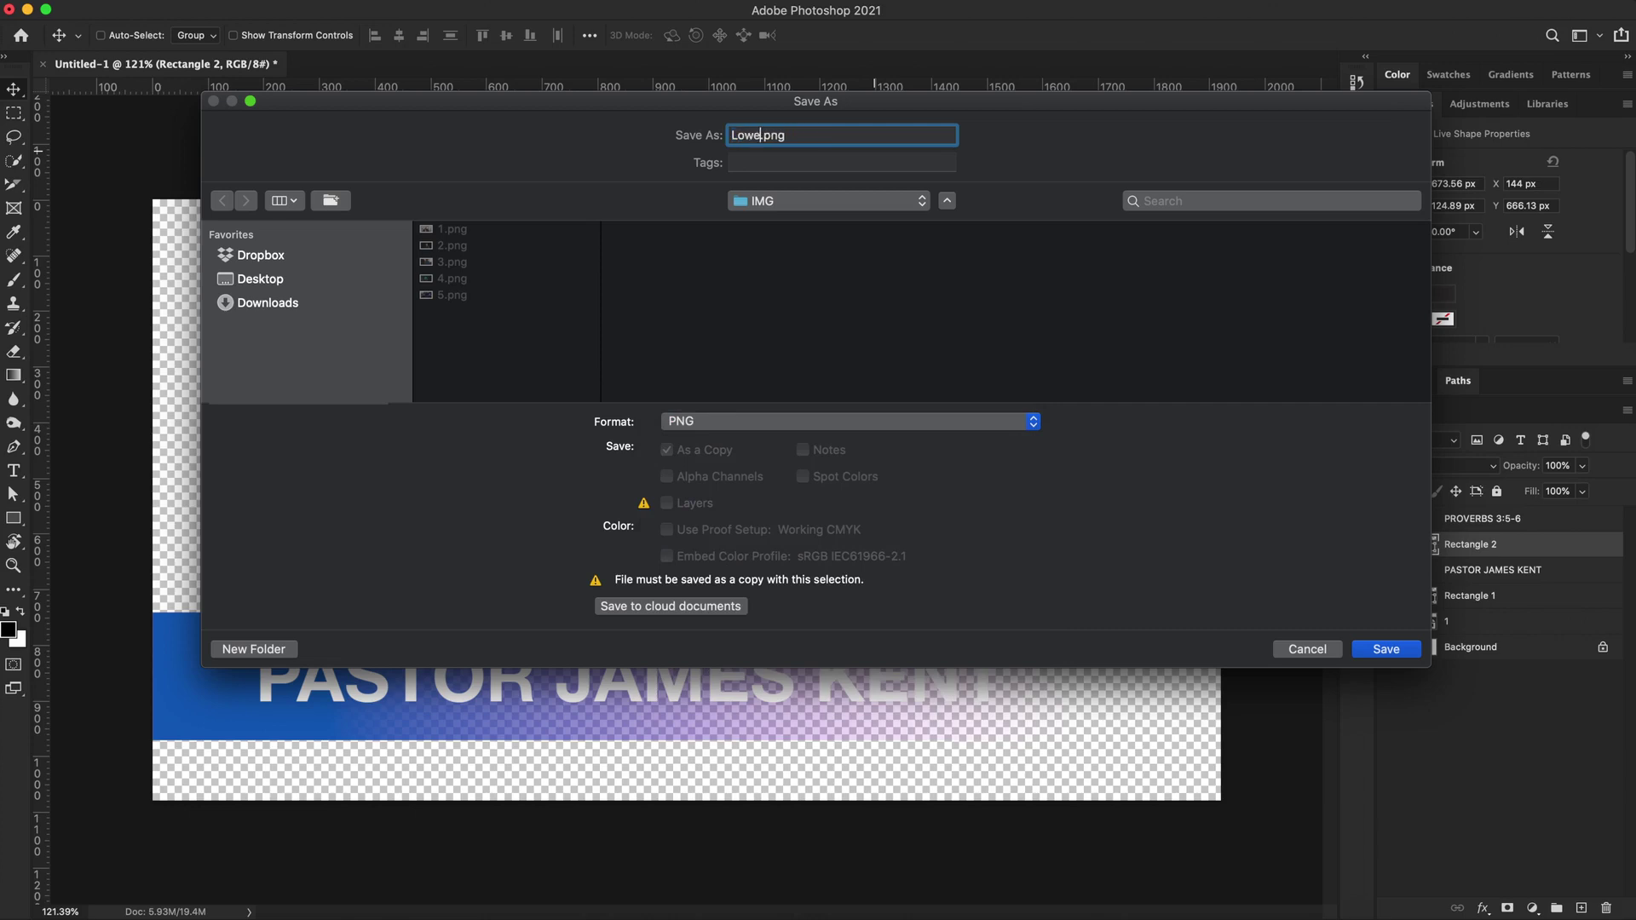
pyautogui.write(' 1920x')
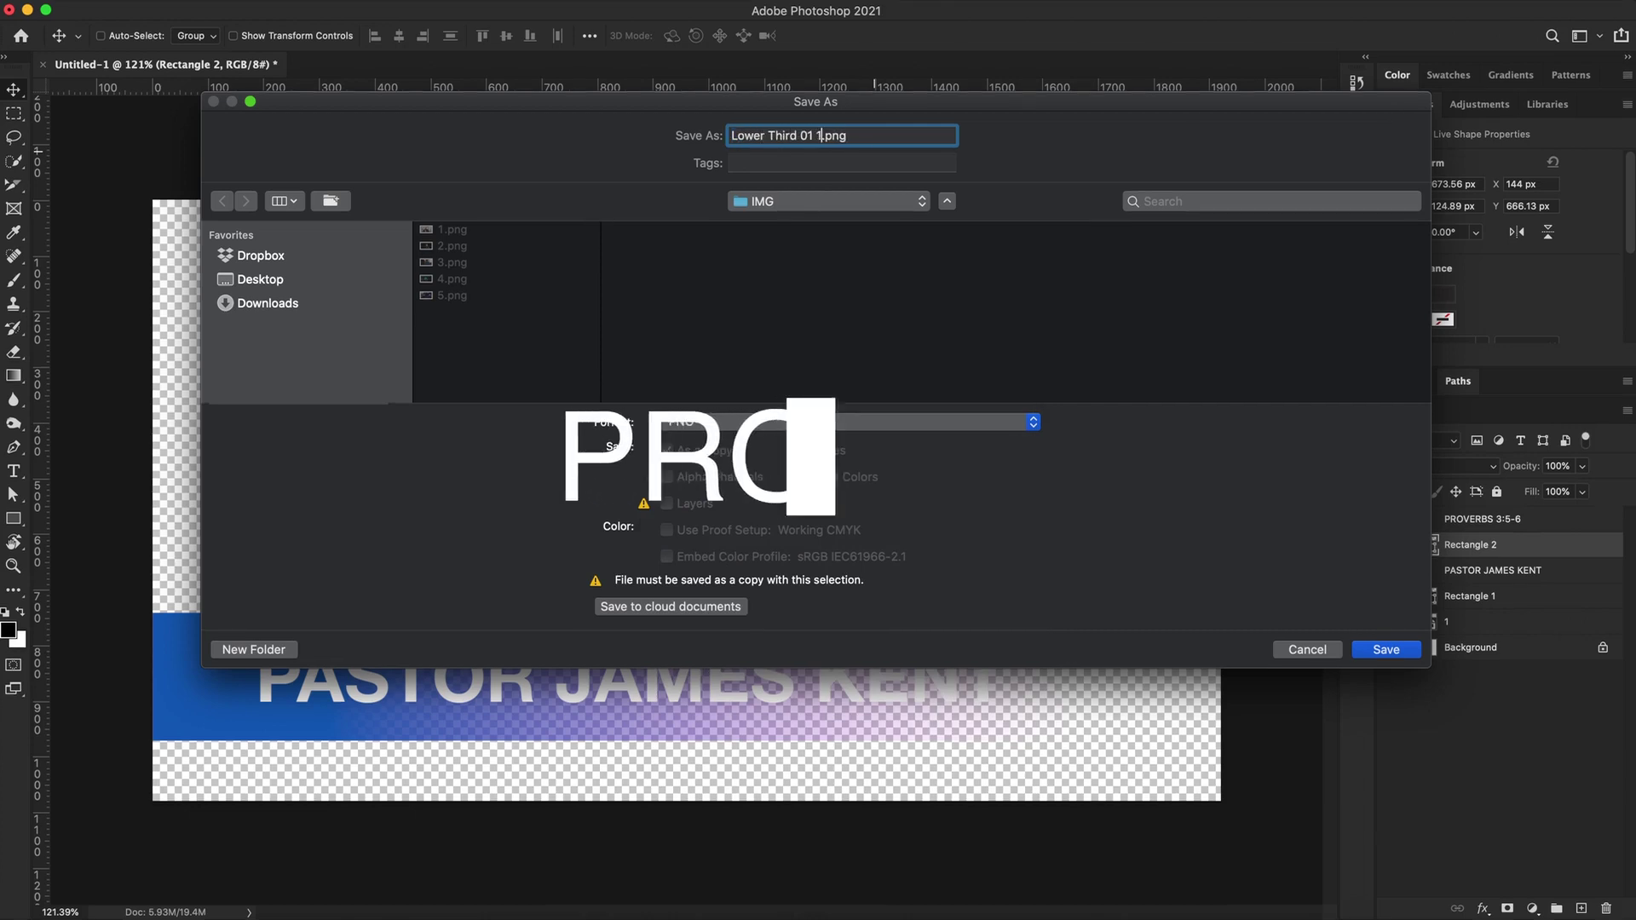
pyautogui.write('1080')
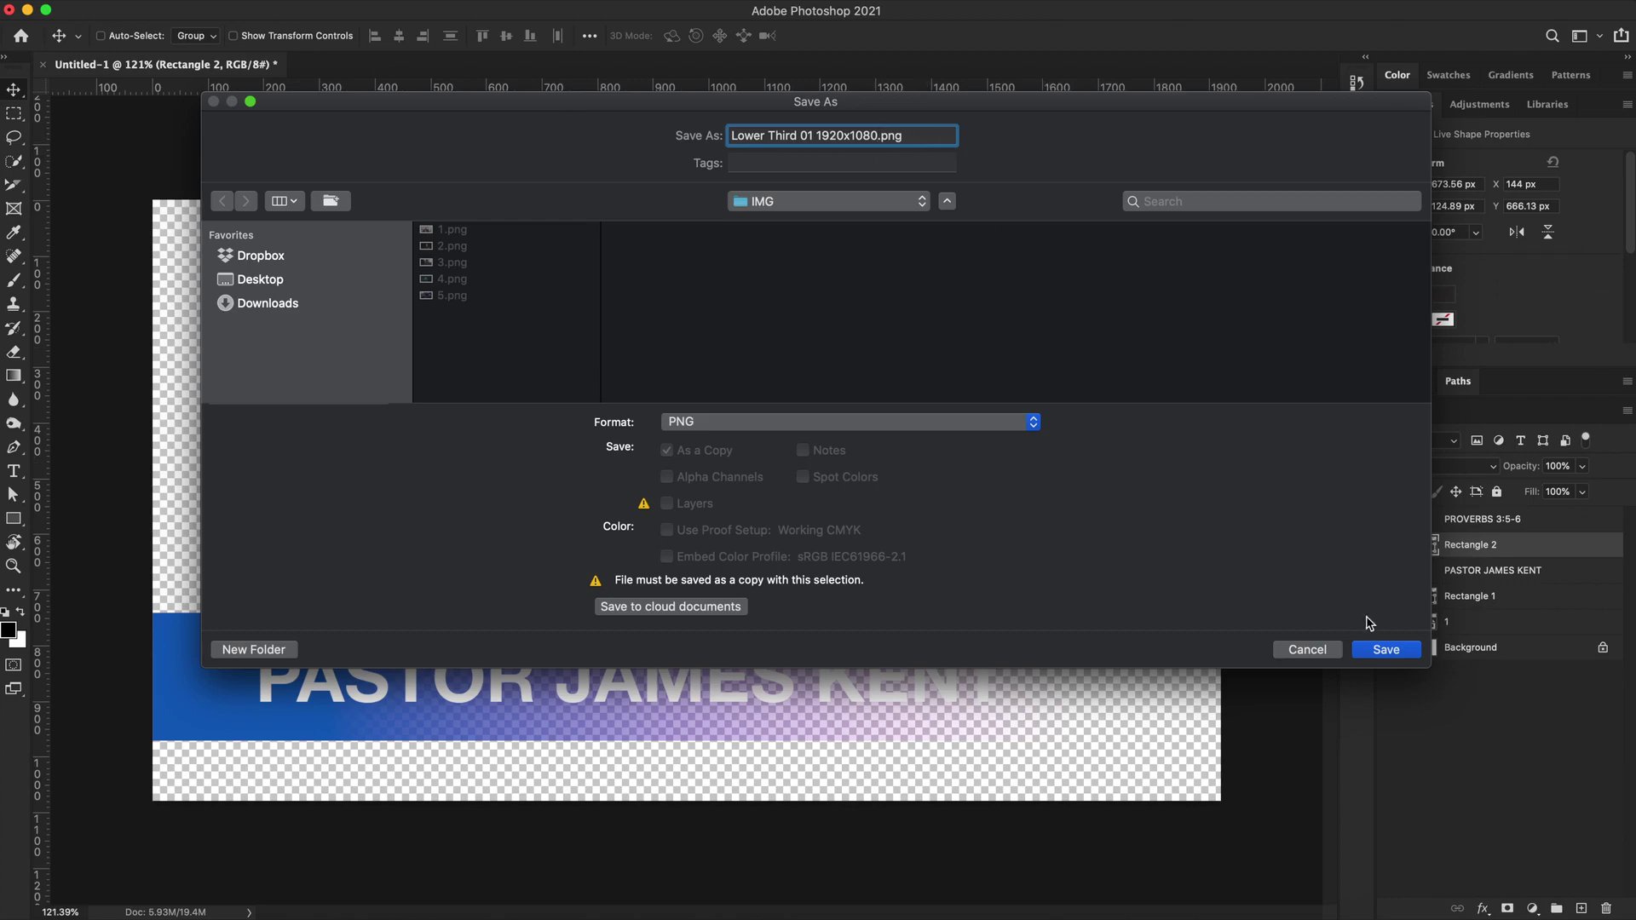
pyautogui.click(1372, 651)
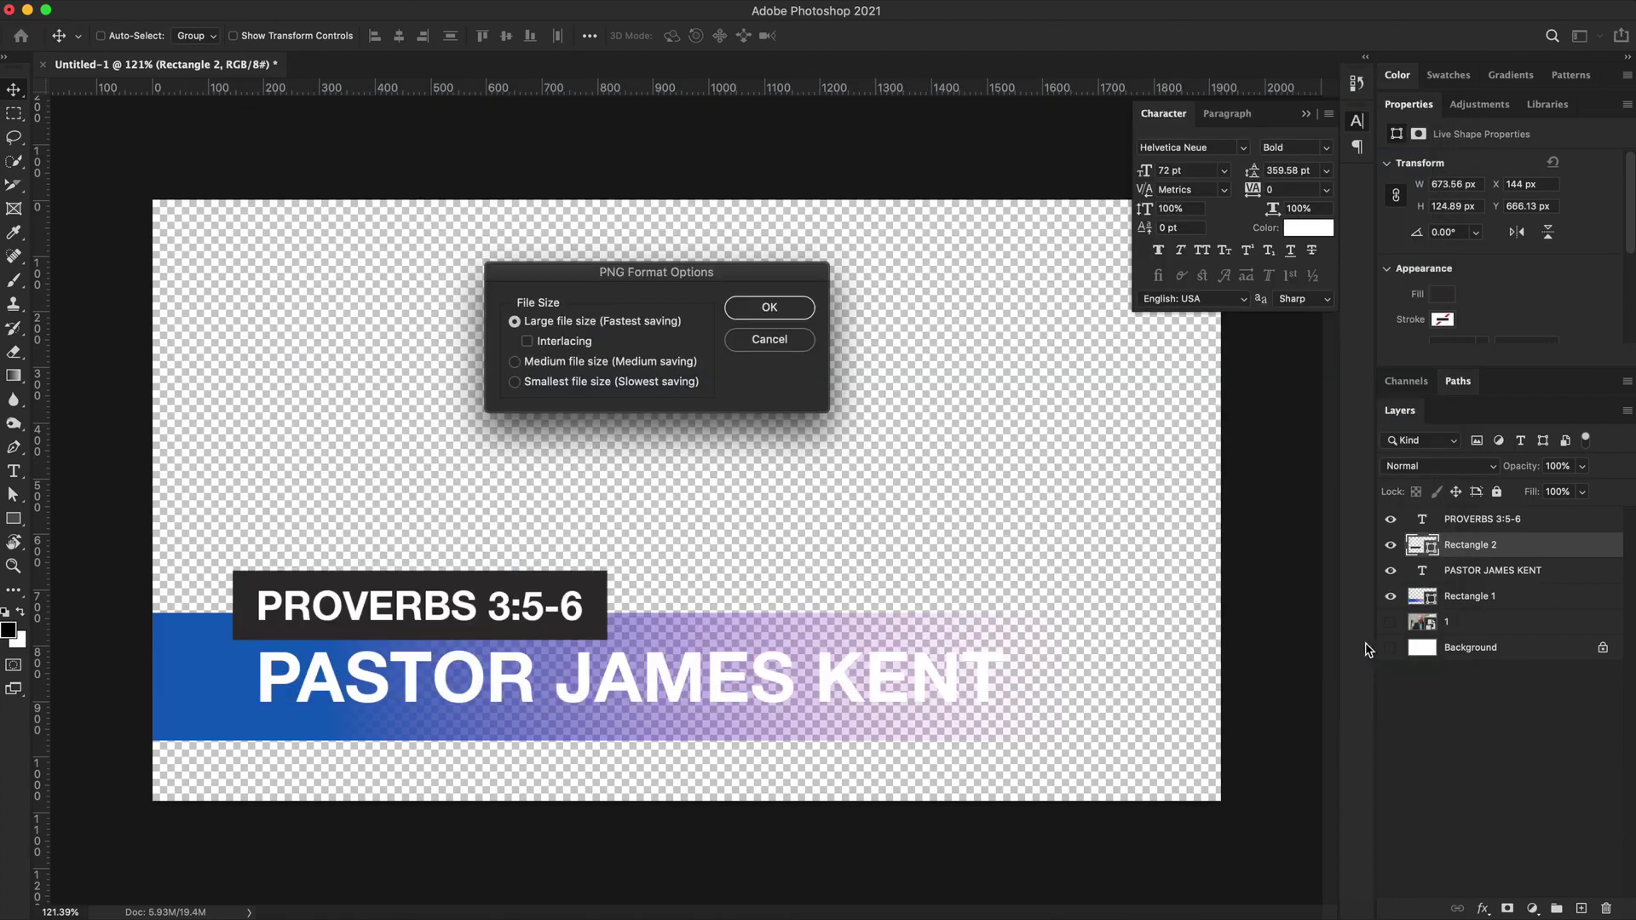
pyautogui.click(768, 309)
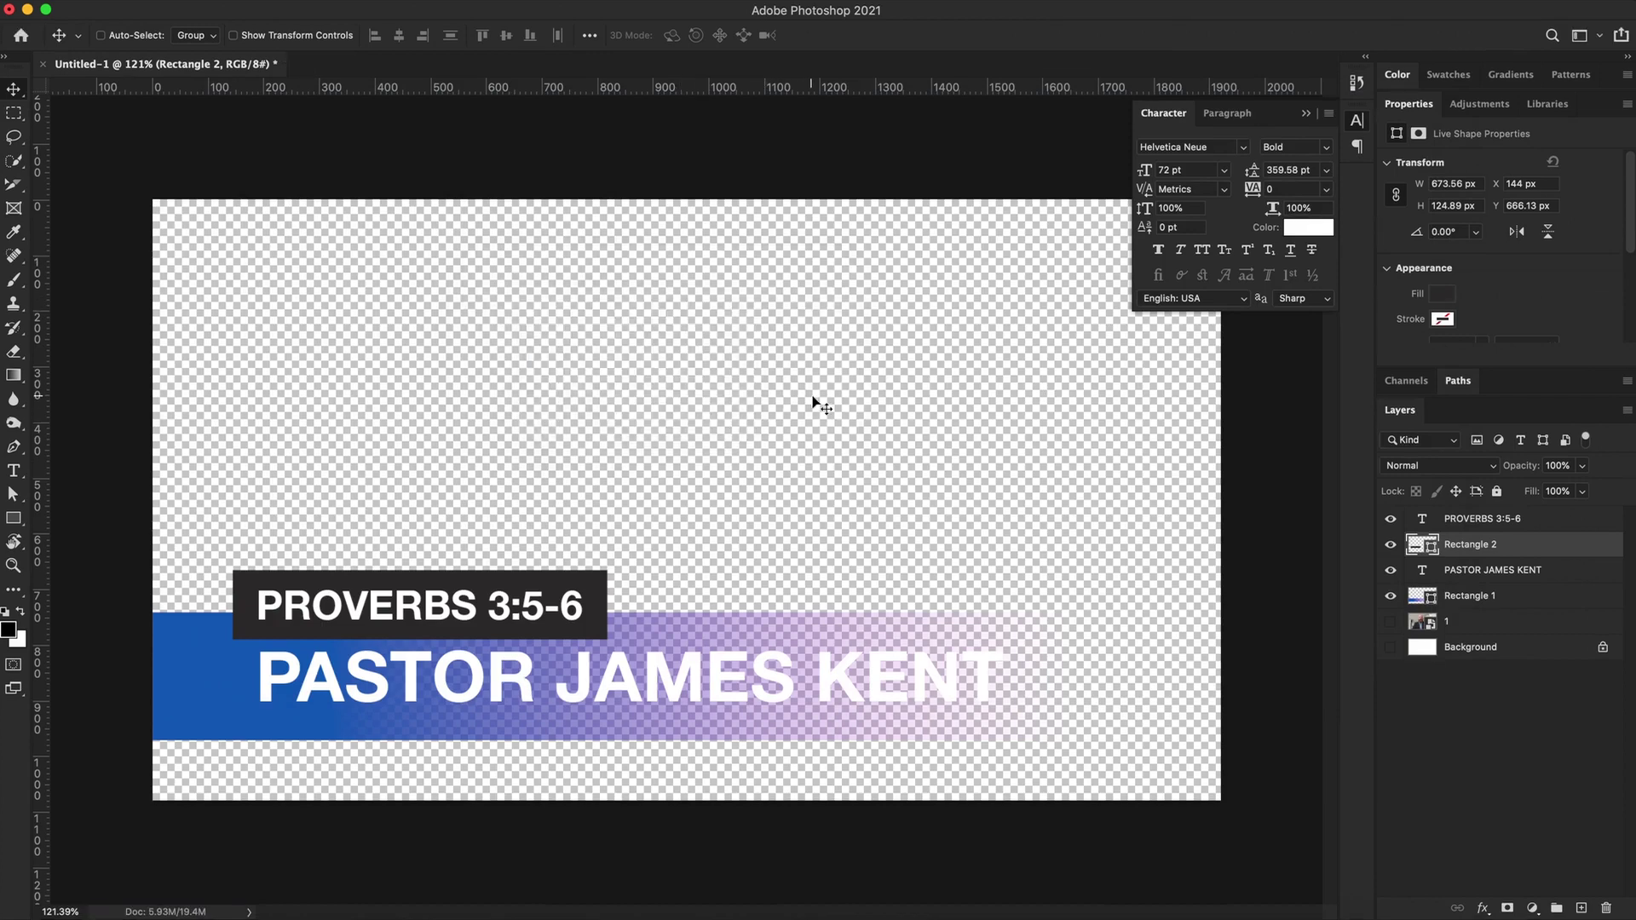
# Group layers PROVERBS 3:5-6 through 1 as '01' and move the presenter photo toward the bottom-left.
pyautogui.click(1547, 520)
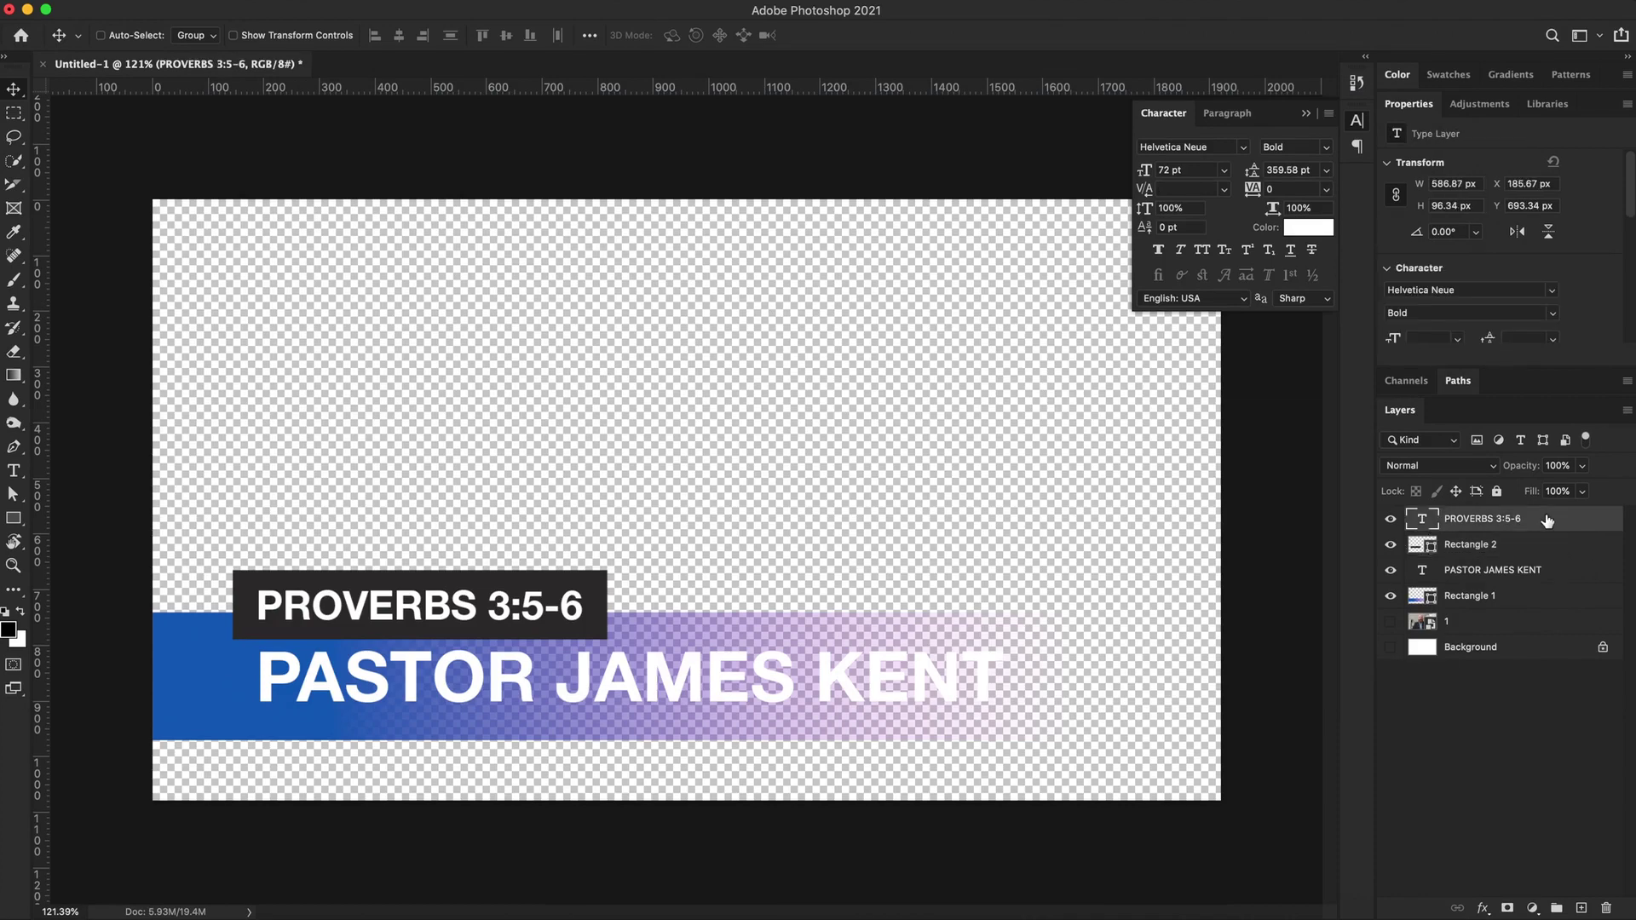
pyautogui.keyDown('shift'); pyautogui.click(1519, 629); pyautogui.keyUp('shift')
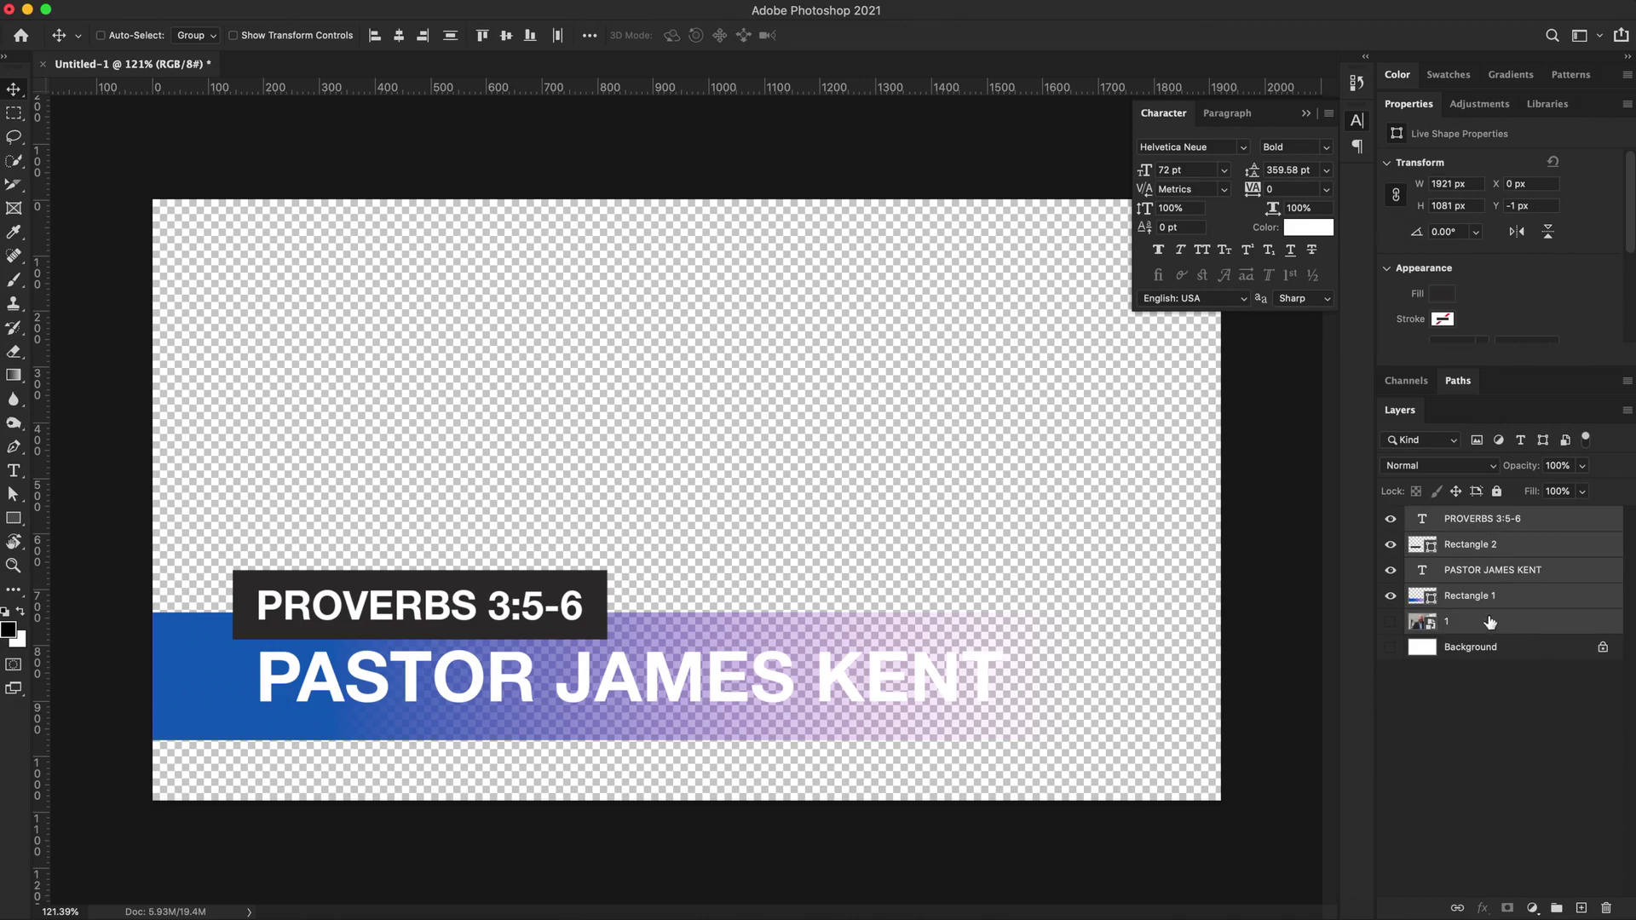
pyautogui.press('super+g')
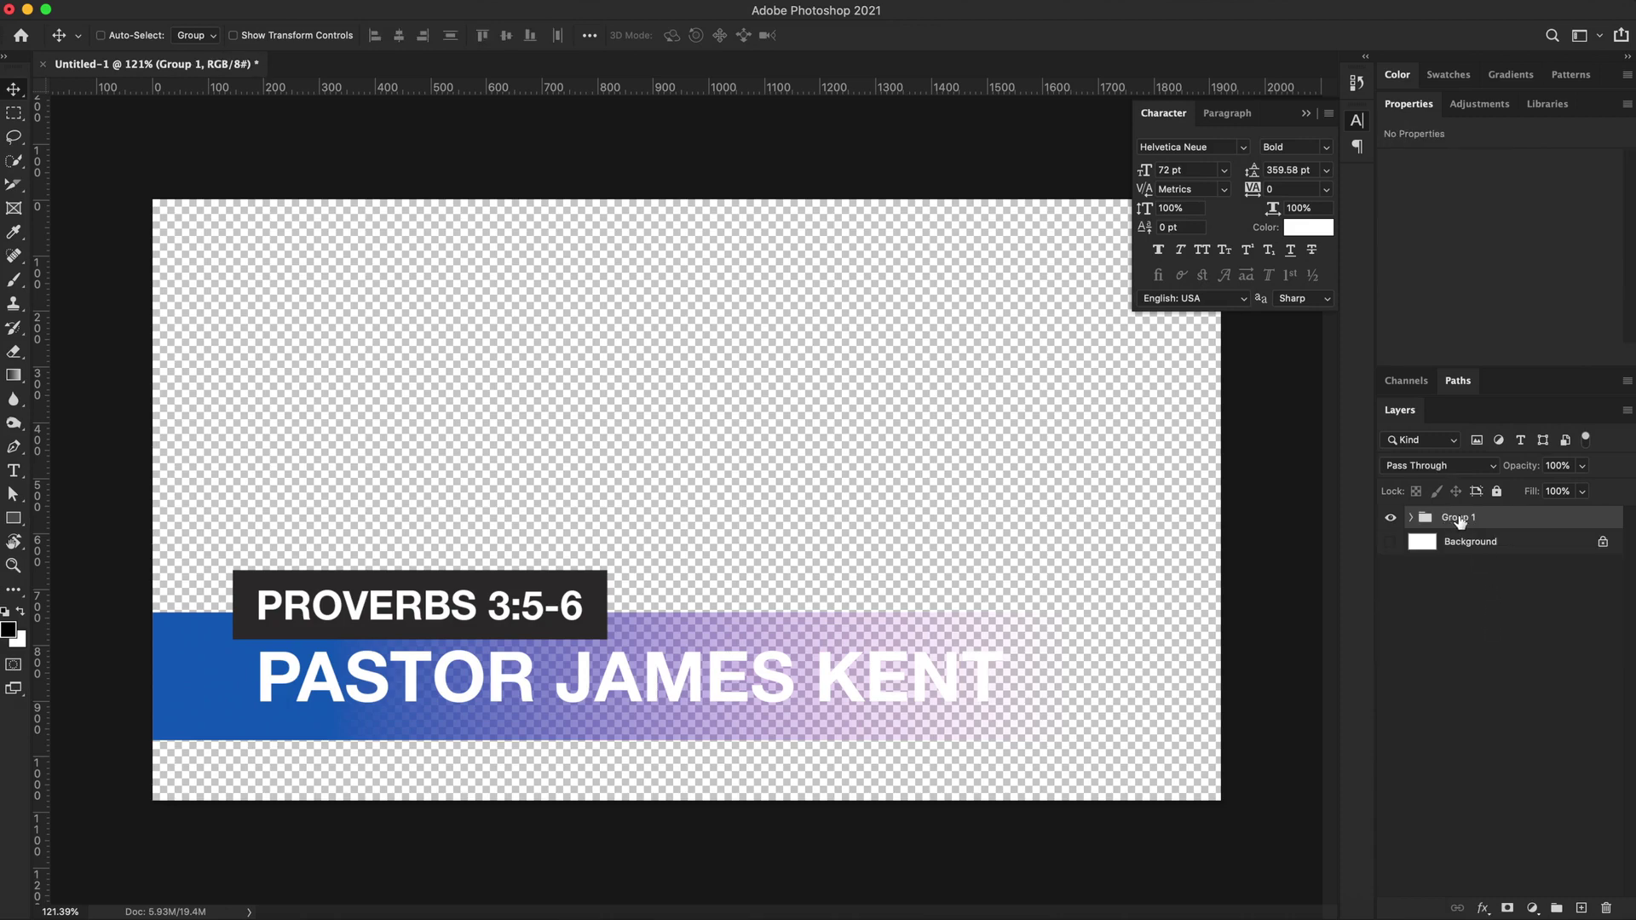
pyautogui.click(1411, 518)
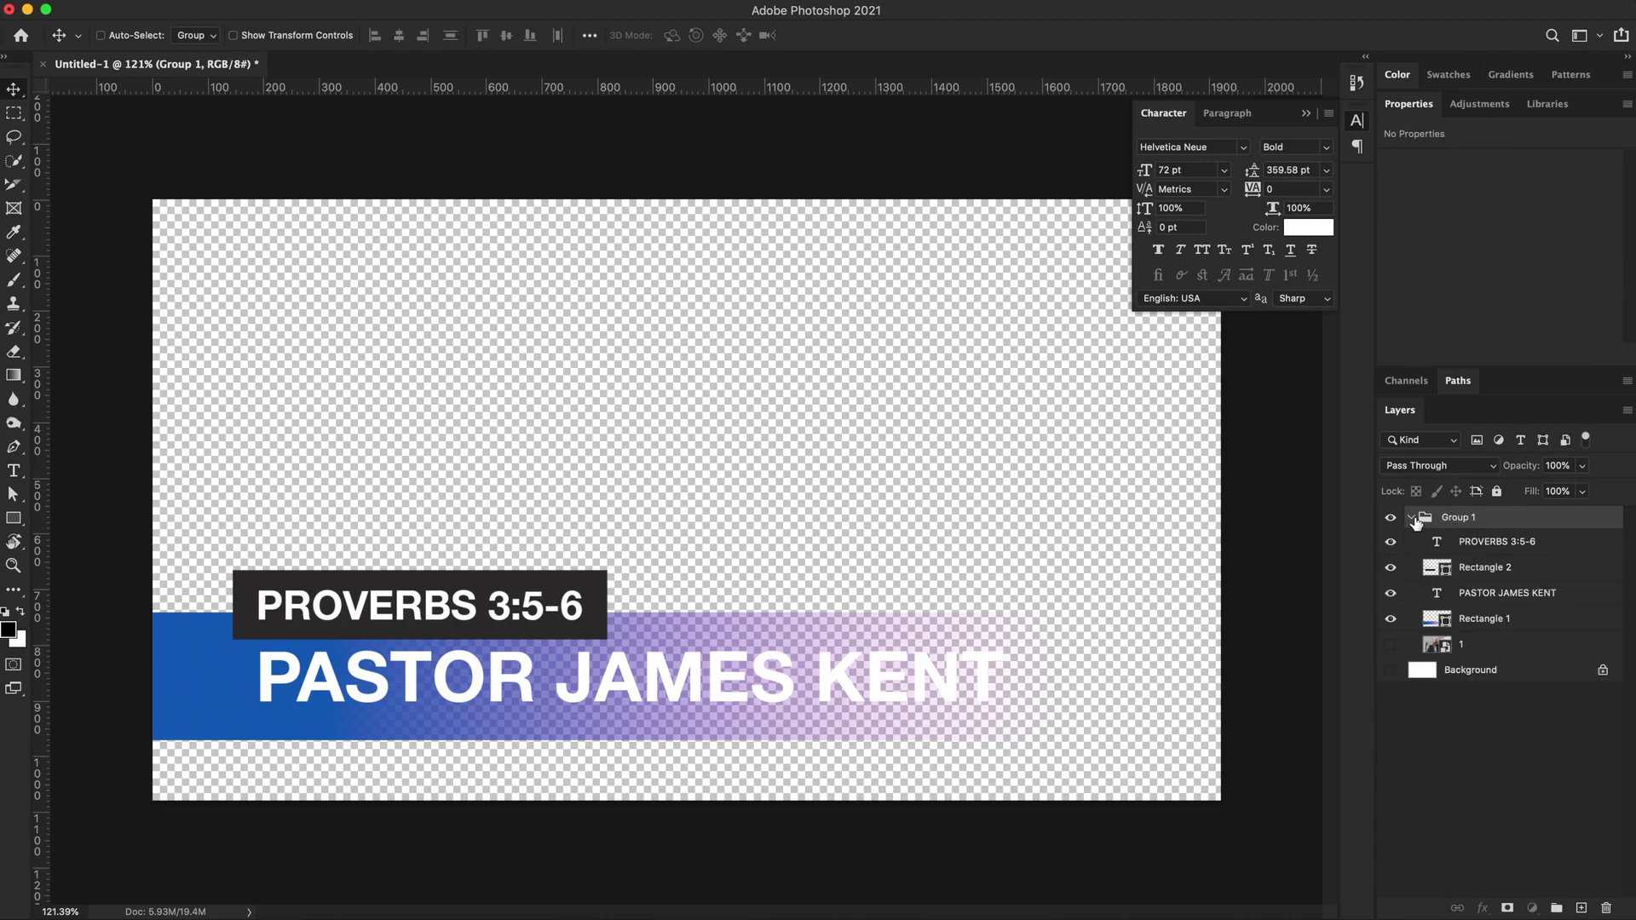
pyautogui.click(1411, 518)
pyautogui.doubleClick(1456, 517)
pyautogui.write('01')
pyautogui.press('Return')
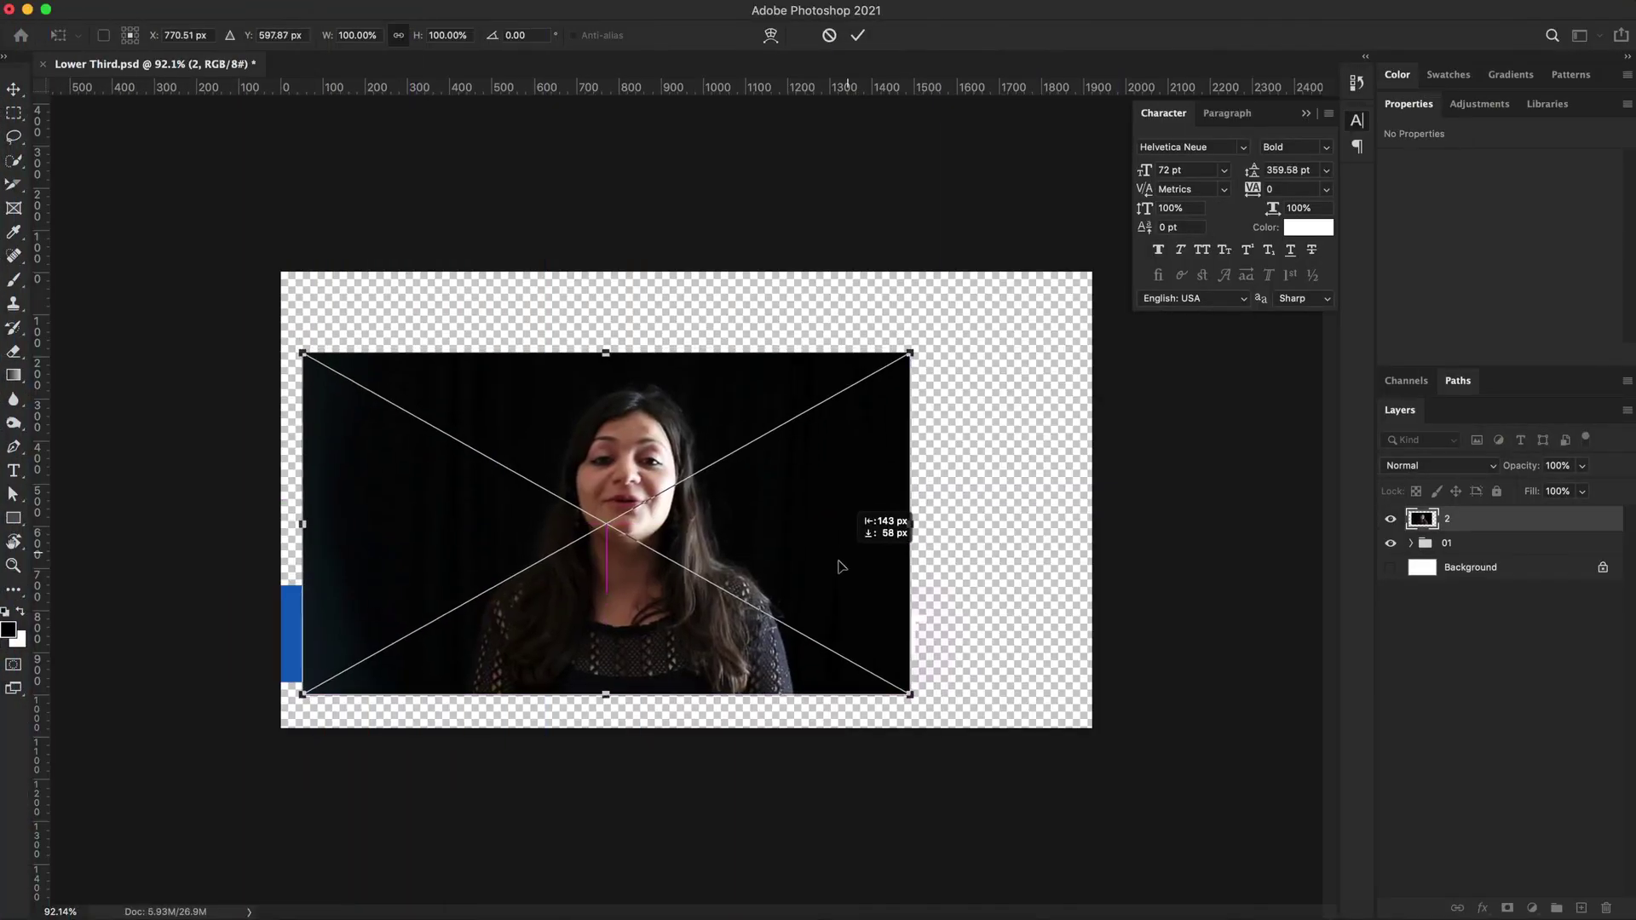
pyautogui.moveTo(841, 566); pyautogui.dragTo(820, 600)
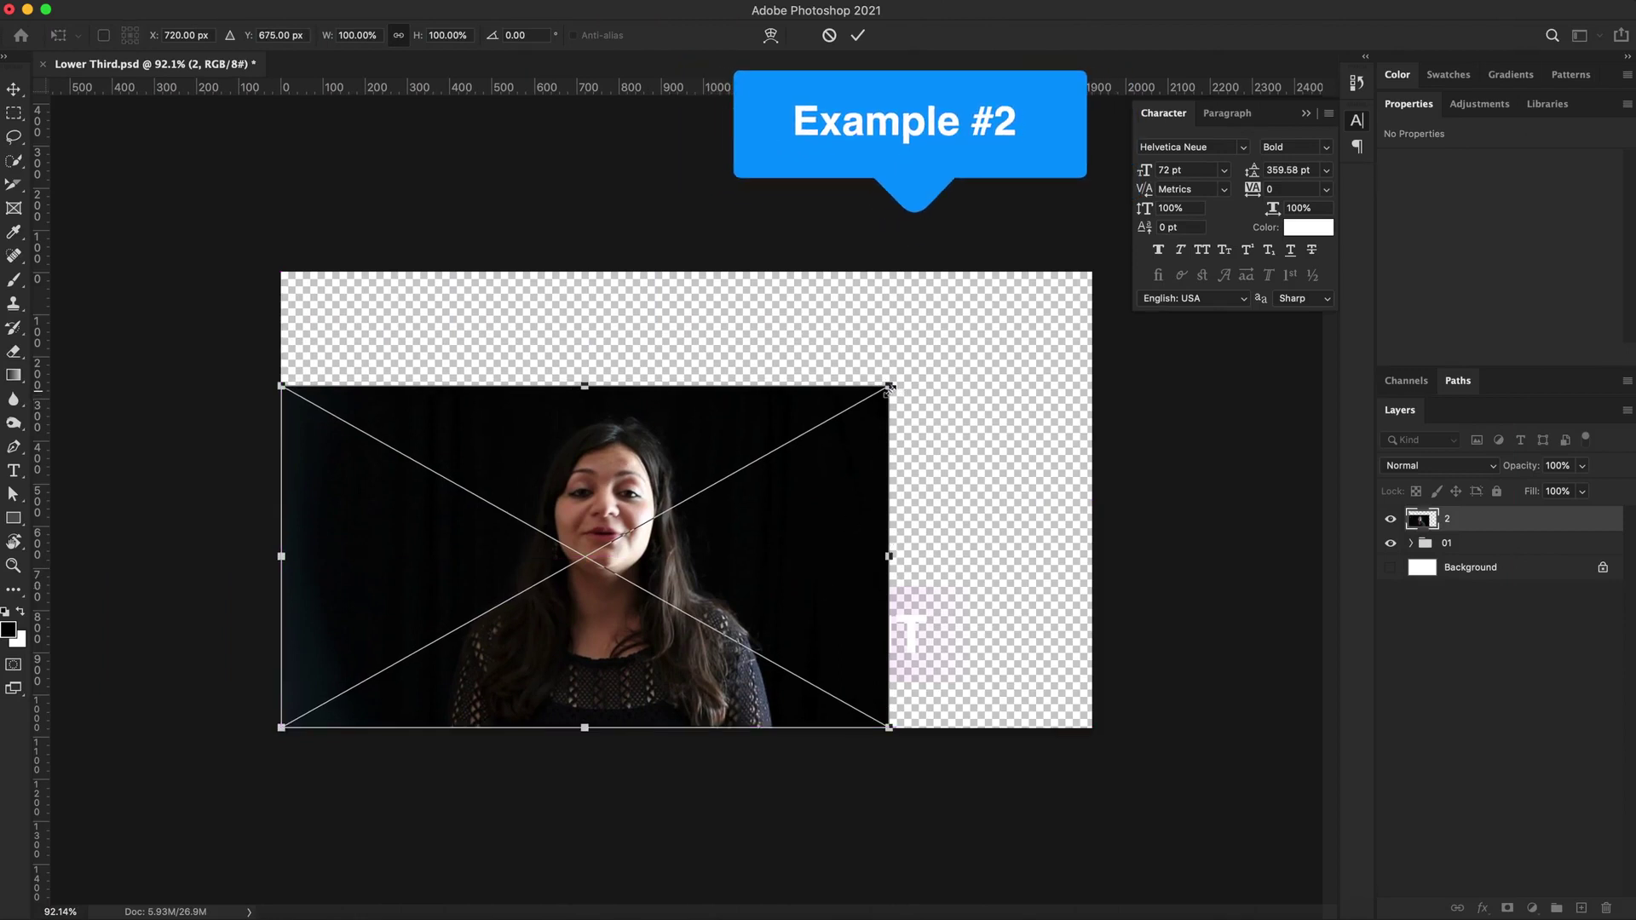
# Scale the presenter photo to 1933 × 1087 px to fill the canvas, and show the guides.
pyautogui.moveTo(889, 386); pyautogui.dragTo(1094, 266)
pyautogui.press('Return')
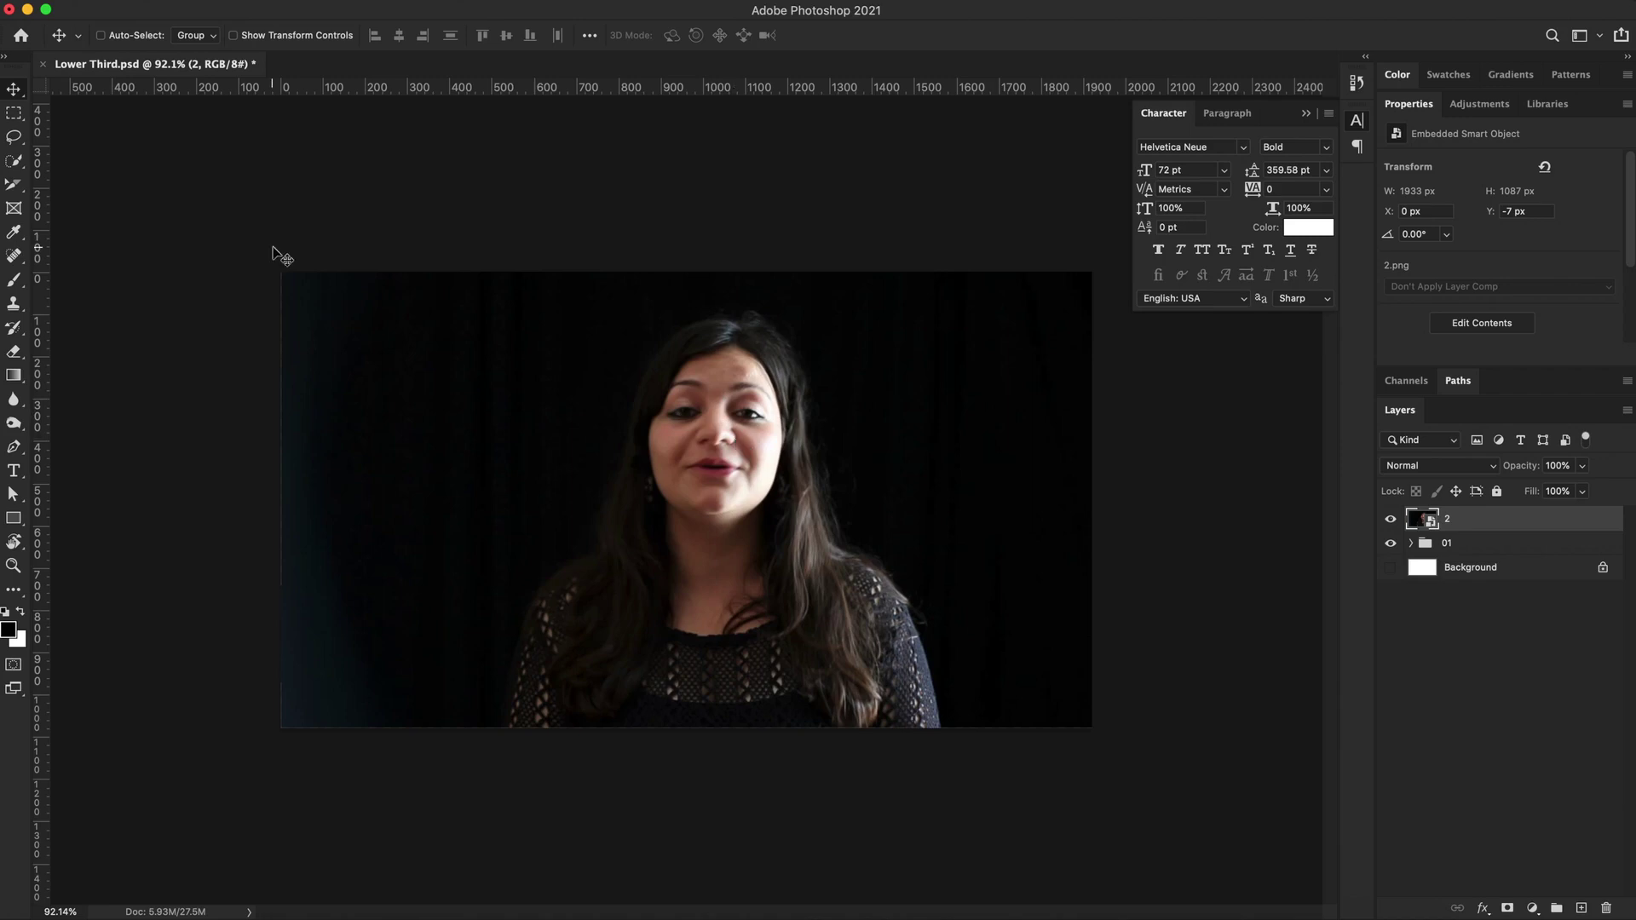
pyautogui.press('super+semicolon')
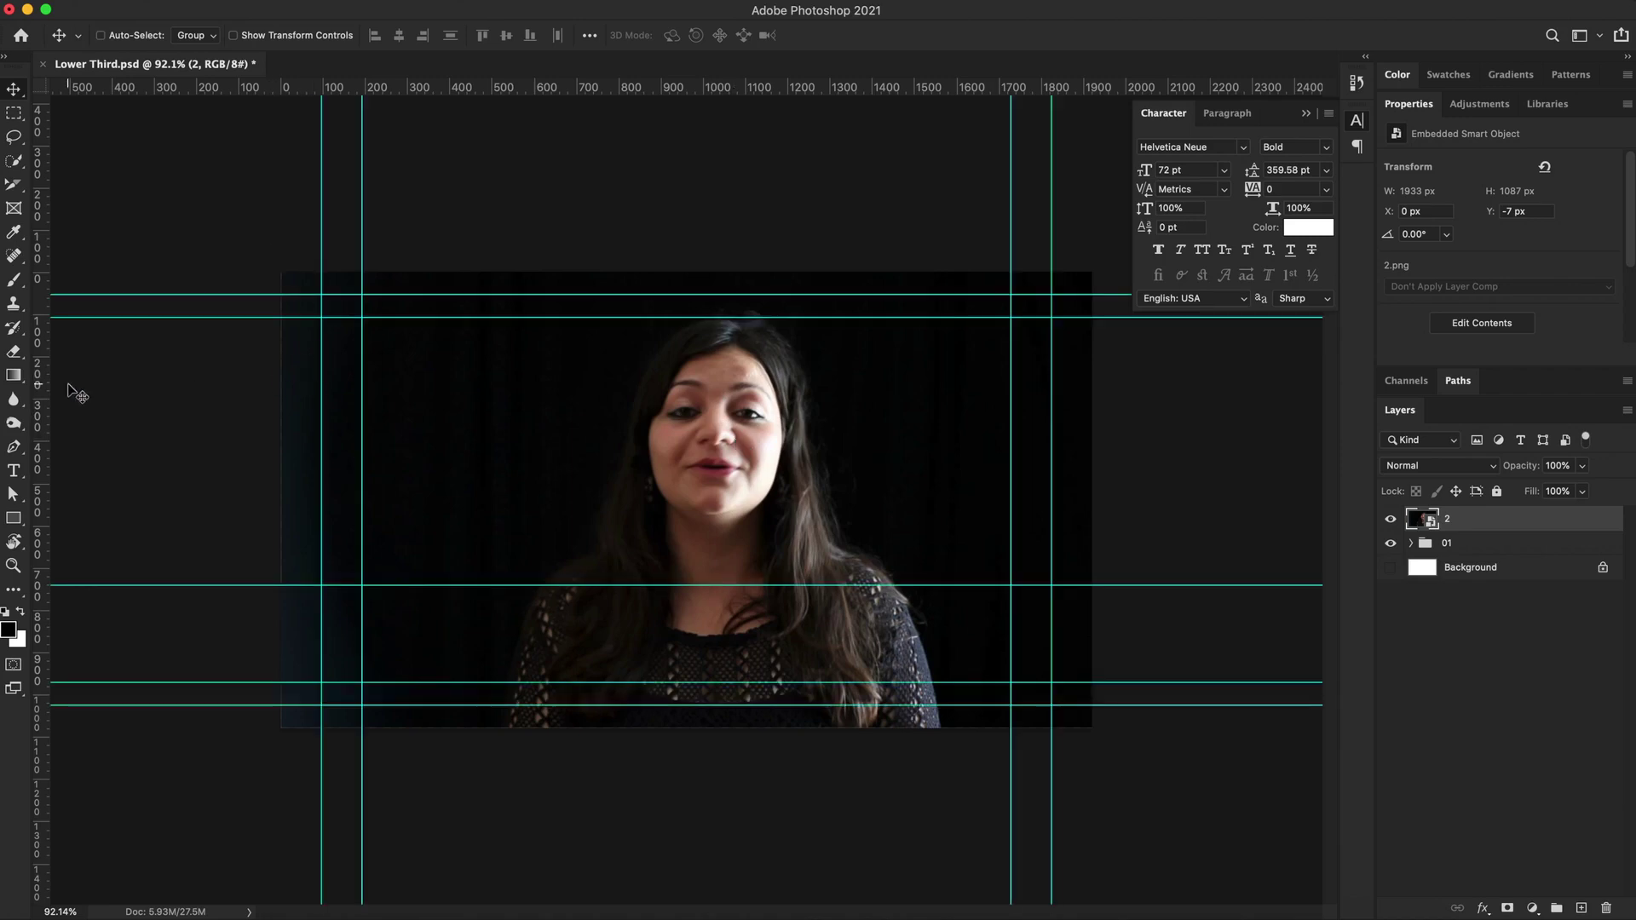
# Add and enlarge the CHLOE MILLER title, then draw a 941 × 172 px bar over it.
pyautogui.click(17, 473)
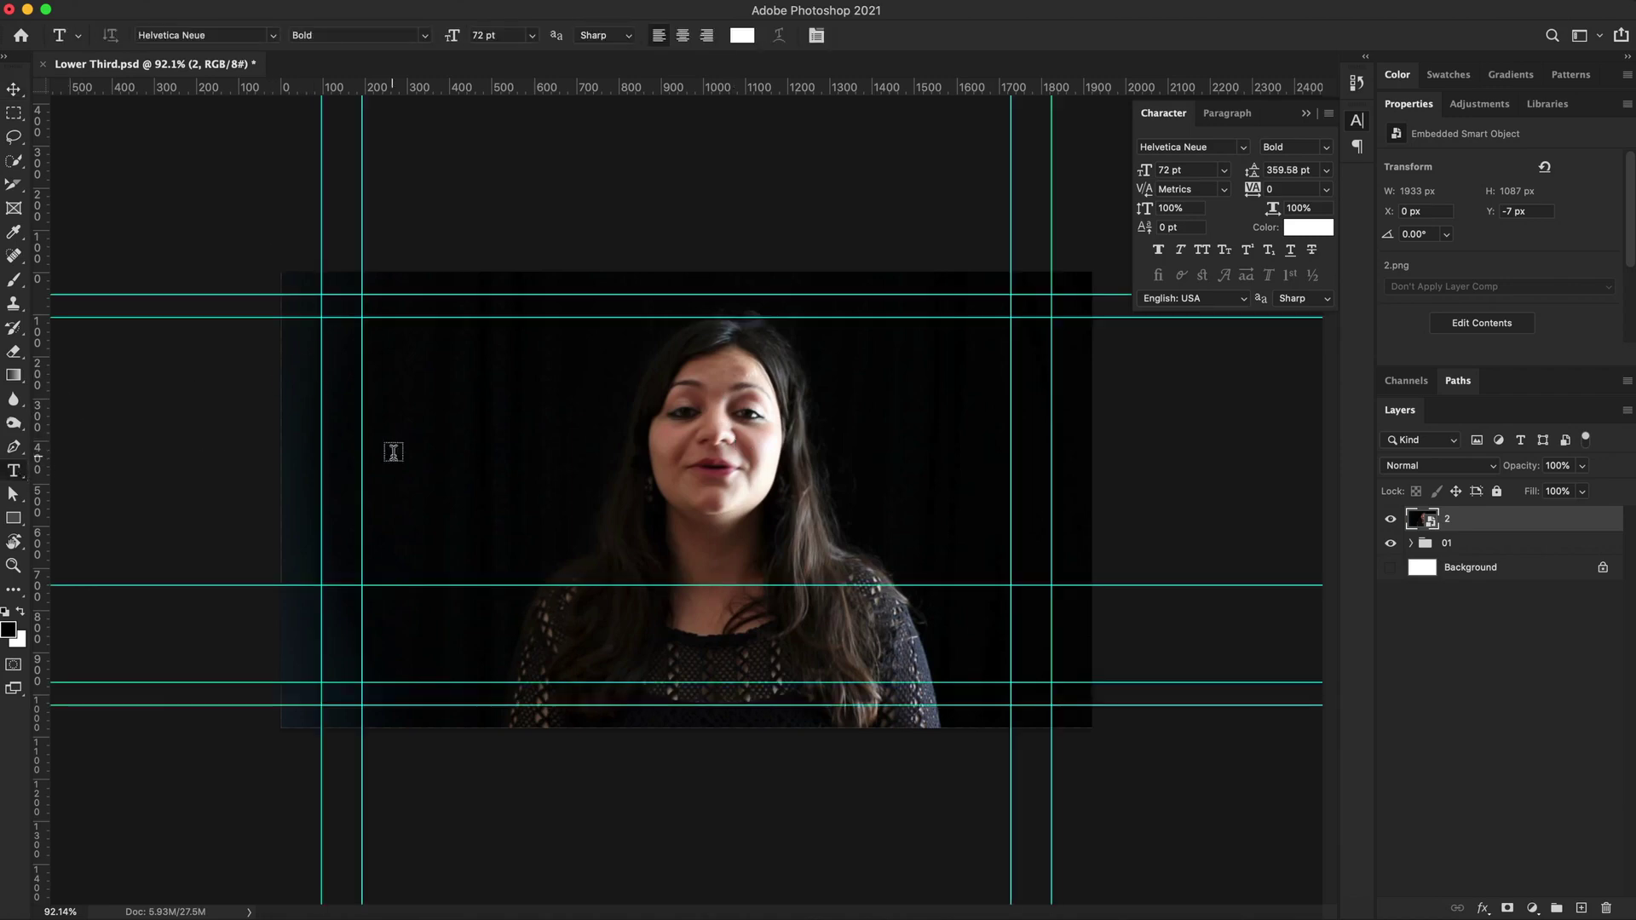
pyautogui.click(398, 467)
pyautogui.write('CHLOE MILLER')
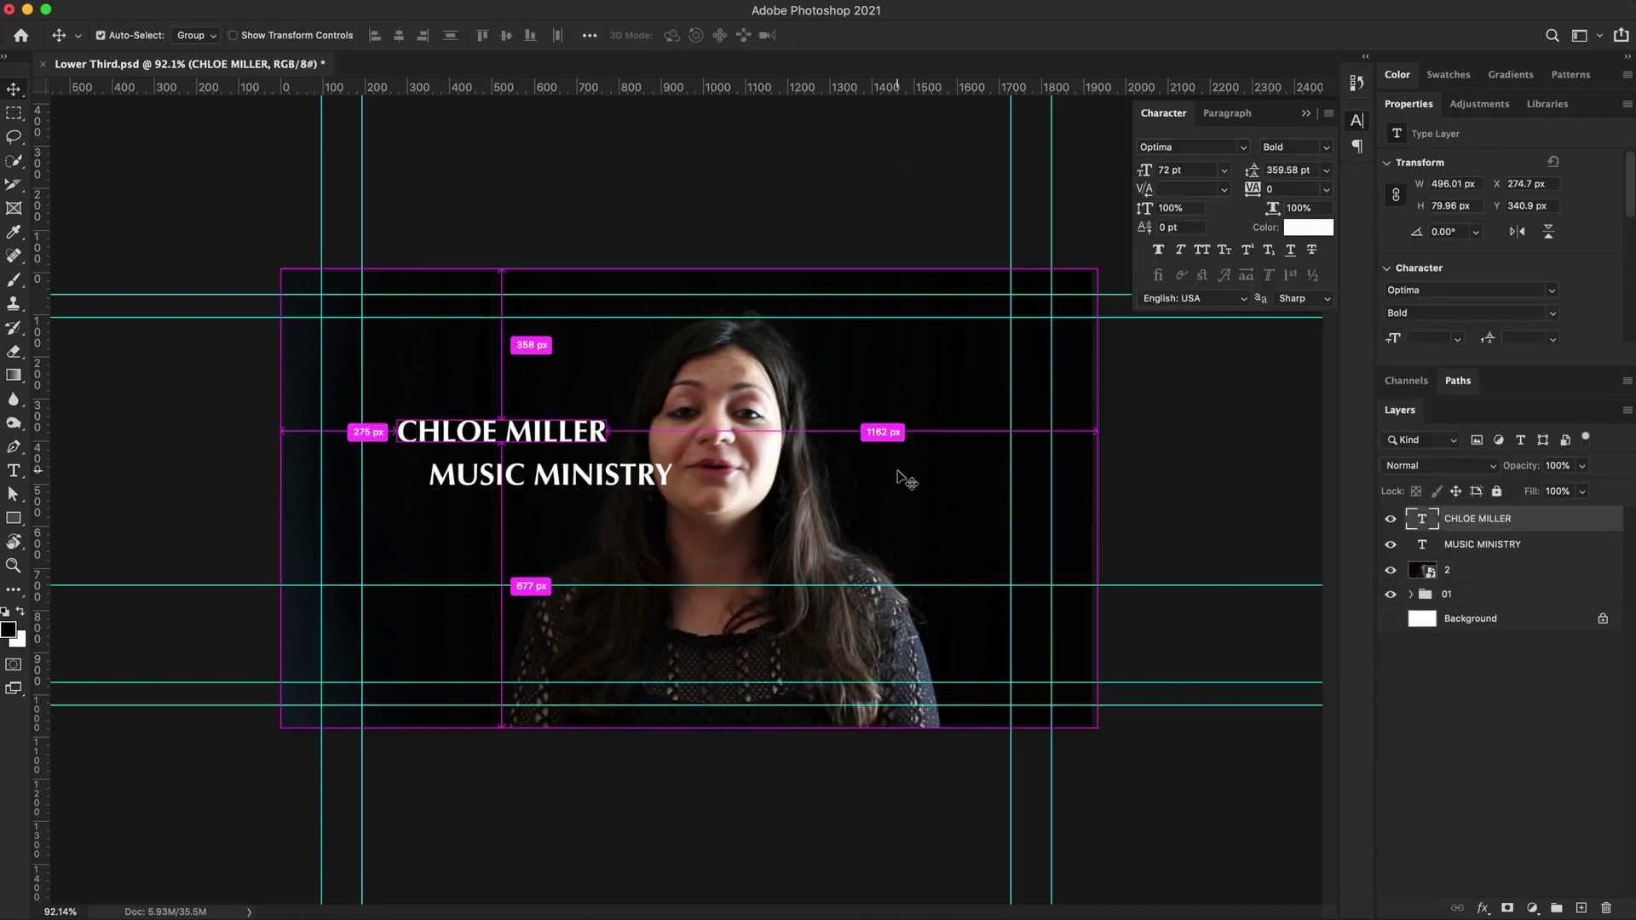
pyautogui.press('super+t')
pyautogui.moveTo(607, 417); pyautogui.dragTo(713, 539)
pyautogui.press('Return')
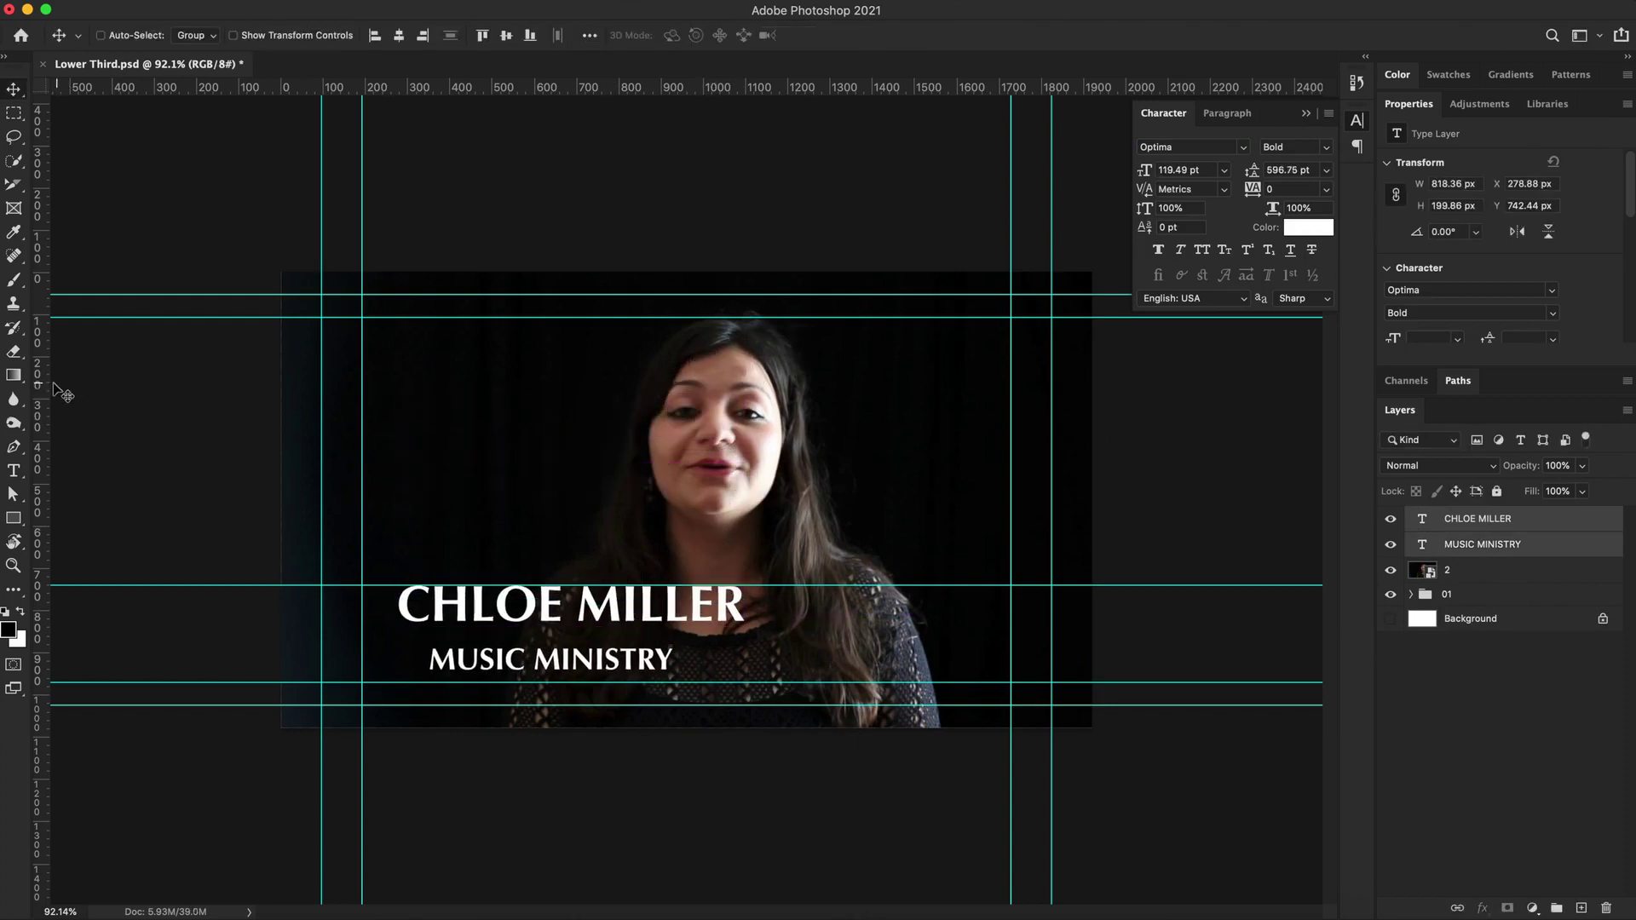
pyautogui.click(14, 518)
pyautogui.moveTo(362, 554)
pyautogui.mouseDown()
pyautogui.moveTo(621, 587)
pyautogui.moveTo(758, 625)
pyautogui.mouseUp()
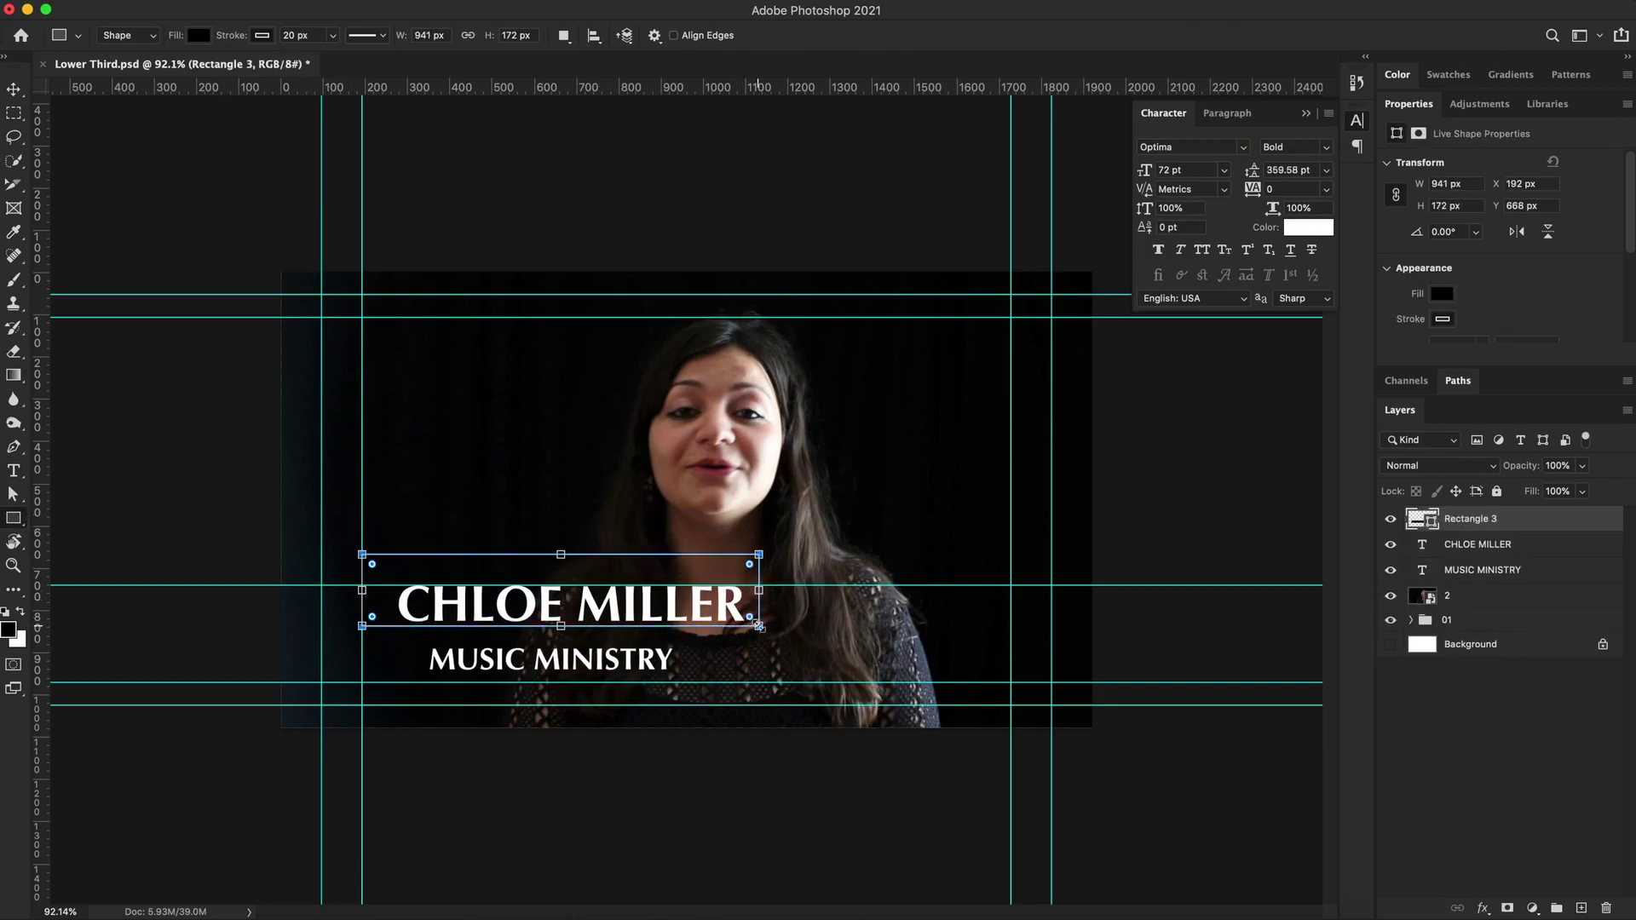
# Give the bar no stroke and a blue fill.
pyautogui.click(1442, 319)
pyautogui.click(1391, 355)
pyautogui.click(1443, 295)
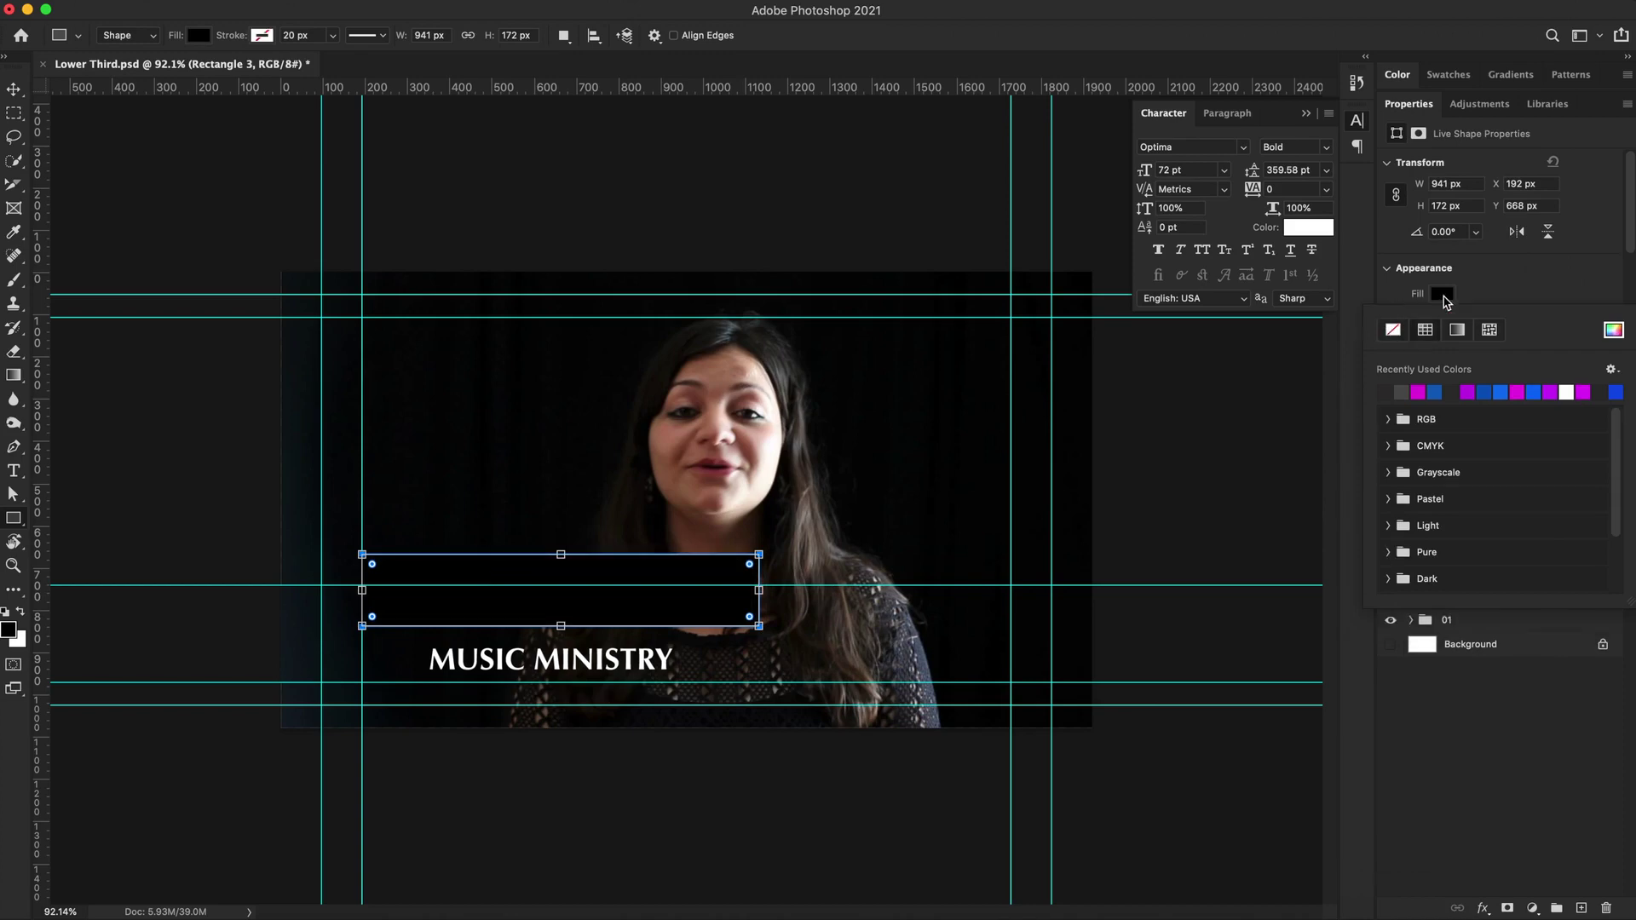
pyautogui.click(1437, 392)
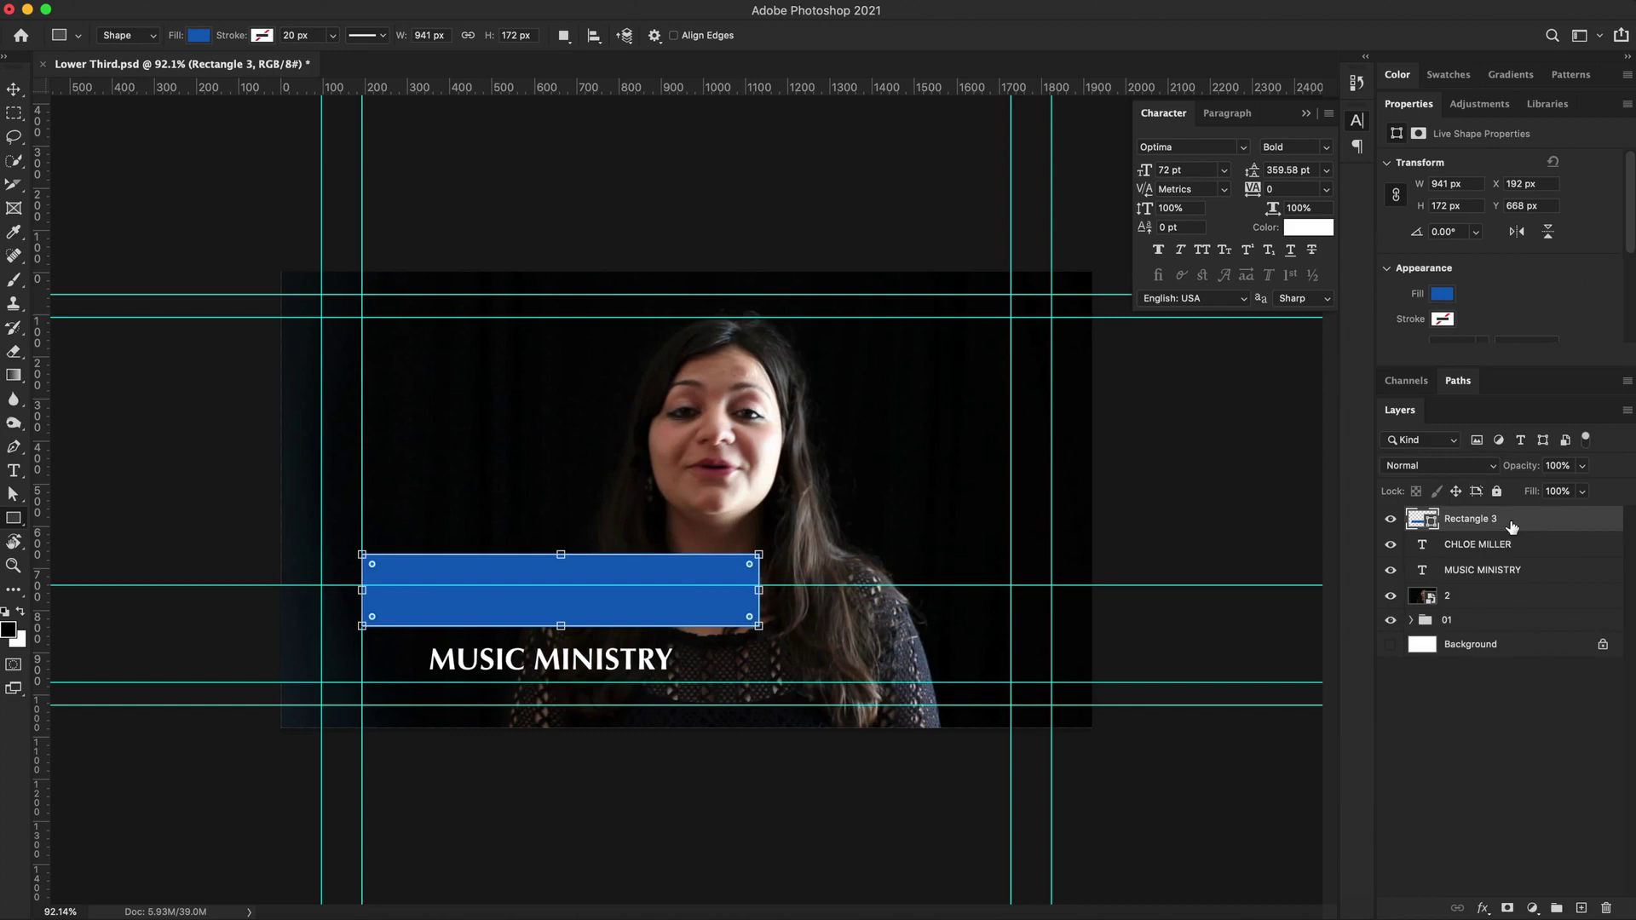
# Duplicate the blue bar, move the copy down over MUSIC MINISTRY, and fill it magenta.
pyautogui.press('super+j')
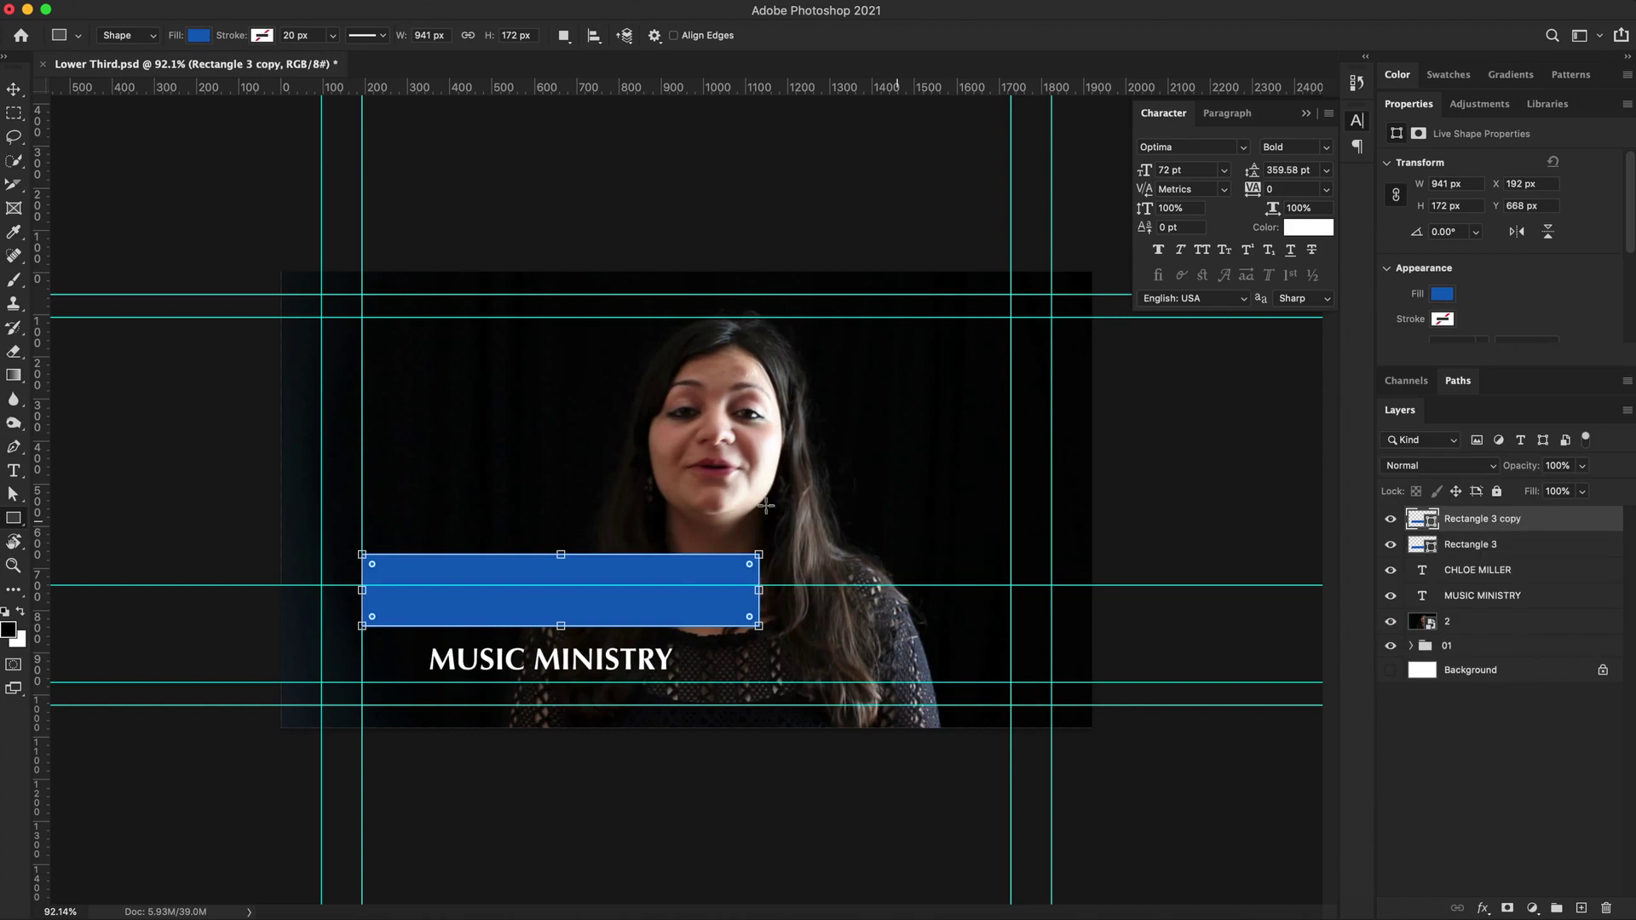
pyautogui.click(14, 90)
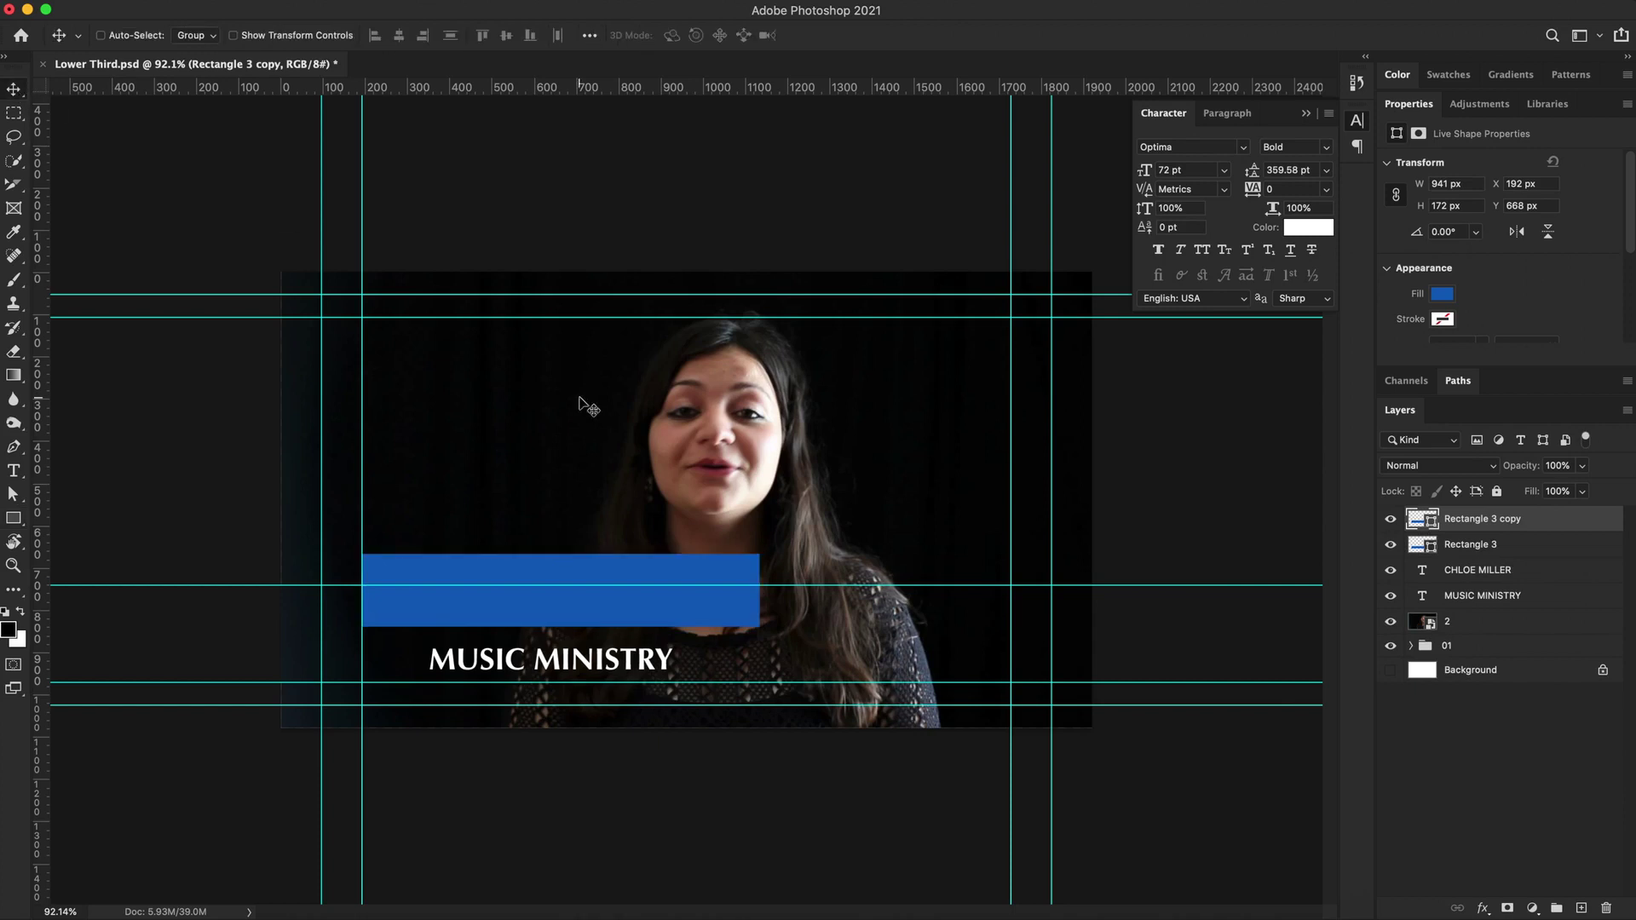
pyautogui.moveTo(633, 461); pyautogui.dragTo(641, 543)
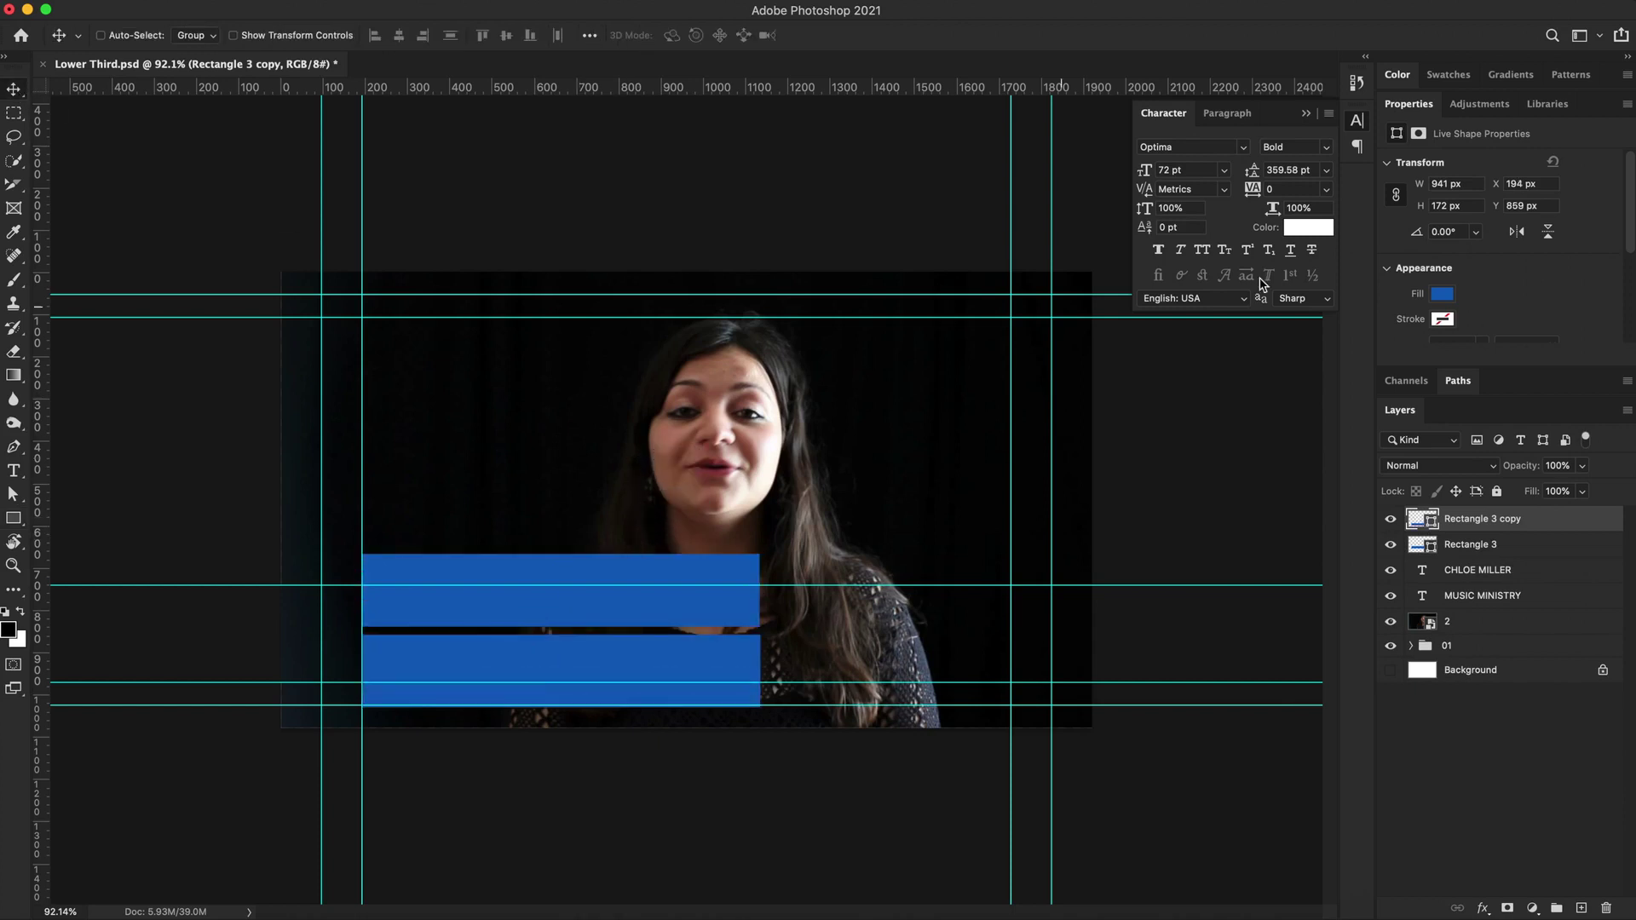
pyautogui.click(1446, 298)
pyautogui.click(1435, 392)
# Move the blue bar's layer beneath CHLOE MILLER in the layer stack.
pyautogui.keyDown('shift'); pyautogui.click(1515, 599); pyautogui.keyUp('shift')
pyautogui.click(1515, 600)
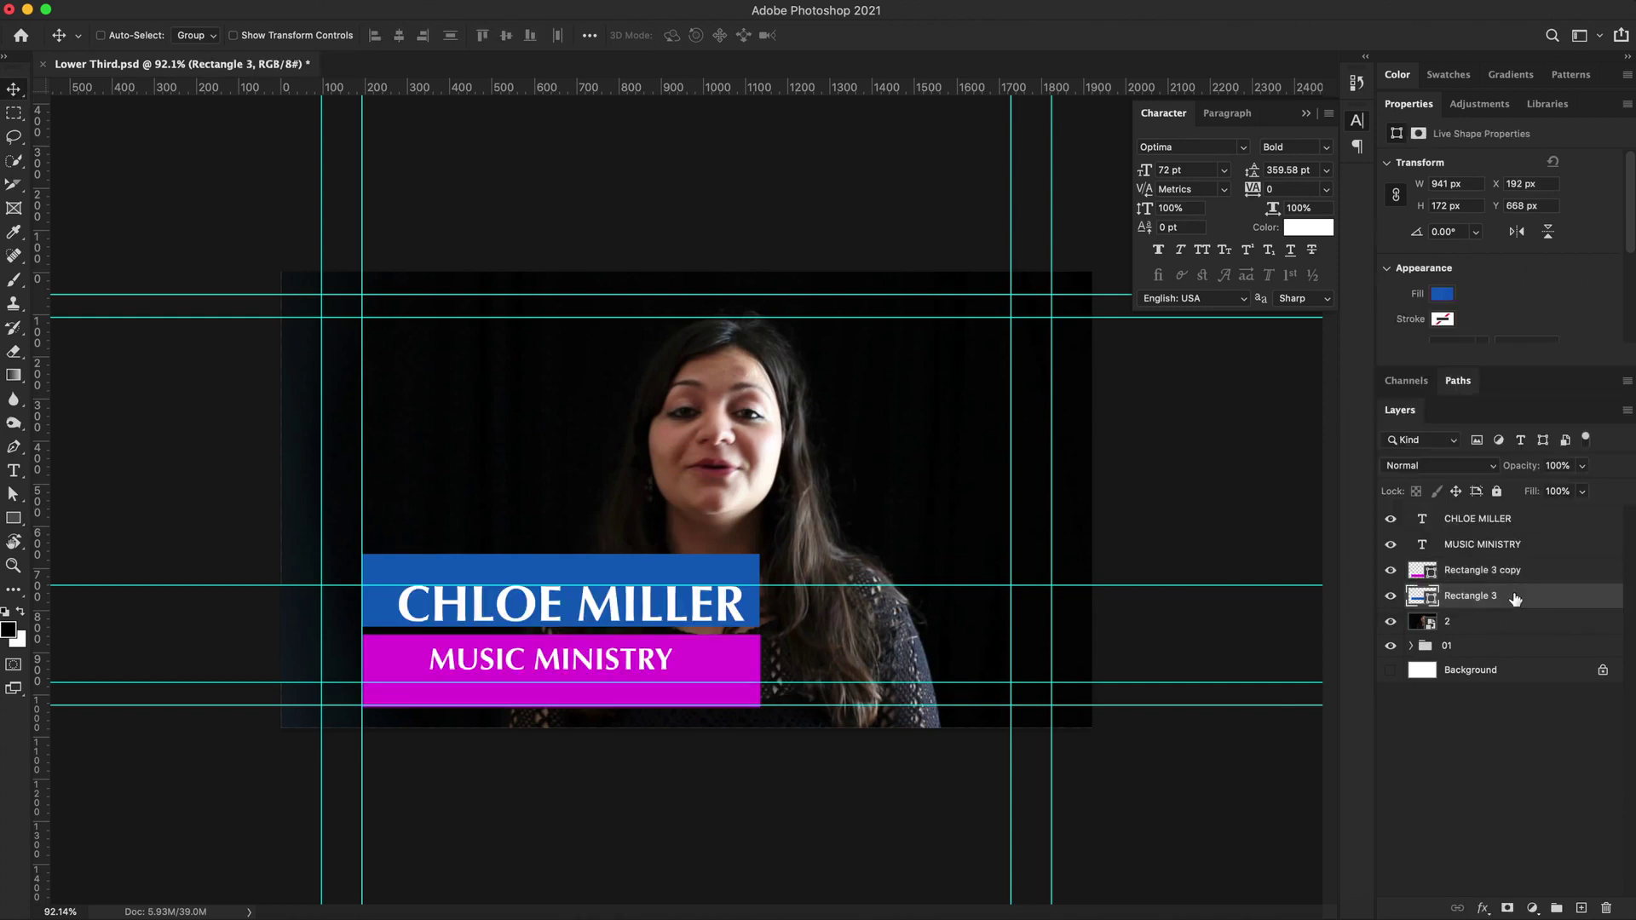
pyautogui.moveTo(1515, 599); pyautogui.dragTo(1515, 536)
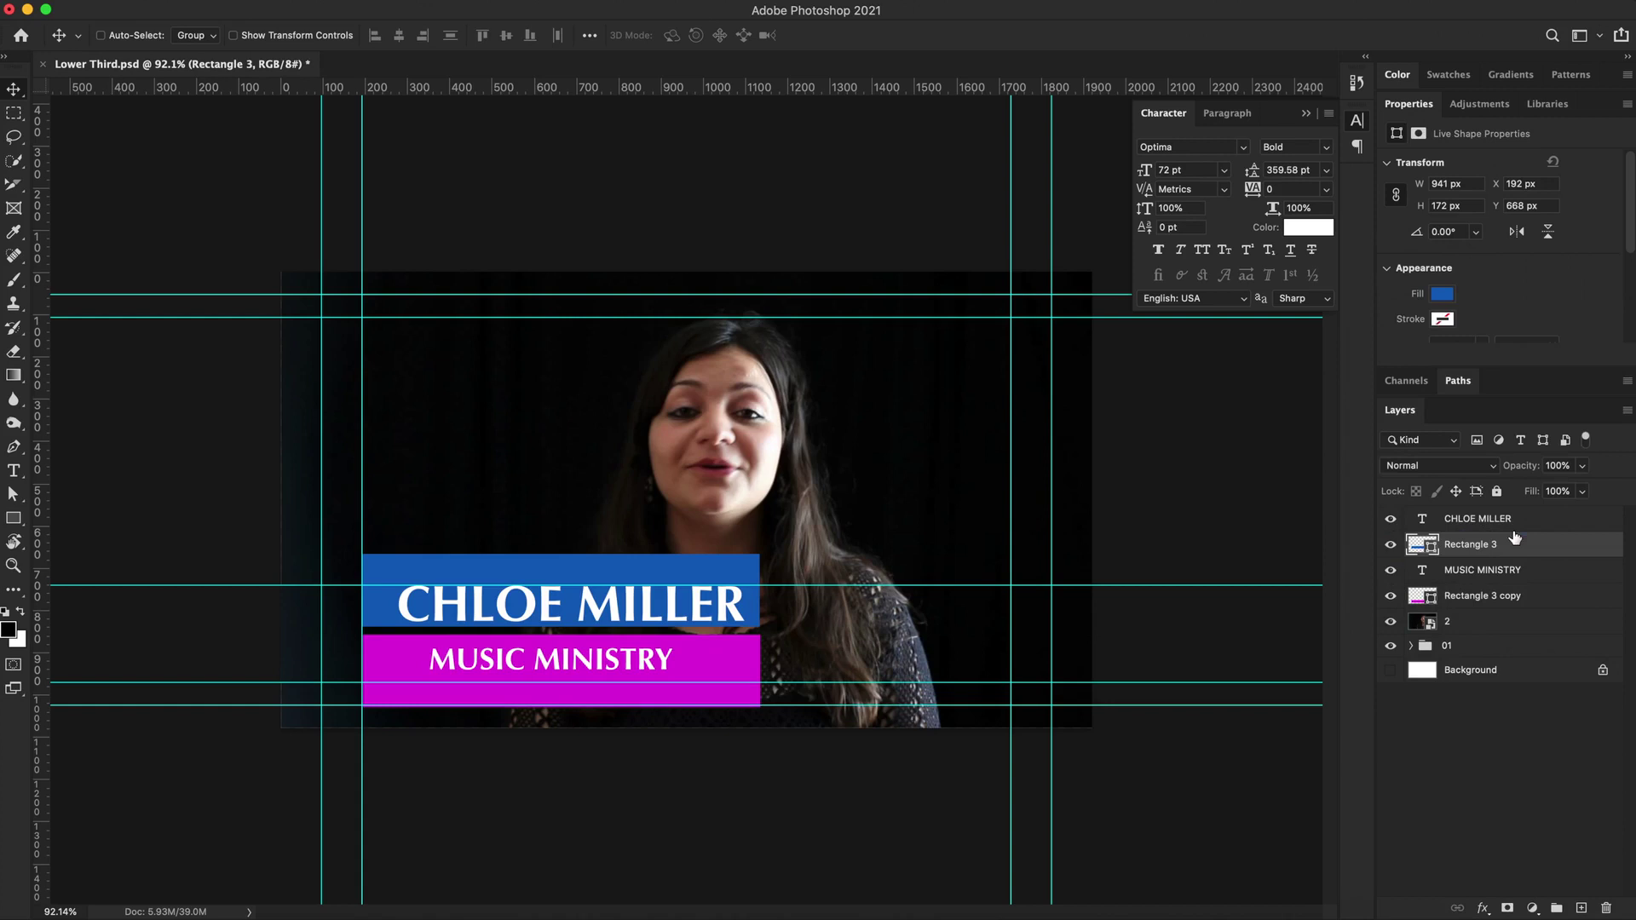
pyautogui.keyDown('shift'); pyautogui.click(1512, 521); pyautogui.keyUp('shift')
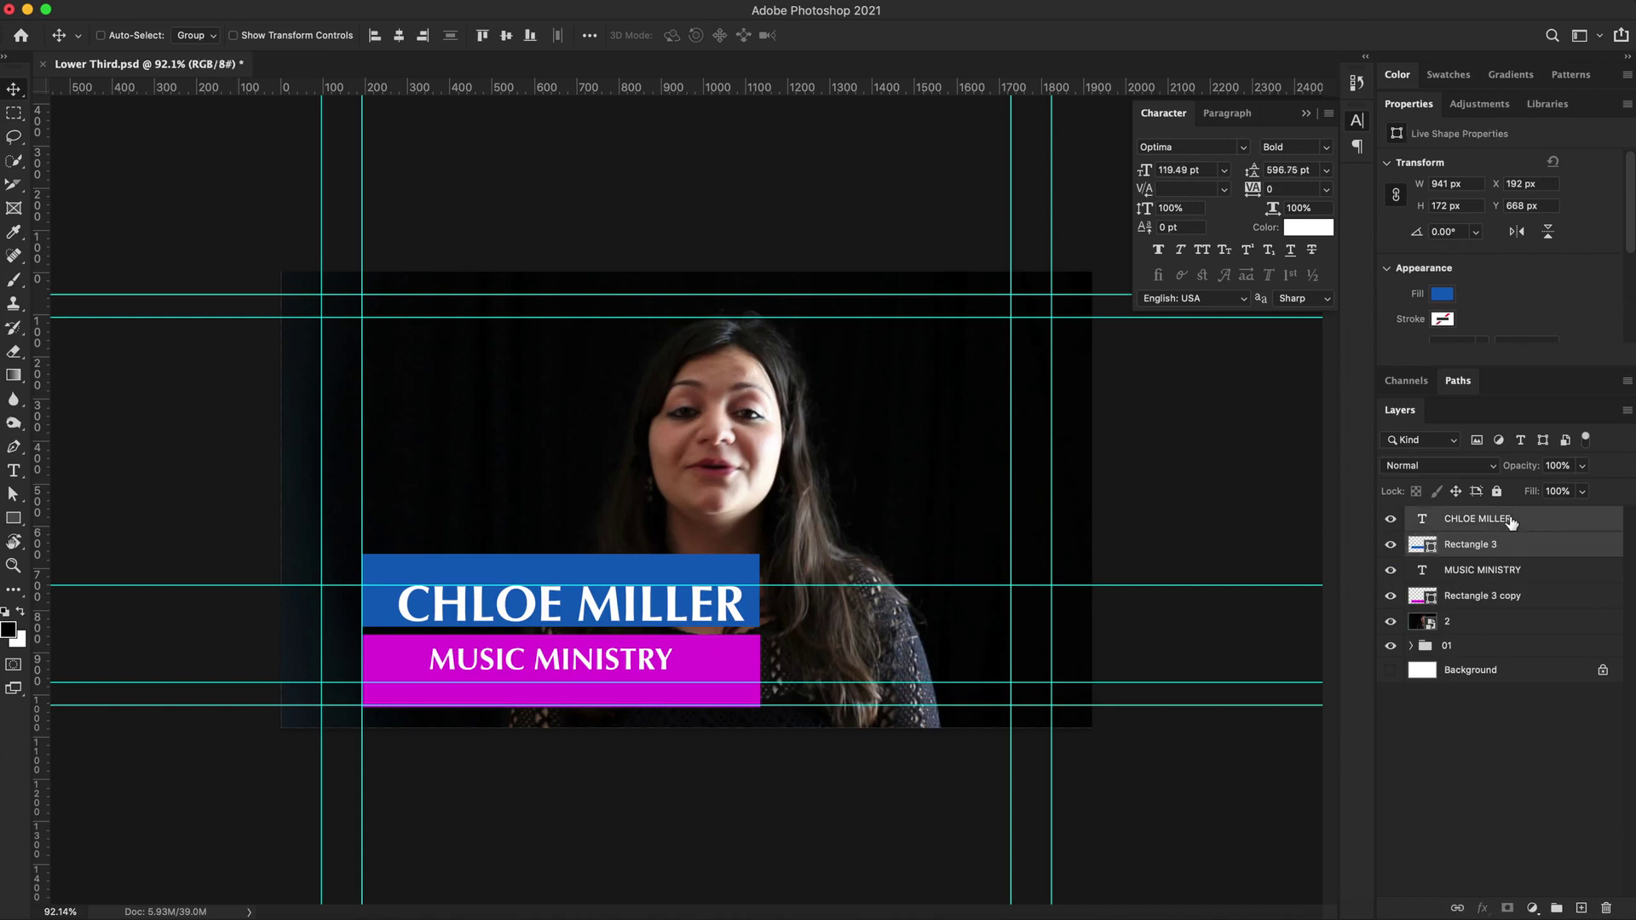
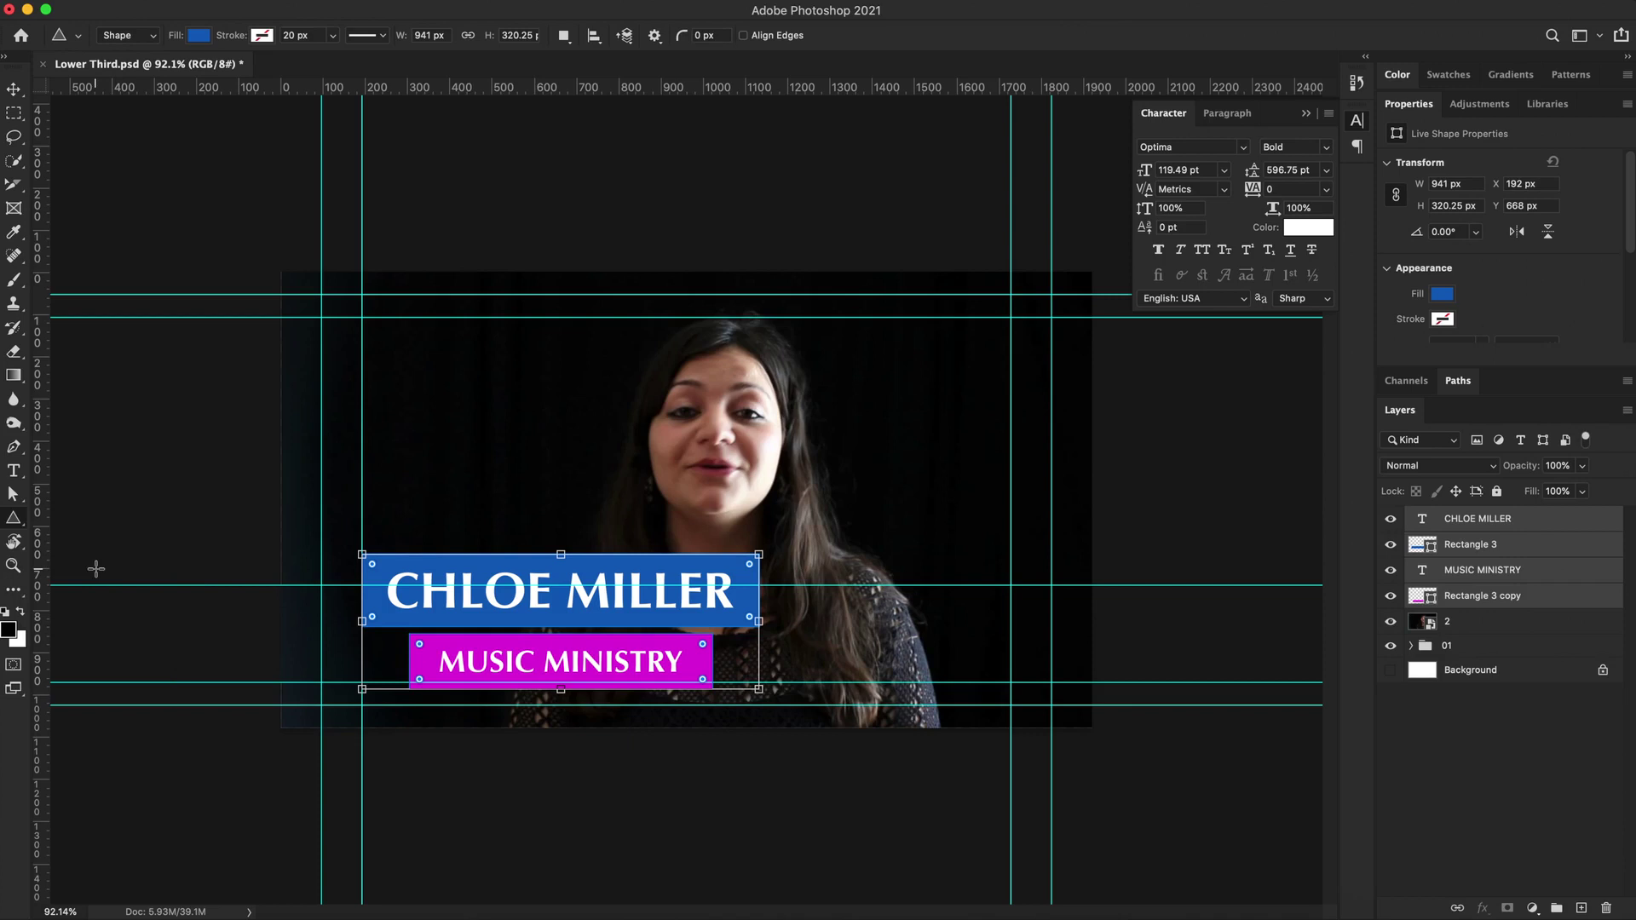
# Draw a small triangle right of the name bars and give it no fill.
pyautogui.moveTo(795, 619); pyautogui.dragTo(832, 651)
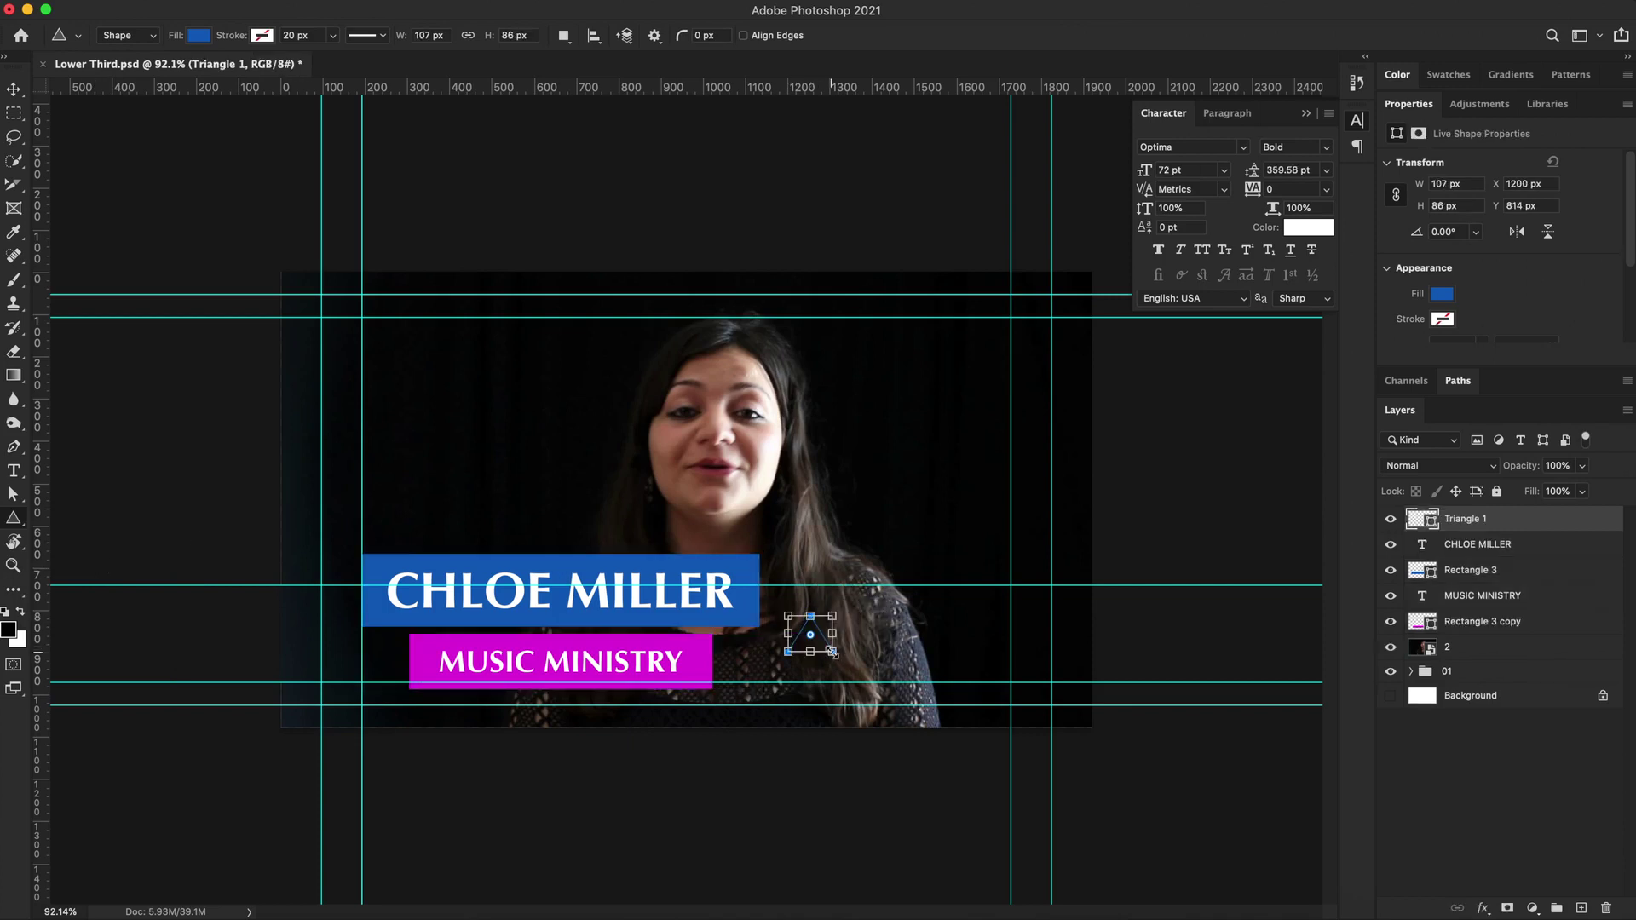
pyautogui.click(1444, 294)
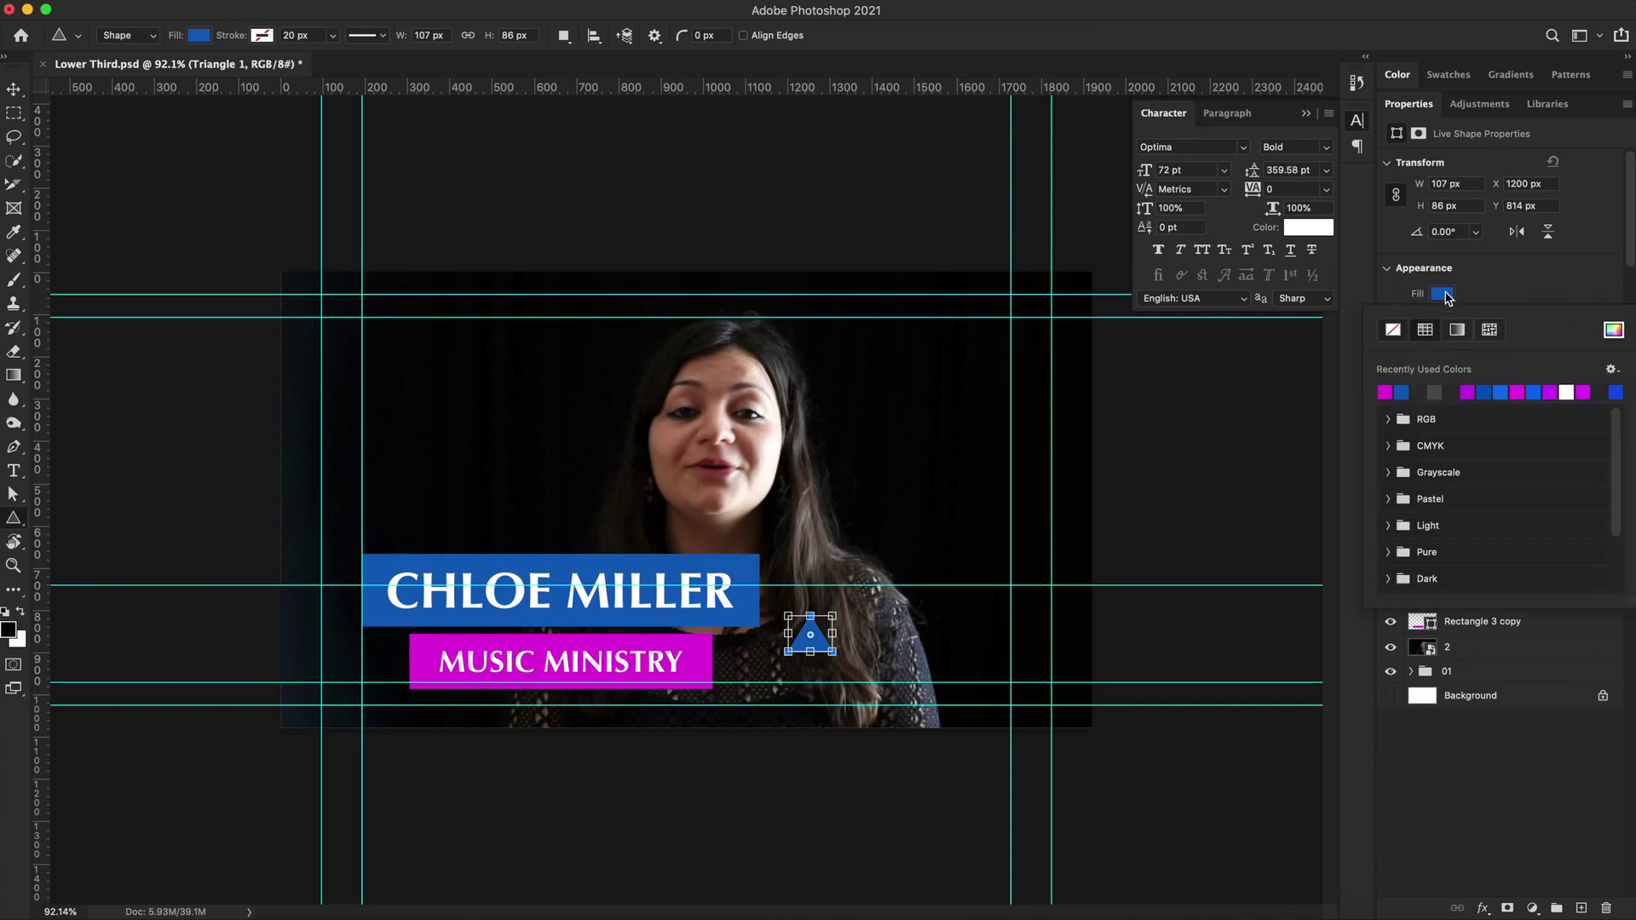
pyautogui.click(1395, 333)
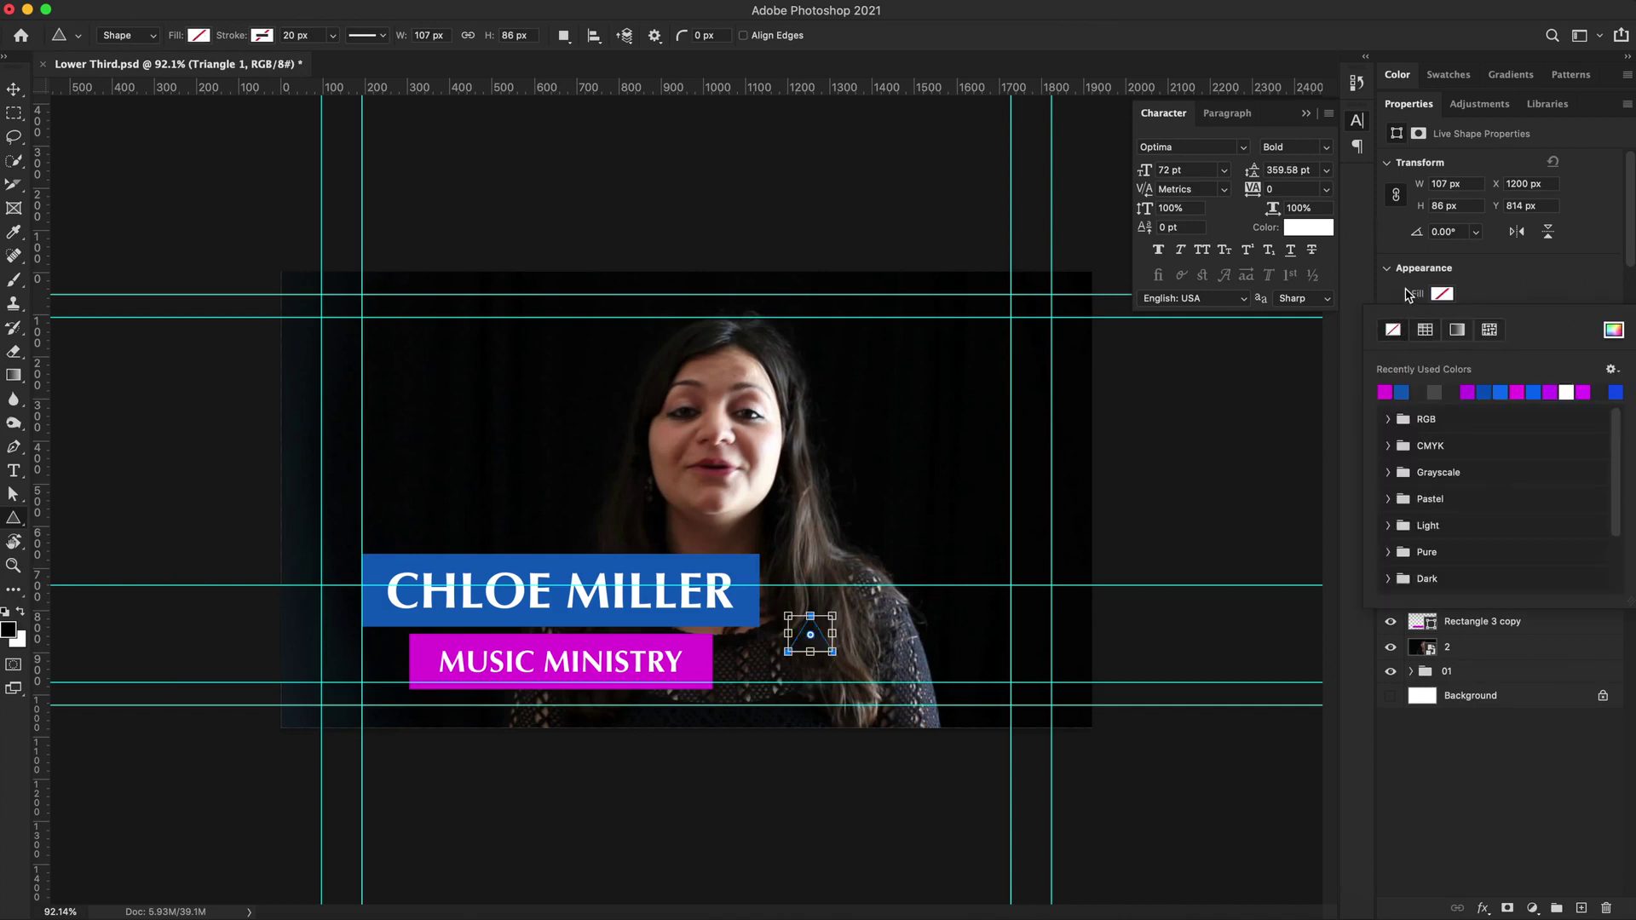
# Give the triangle a blue outline 10 px wide.
pyautogui.click(1409, 294)
pyautogui.click(1442, 319)
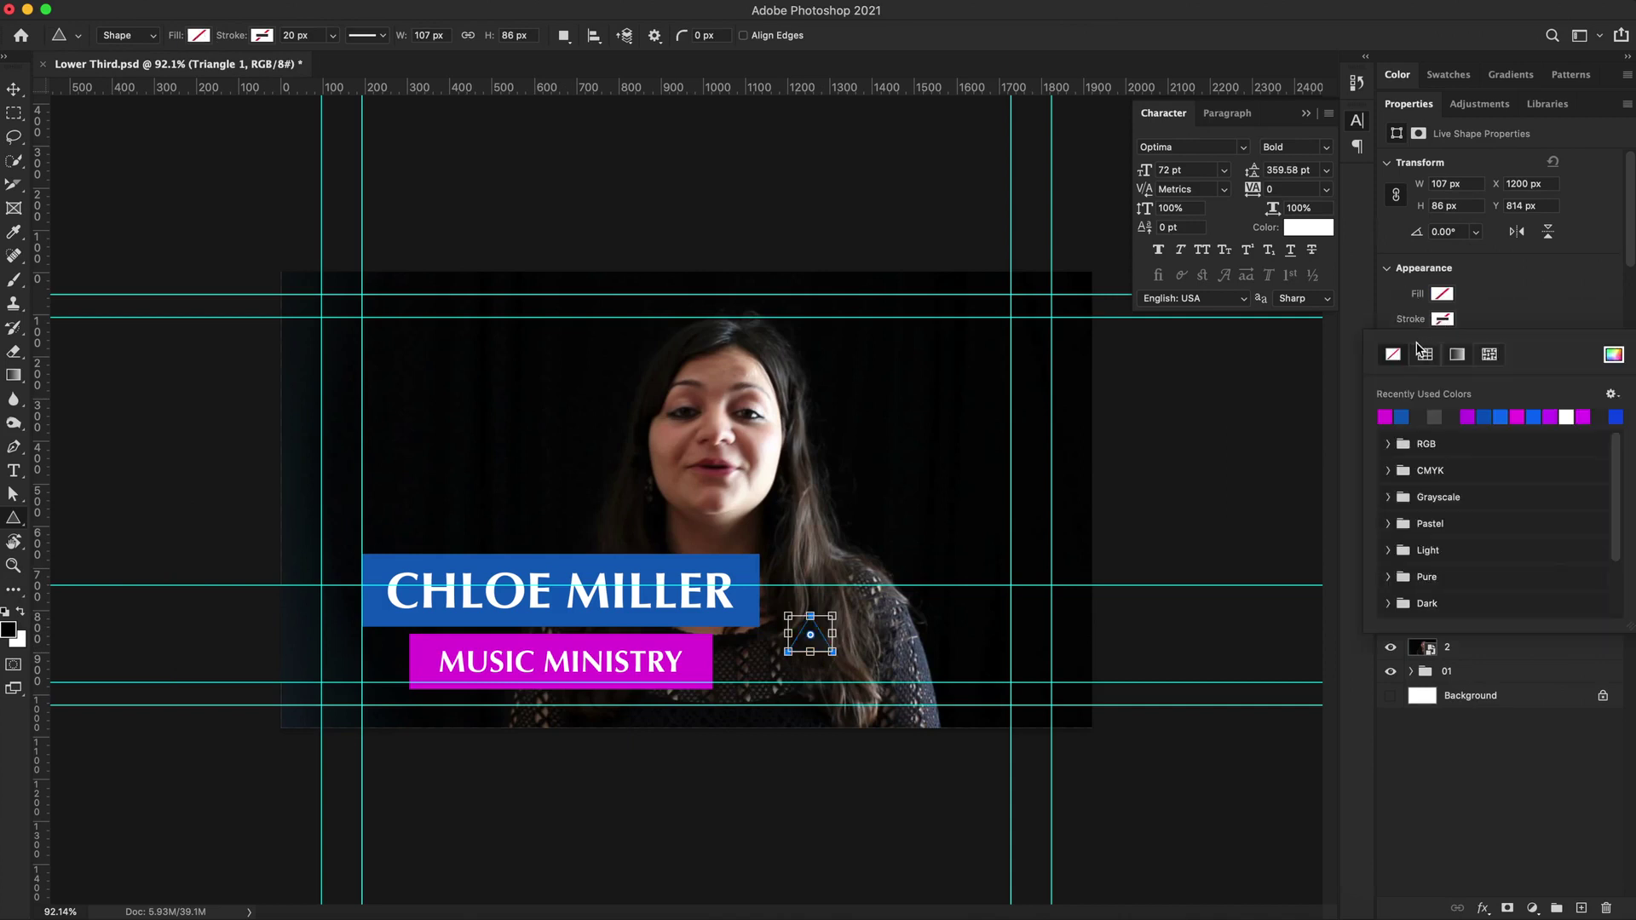
pyautogui.click(1403, 416)
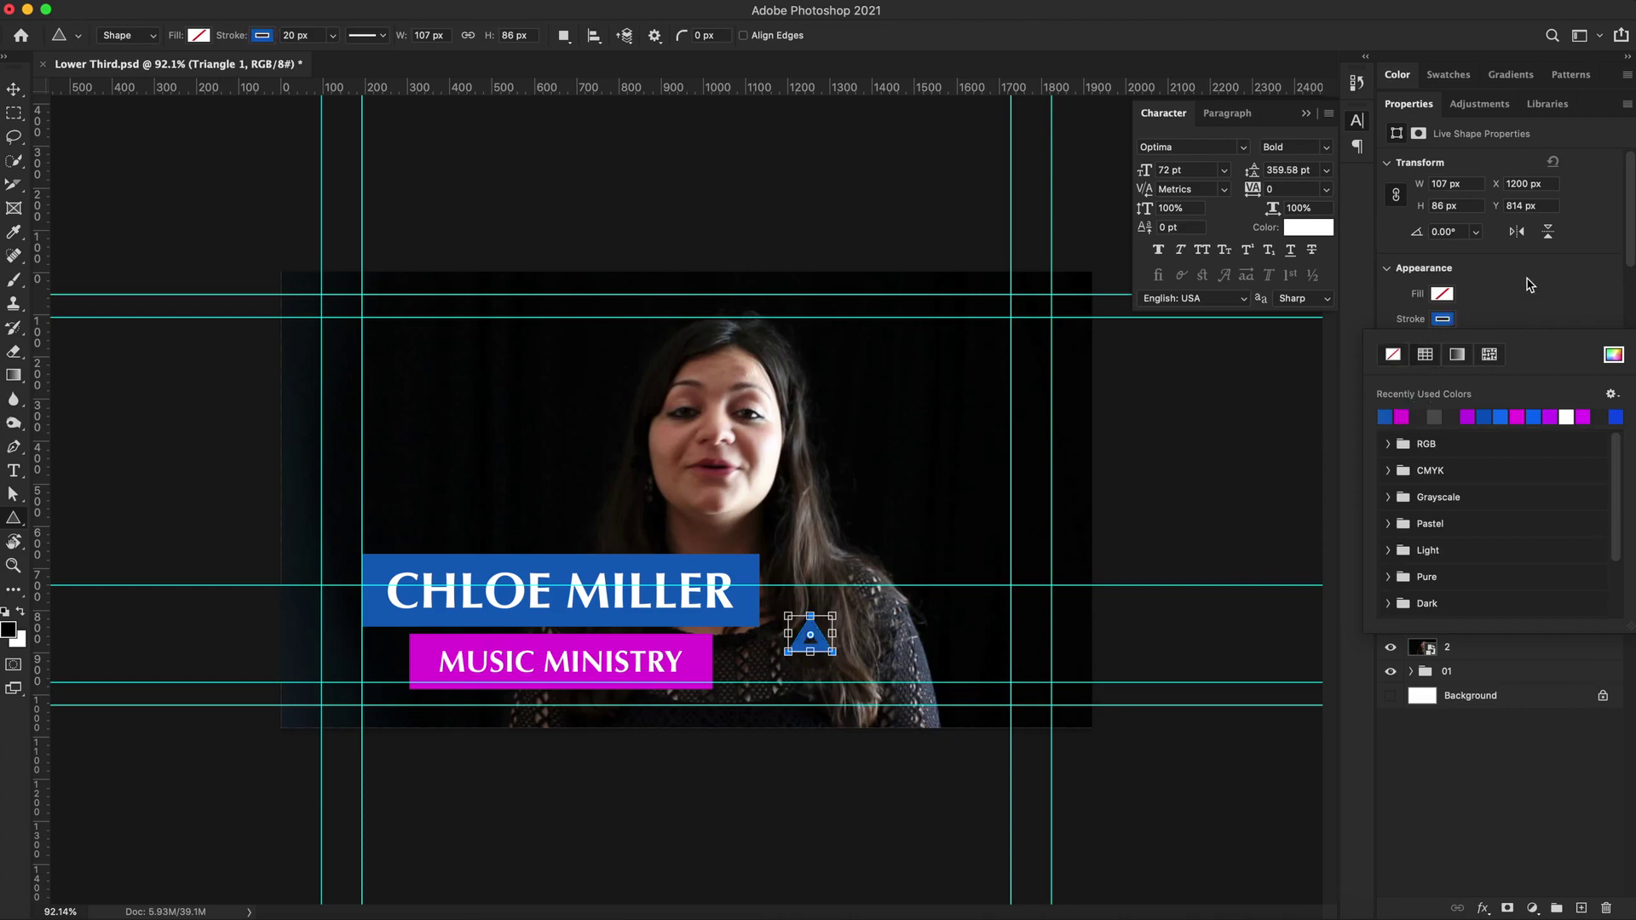
pyautogui.scroll(-4, 1531, 286)
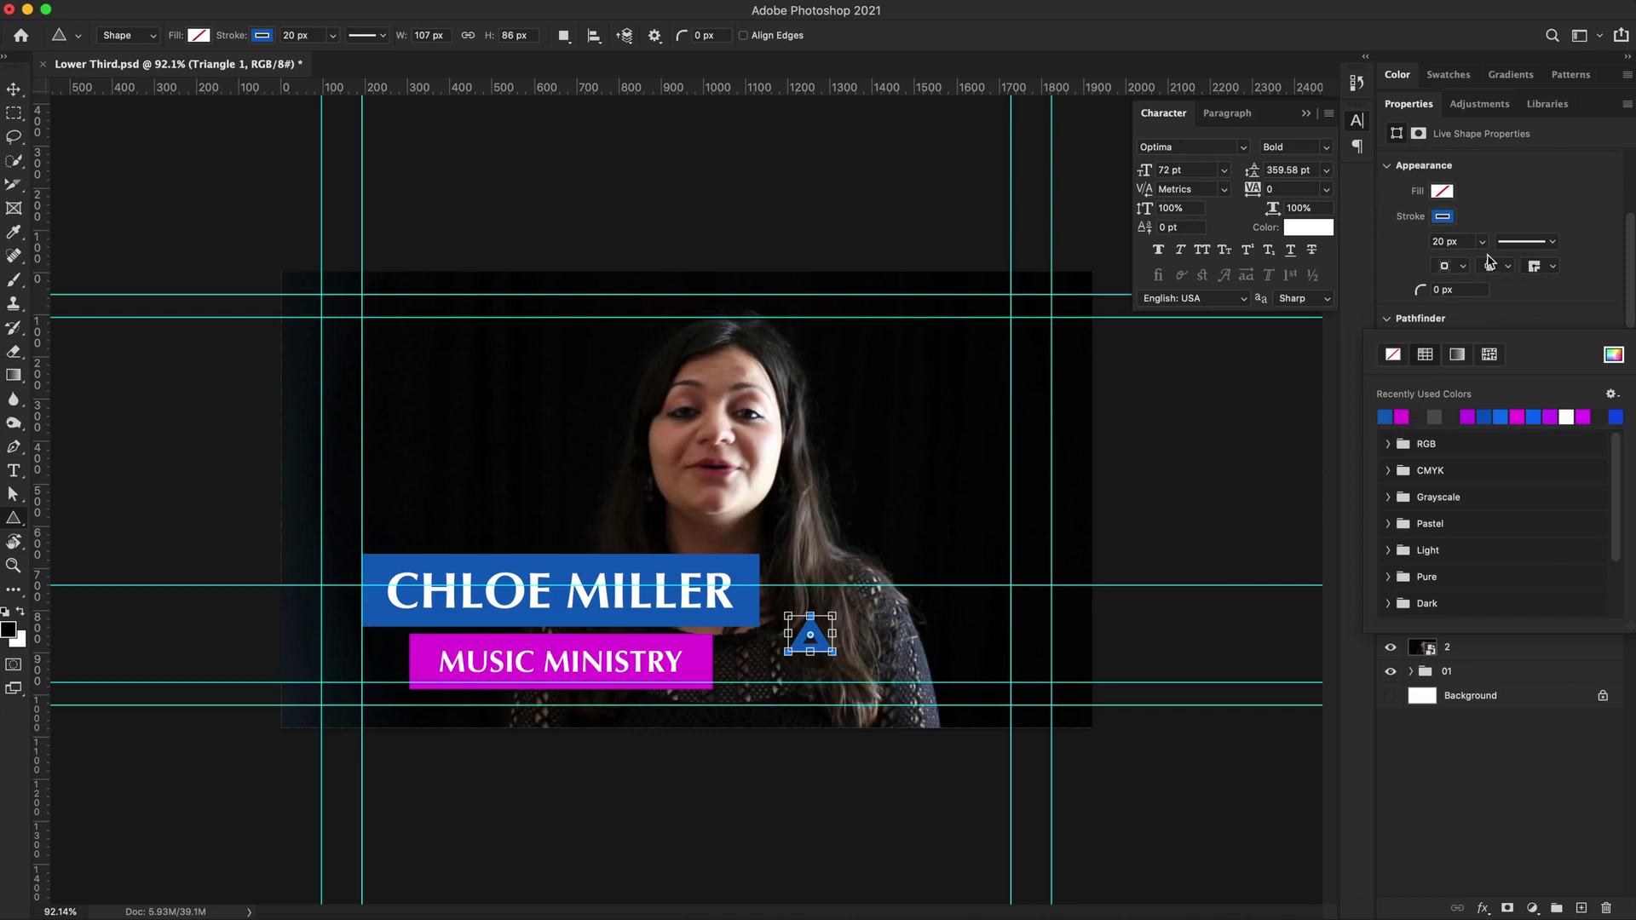
pyautogui.click(1466, 242)
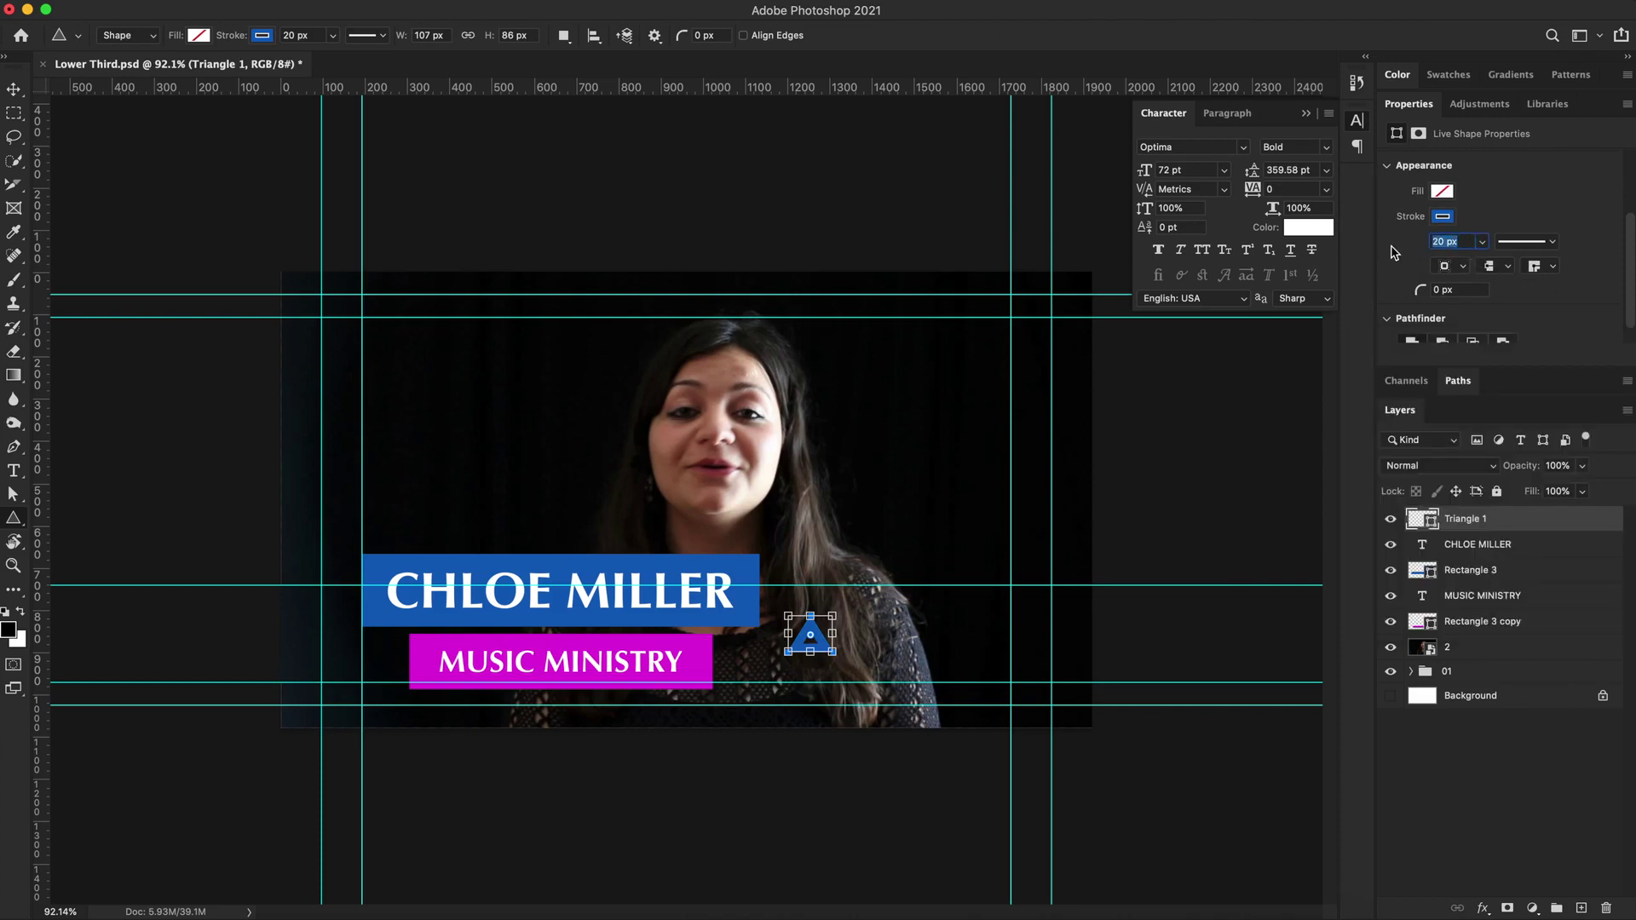
pyautogui.write('1')
pyautogui.write('v')
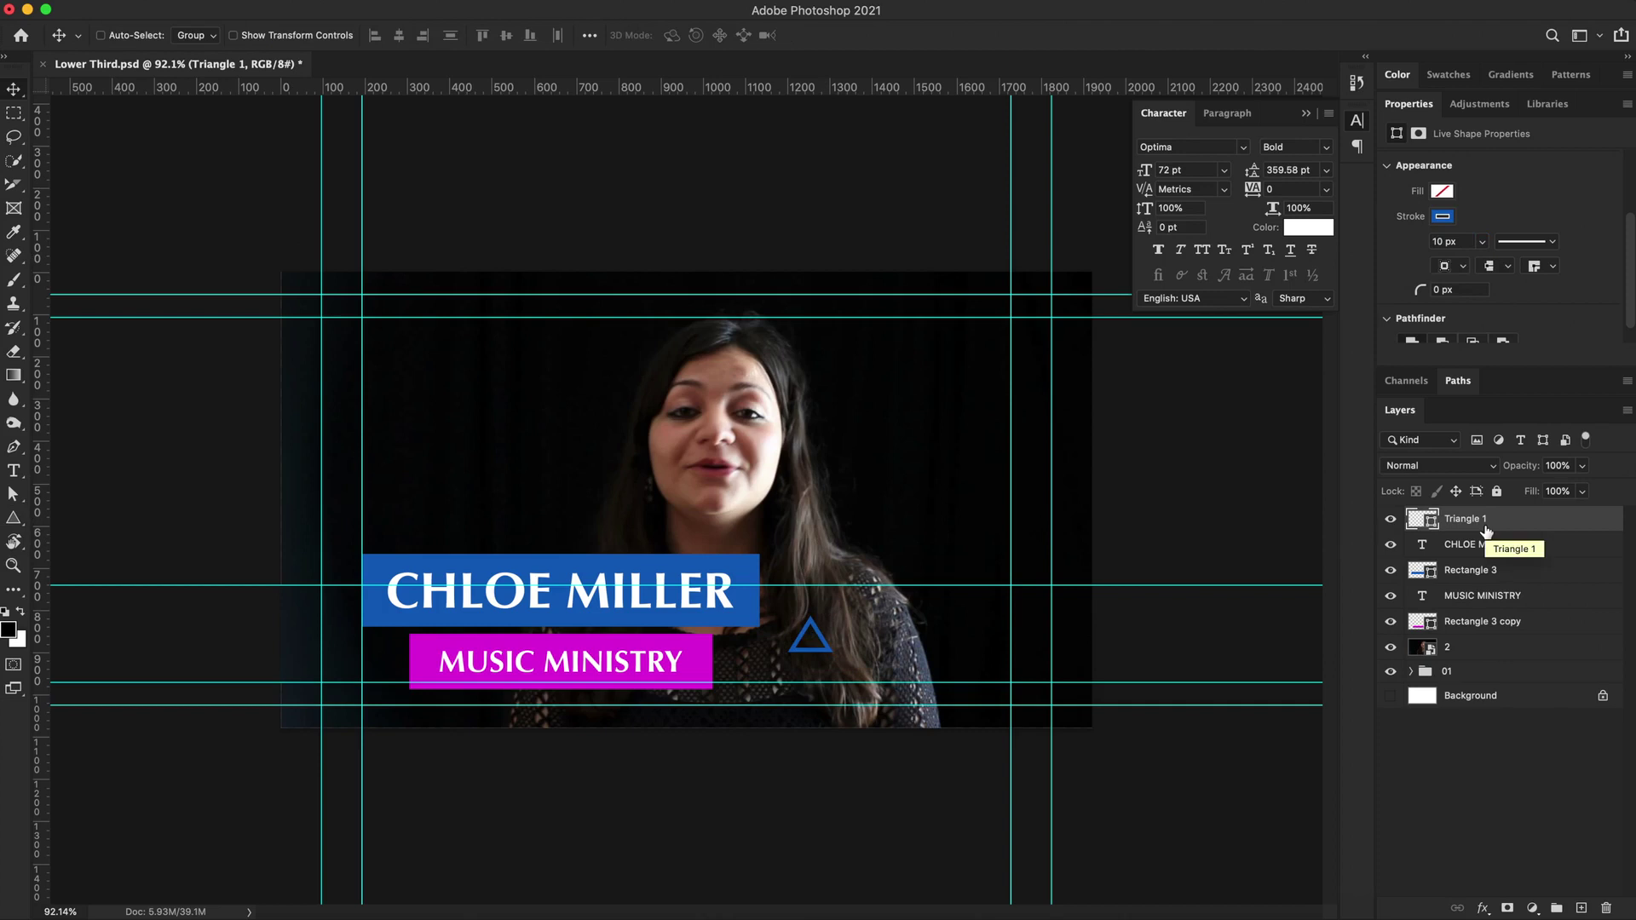
# Duplicate the blue triangle up and to the left and make its outline white.
pyautogui.press('super+j')
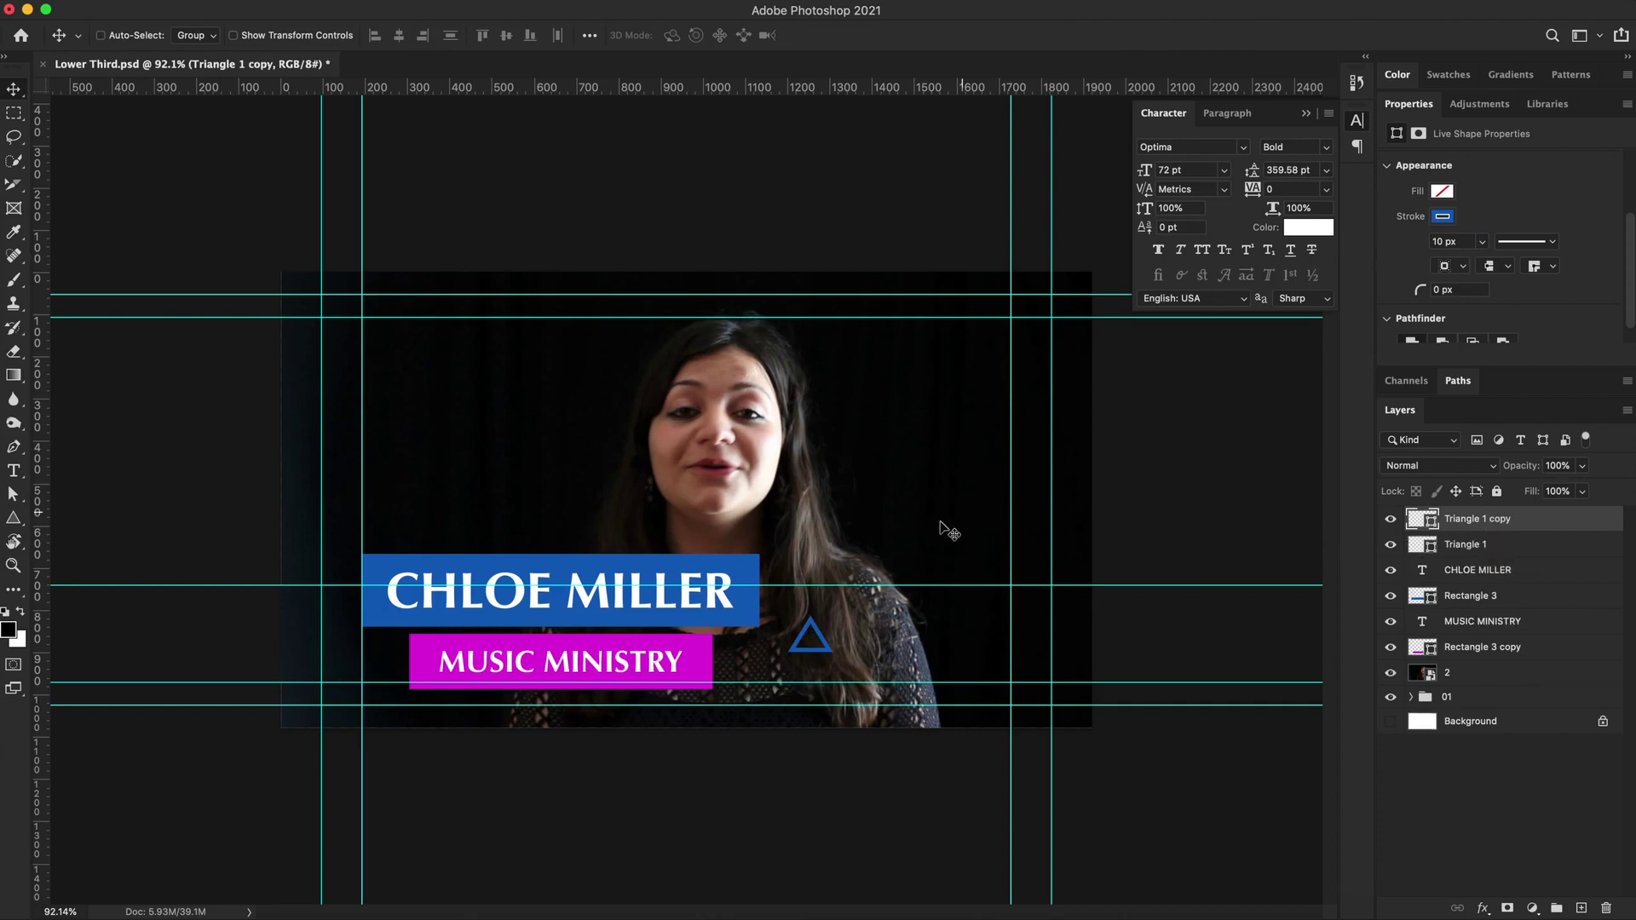
pyautogui.moveTo(873, 552); pyautogui.dragTo(852, 522)
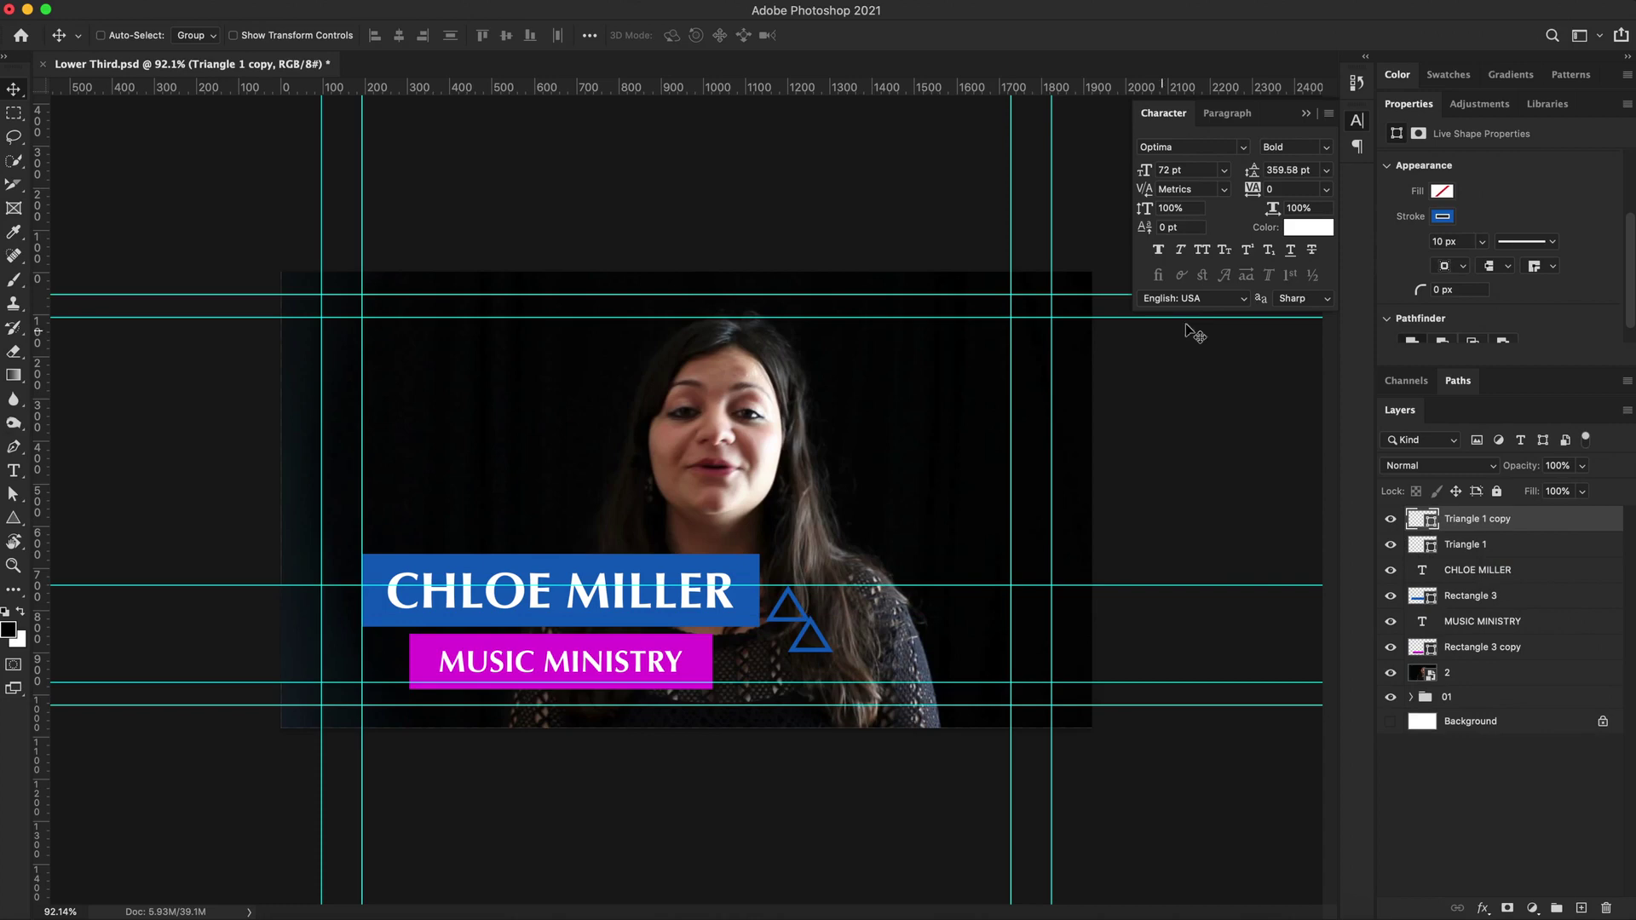
pyautogui.click(1443, 216)
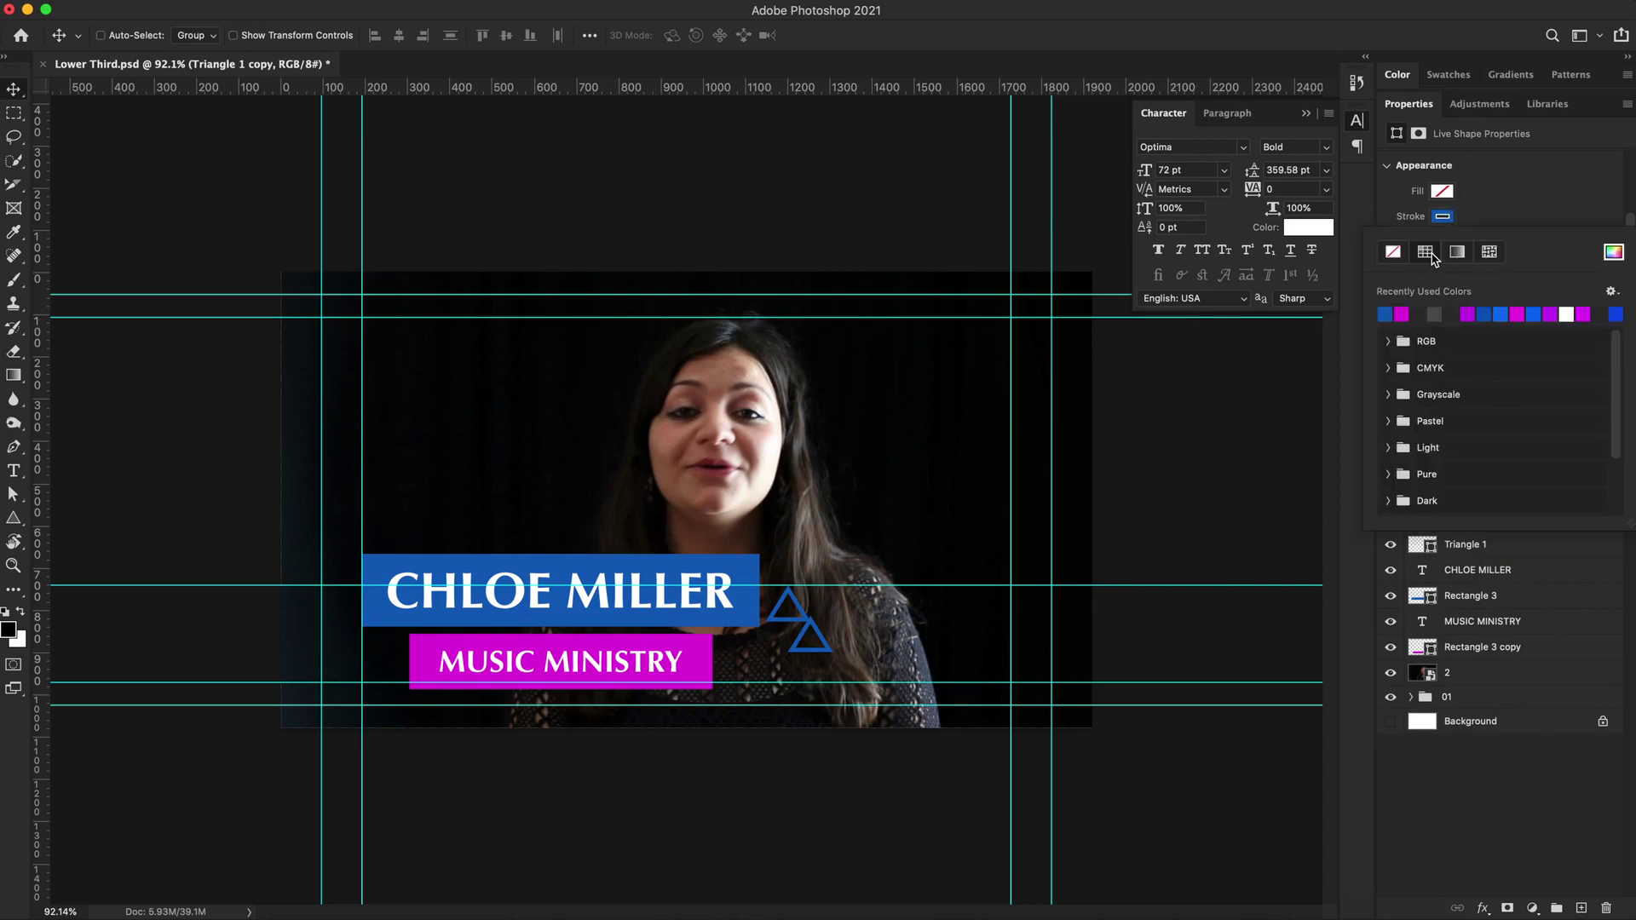
pyautogui.press('Escape')
pyautogui.click(1443, 218)
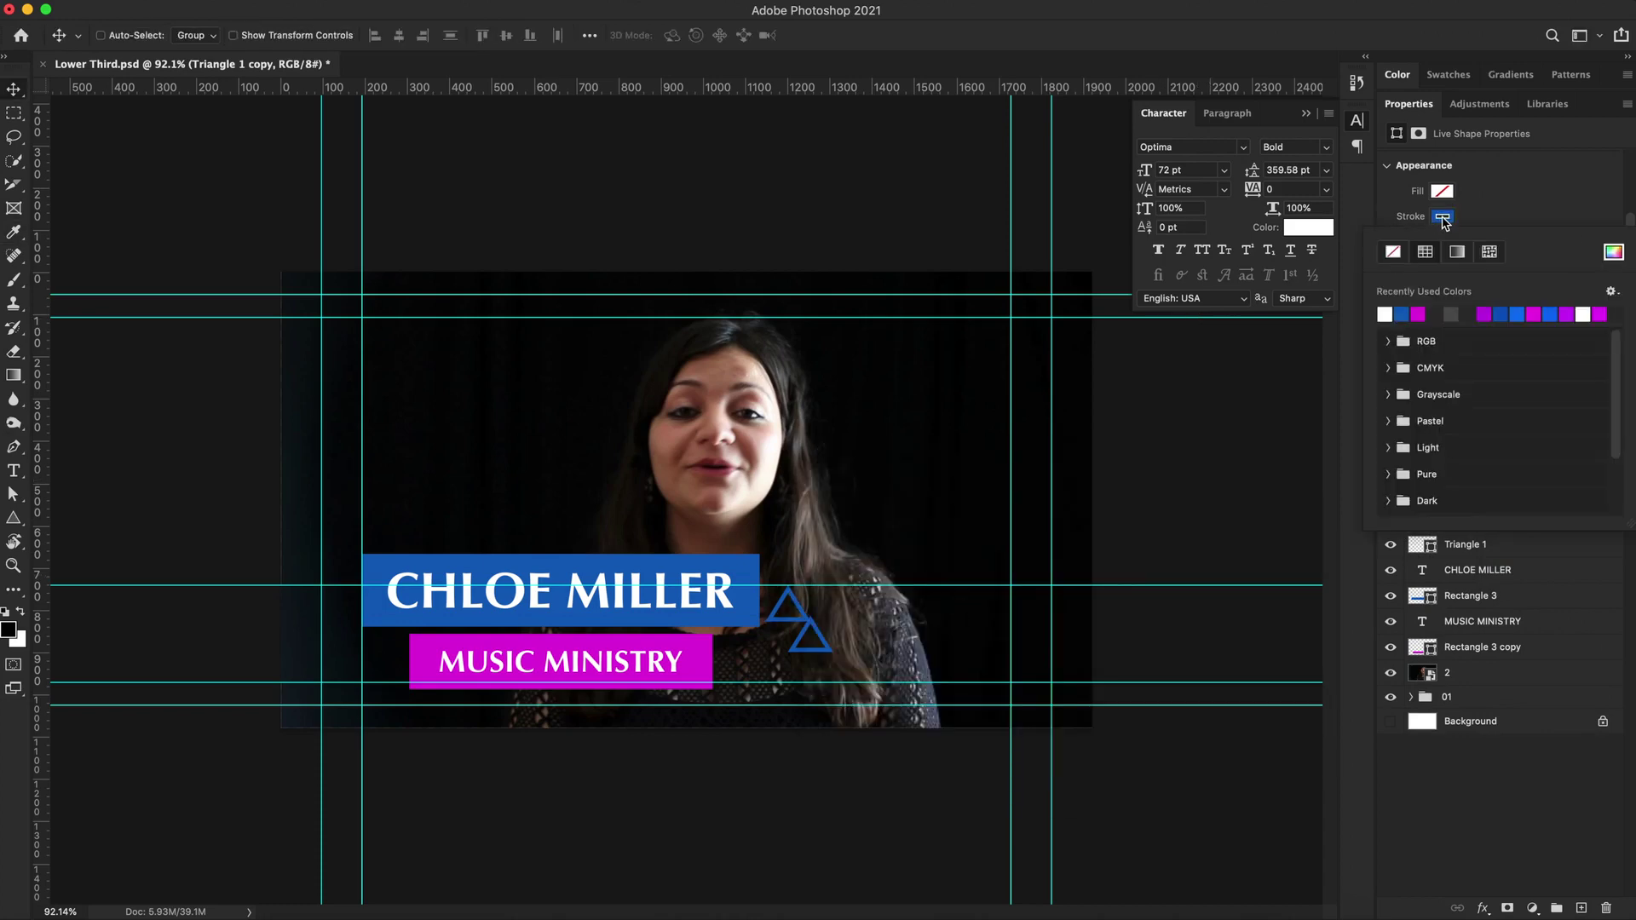
pyautogui.click(1378, 315)
pyautogui.click(903, 533)
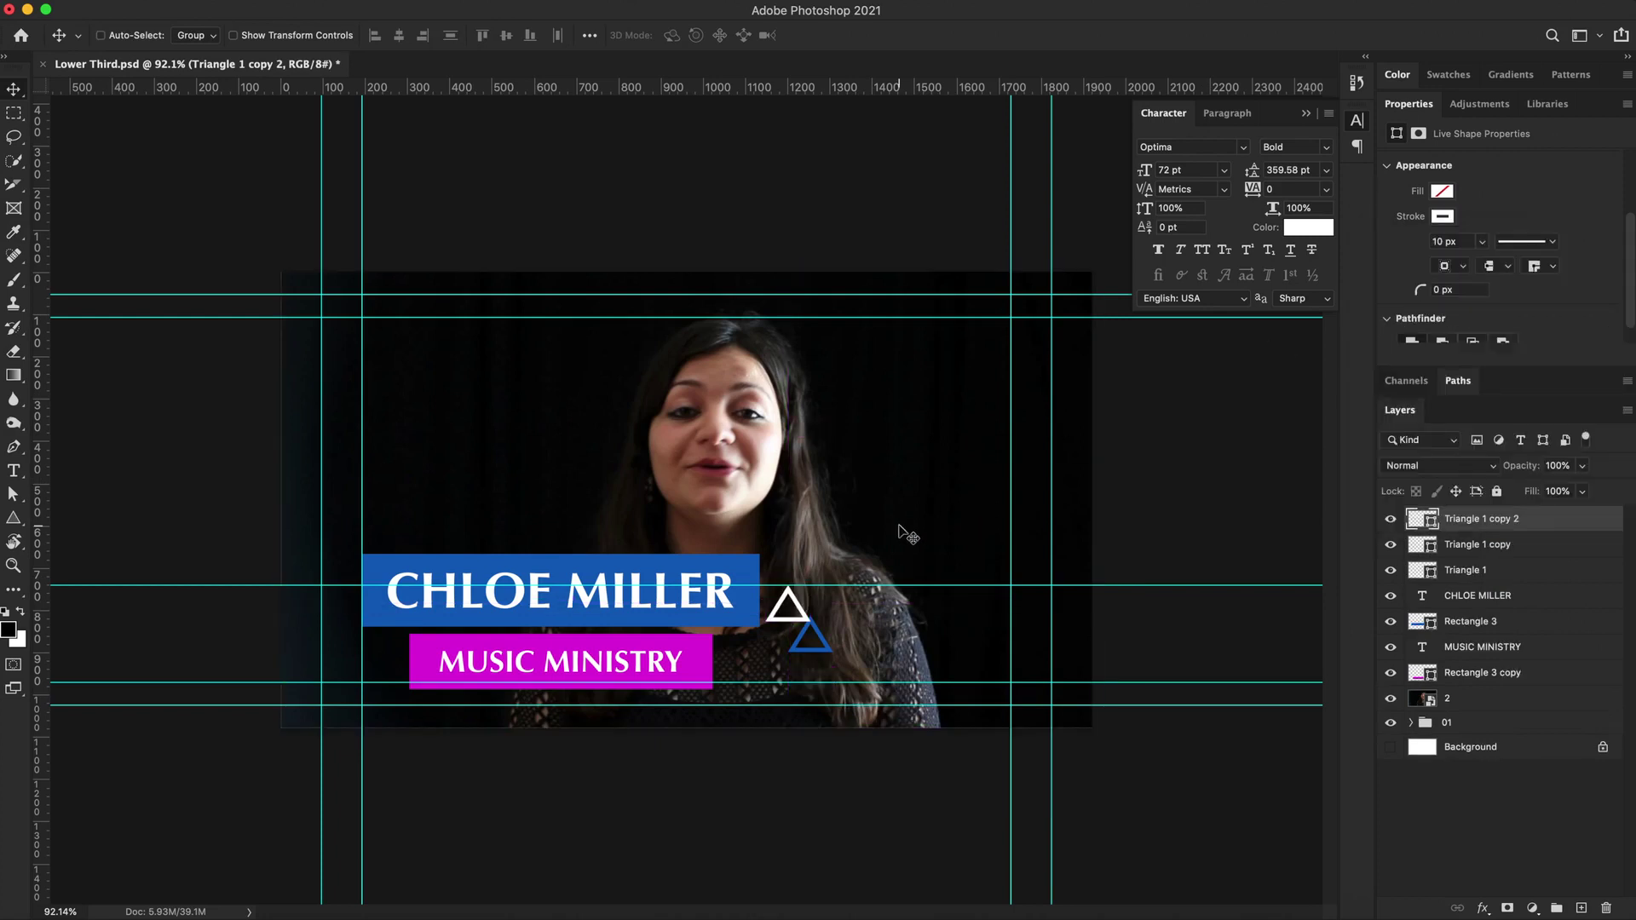
# Add a magenta triangle copy beside CHLOE MILLER, shrunk to about 72% and rotated about 23°.
pyautogui.moveTo(791, 586); pyautogui.dragTo(835, 567)
pyautogui.click(1443, 217)
pyautogui.click(1418, 315)
pyautogui.moveTo(1100, 511); pyautogui.dragTo(651, 426)
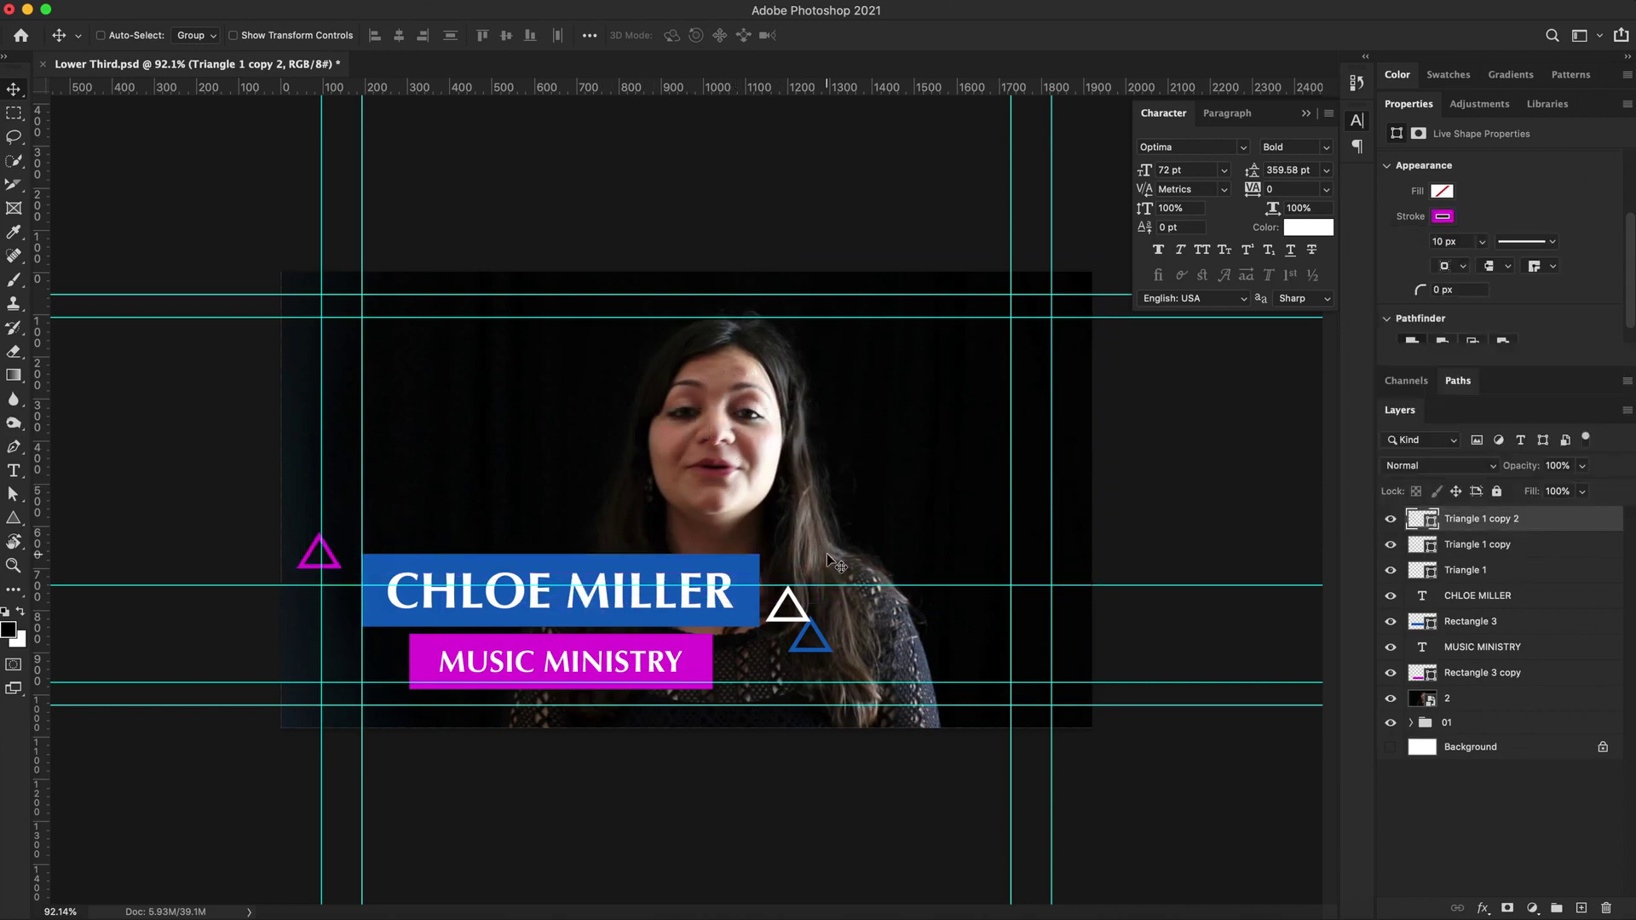
pyautogui.press('super')
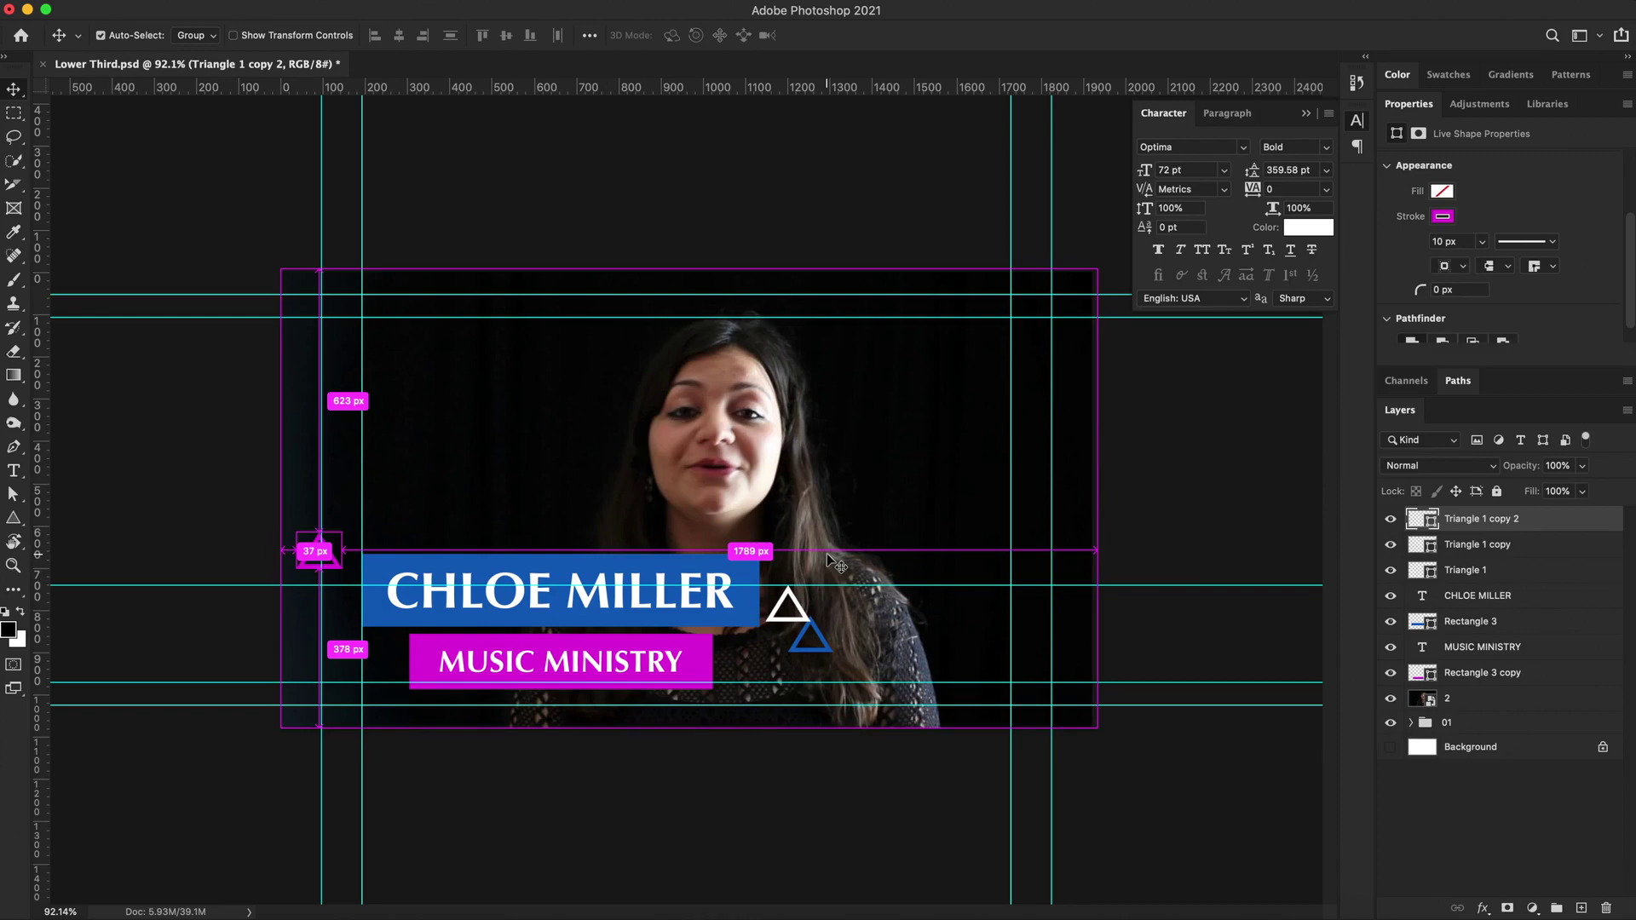
pyautogui.press('super+t')
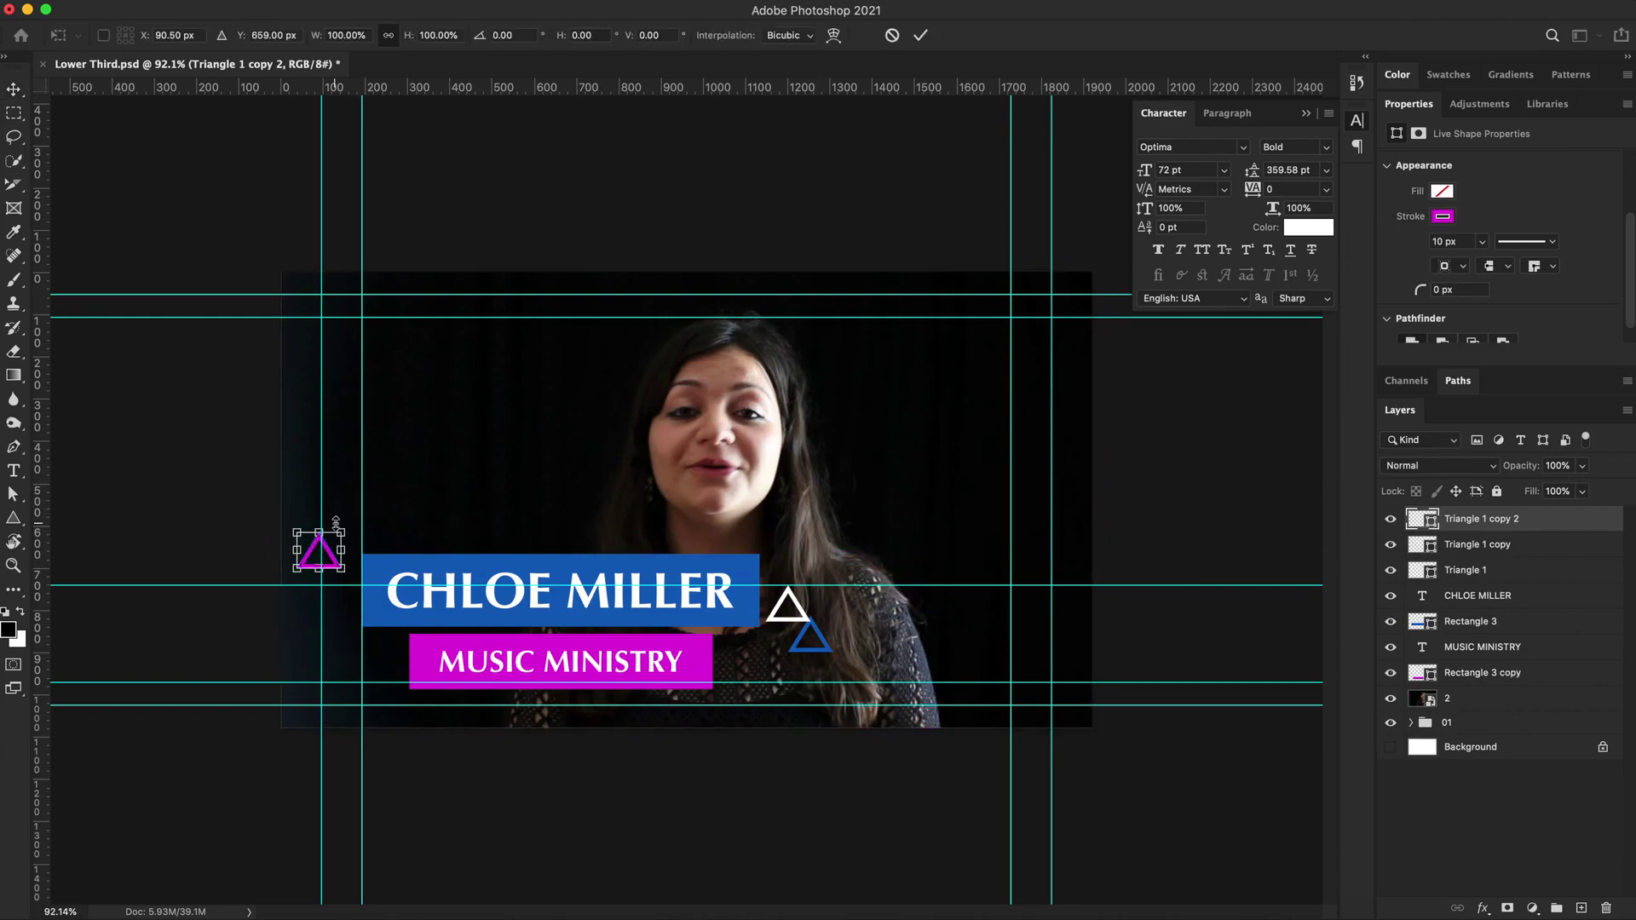
pyautogui.moveTo(342, 531); pyautogui.dragTo(329, 538)
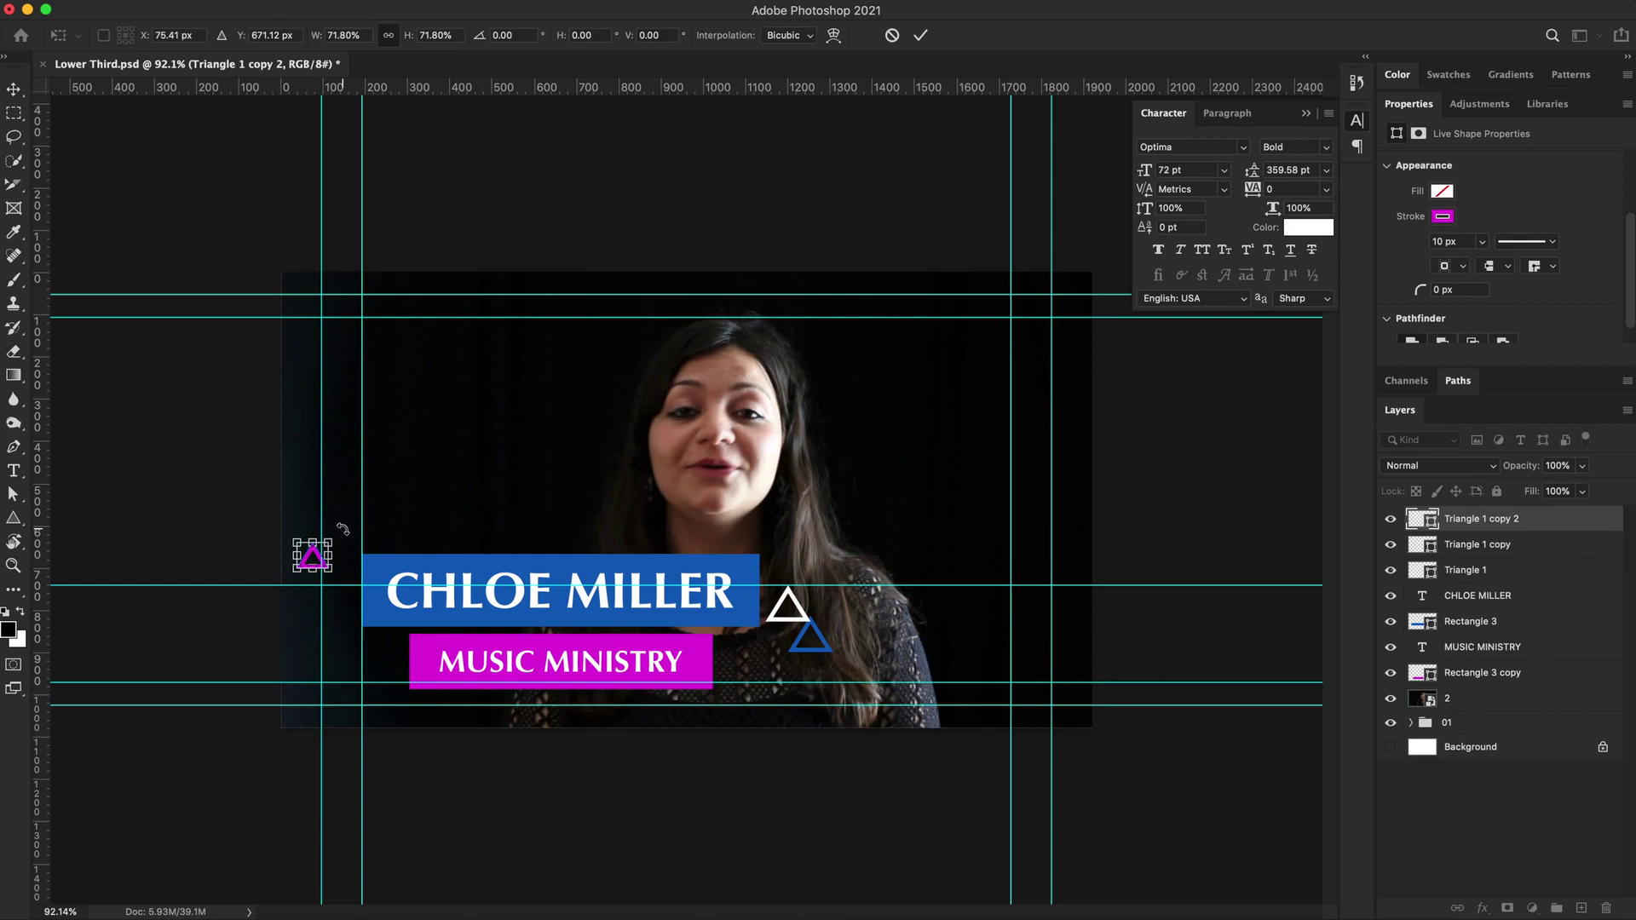
pyautogui.moveTo(343, 529); pyautogui.dragTo(345, 543)
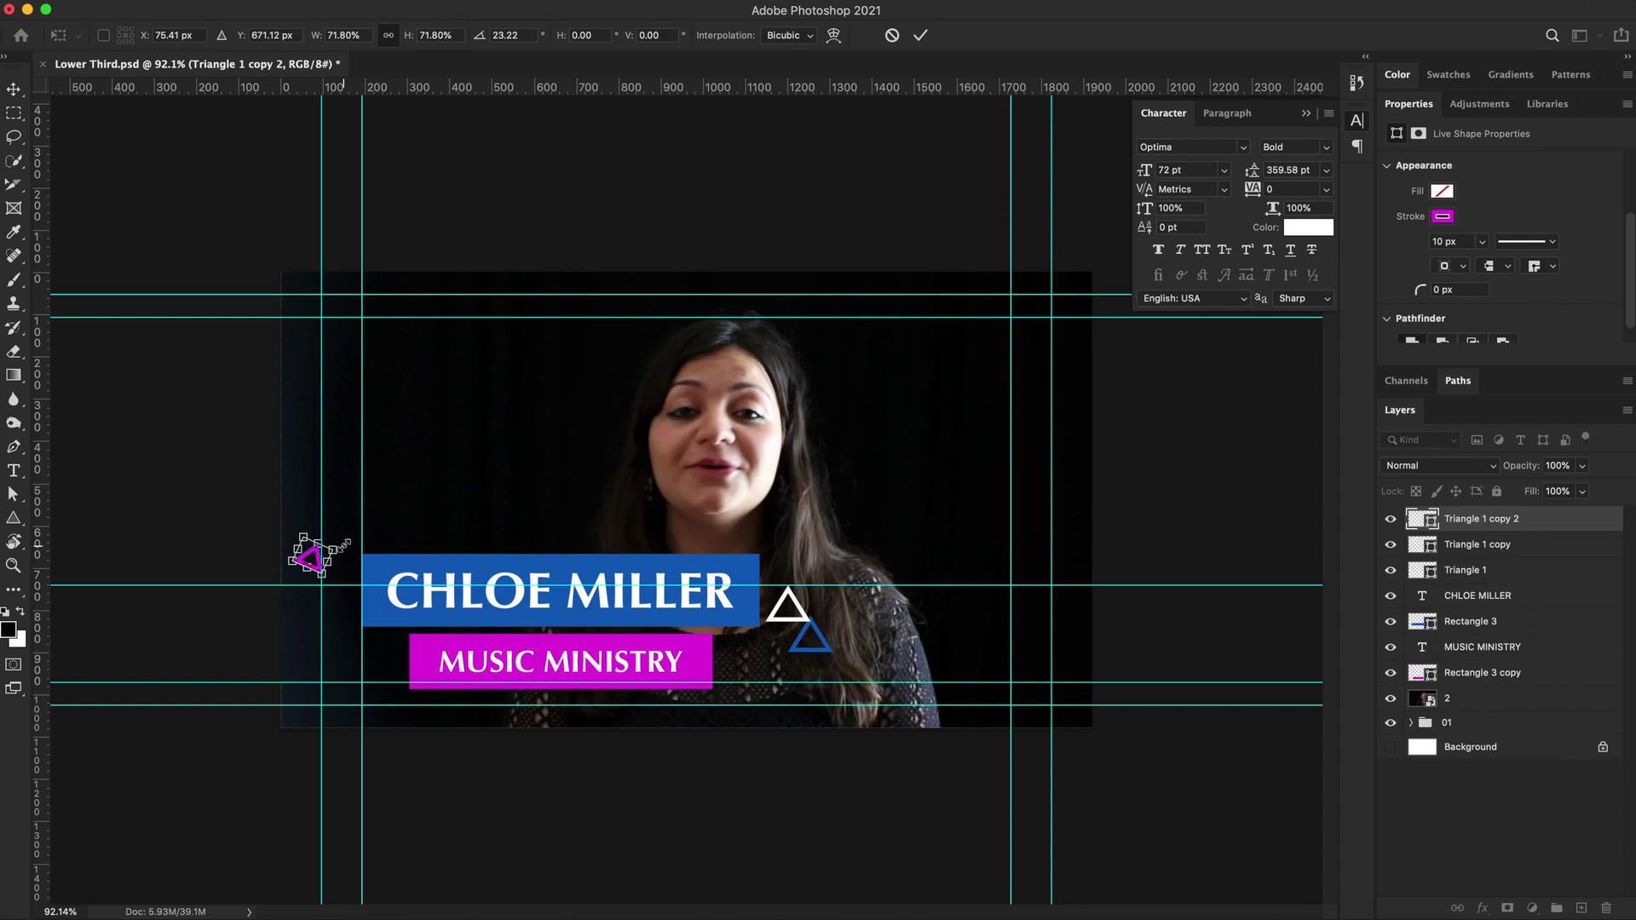
pyautogui.press('Return')
# Select all lower-third layers and tilt them about -3°, scaled to 92.47%.
pyautogui.click(1477, 545)
pyautogui.click(1466, 570)
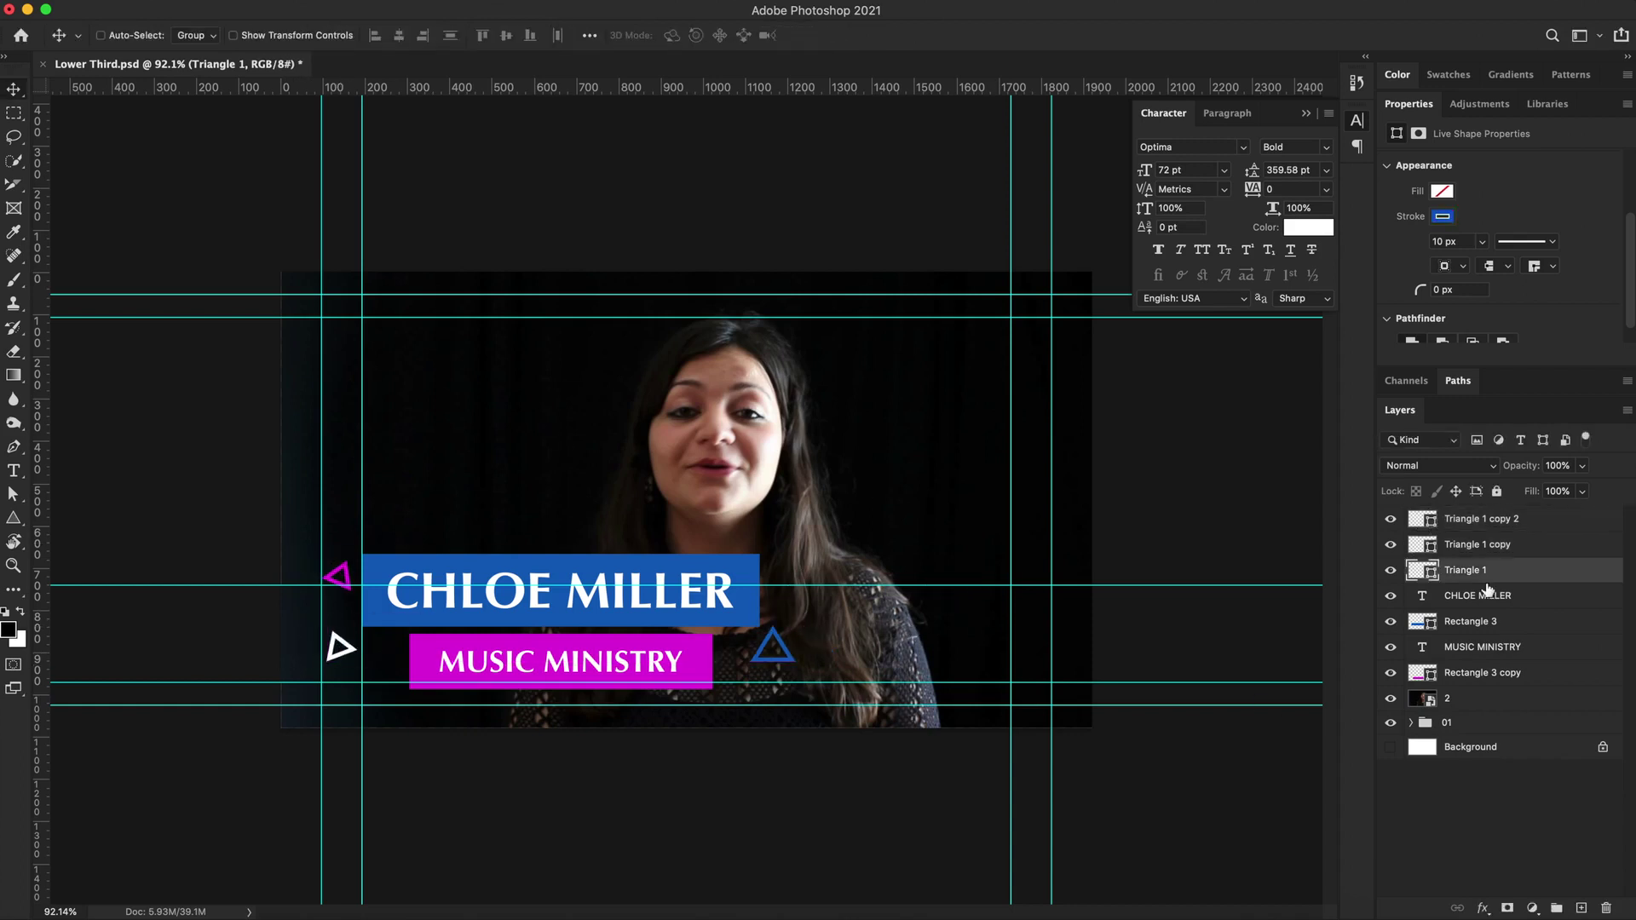
pyautogui.click(1474, 674)
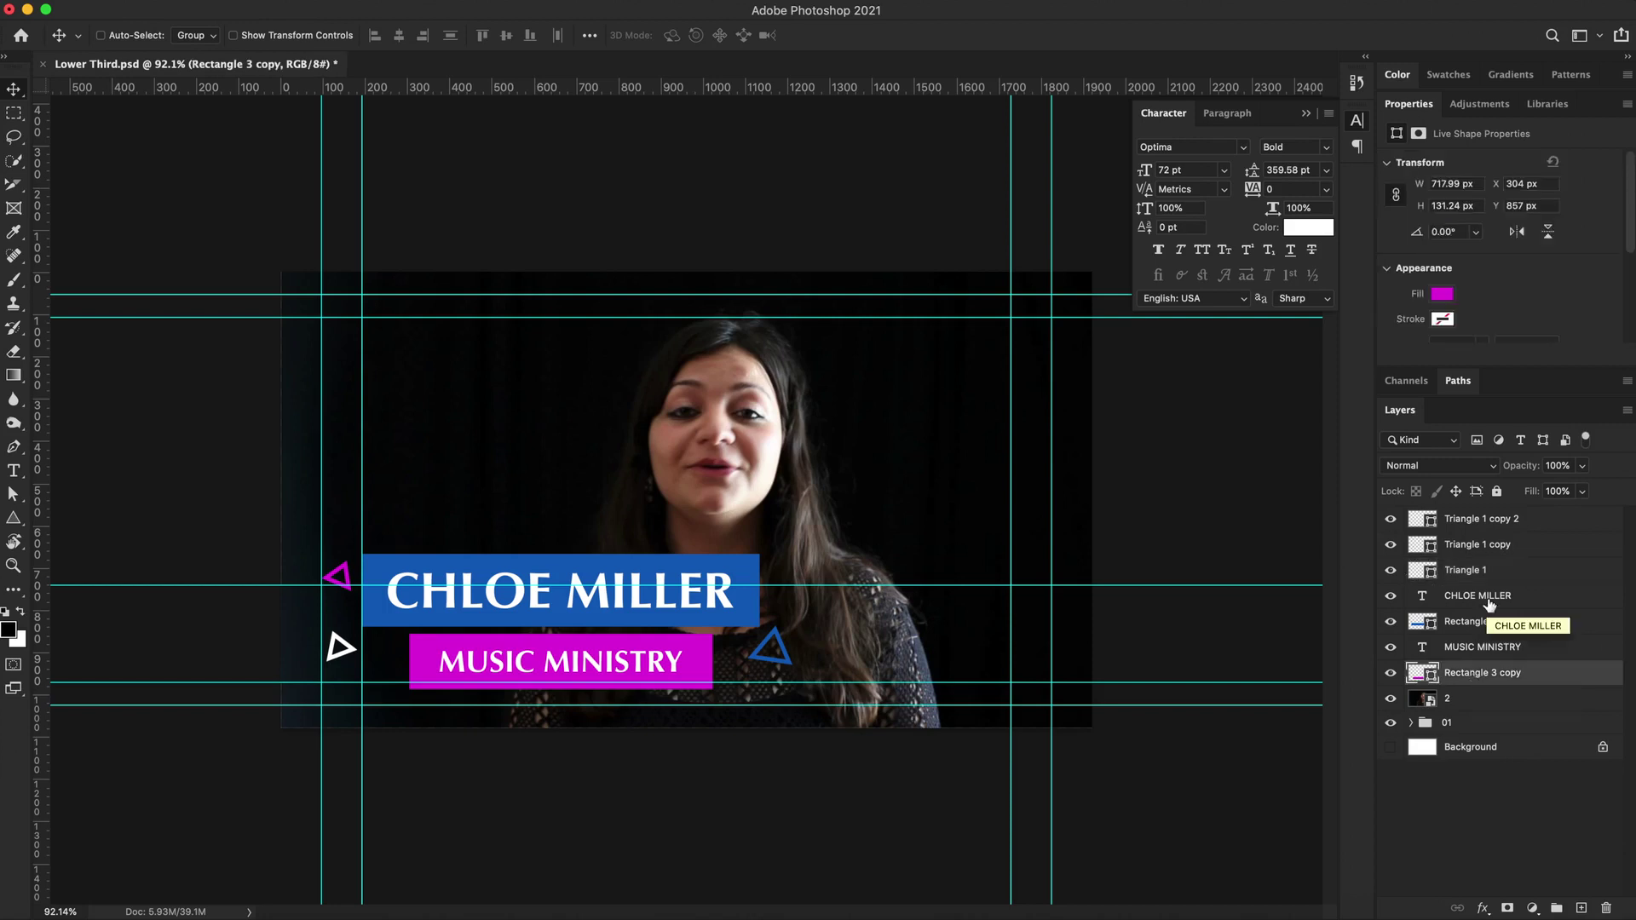
pyautogui.keyDown('shift'); pyautogui.click(1522, 521); pyautogui.keyUp('shift')
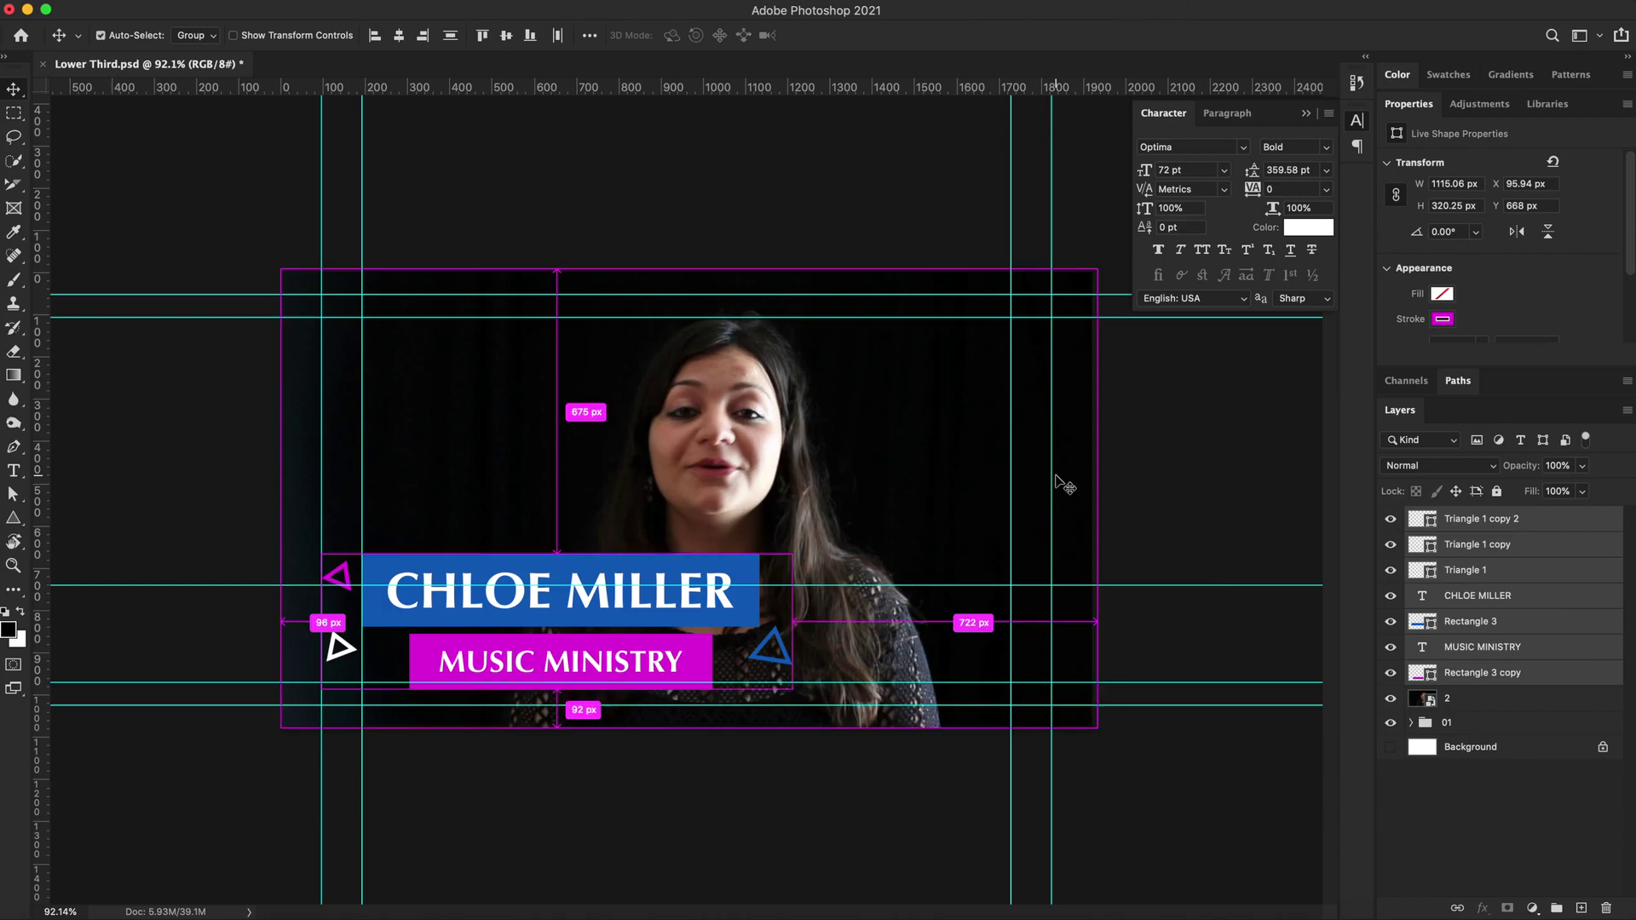
pyautogui.press('super+t')
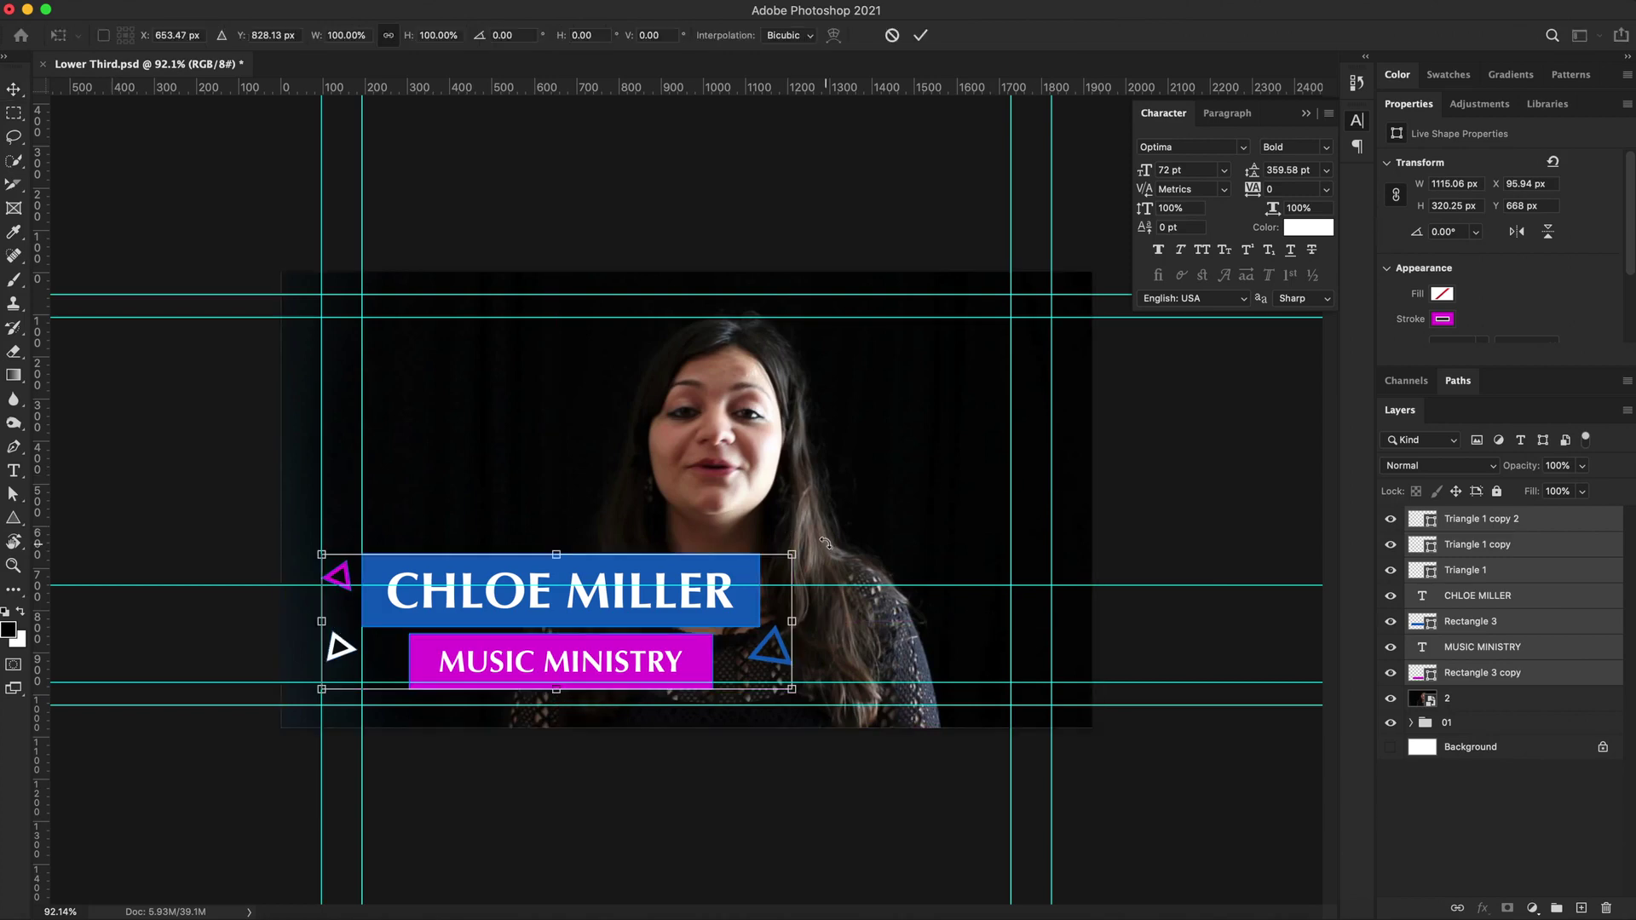
pyautogui.moveTo(824, 542); pyautogui.dragTo(756, 560)
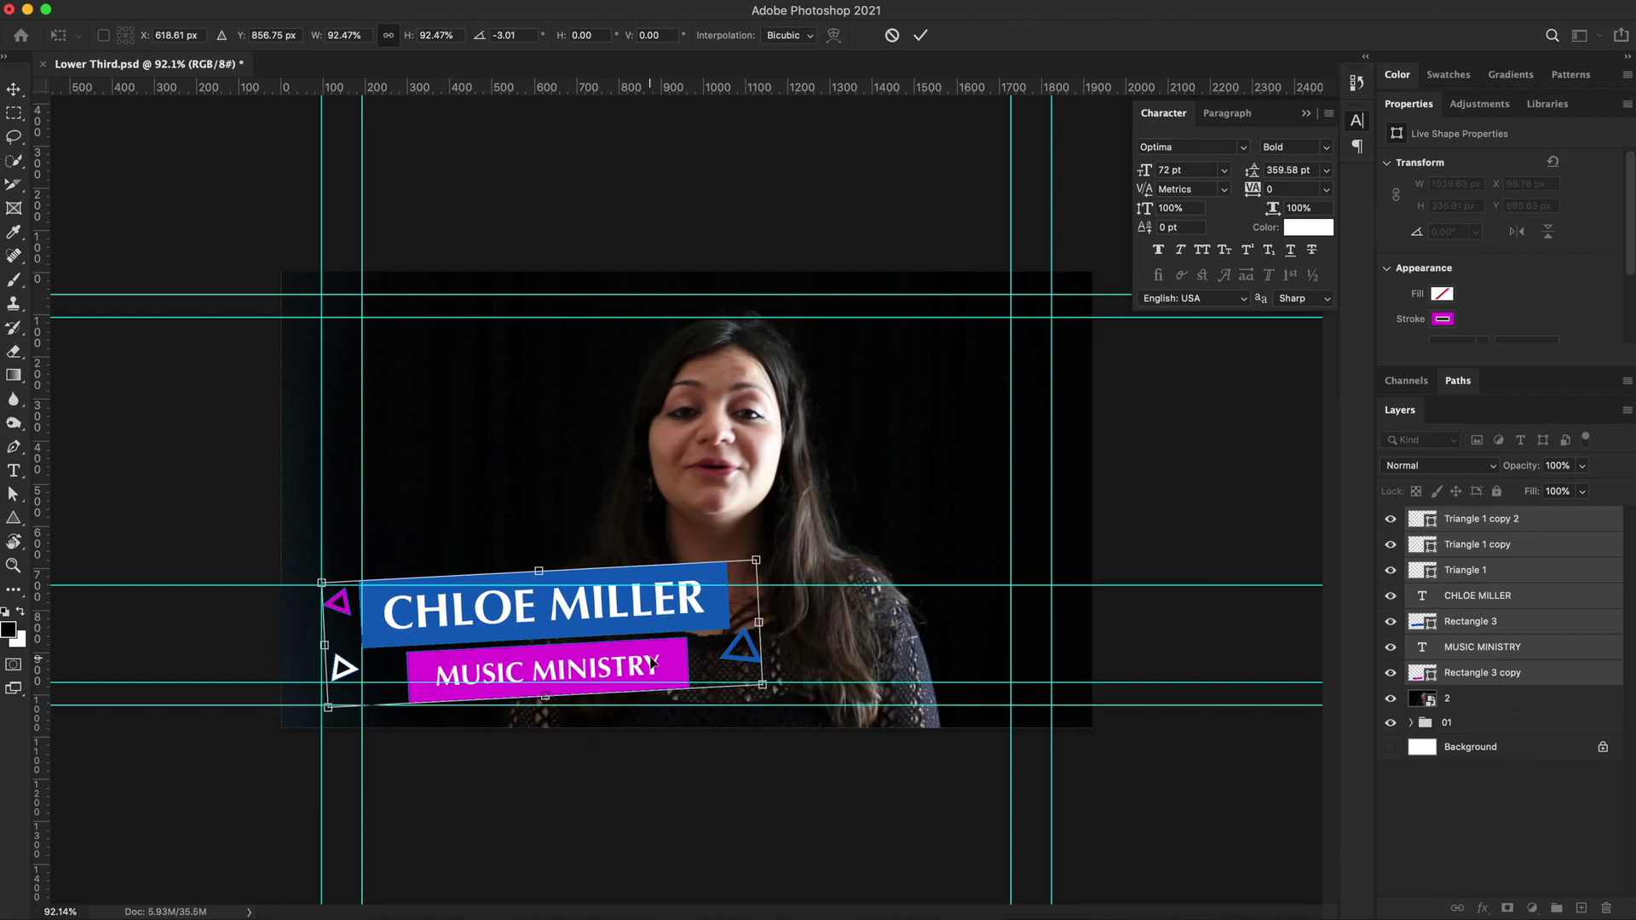
pyautogui.click(921, 38)
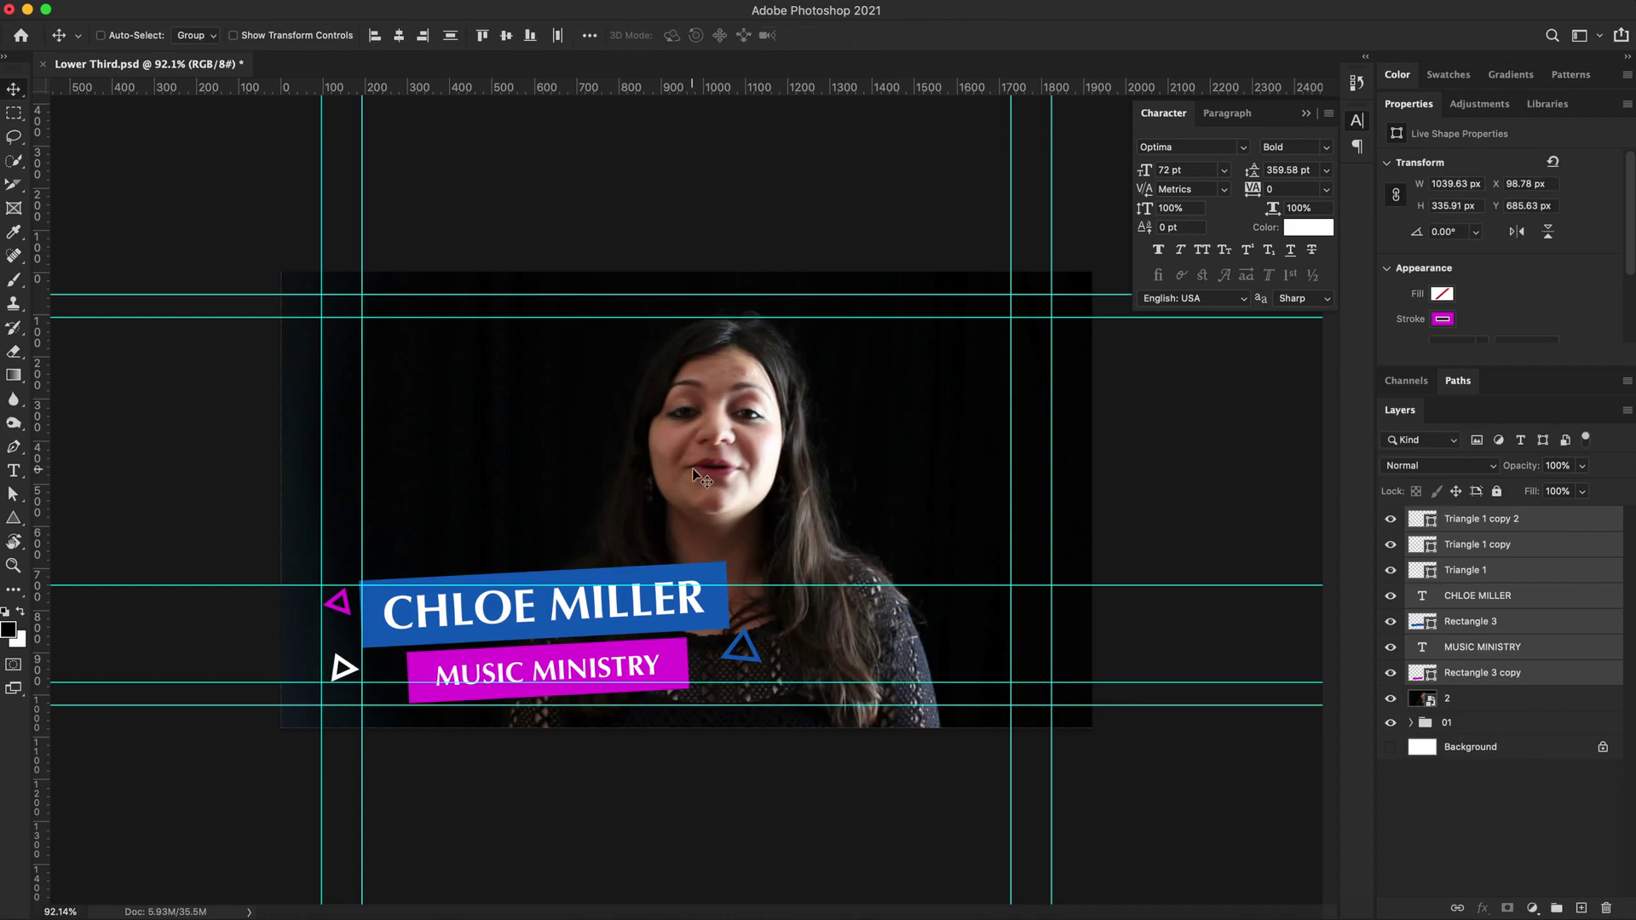
# Hide the video frame layer and the other lower-third group.
pyautogui.click(1390, 699)
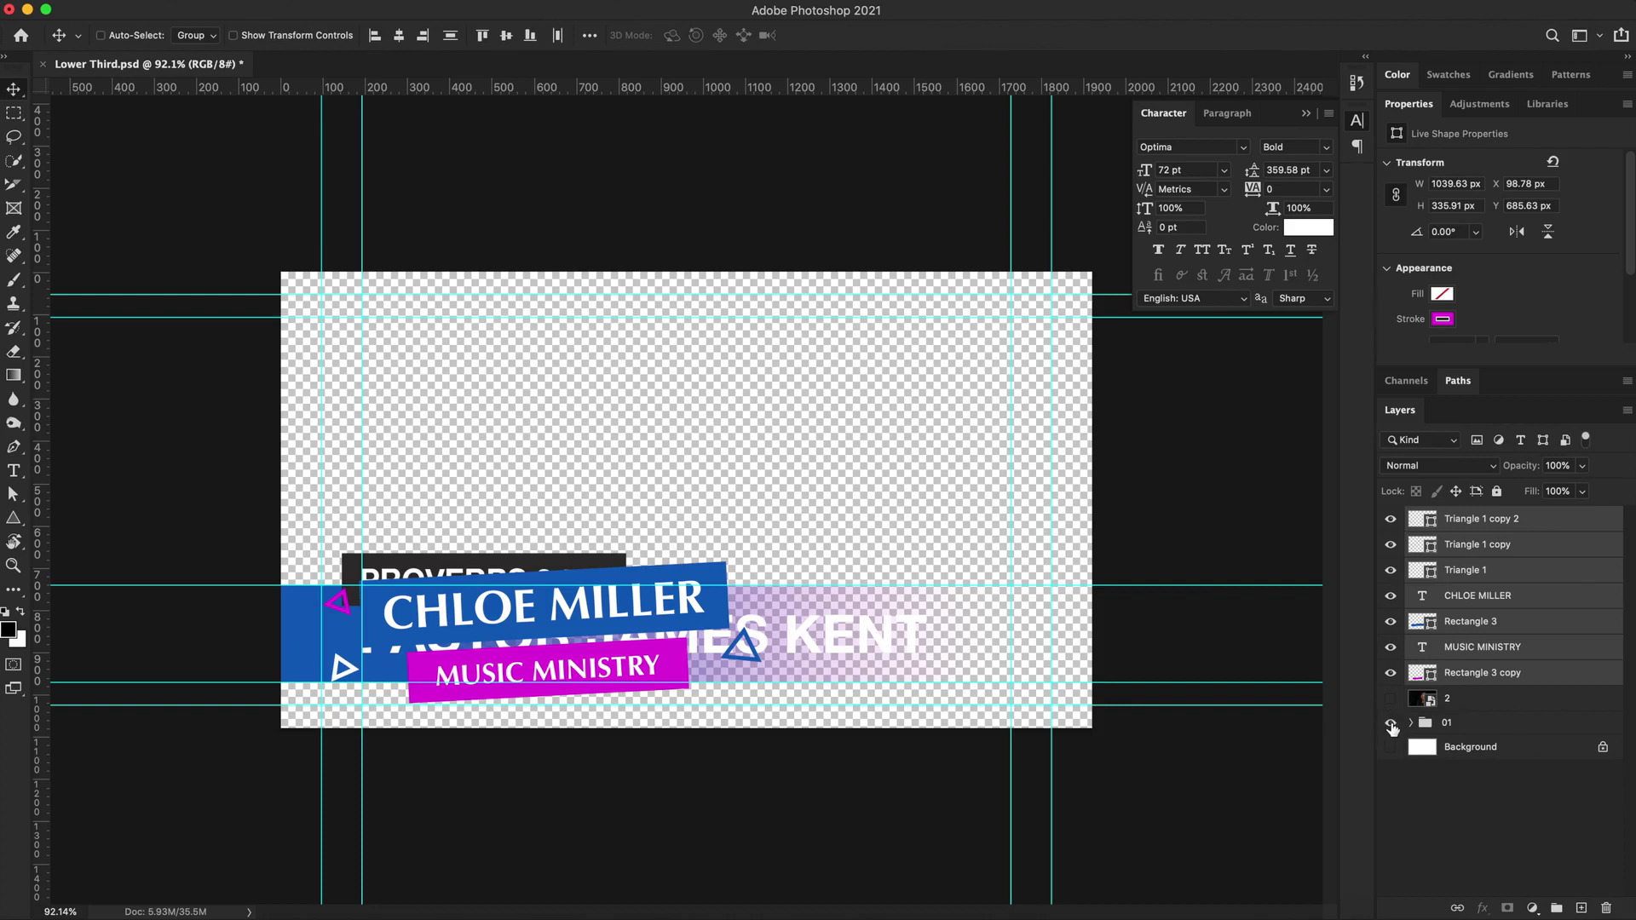
pyautogui.click(1391, 723)
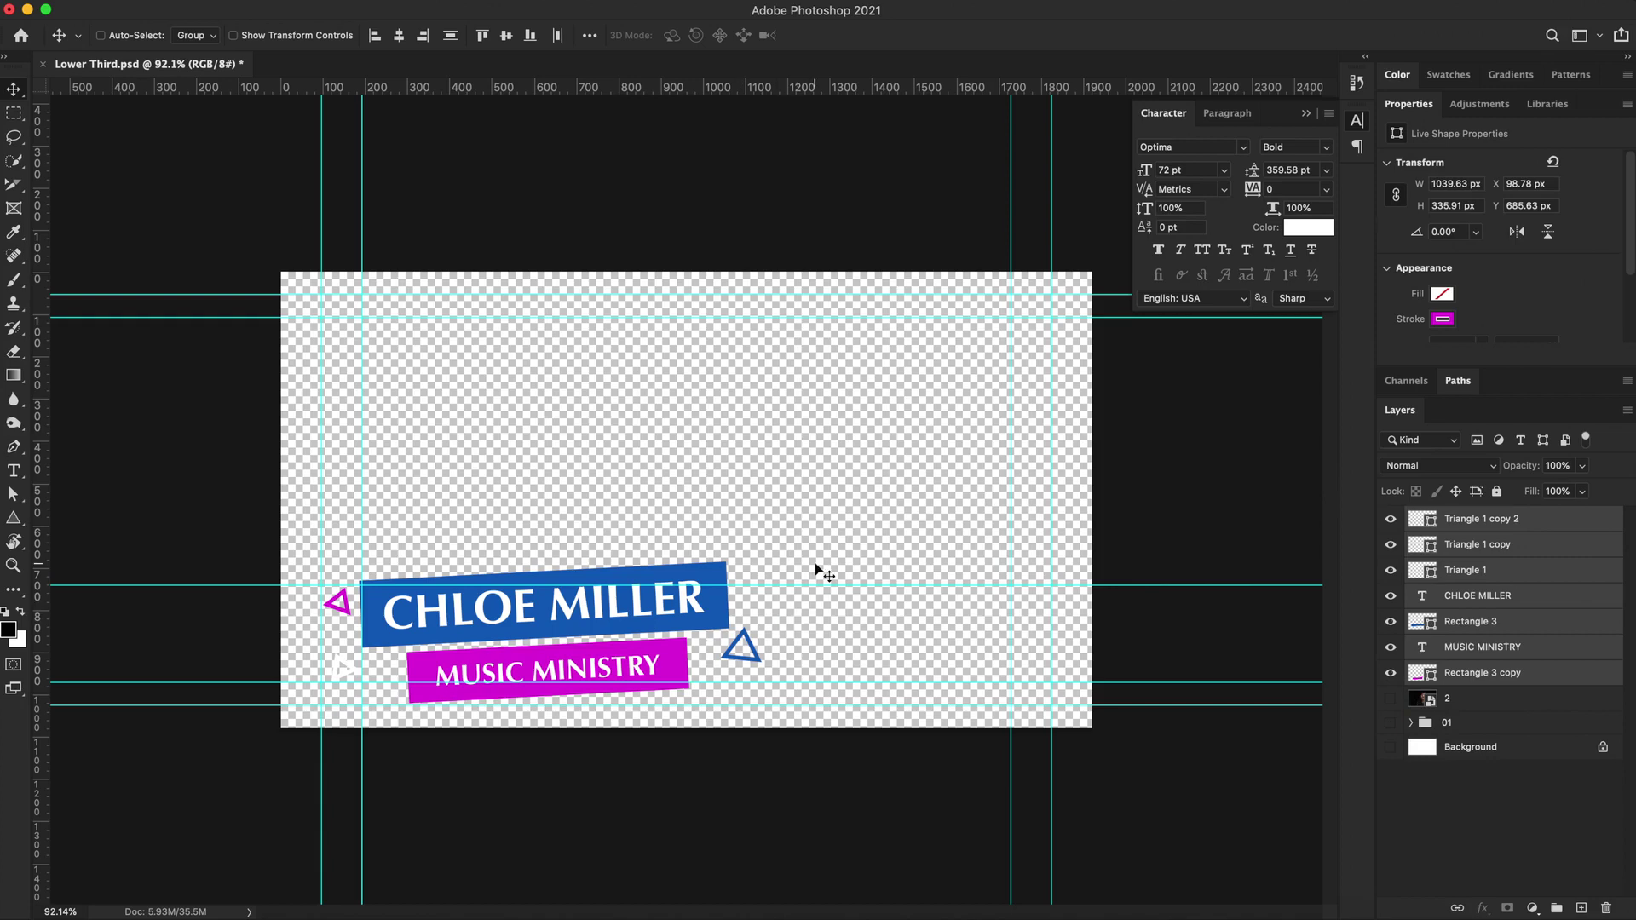
pyautogui.click(141, 3)
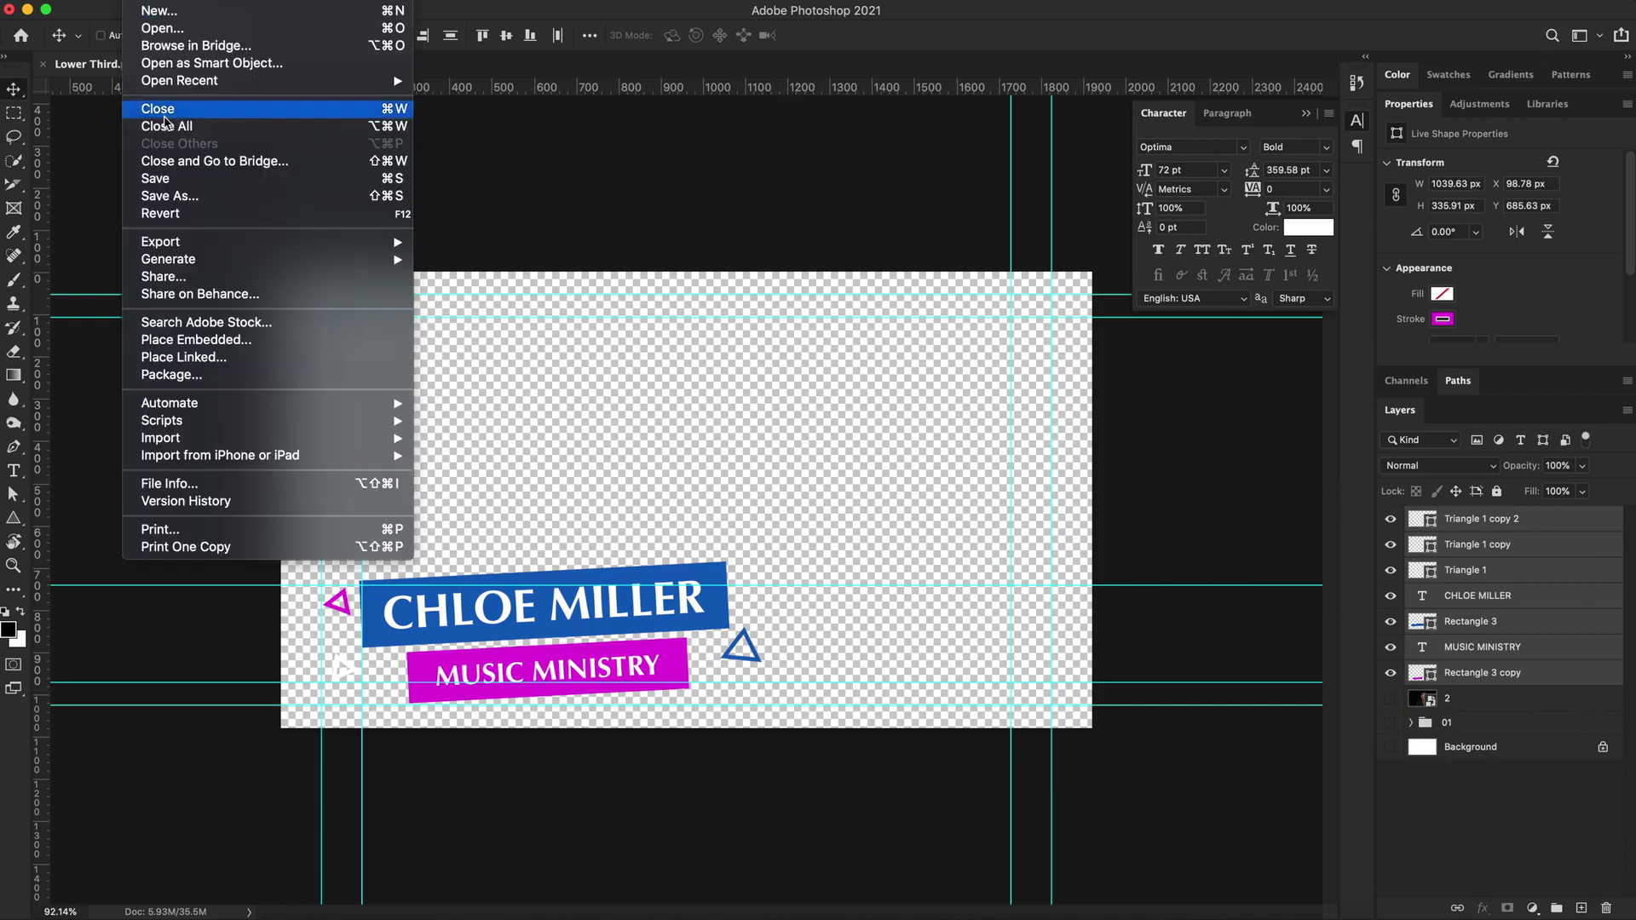
# Save as PNG, changing the earlier file name's 01 to 02, and accept the PNG options.
pyautogui.click(174, 201)
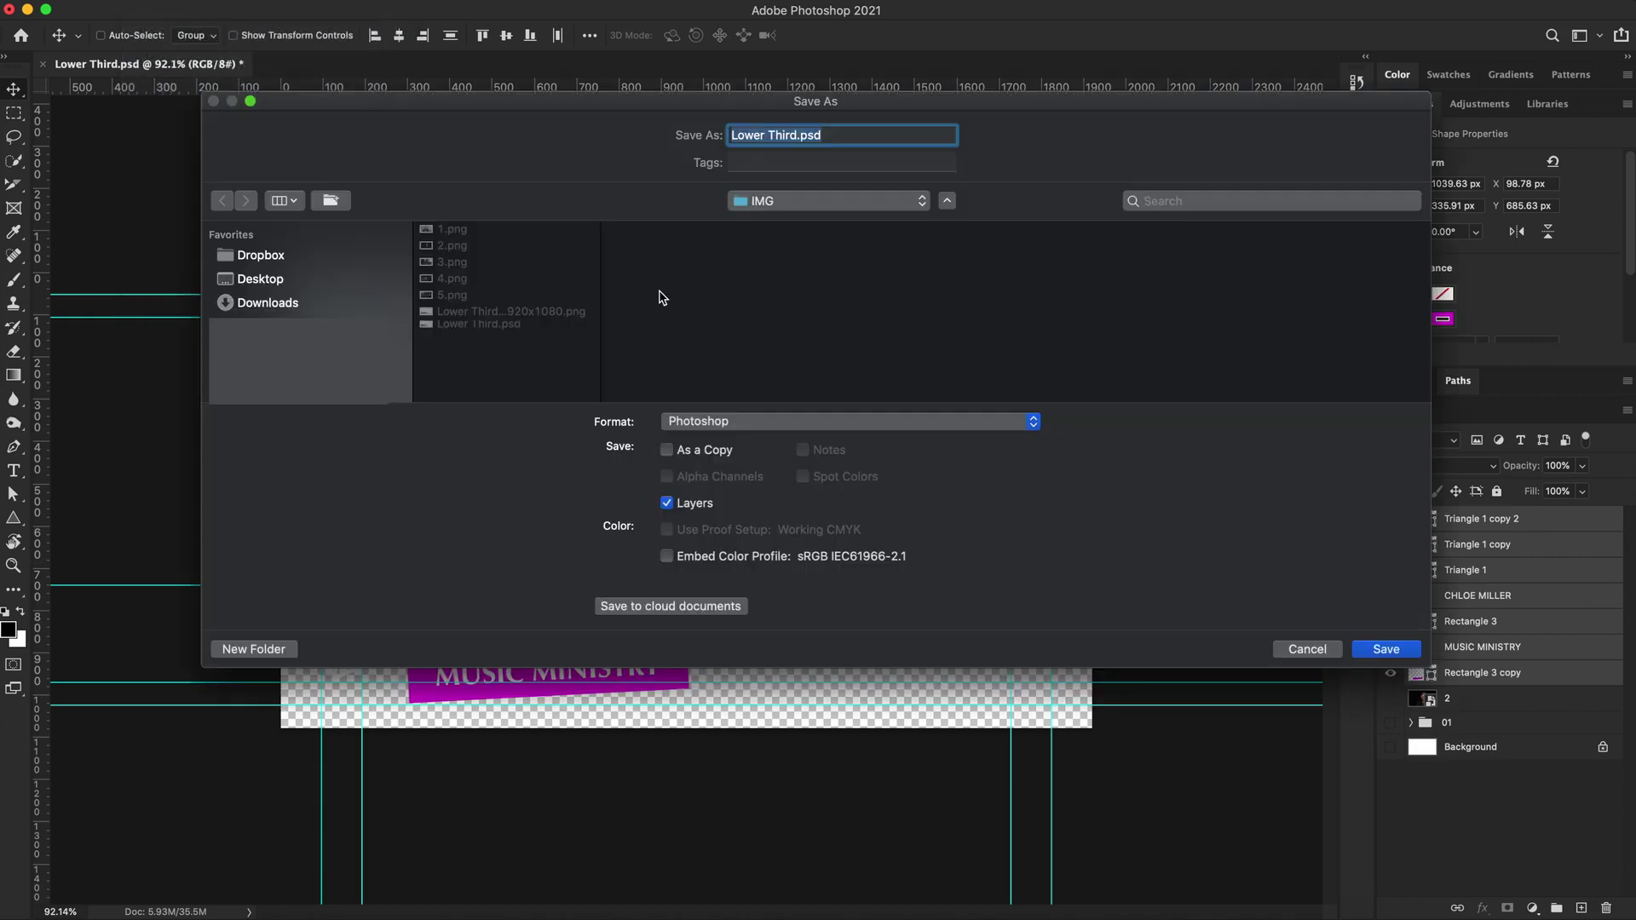
pyautogui.click(720, 419)
pyautogui.click(731, 668)
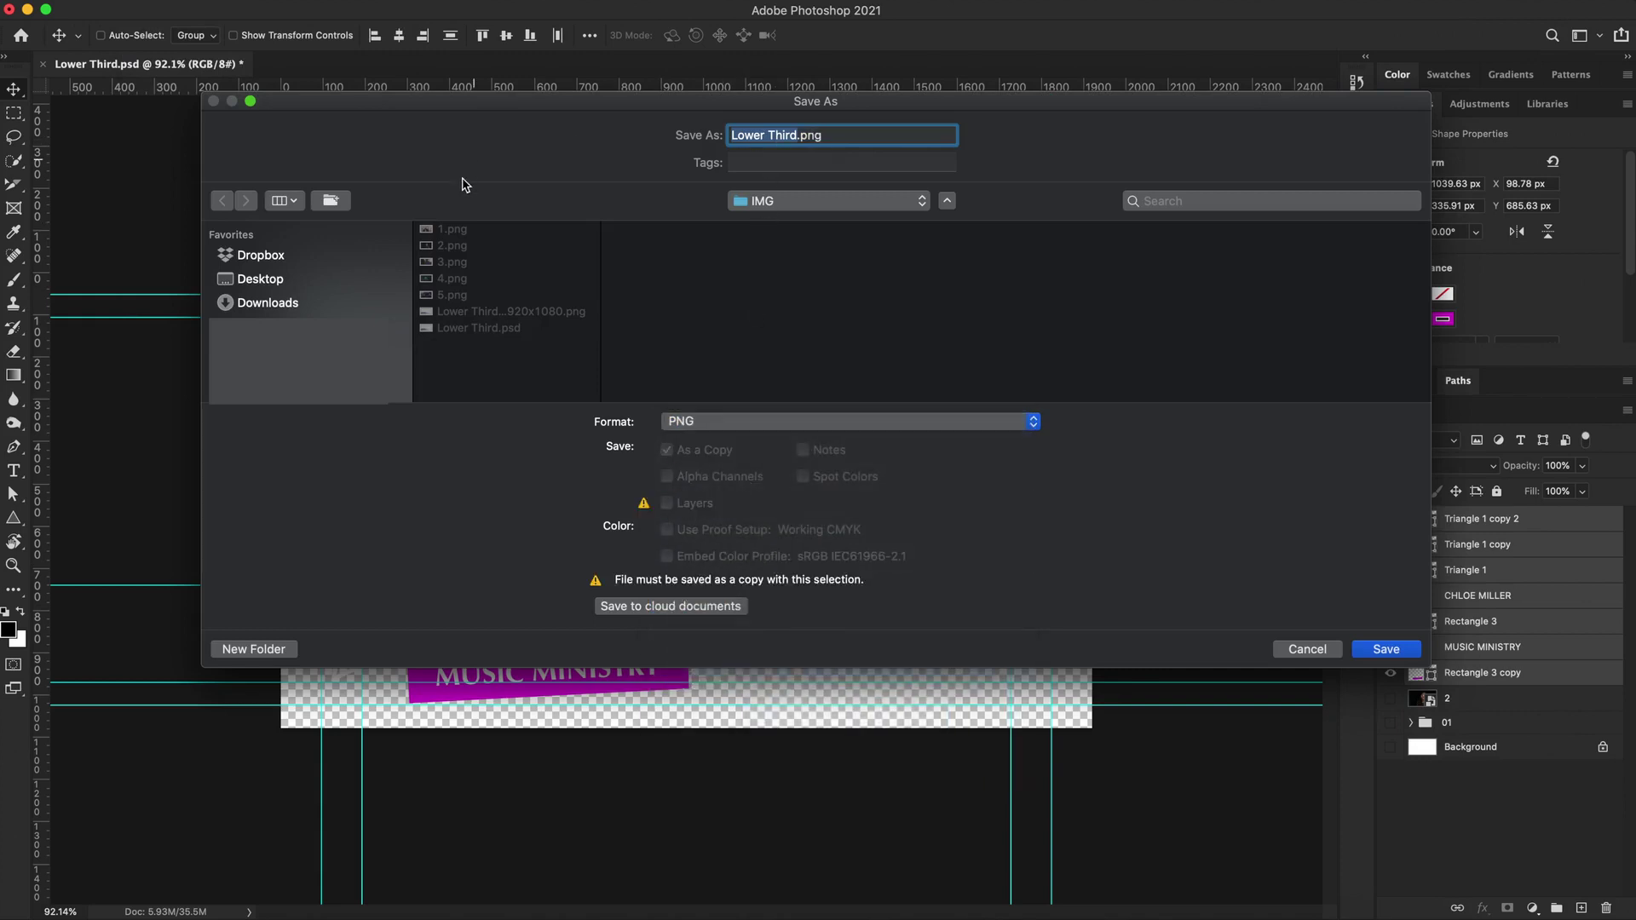
pyautogui.click(519, 311)
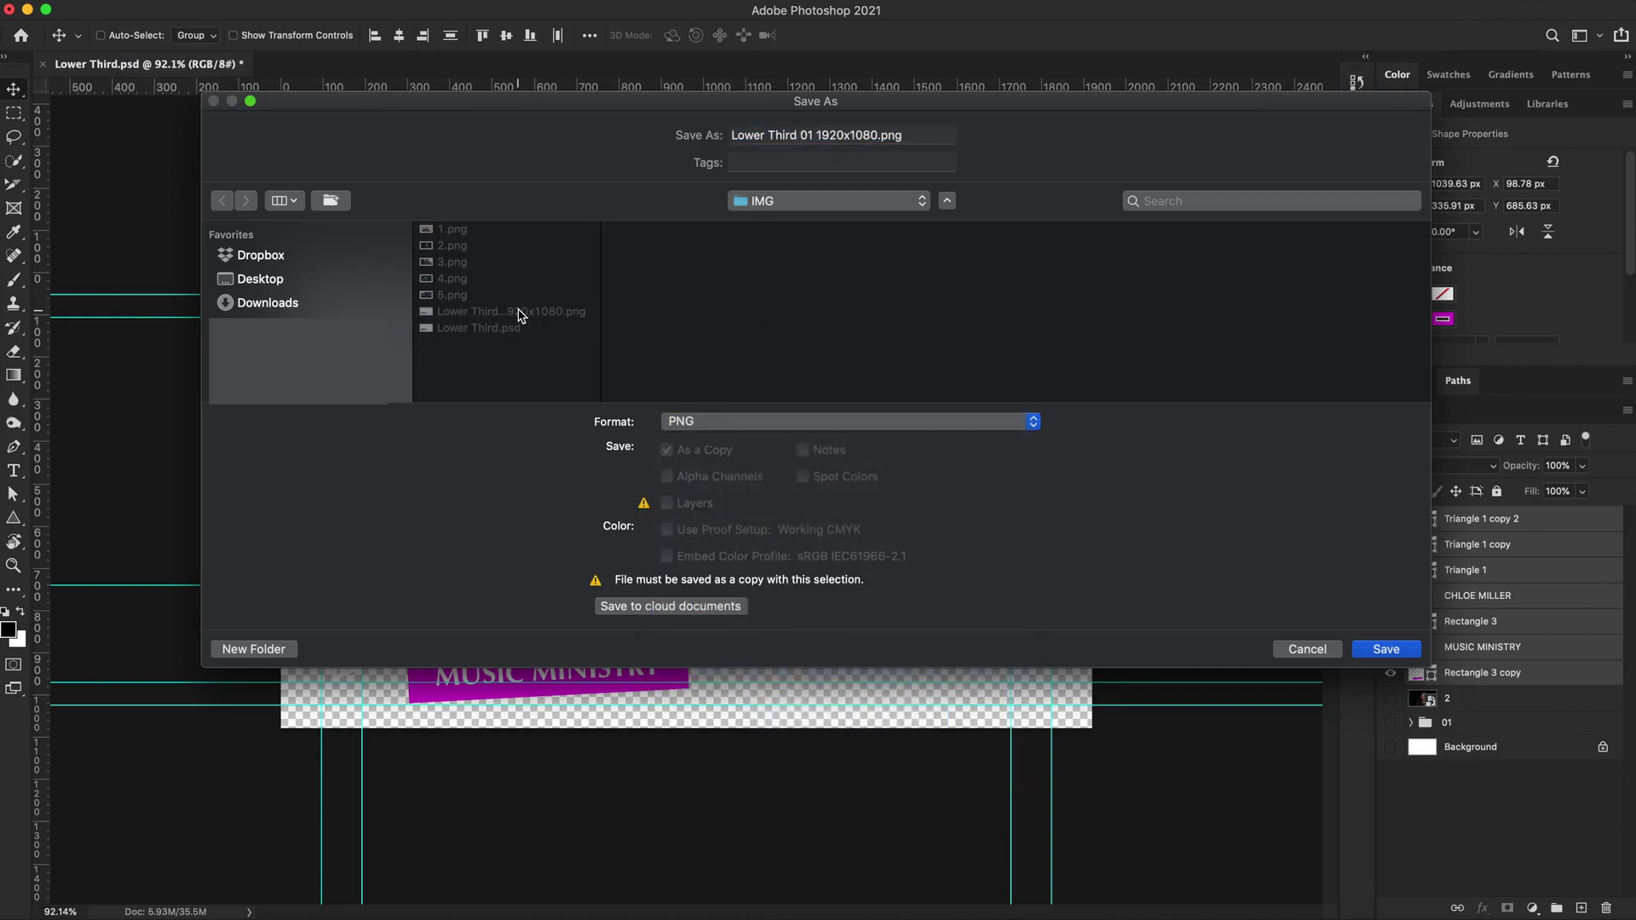
pyautogui.doubleClick(805, 136)
pyautogui.write('02')
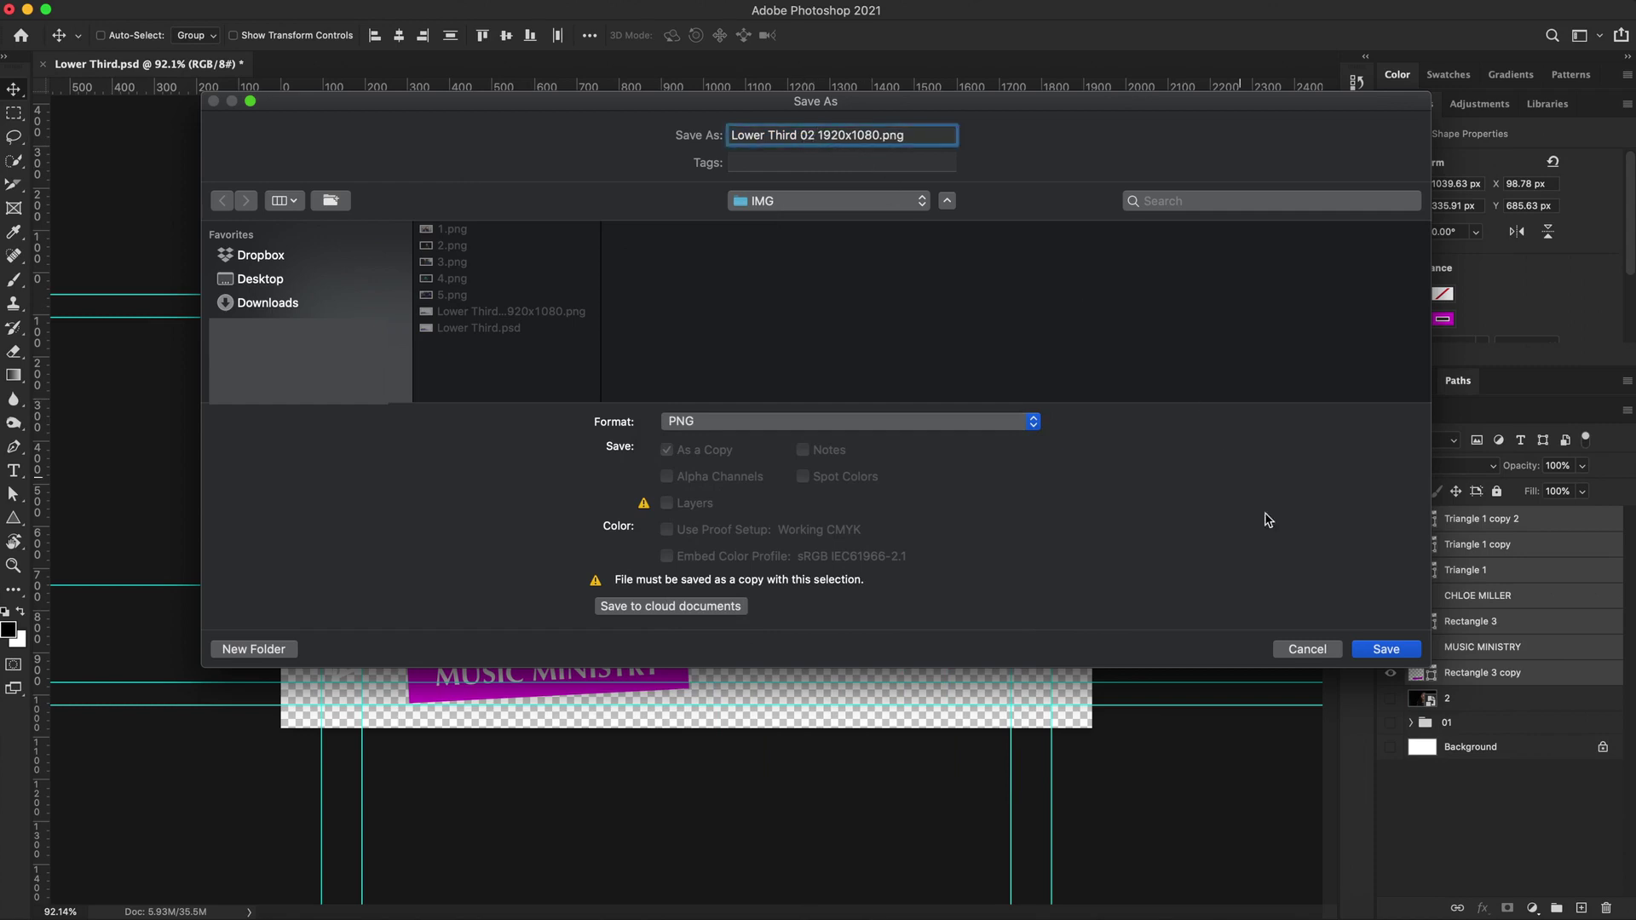
pyautogui.click(1379, 650)
pyautogui.click(769, 308)
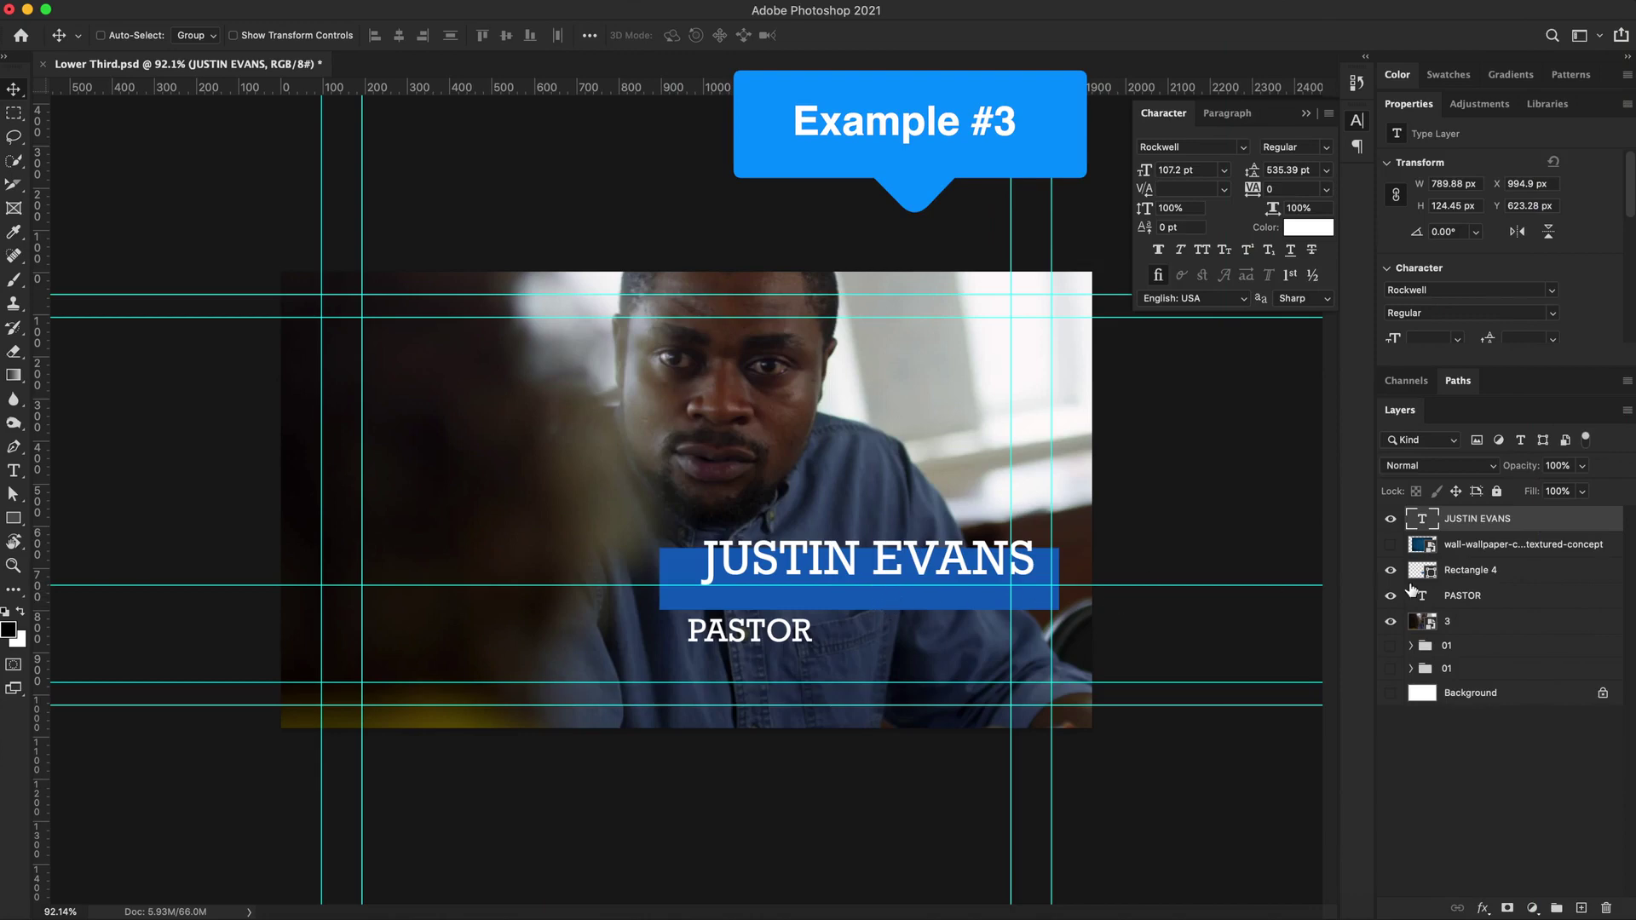
# Show the wallpaper texture layer and nudge the blue name bar slightly left.
pyautogui.click(1463, 576)
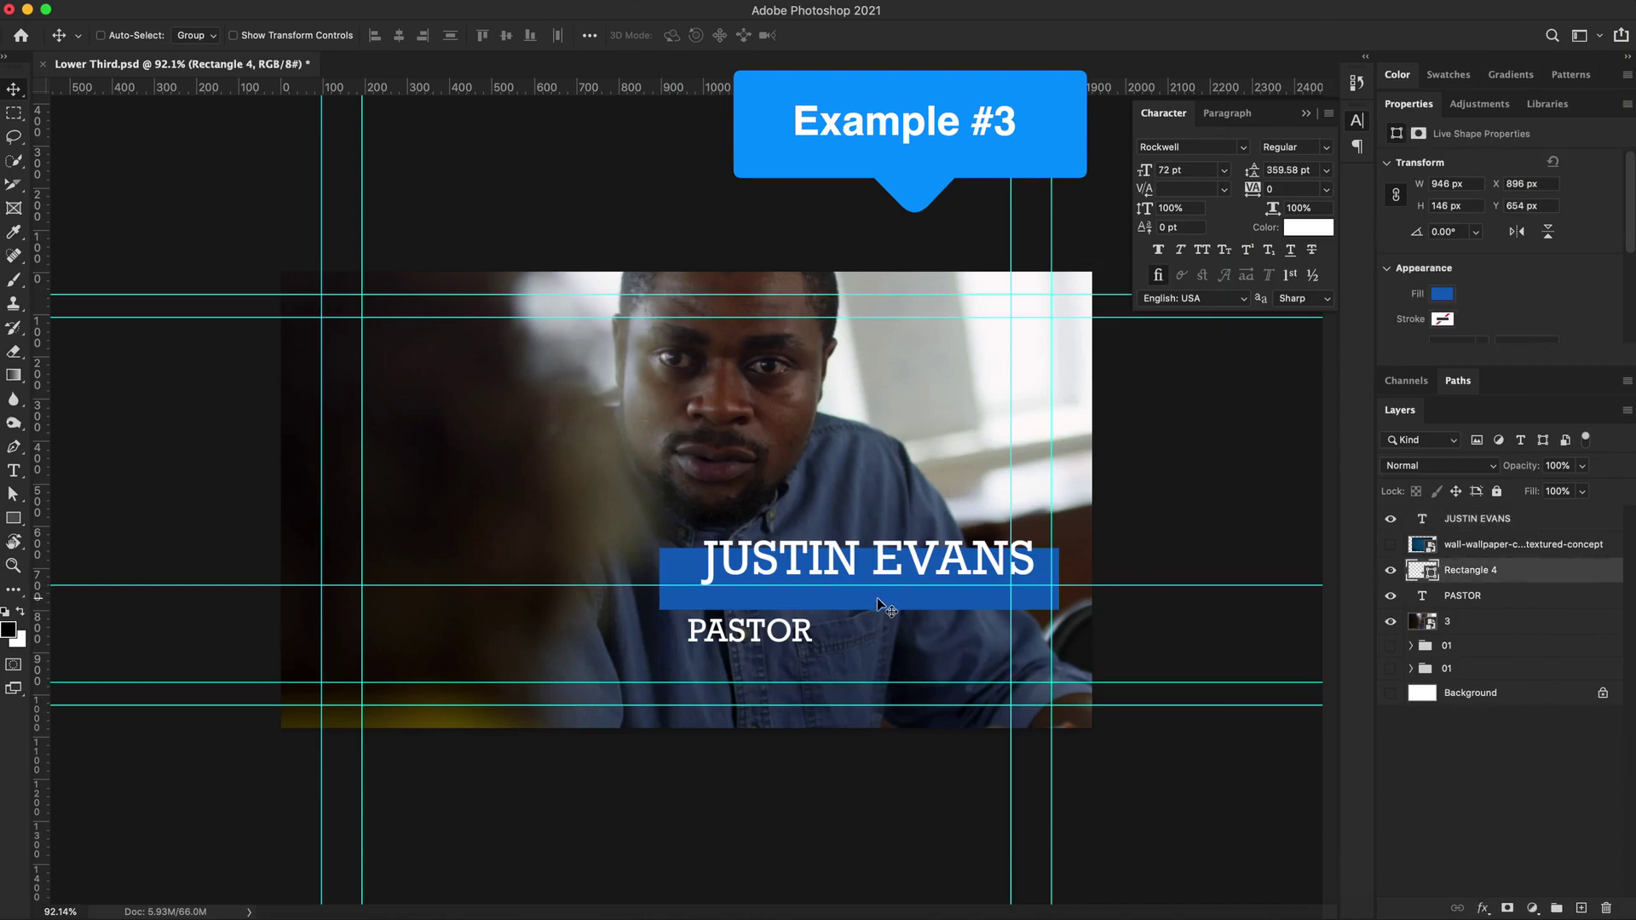
pyautogui.click(1391, 546)
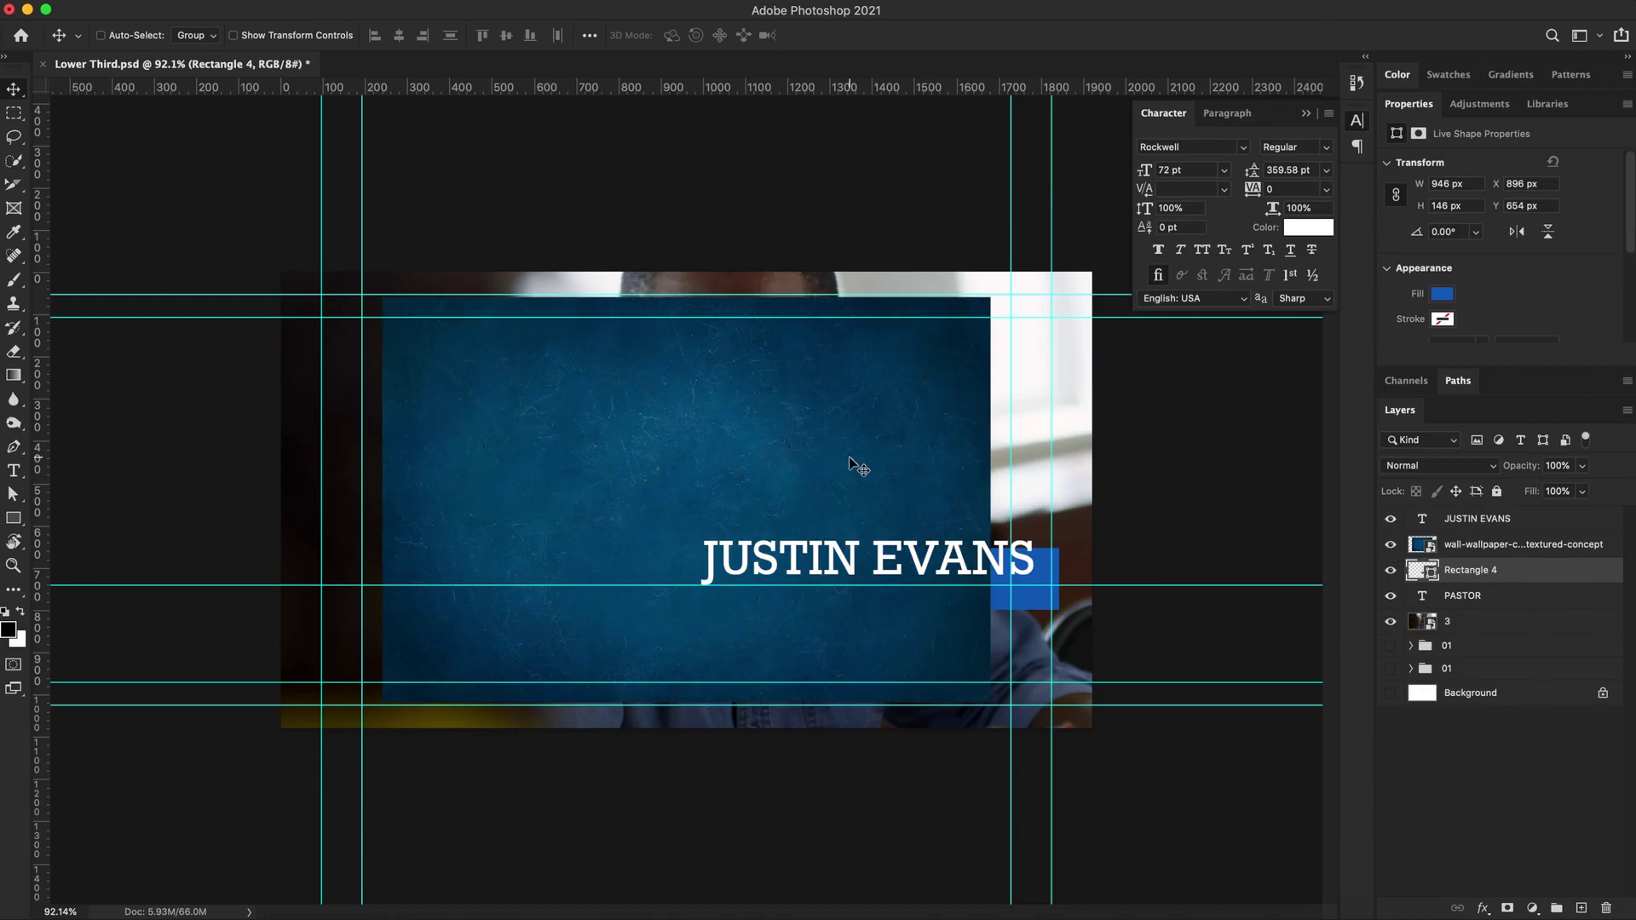
pyautogui.moveTo(849, 457)
pyautogui.mouseDown()
pyautogui.moveTo(867, 459)
pyautogui.moveTo(845, 457)
pyautogui.mouseUp()
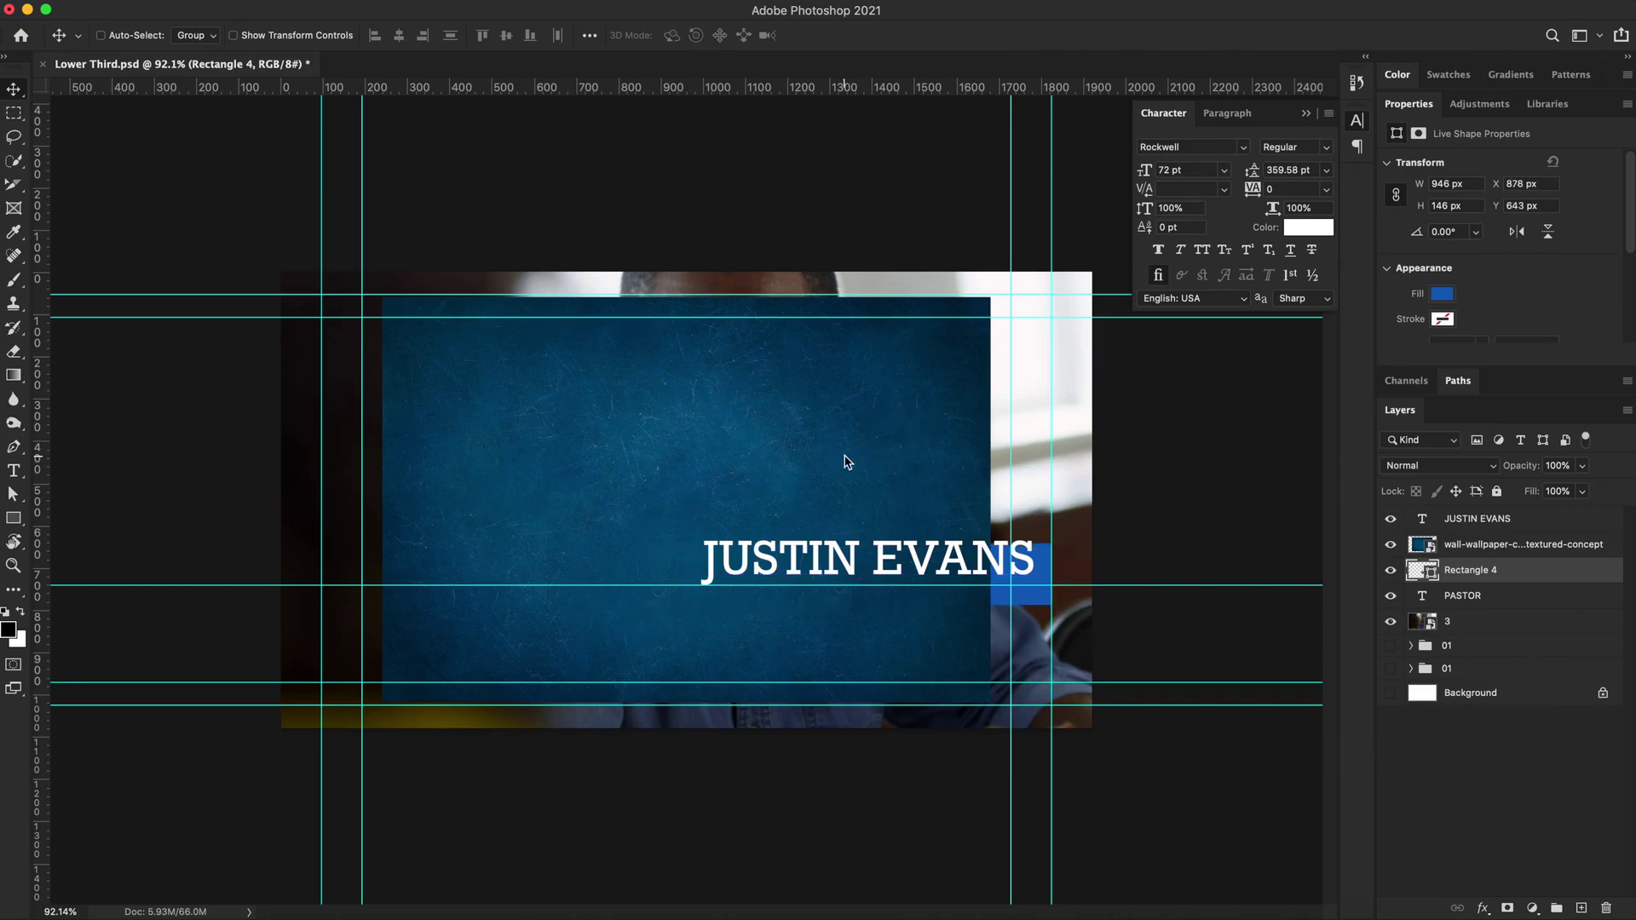
# Clip the concrete texture to Rectangle 4 and position it over the name bar.
pyautogui.click(1495, 550)
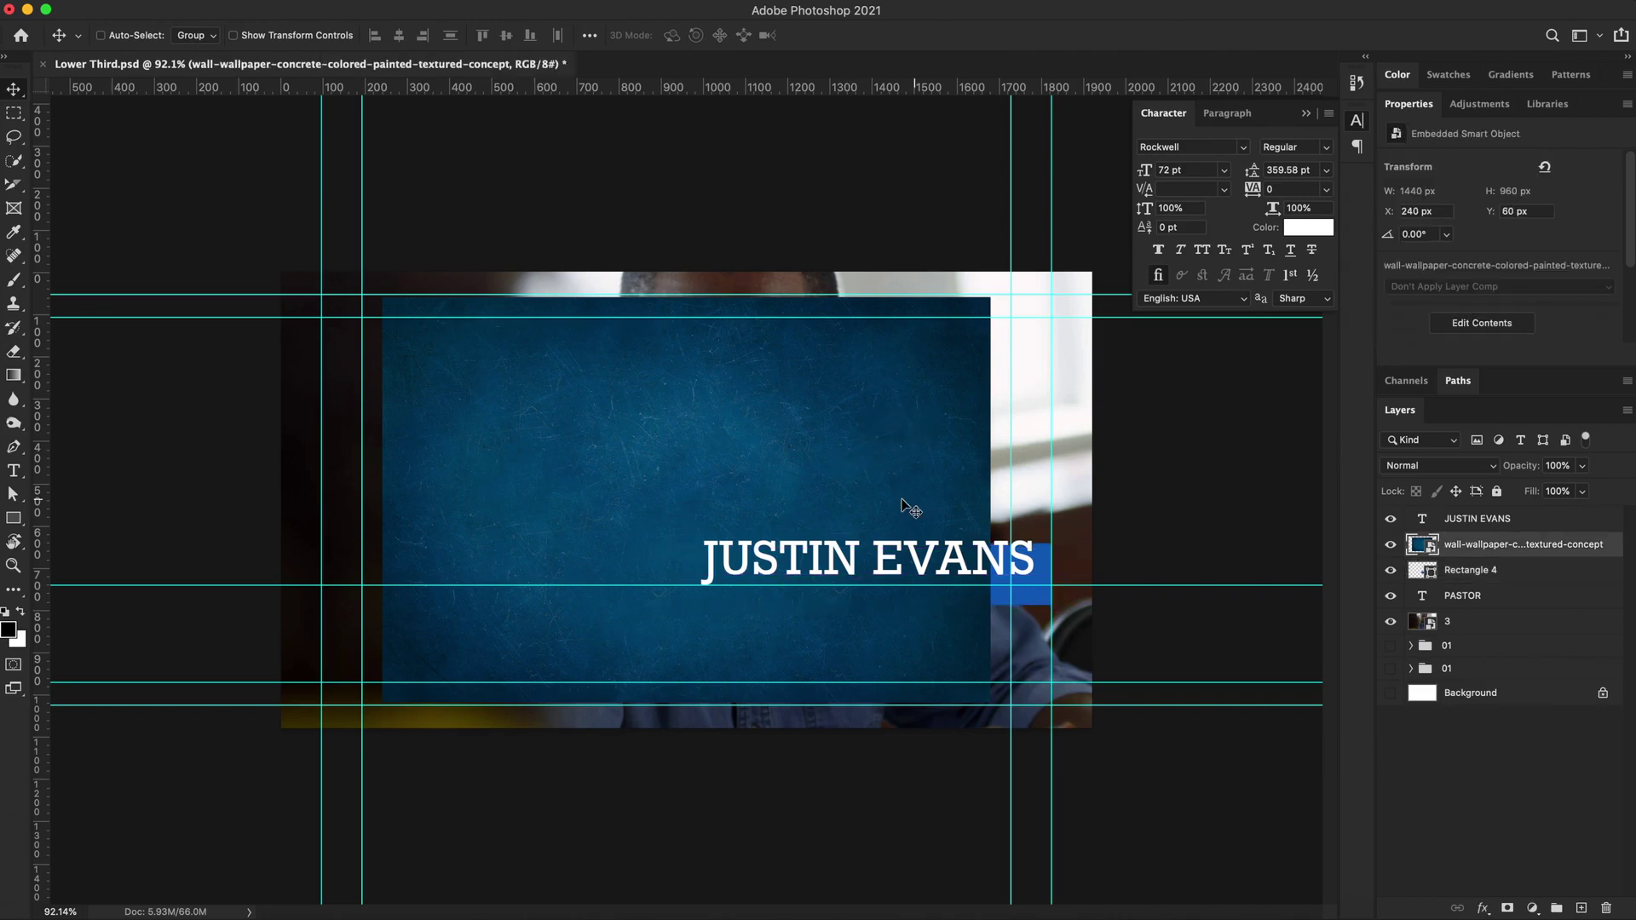
pyautogui.moveTo(878, 479); pyautogui.dragTo(702, 541)
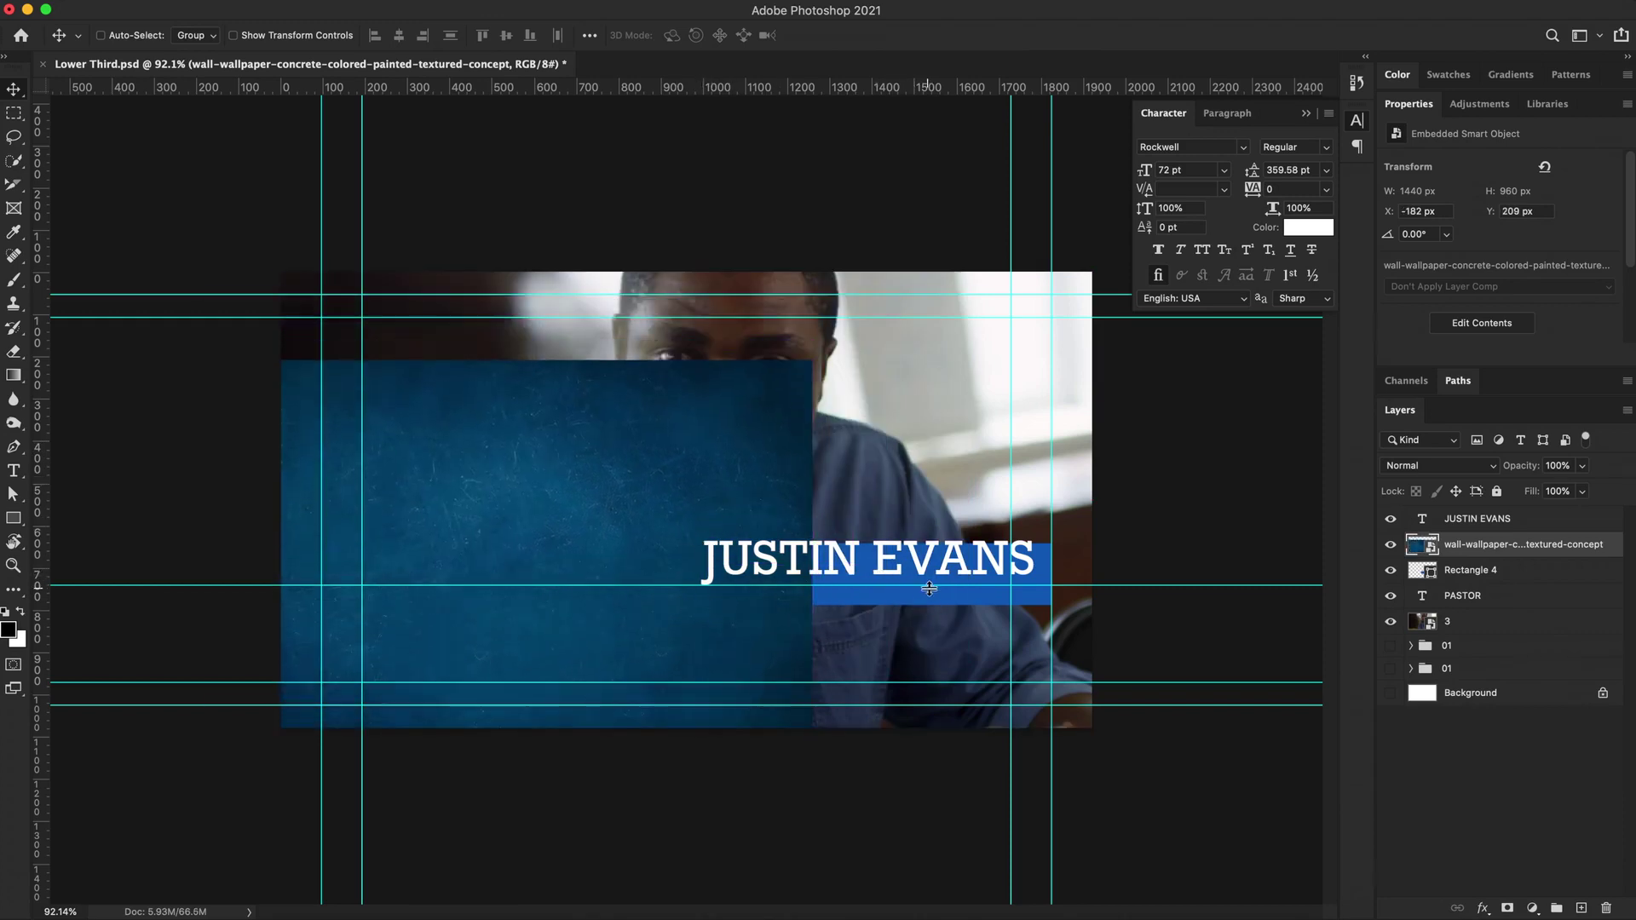
pyautogui.moveTo(706, 473); pyautogui.dragTo(990, 415)
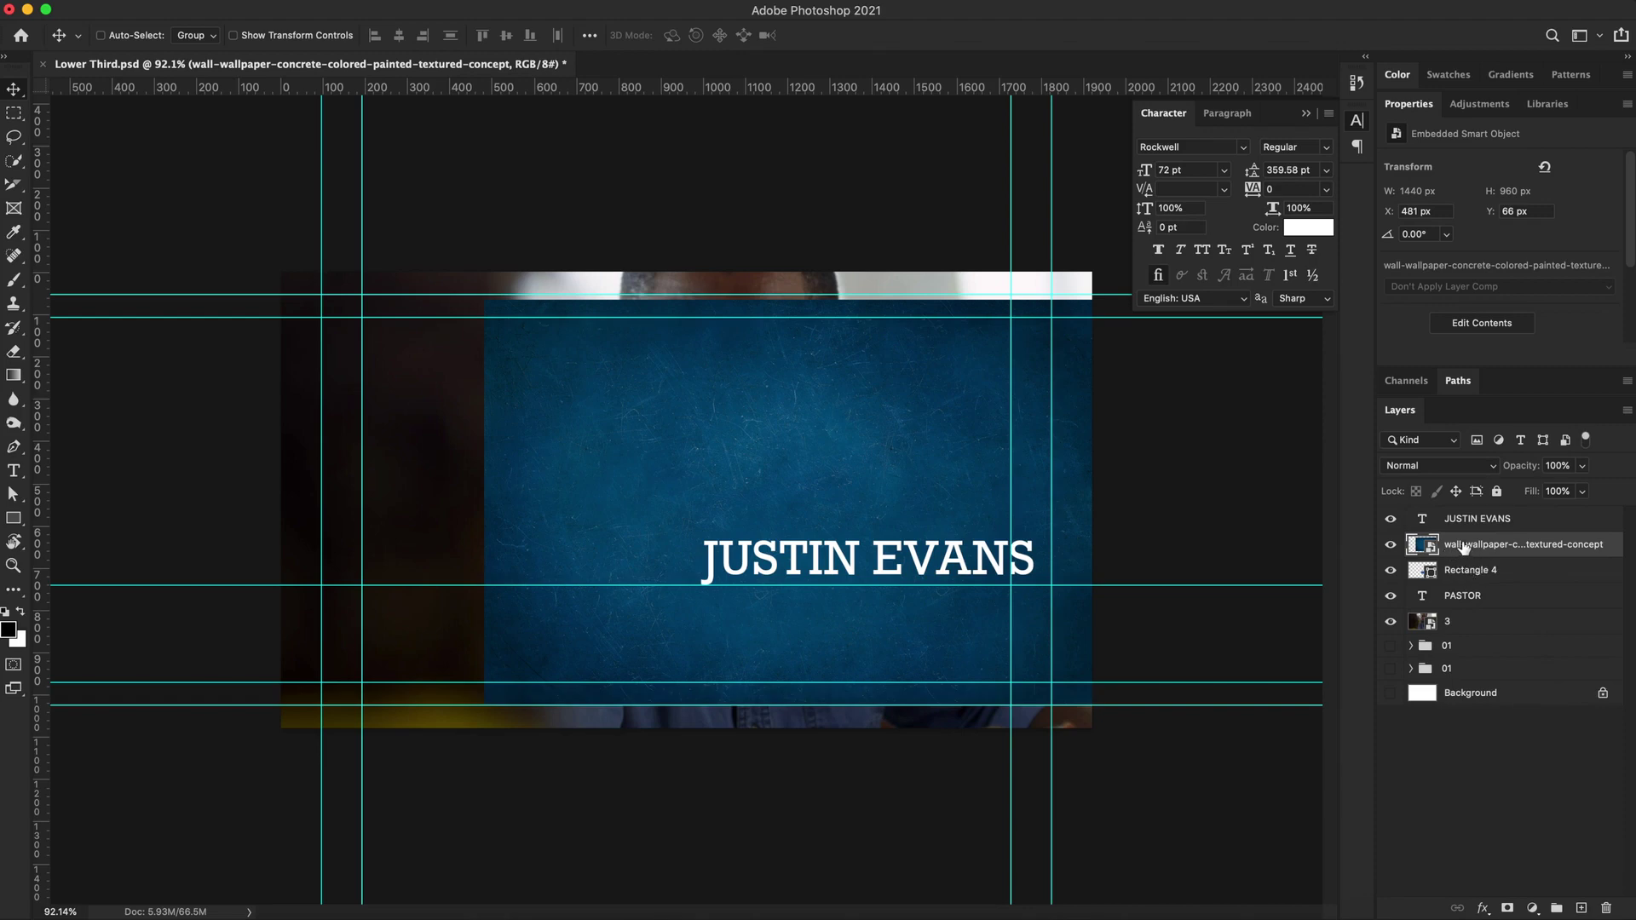
pyautogui.moveTo(1466, 565); pyautogui.dragTo(1466, 552)
pyautogui.keyDown('alt'); pyautogui.click(1466, 552); pyautogui.keyUp('alt')
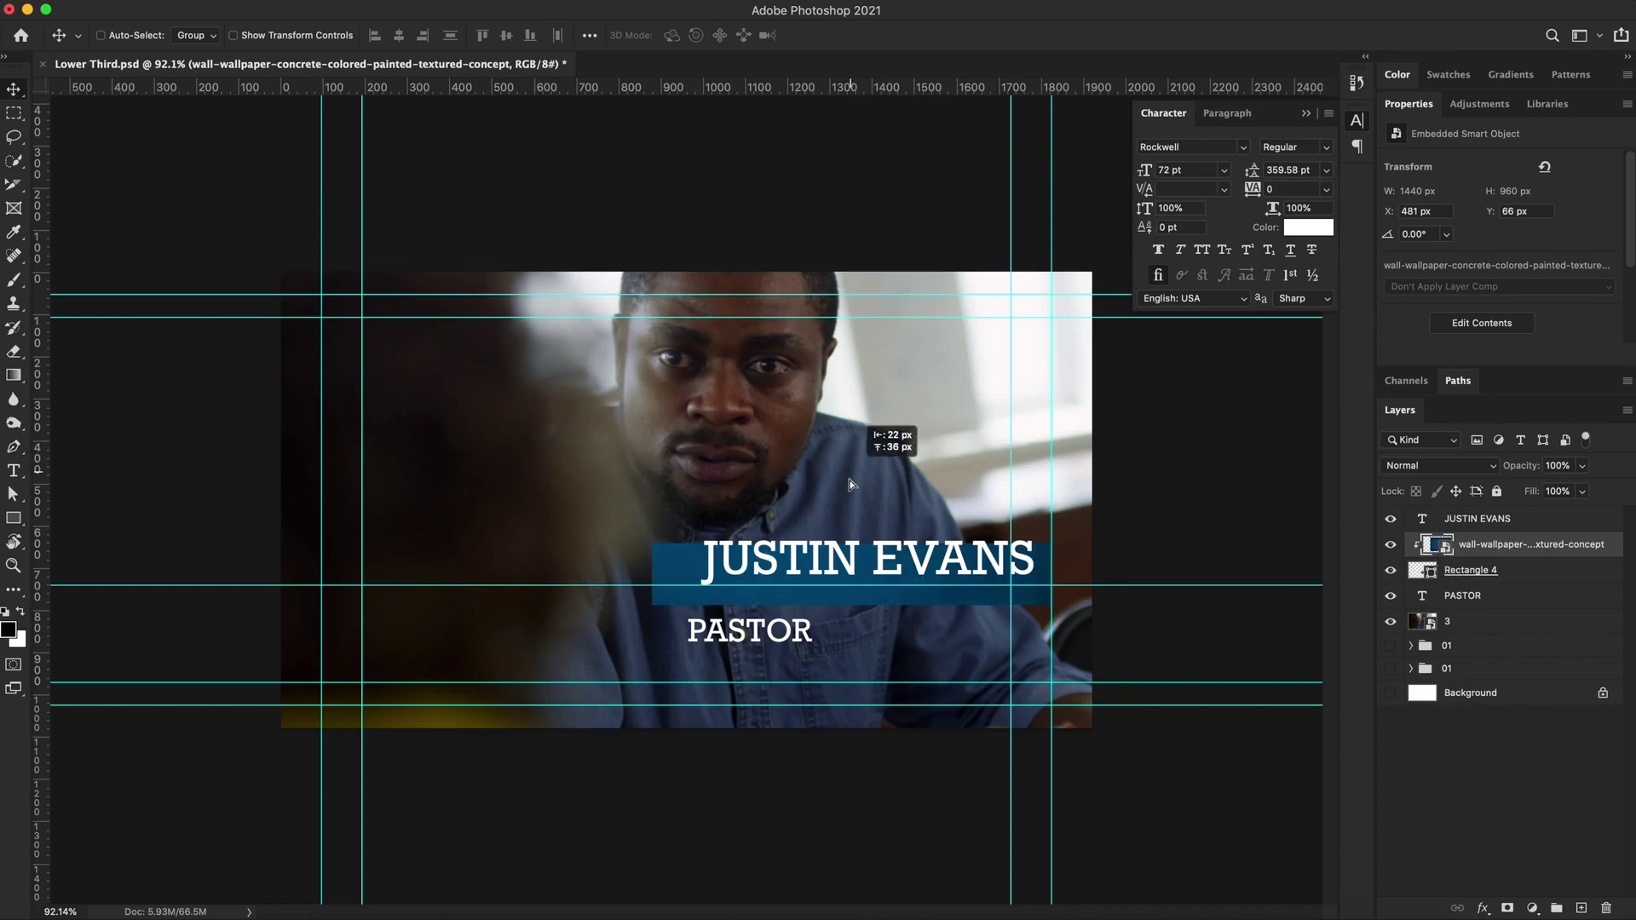
pyautogui.moveTo(850, 479); pyautogui.dragTo(959, 473)
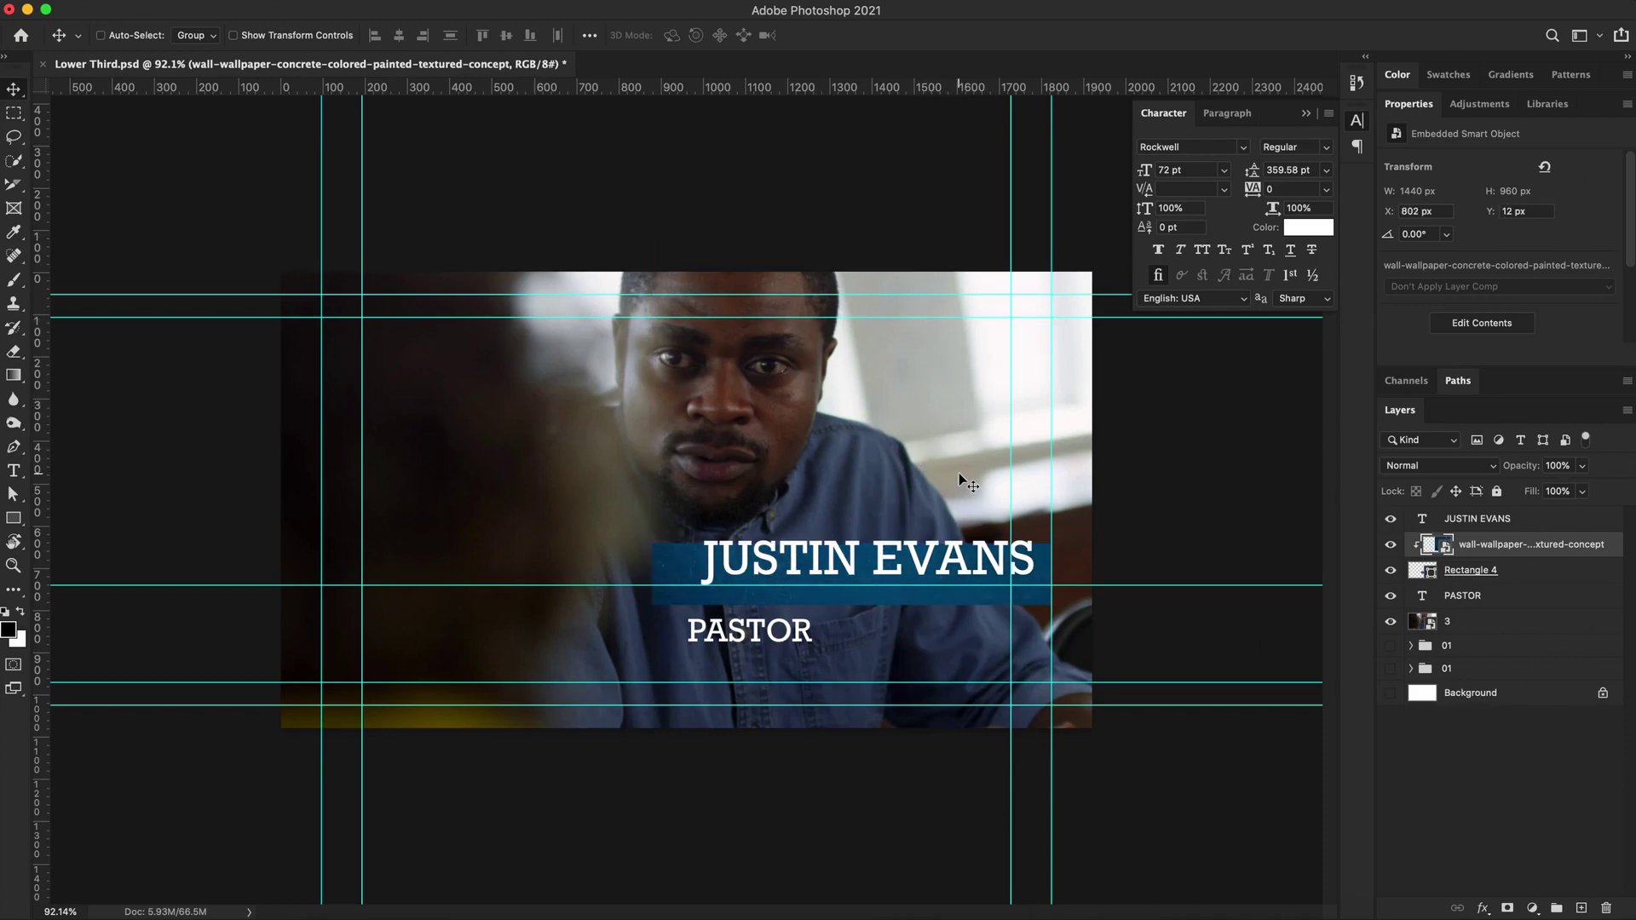
pyautogui.scroll(5, 959, 473)
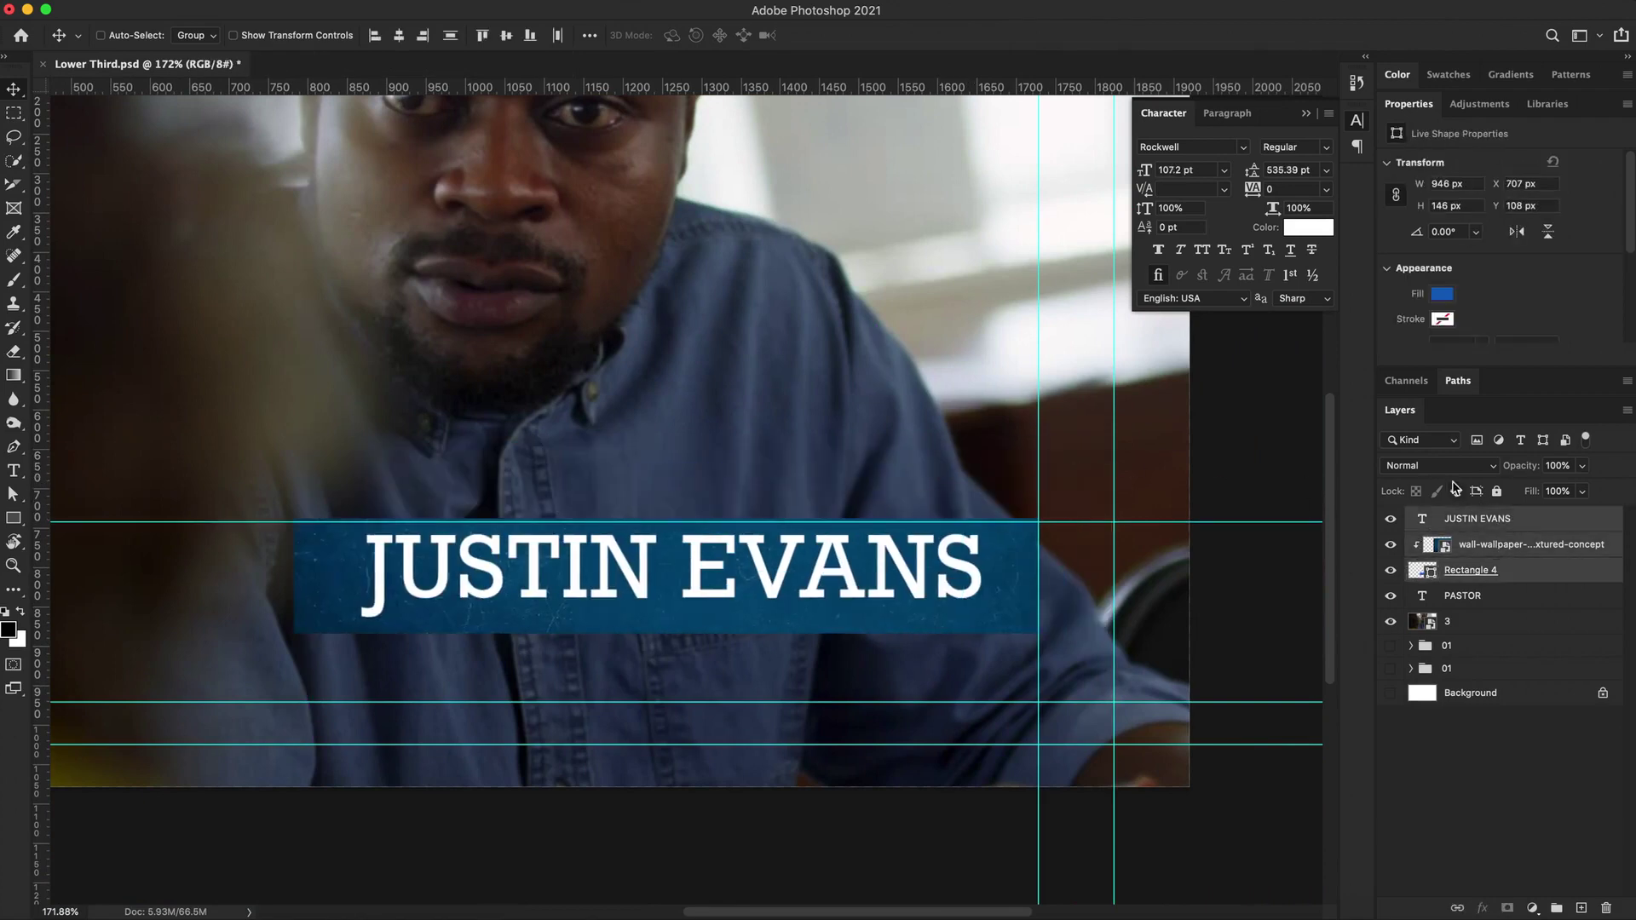
pyautogui.click(1514, 572)
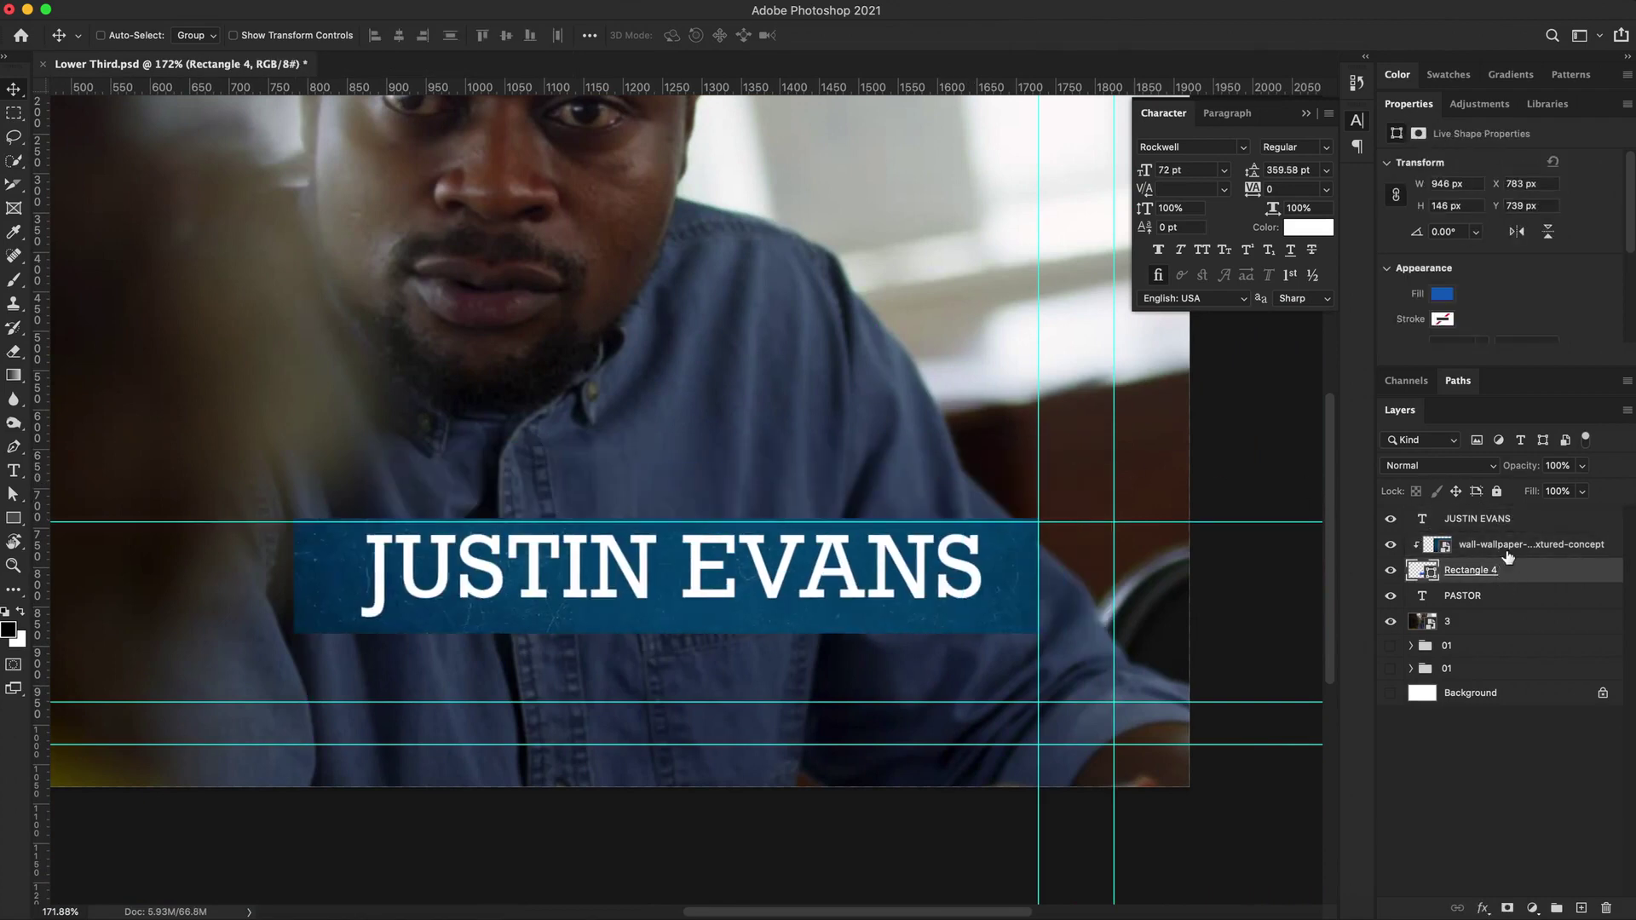
pyautogui.keyDown('super'); pyautogui.click(1514, 520); pyautogui.keyUp('super')
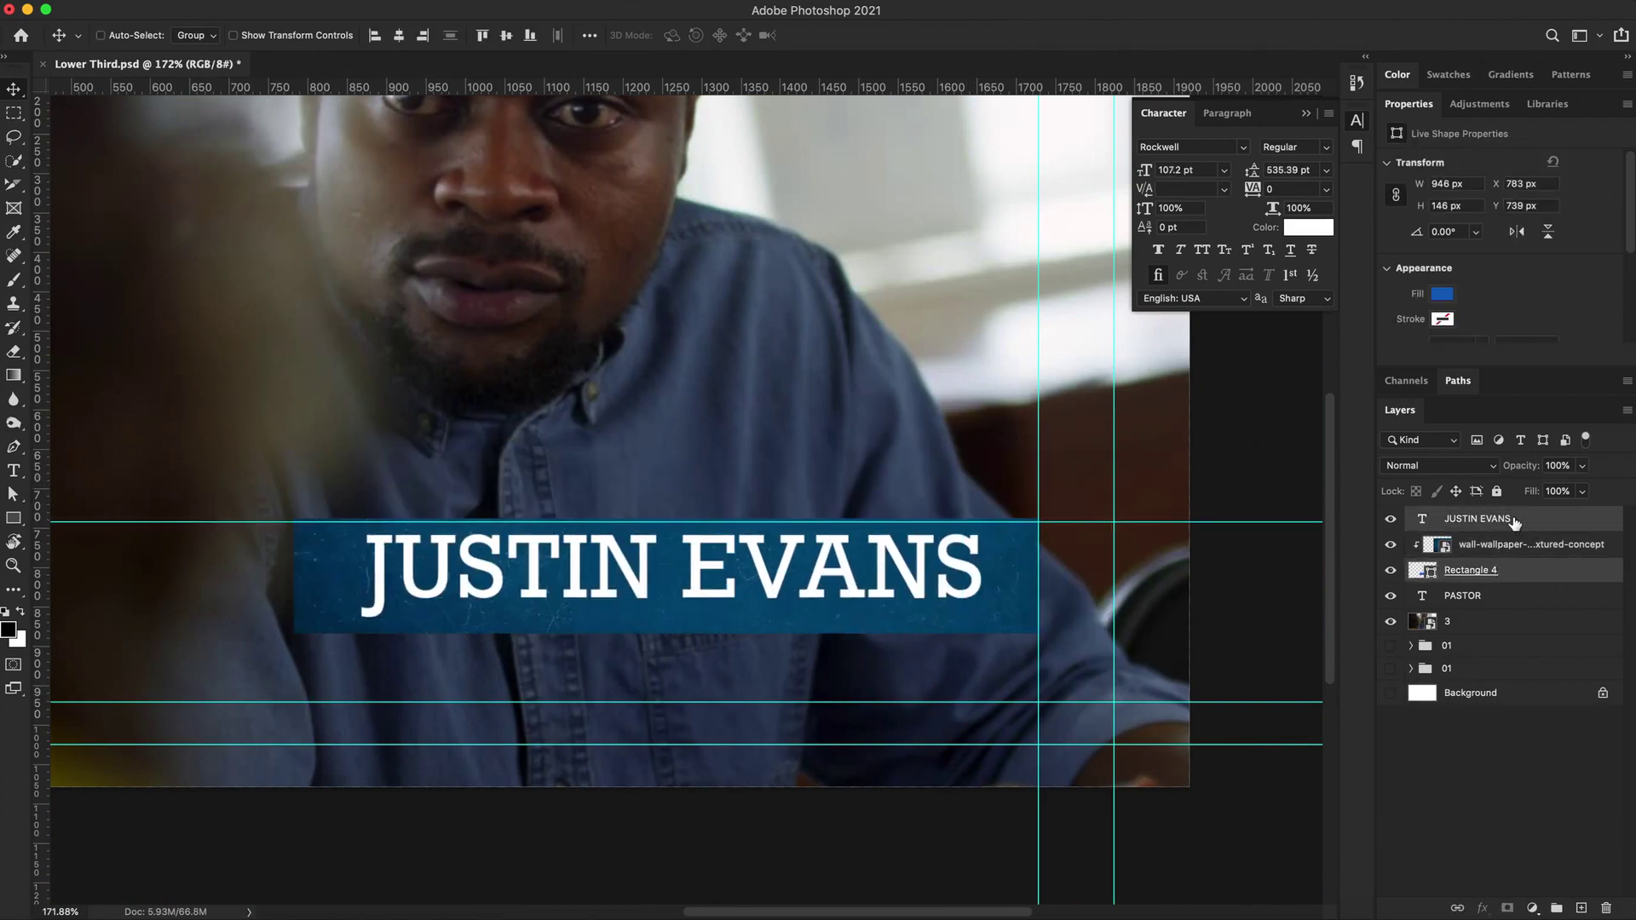
pyautogui.click(1508, 576)
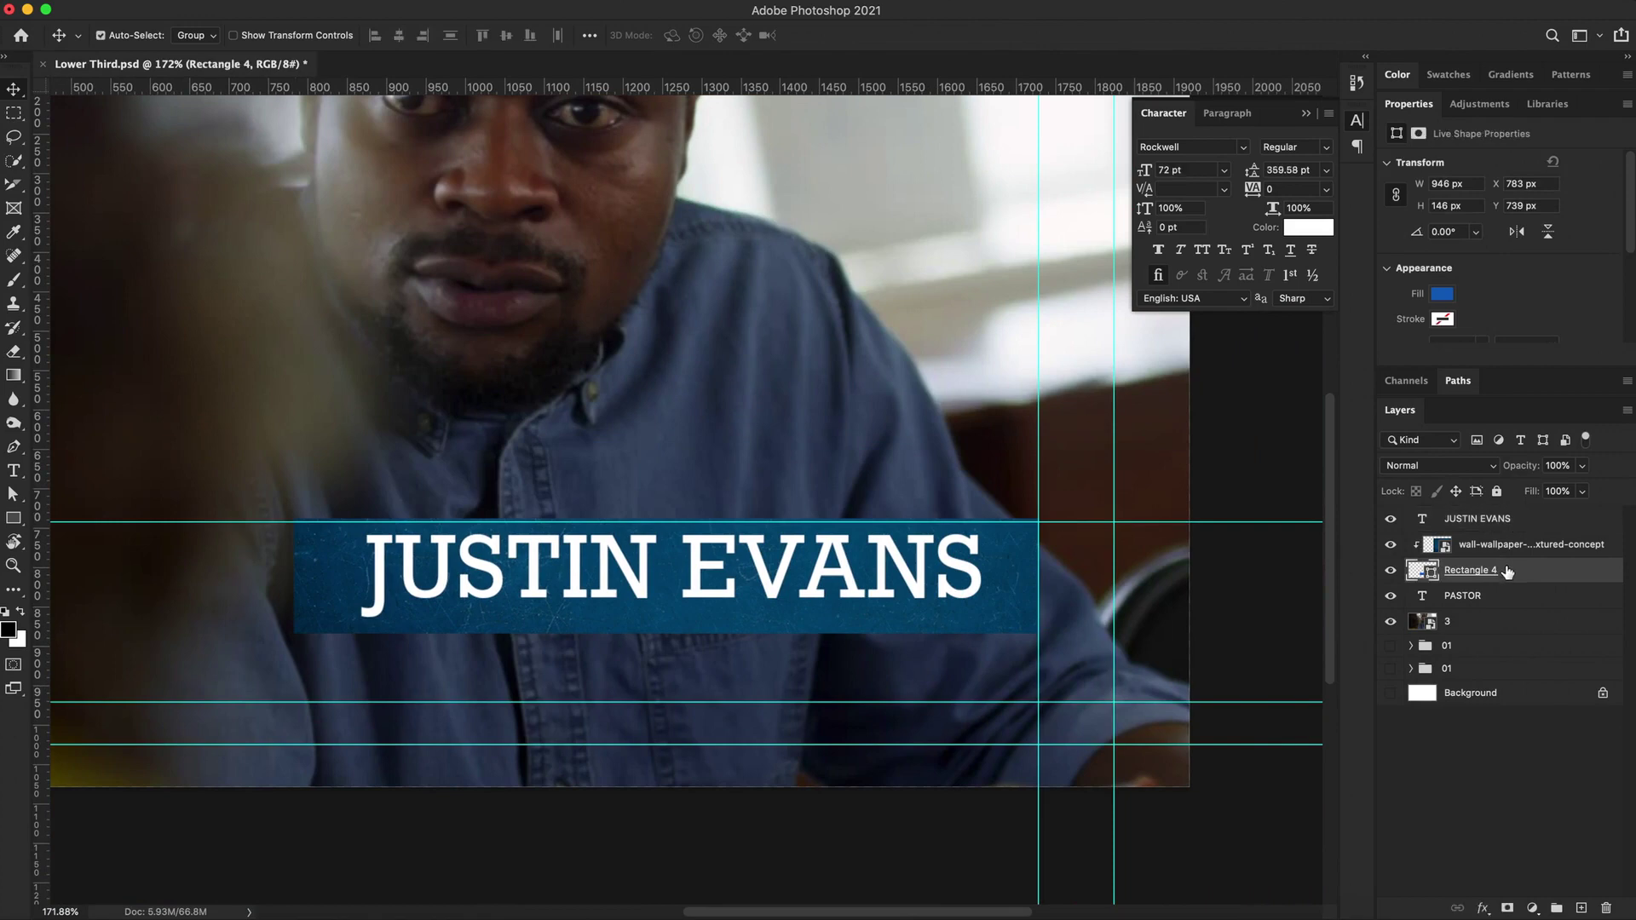
pyautogui.keyDown('super'); pyautogui.click(1522, 524); pyautogui.keyUp('super')
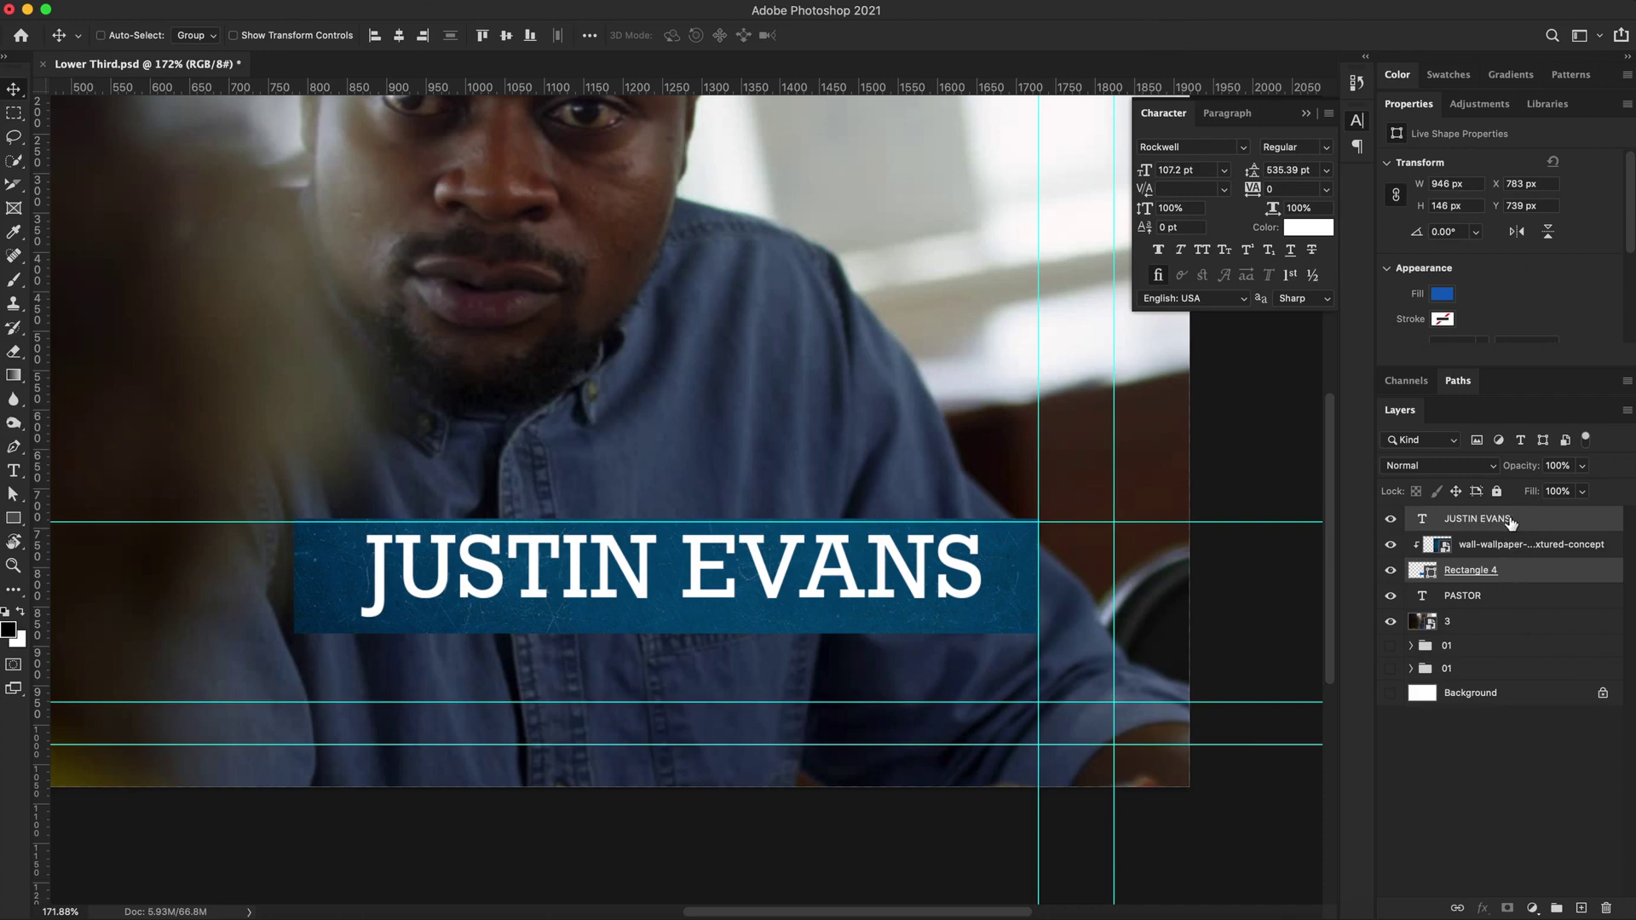
pyautogui.click(399, 38)
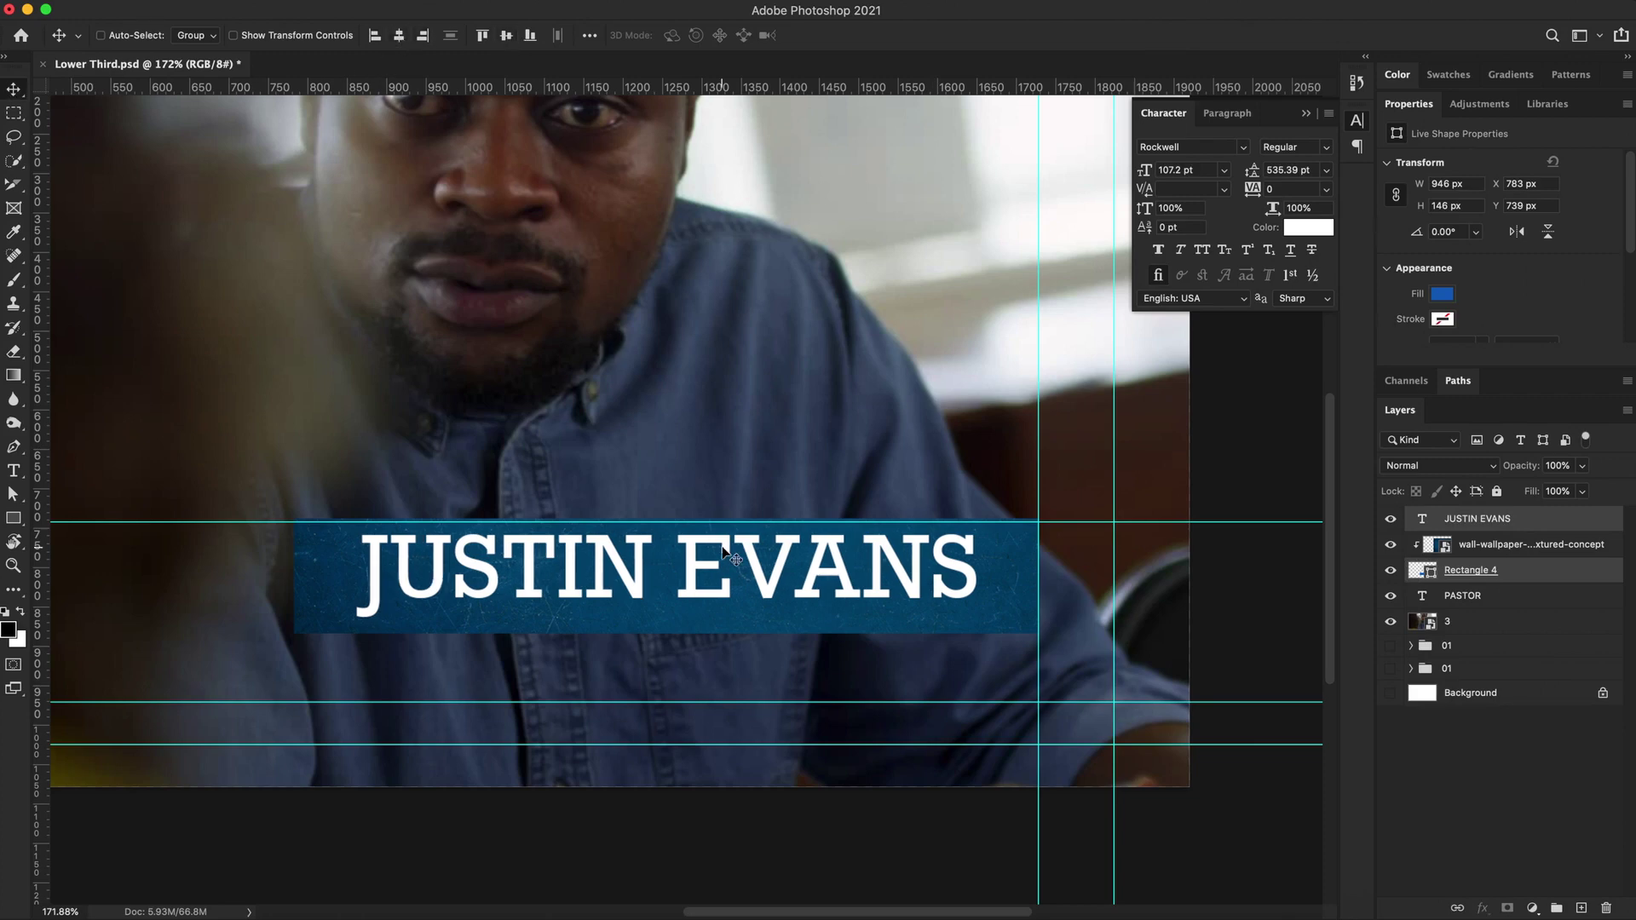
pyautogui.hotkey('alt', '[')
pyautogui.moveTo(729, 556); pyautogui.dragTo(880, 659)
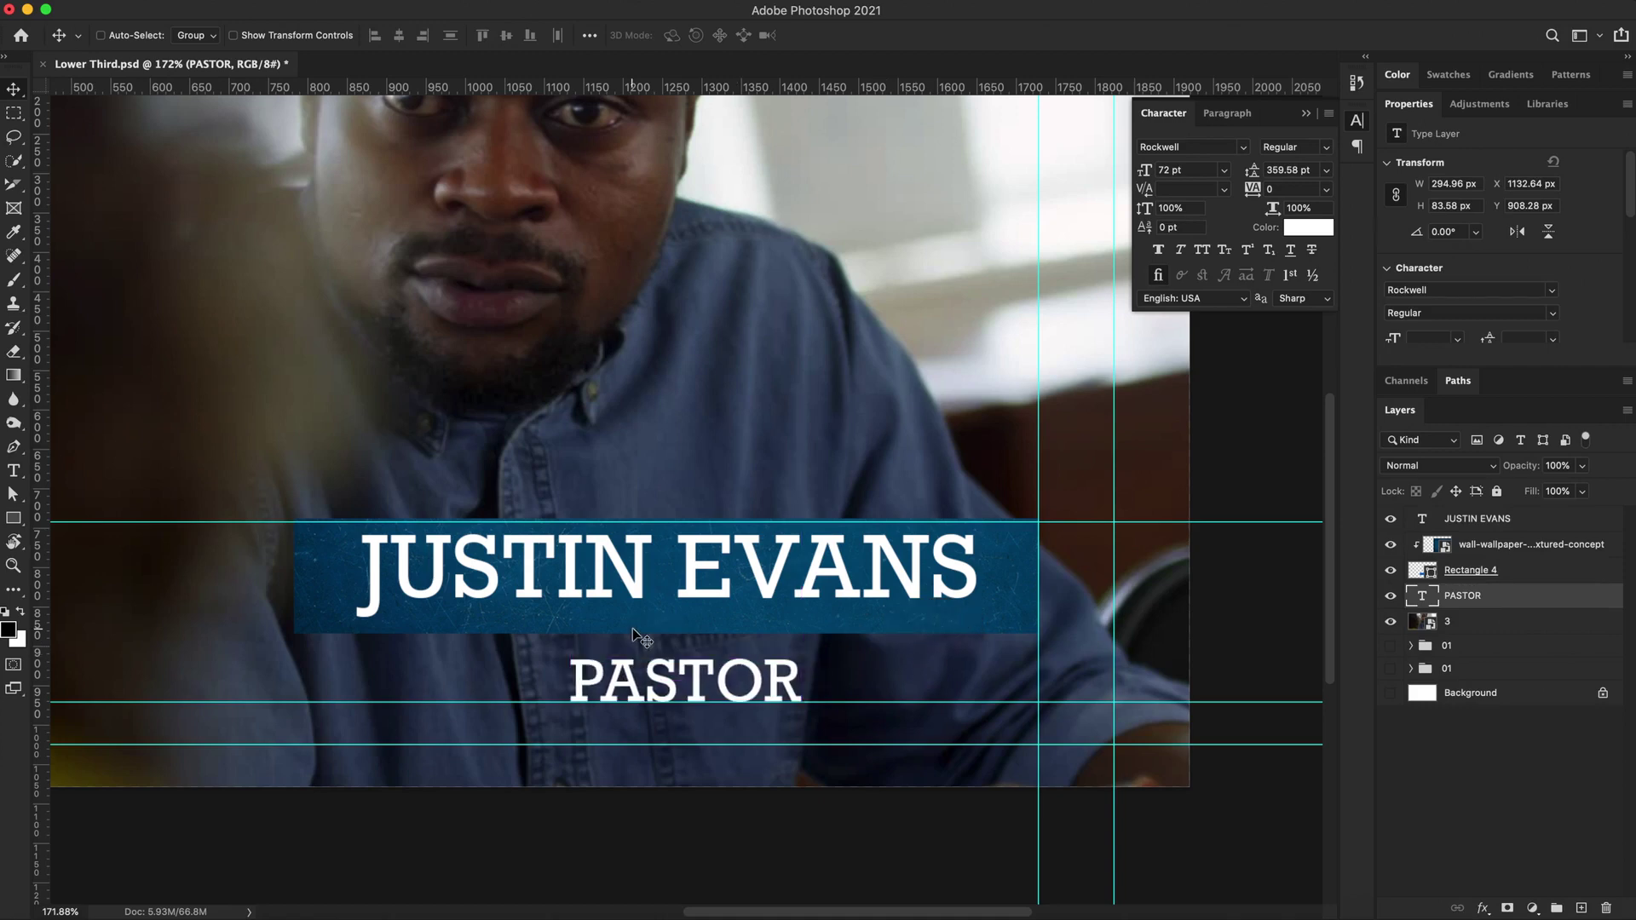
# Draw a black rectangle under the name bar with no outline.
pyautogui.click(14, 518)
pyautogui.moveTo(495, 646); pyautogui.dragTo(837, 720)
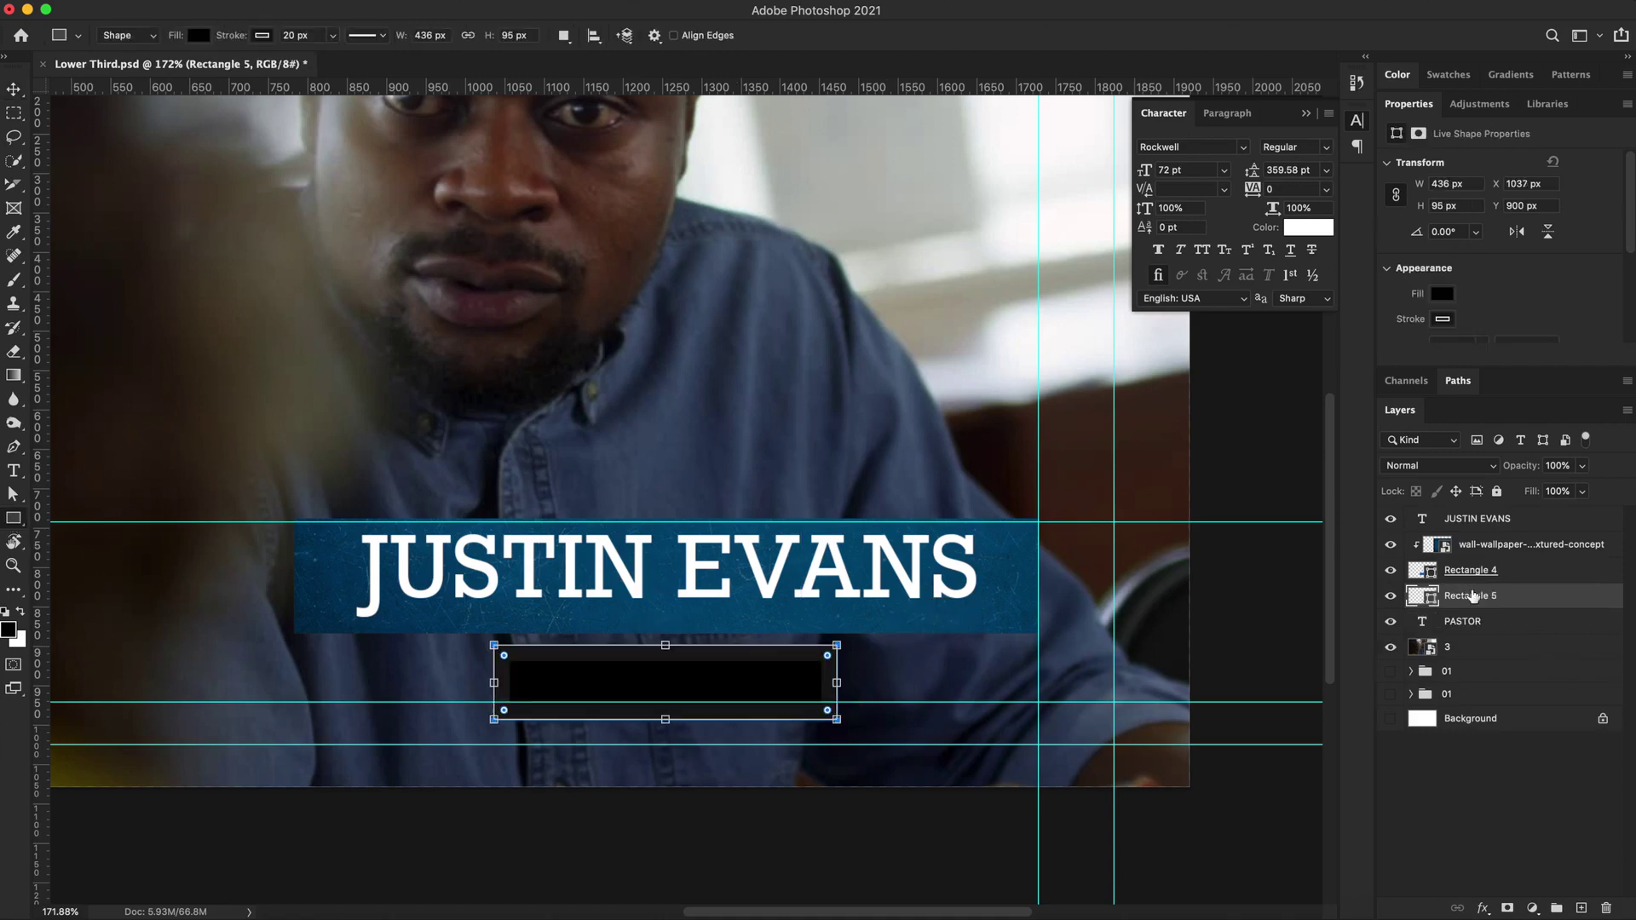
pyautogui.click(1443, 319)
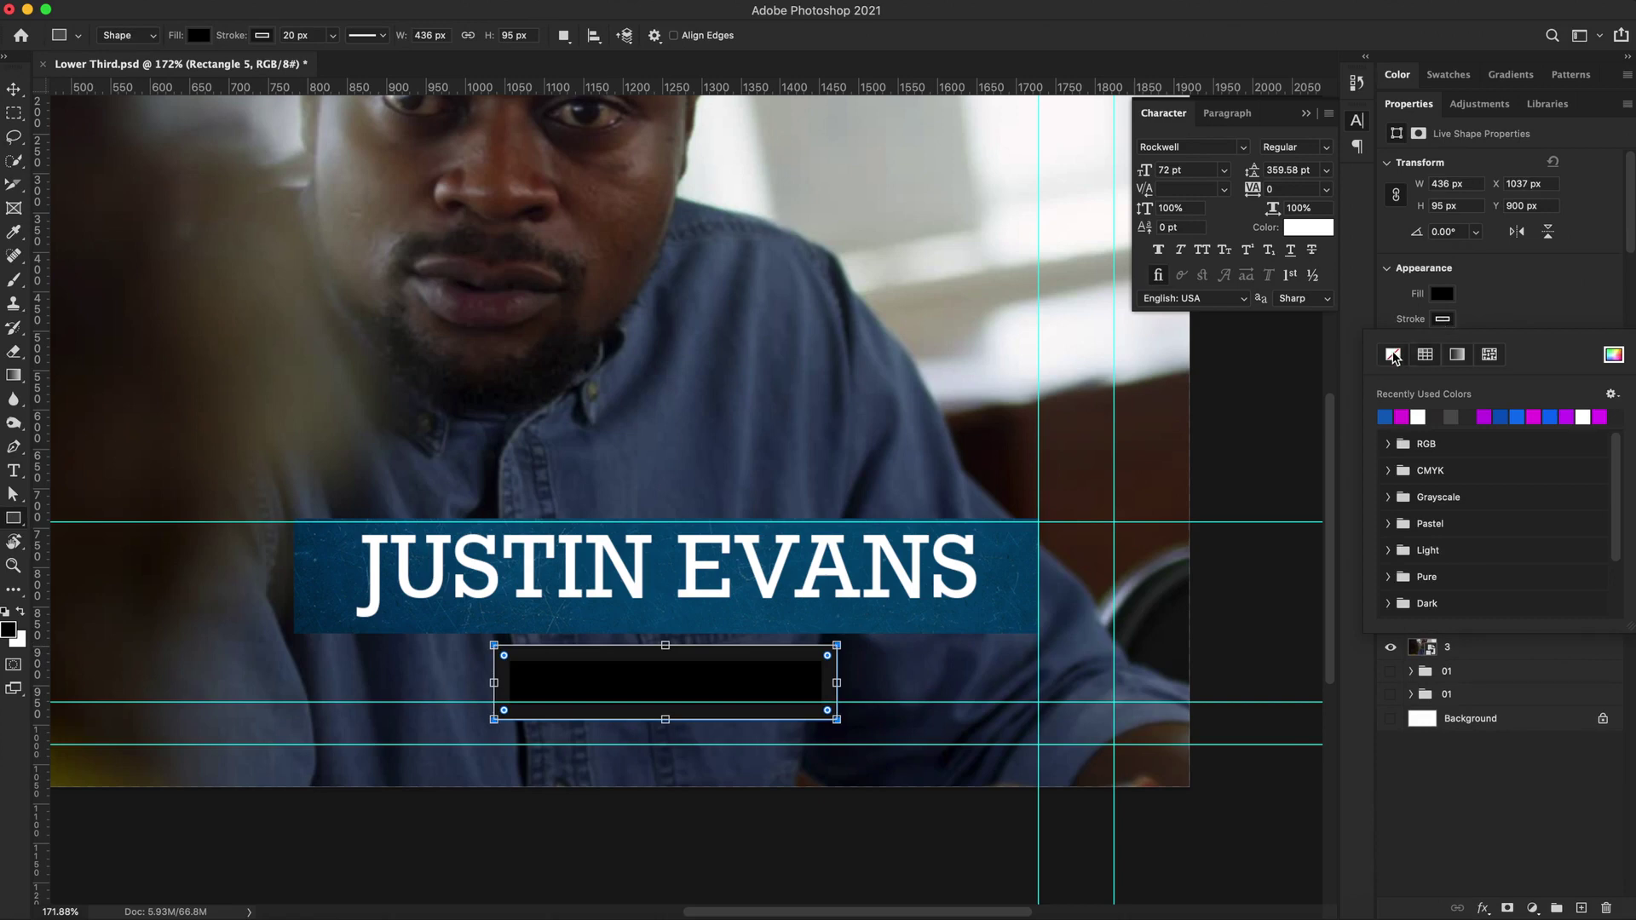
pyautogui.click(1394, 357)
pyautogui.click(1467, 303)
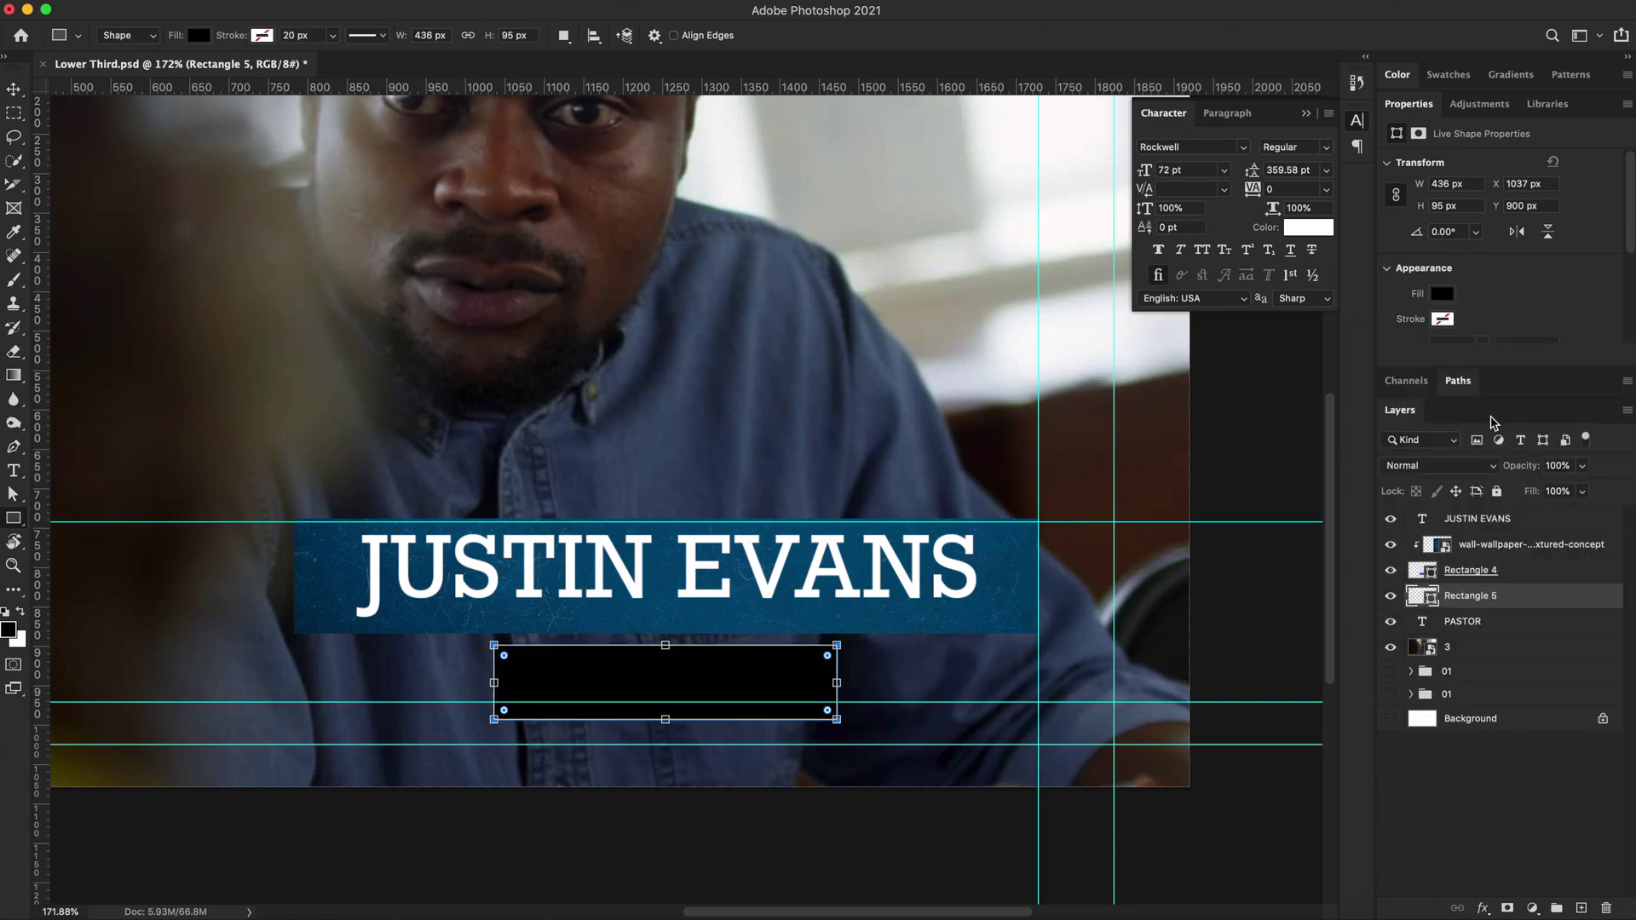
# Duplicate the wallpaper texture and clip the copy to the new rectangle, Rectangle 5.
pyautogui.click(1494, 548)
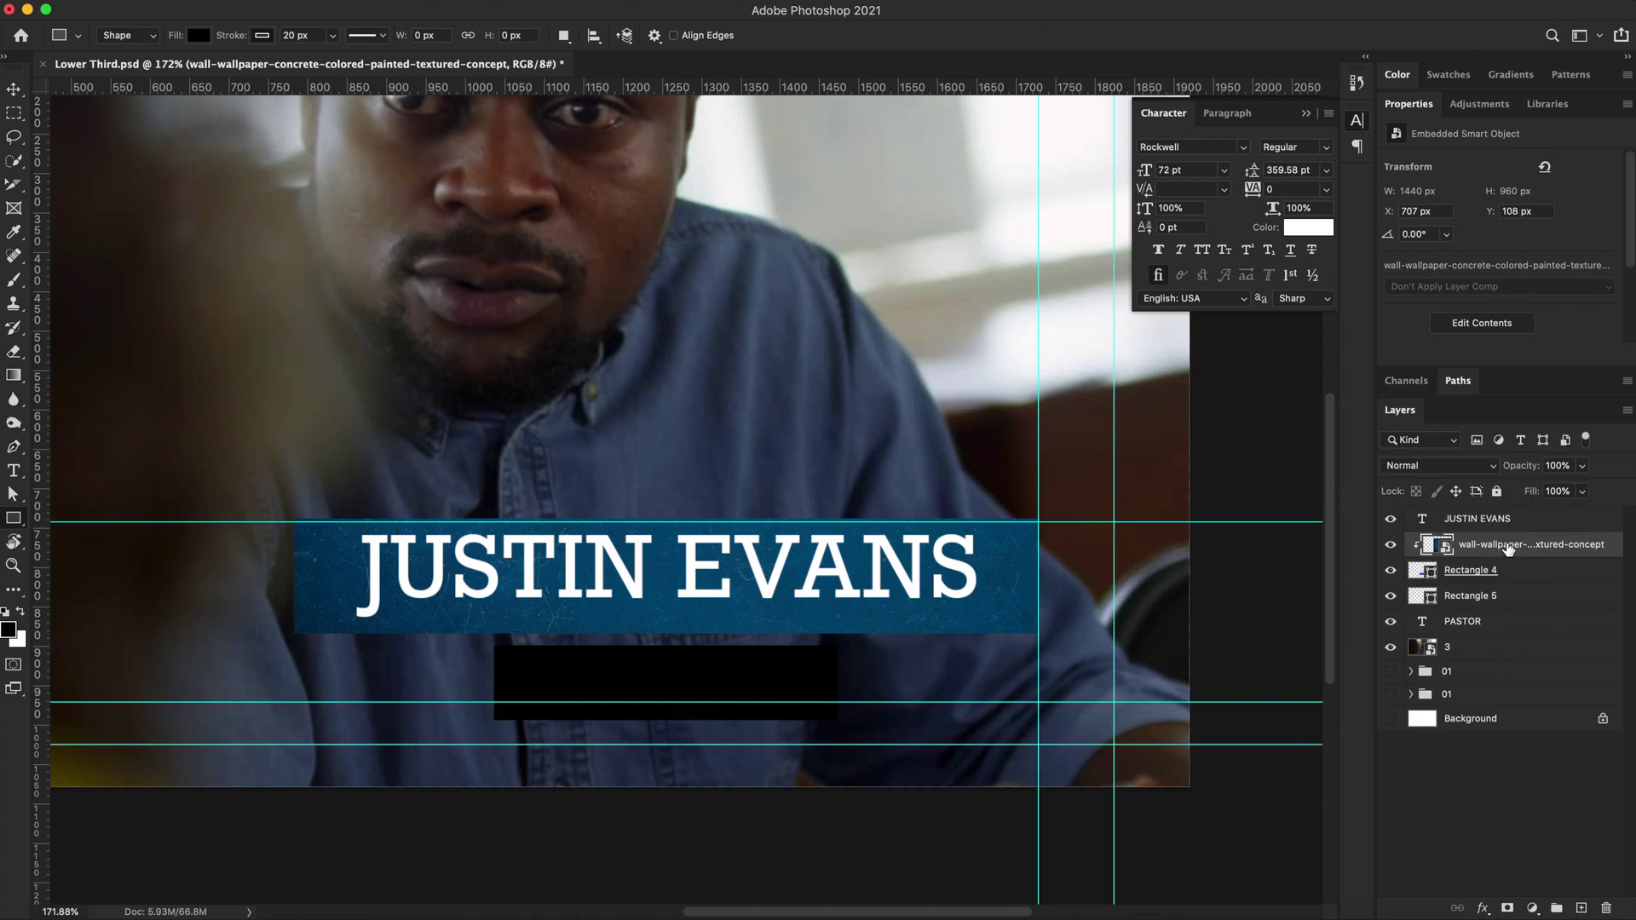
pyautogui.press('super+j')
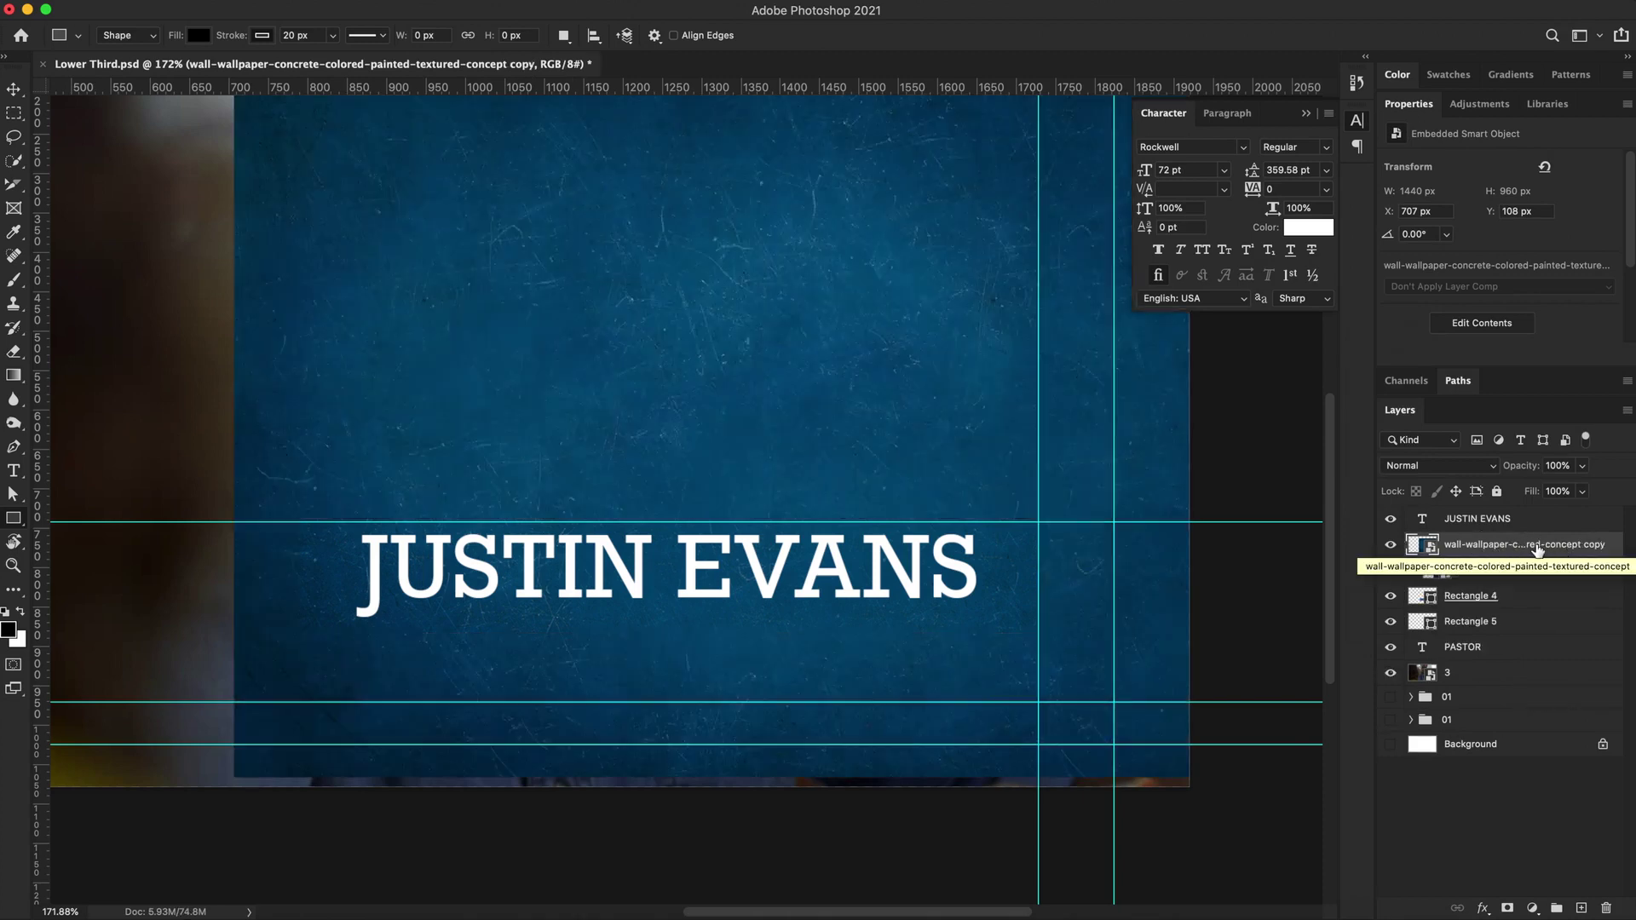
pyautogui.moveTo(1529, 550); pyautogui.dragTo(1502, 616)
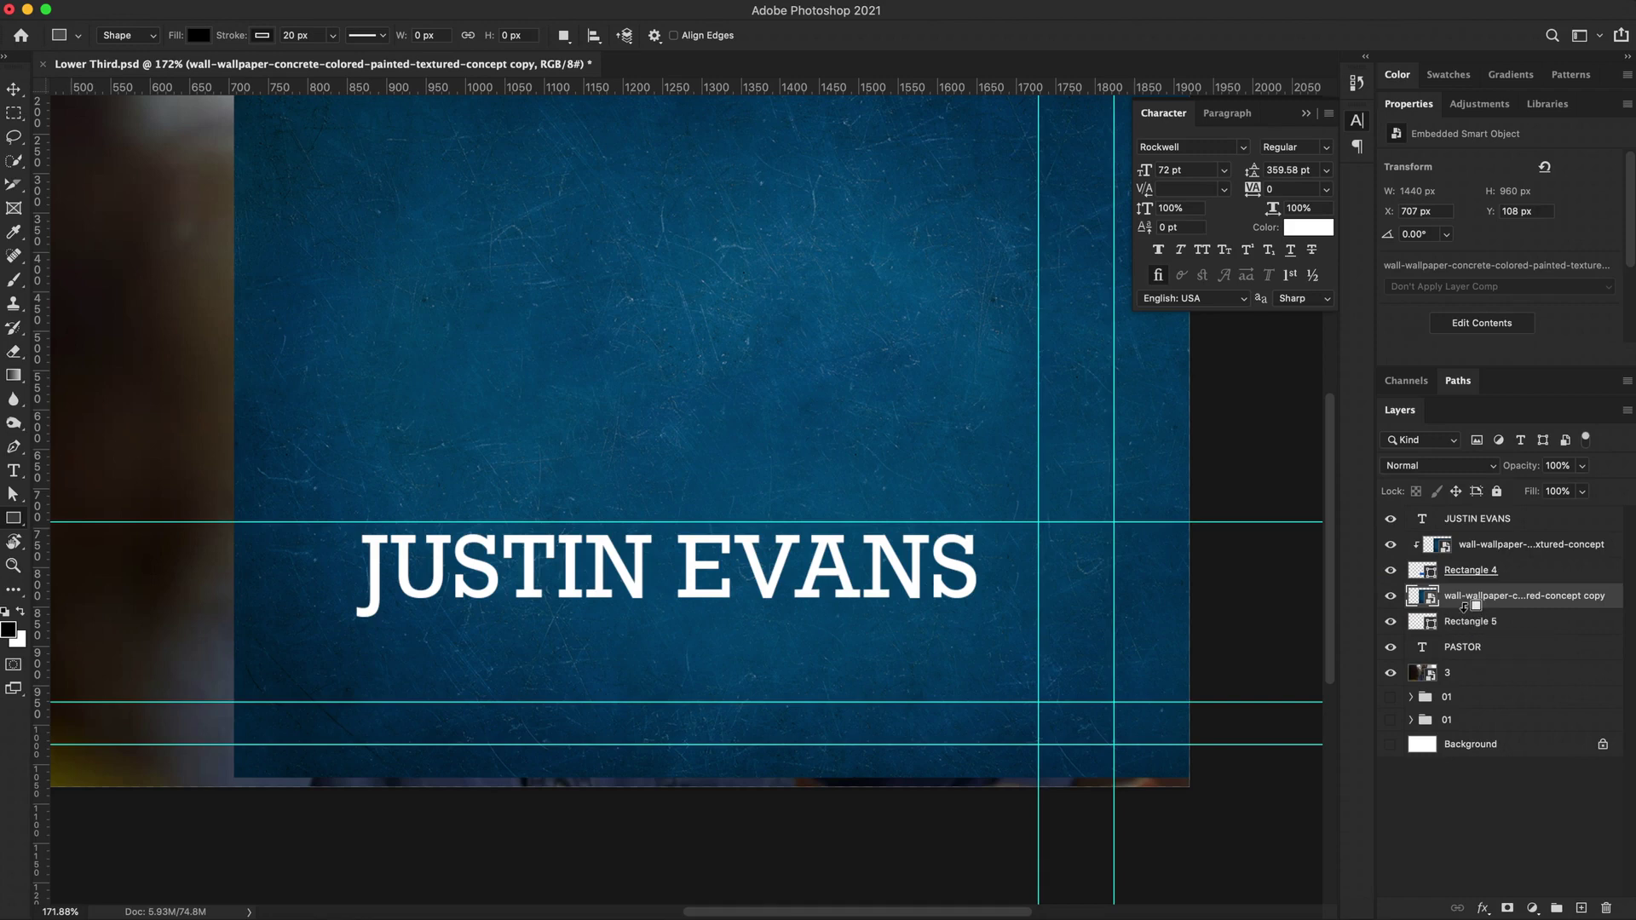
pyautogui.keyDown('alt'); pyautogui.click(1464, 607); pyautogui.keyUp('alt')
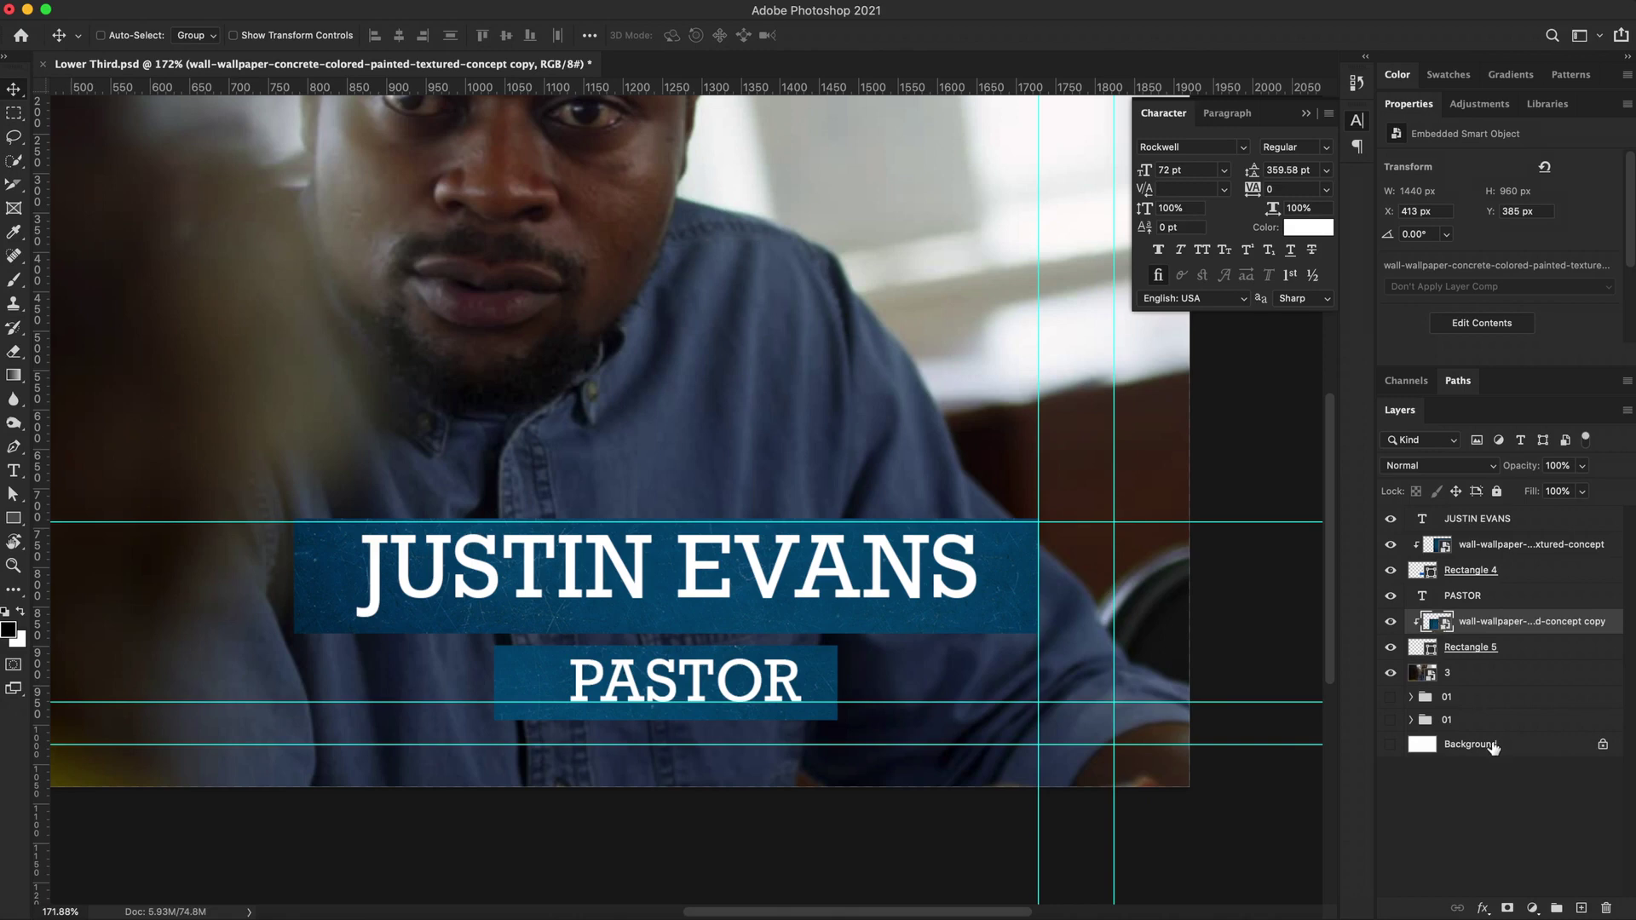
# Add a clipped, colorized Hue/Saturation layer: Hue 216, Saturation 44, Lightness −45.
pyautogui.click(1532, 908)
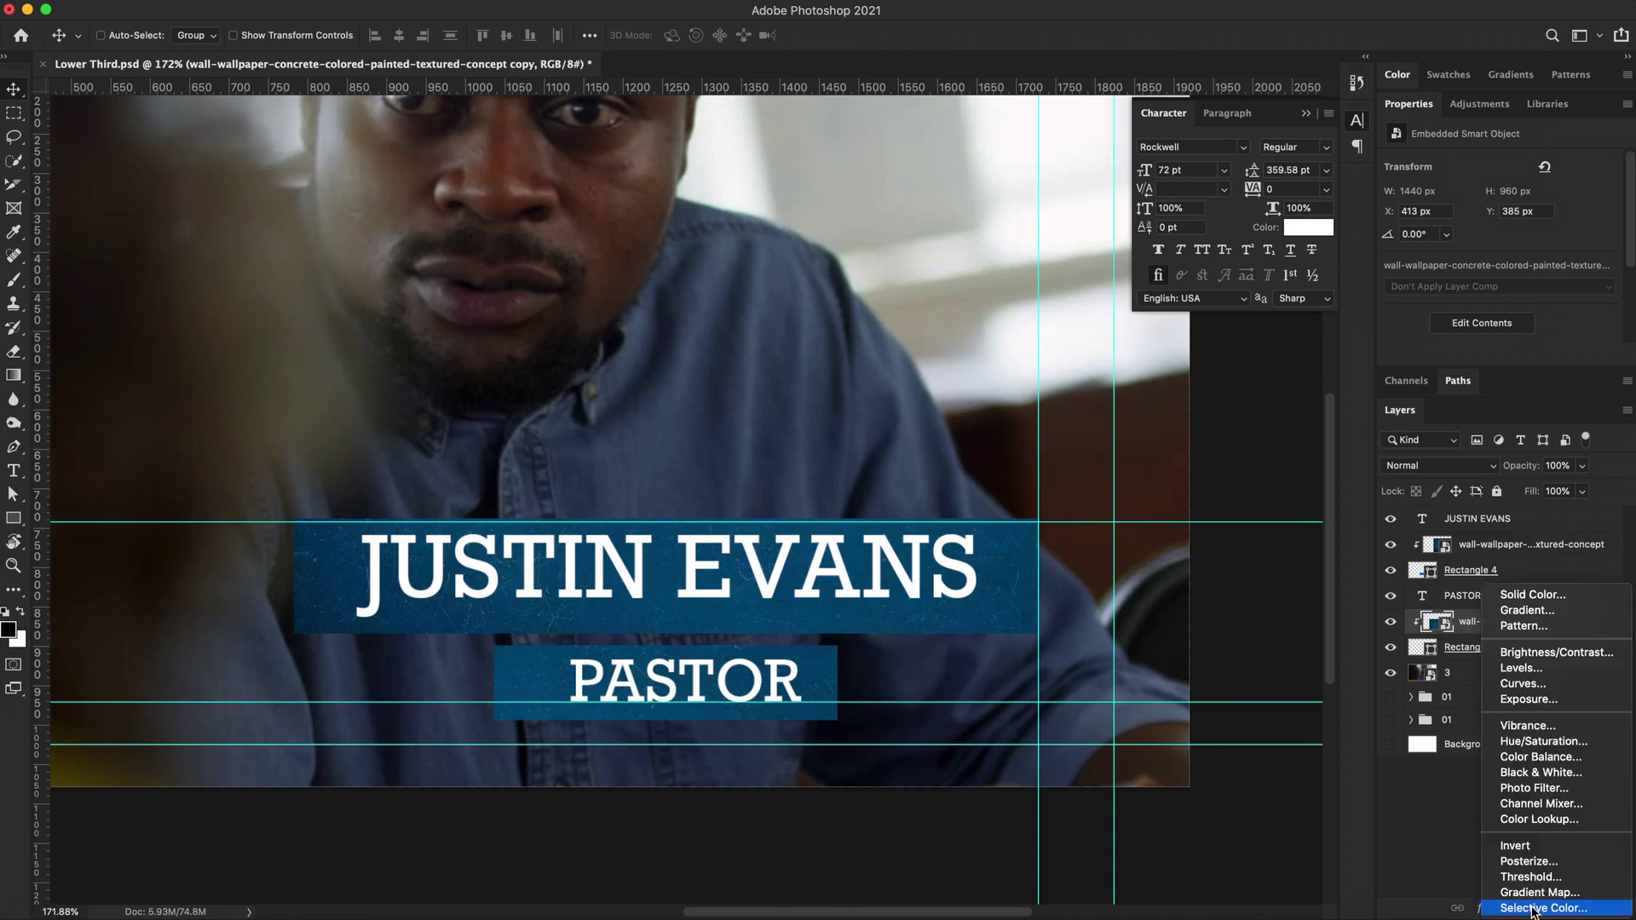
pyautogui.click(1534, 744)
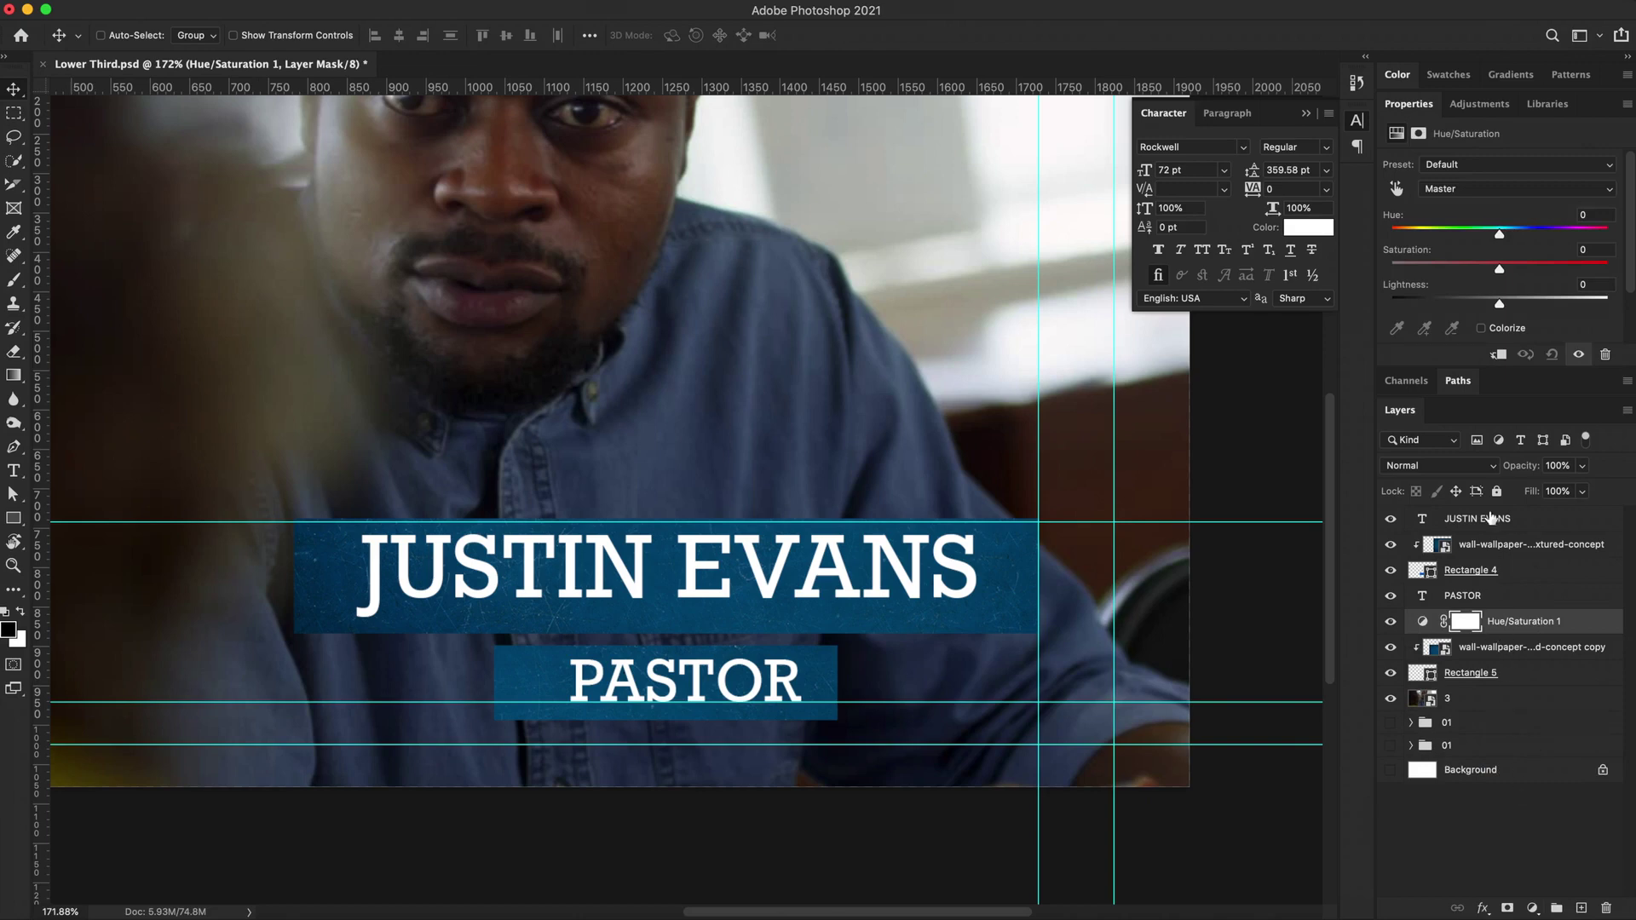
pyautogui.click(1499, 357)
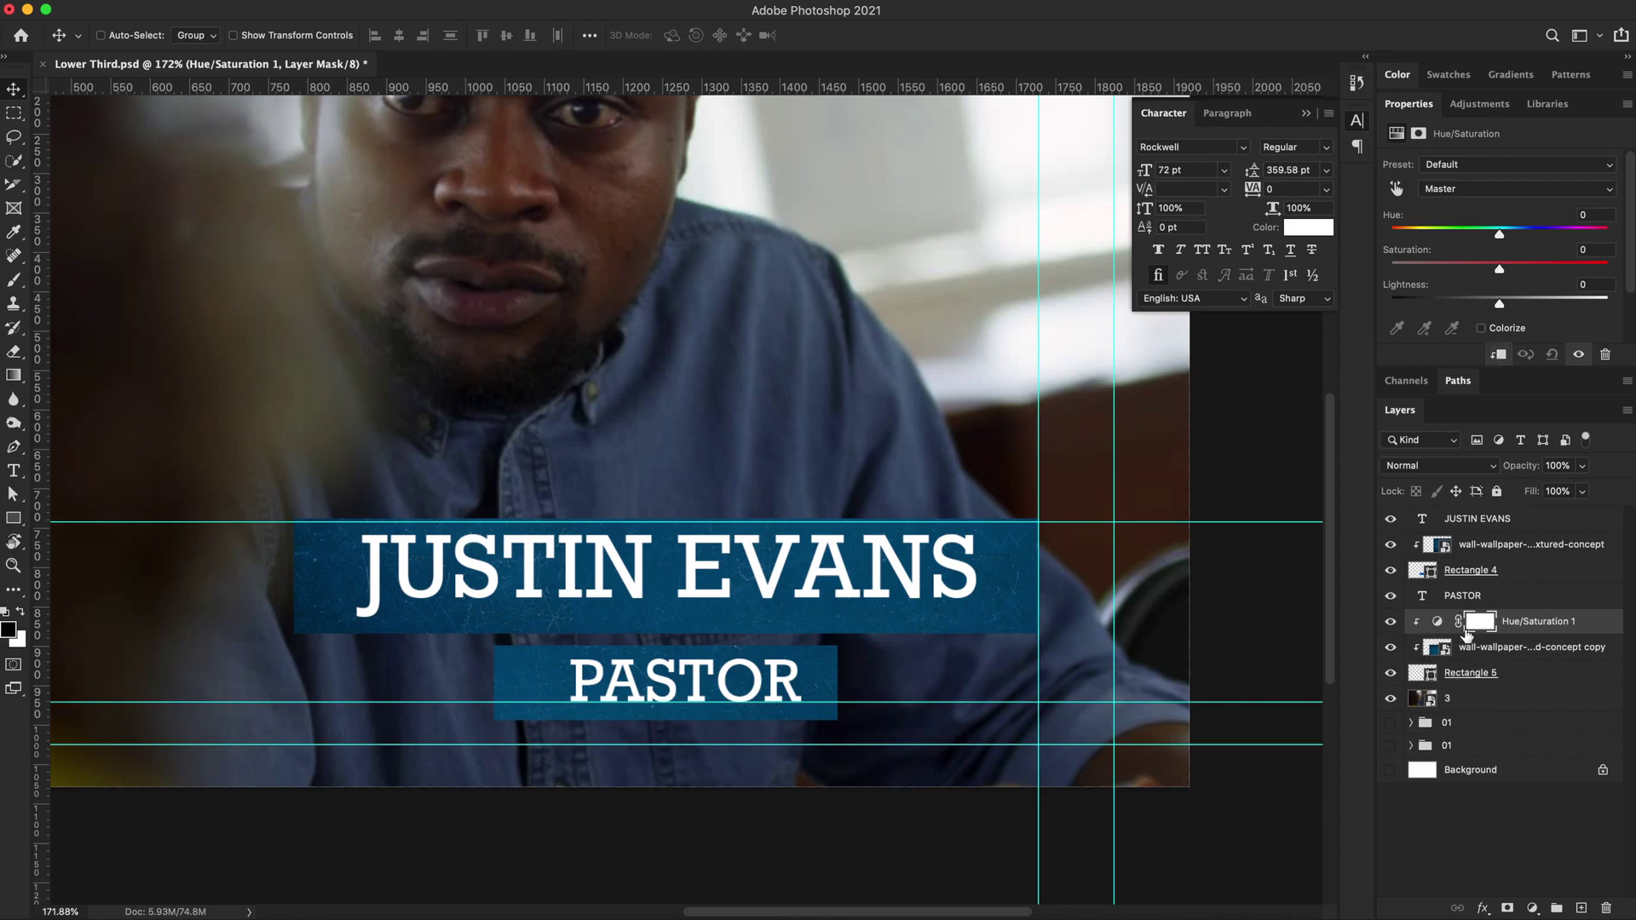
pyautogui.click(1483, 328)
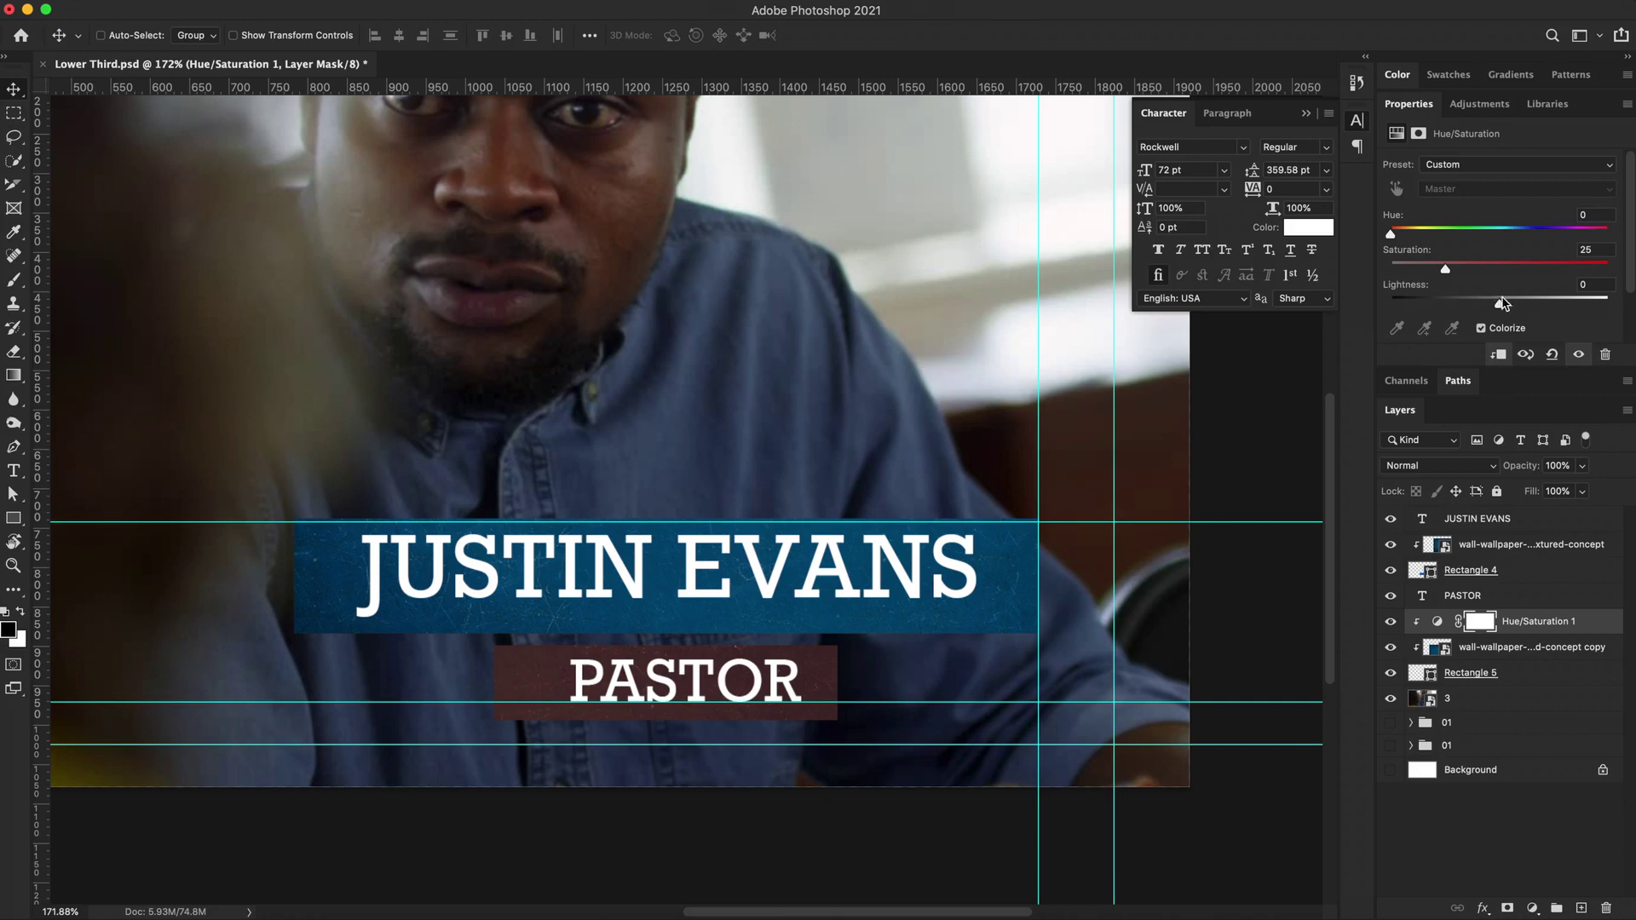
pyautogui.moveTo(1500, 304); pyautogui.dragTo(1455, 304)
pyautogui.moveTo(1391, 235); pyautogui.dragTo(1529, 235)
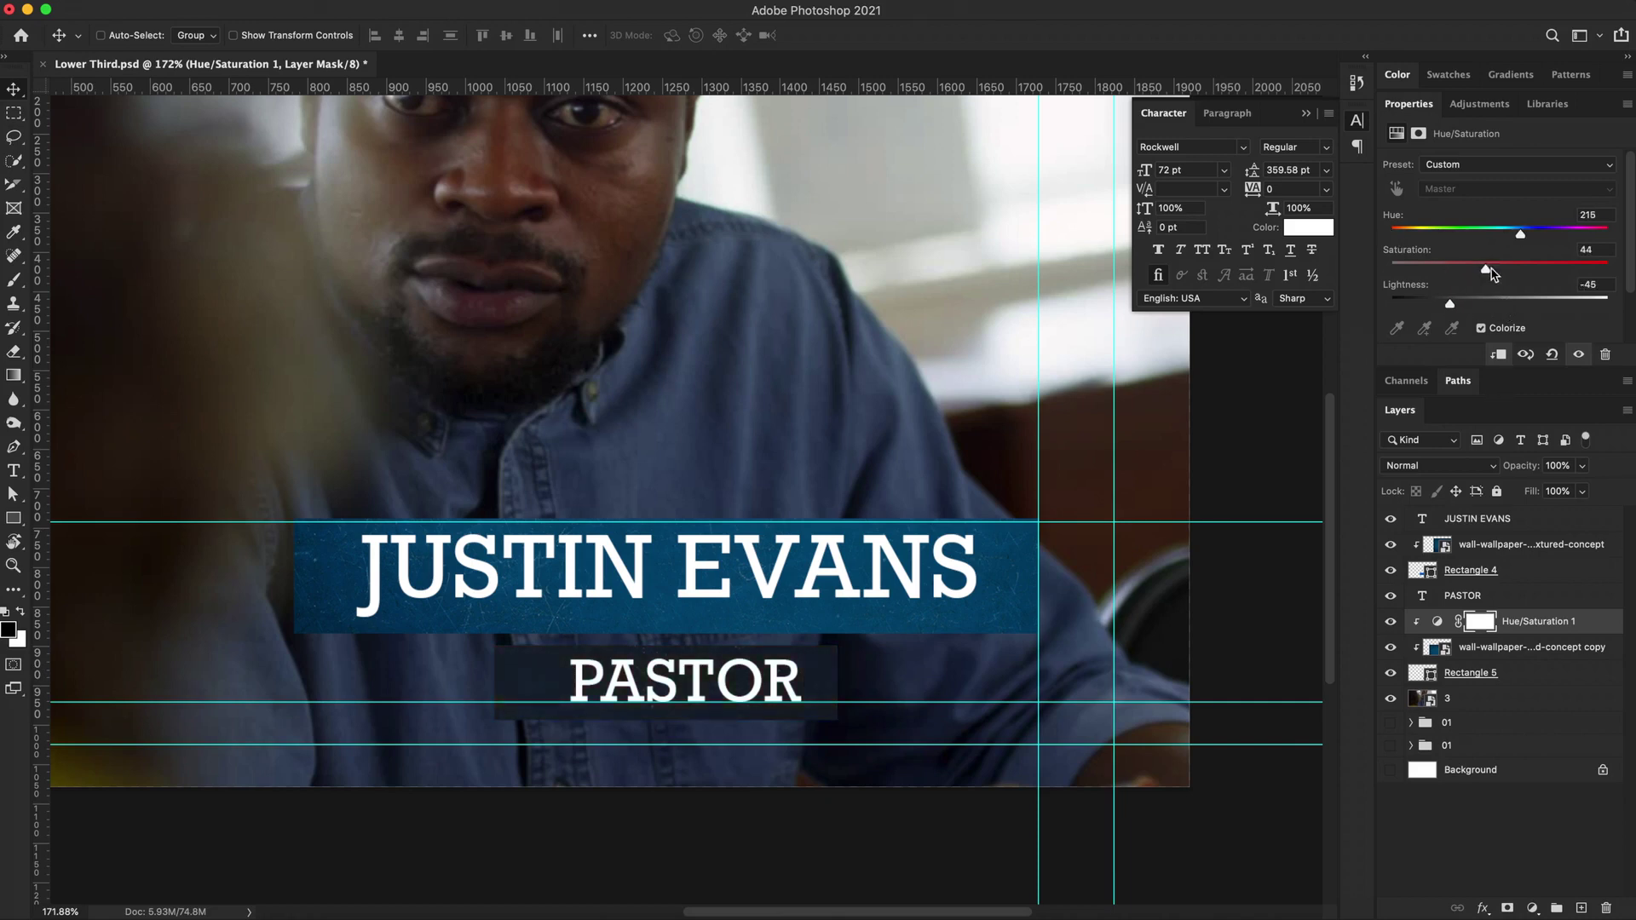
pyautogui.moveTo(1445, 269); pyautogui.dragTo(1477, 269)
# Centre the PASTOR text horizontally within Rectangle 5.
pyautogui.click(1469, 673)
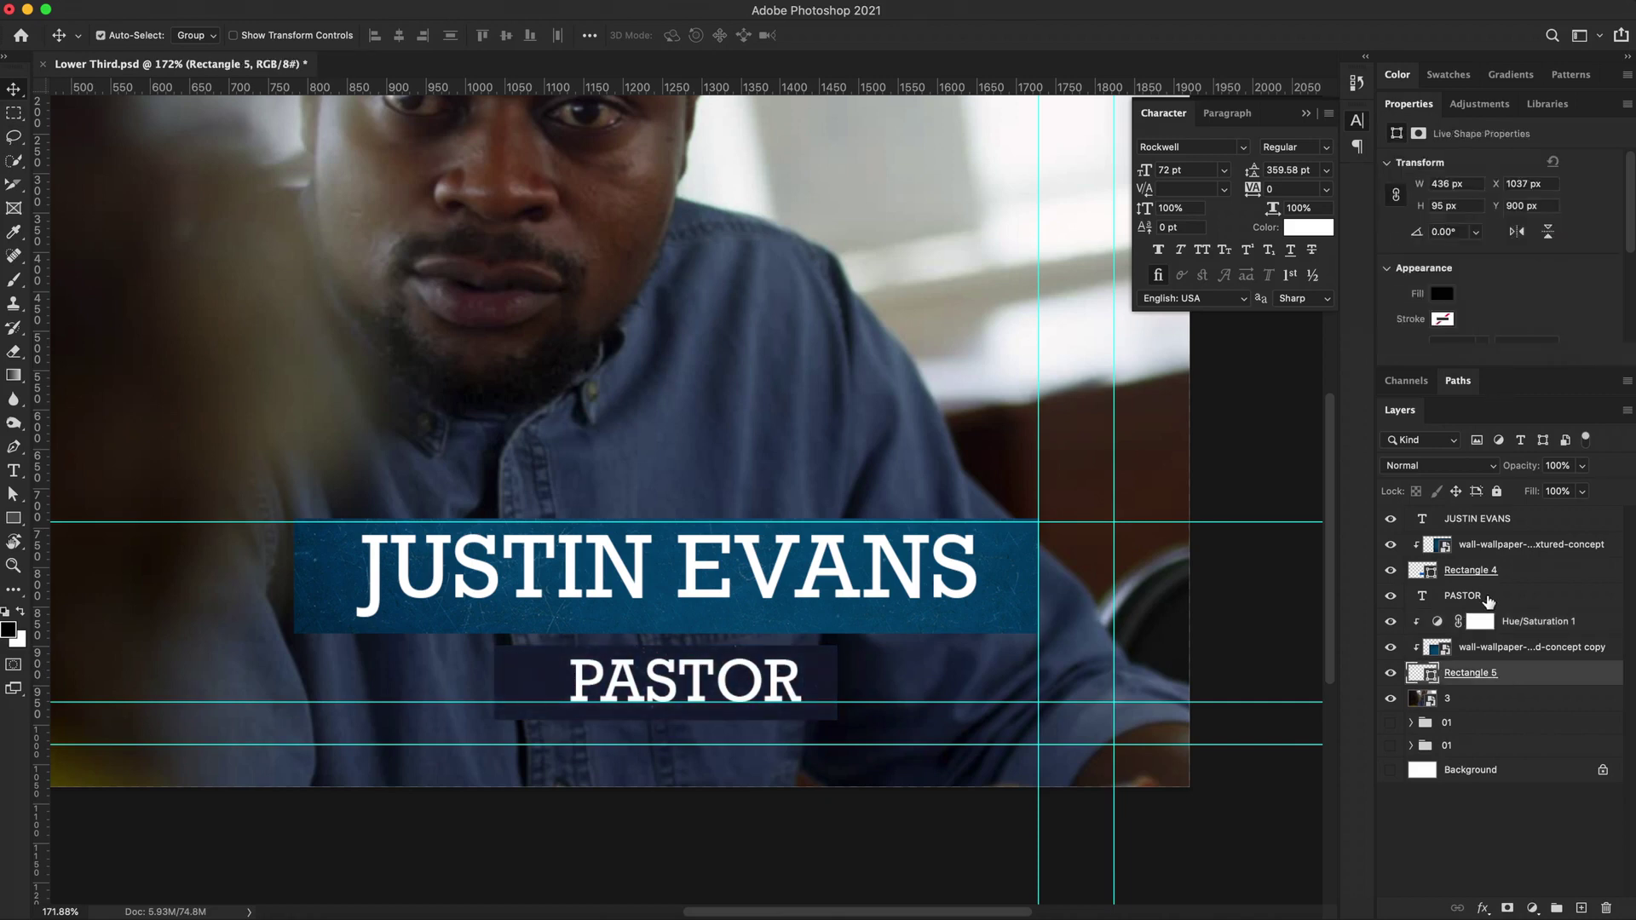
pyautogui.keyDown('super'); pyautogui.click(1483, 596); pyautogui.keyUp('super')
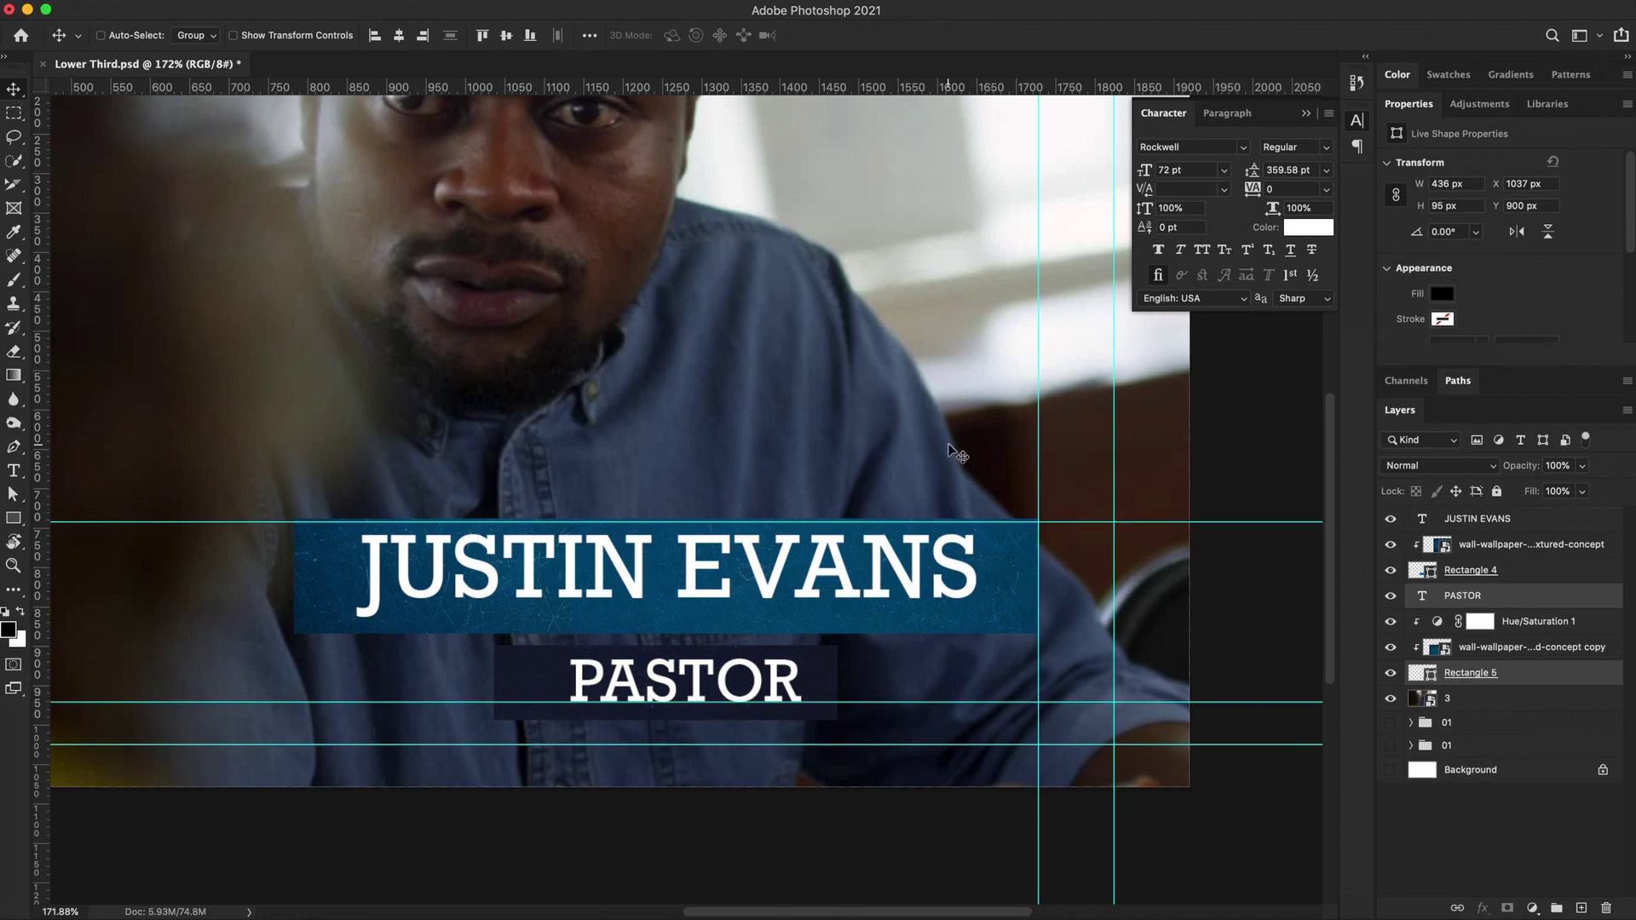
pyautogui.click(398, 35)
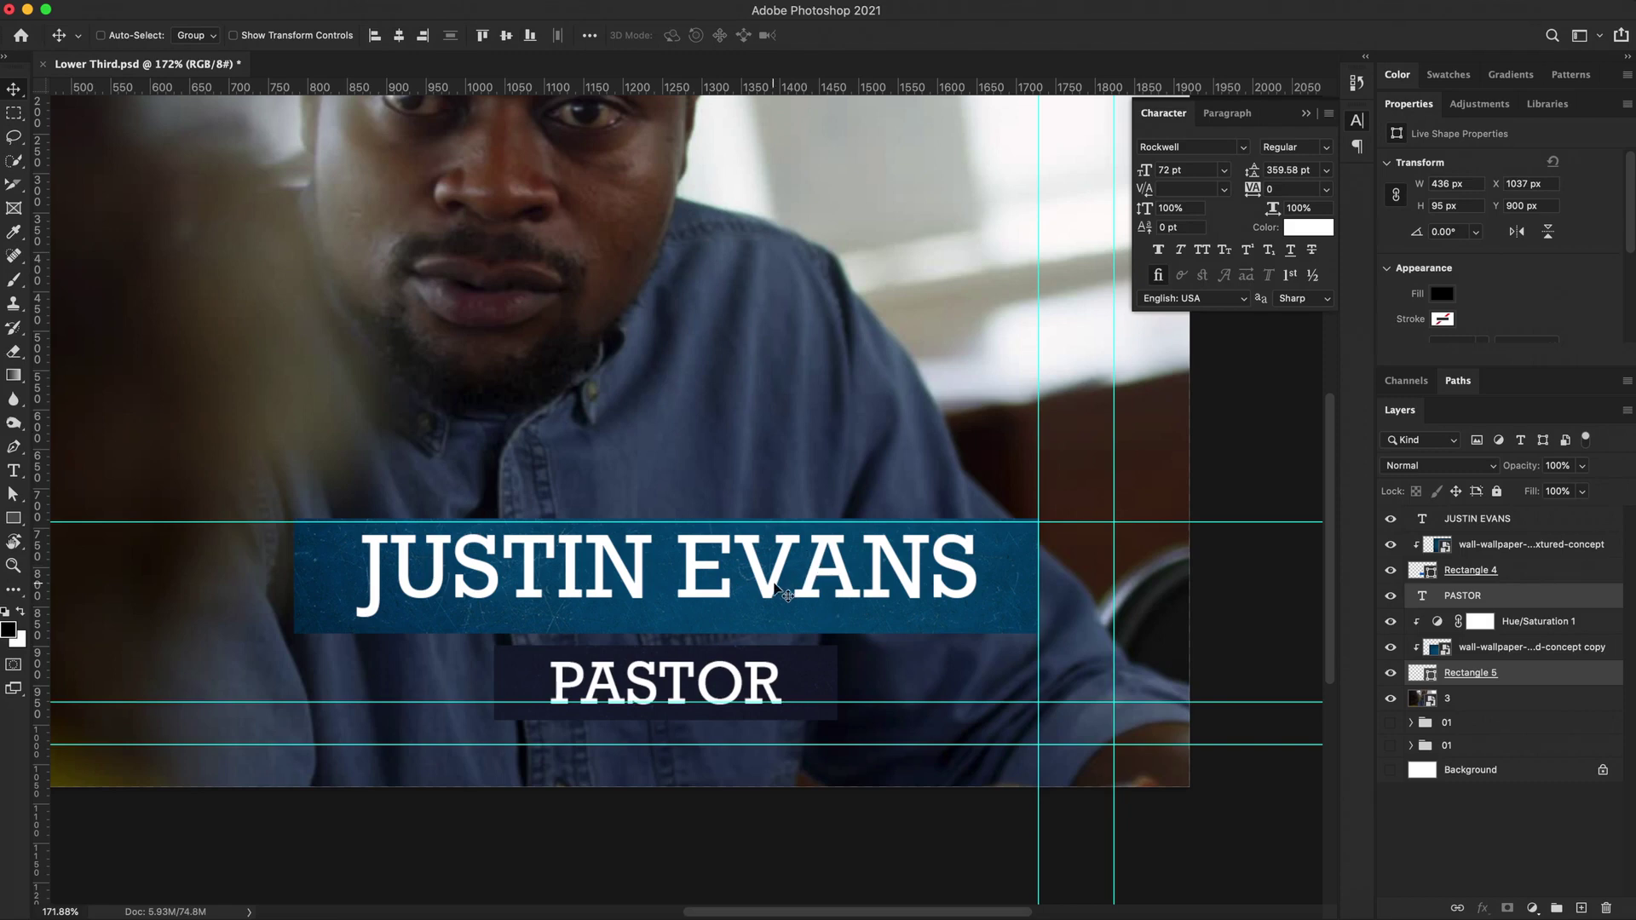
pyautogui.scroll(-3, 779, 591)
pyautogui.scroll(-1, 776, 588)
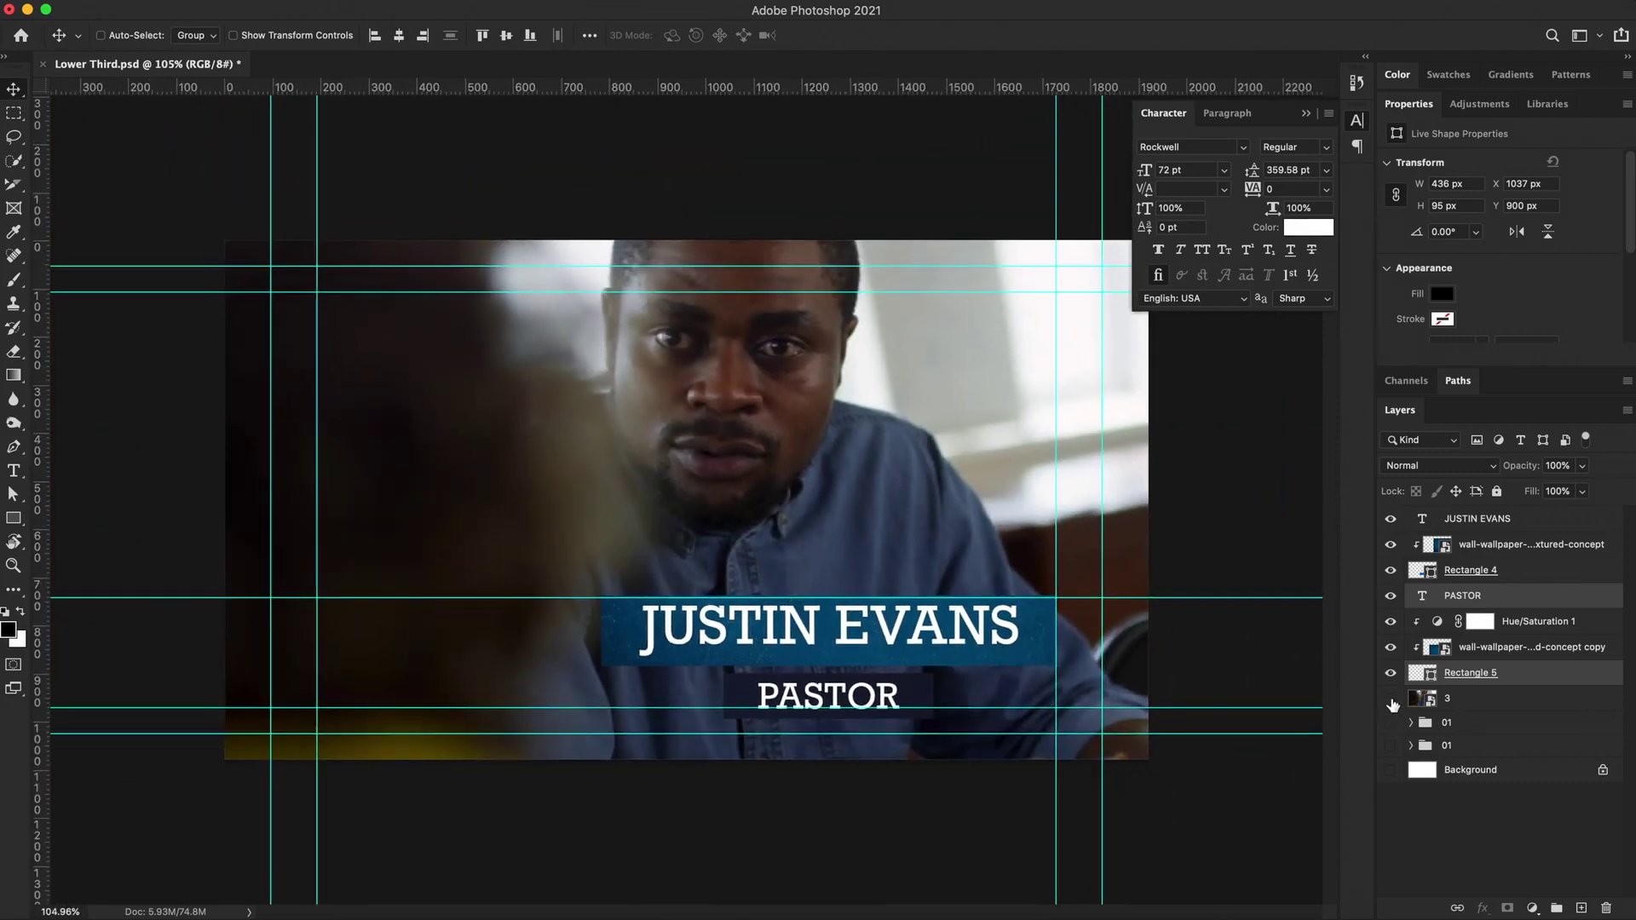
# Hide the previous photo layer and slide the singer photo left, then back into place.
pyautogui.click(1391, 700)
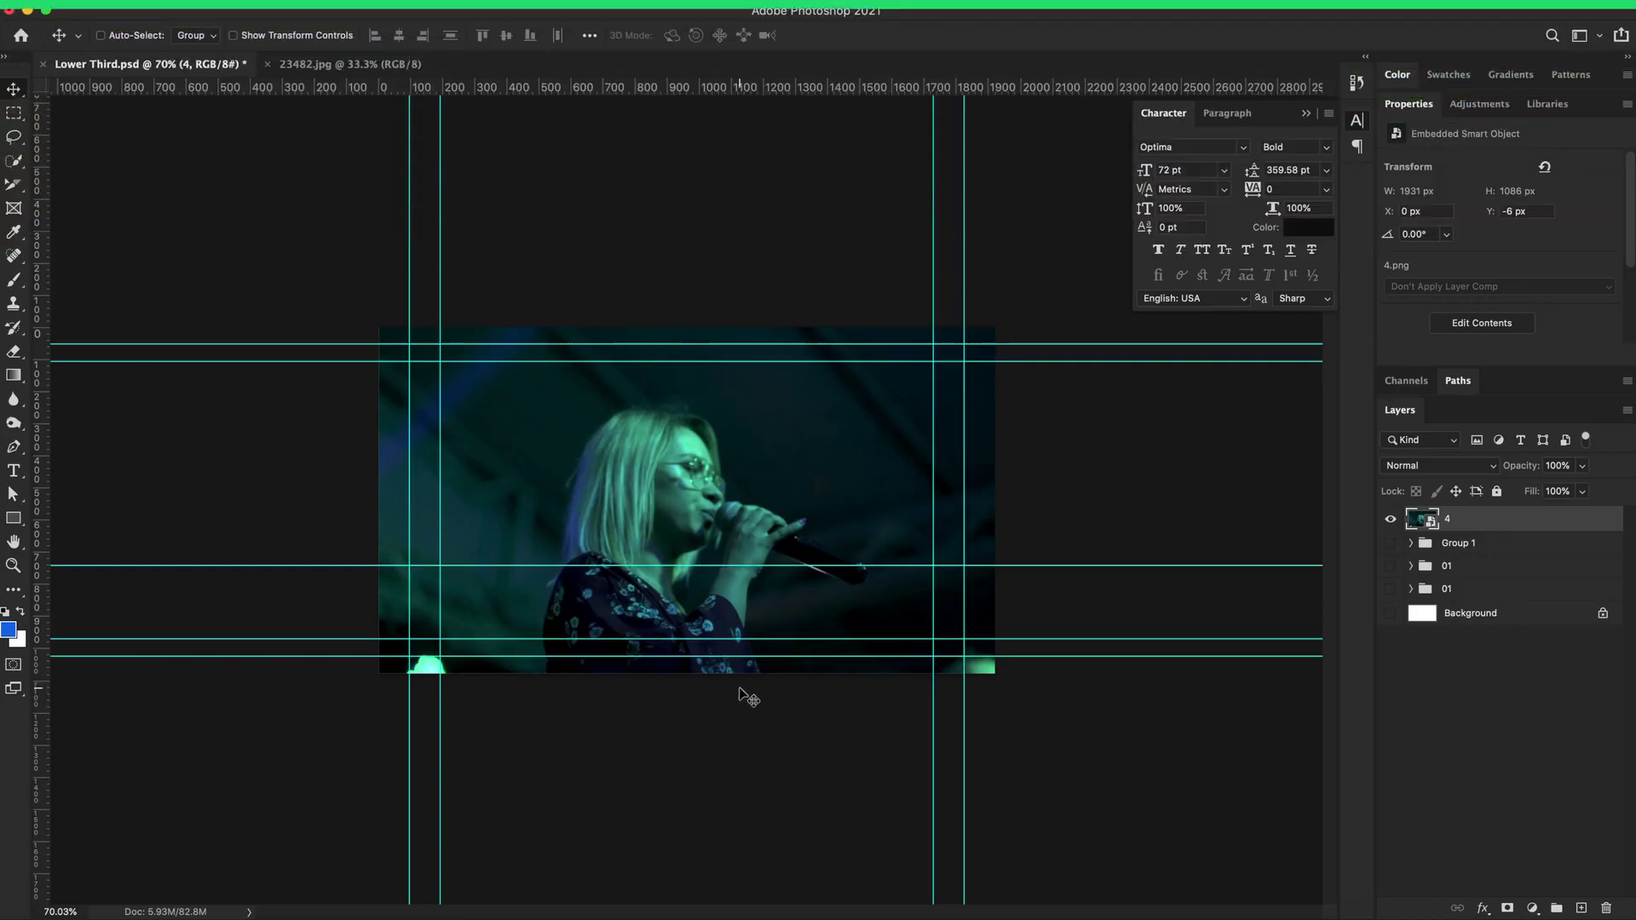
pyautogui.moveTo(1216, 519); pyautogui.dragTo(1087, 520)
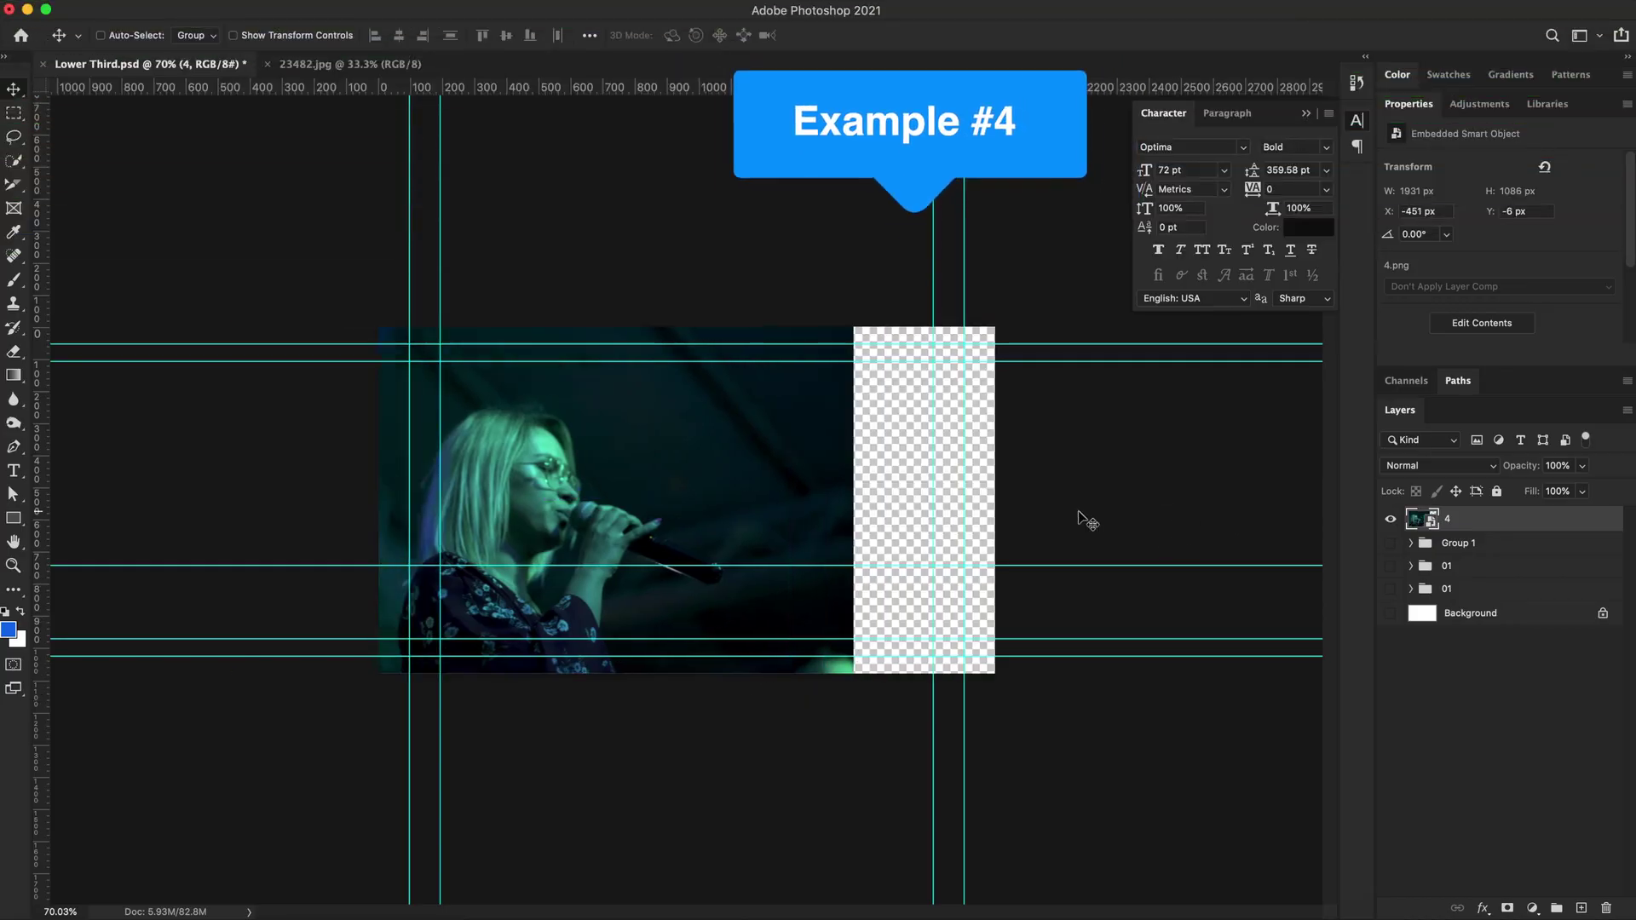
pyautogui.moveTo(786, 475); pyautogui.dragTo(932, 468)
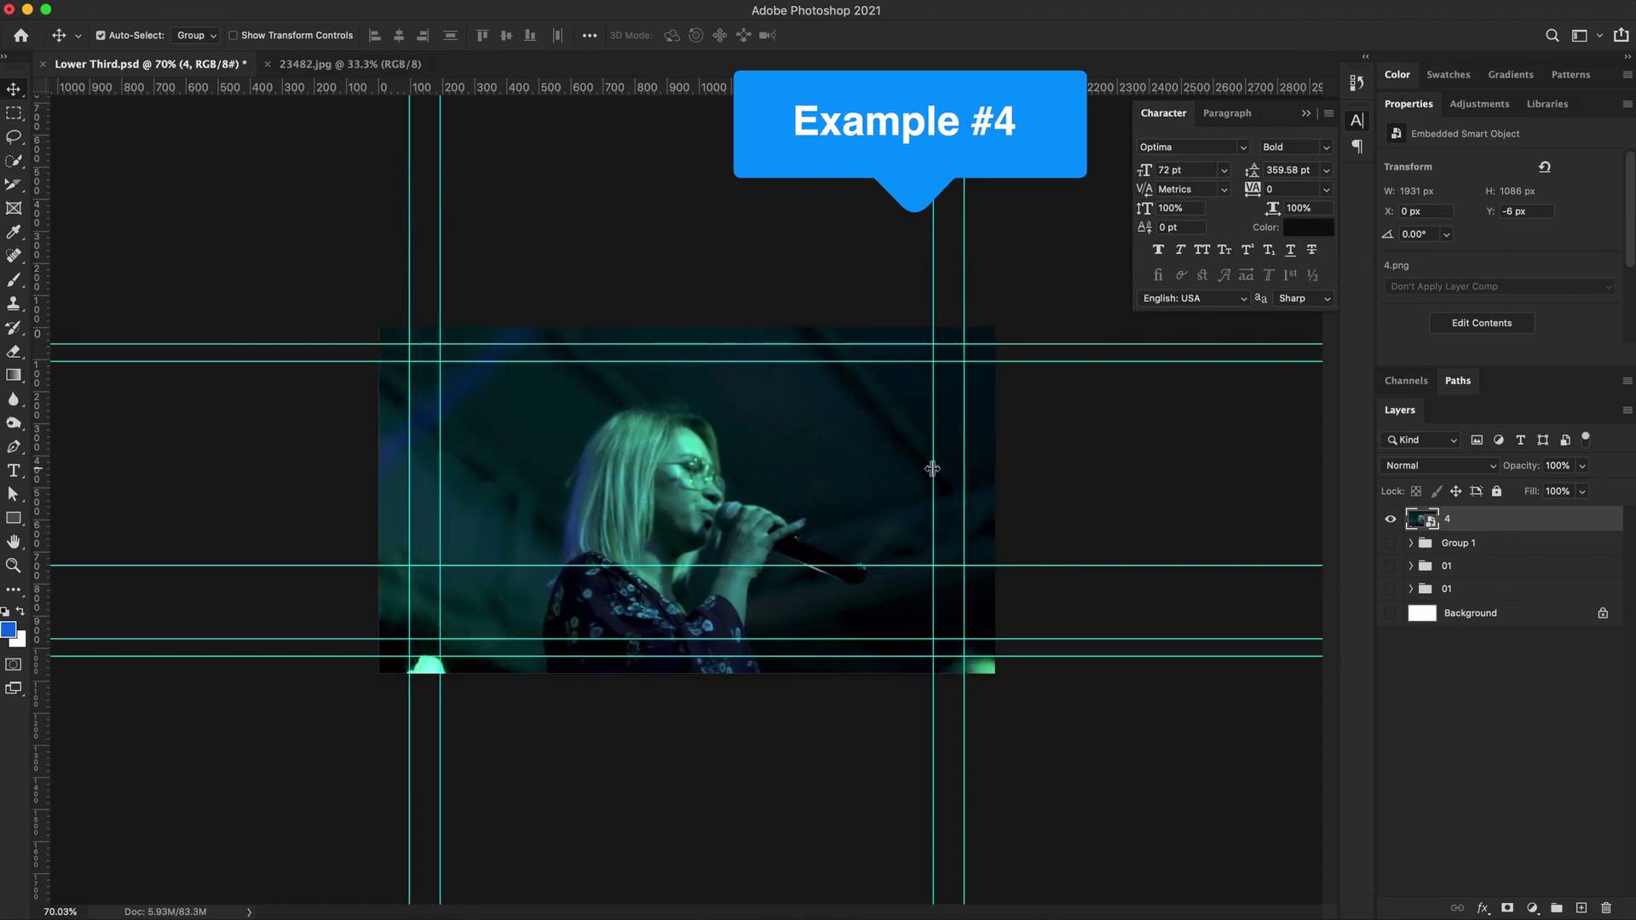
pyautogui.press('super')
# In 23482.jpg, Quick Select the top-right torn-paper strip.
pyautogui.click(366, 66)
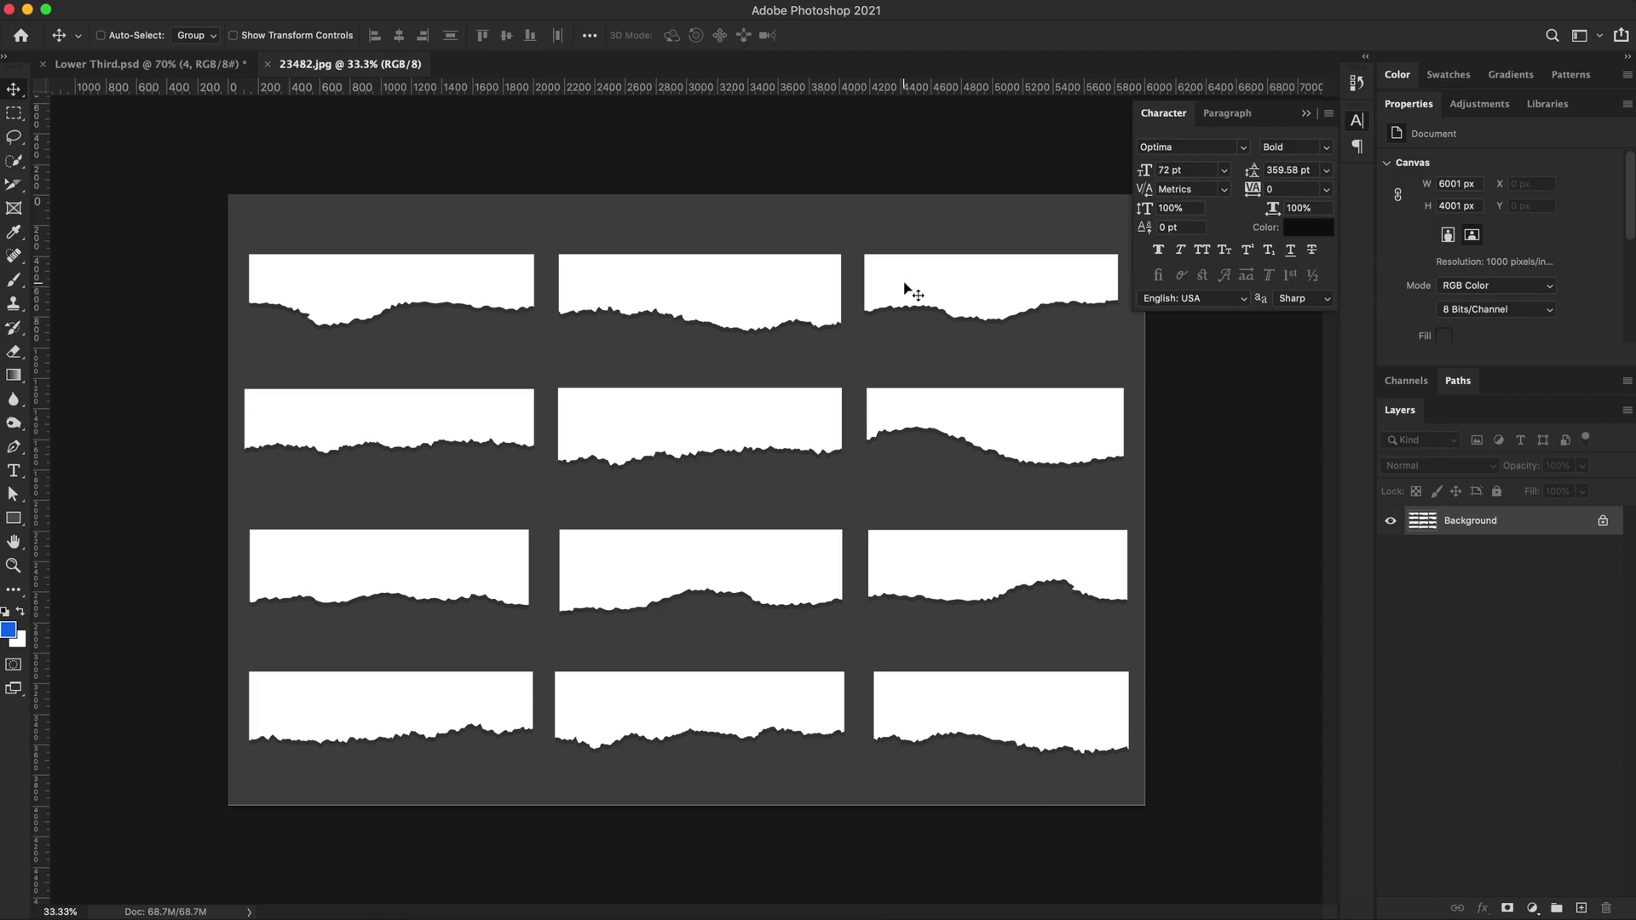
pyautogui.press('w')
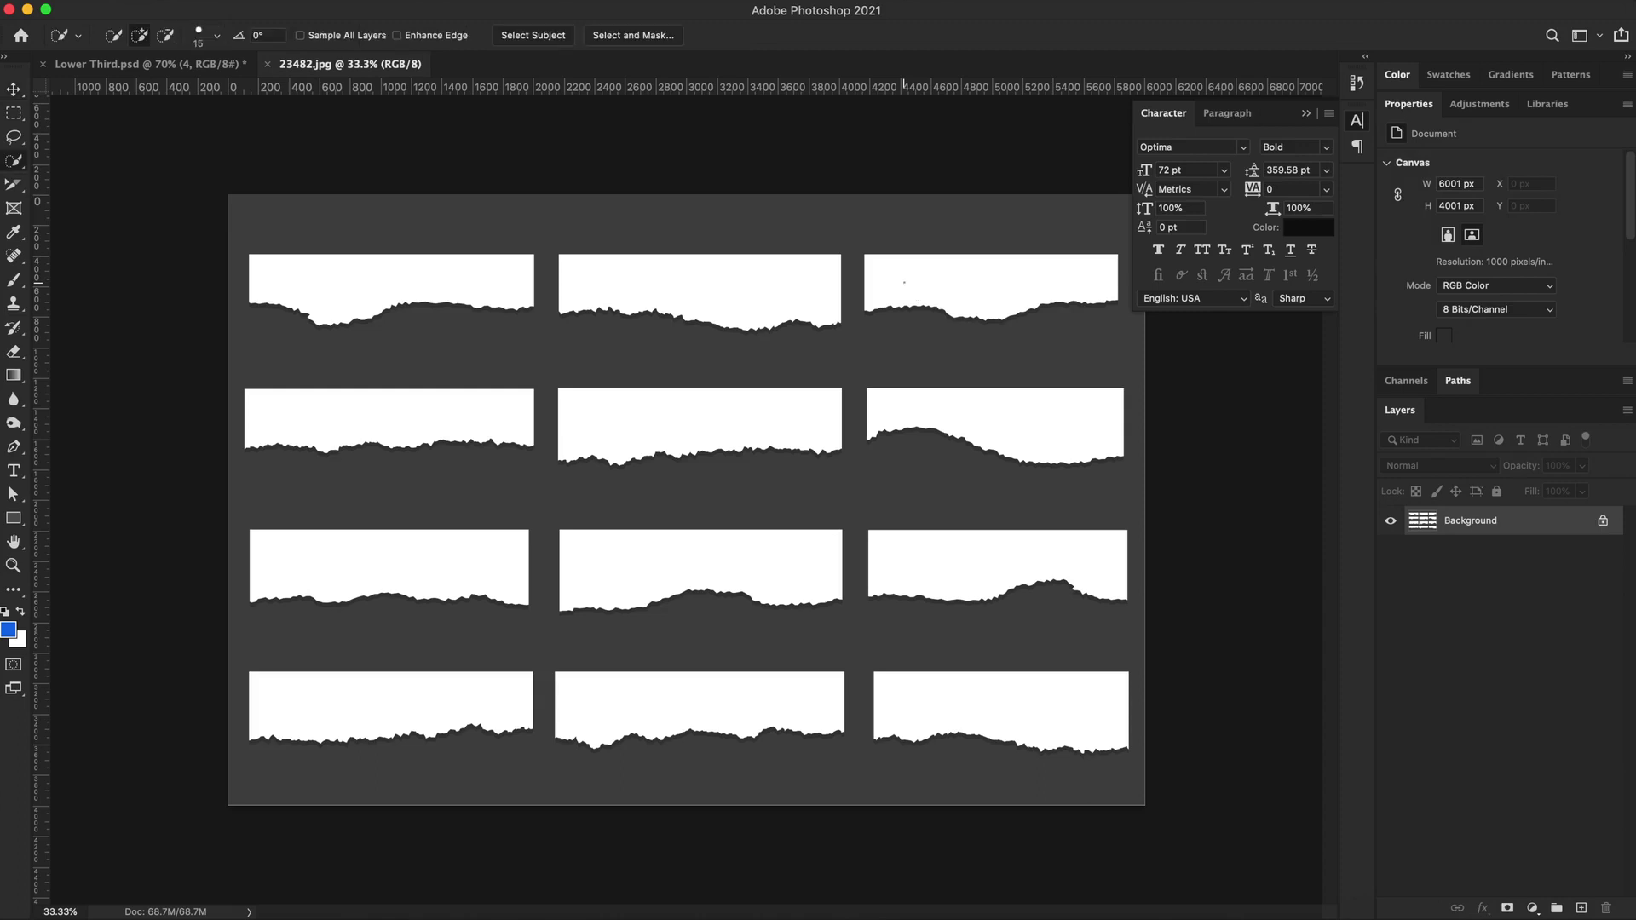
pyautogui.moveTo(913, 280); pyautogui.dragTo(1004, 284)
# Contract the strip selection slightly and return to Lower Third.psd.
pyautogui.click(381, 1)
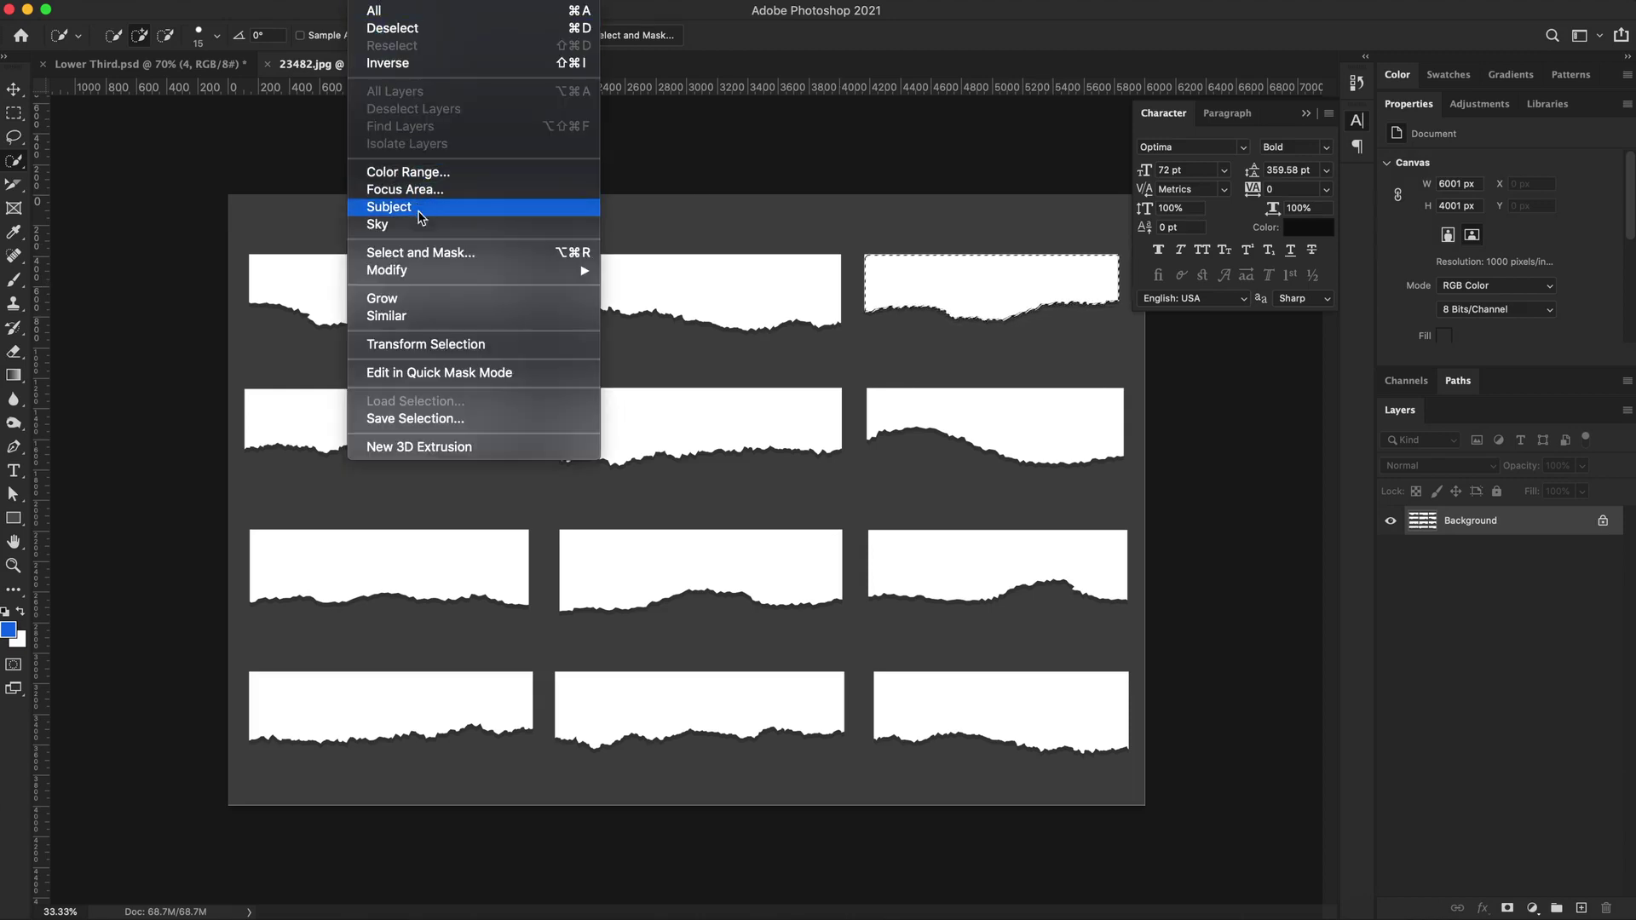
pyautogui.moveTo(588, 271)
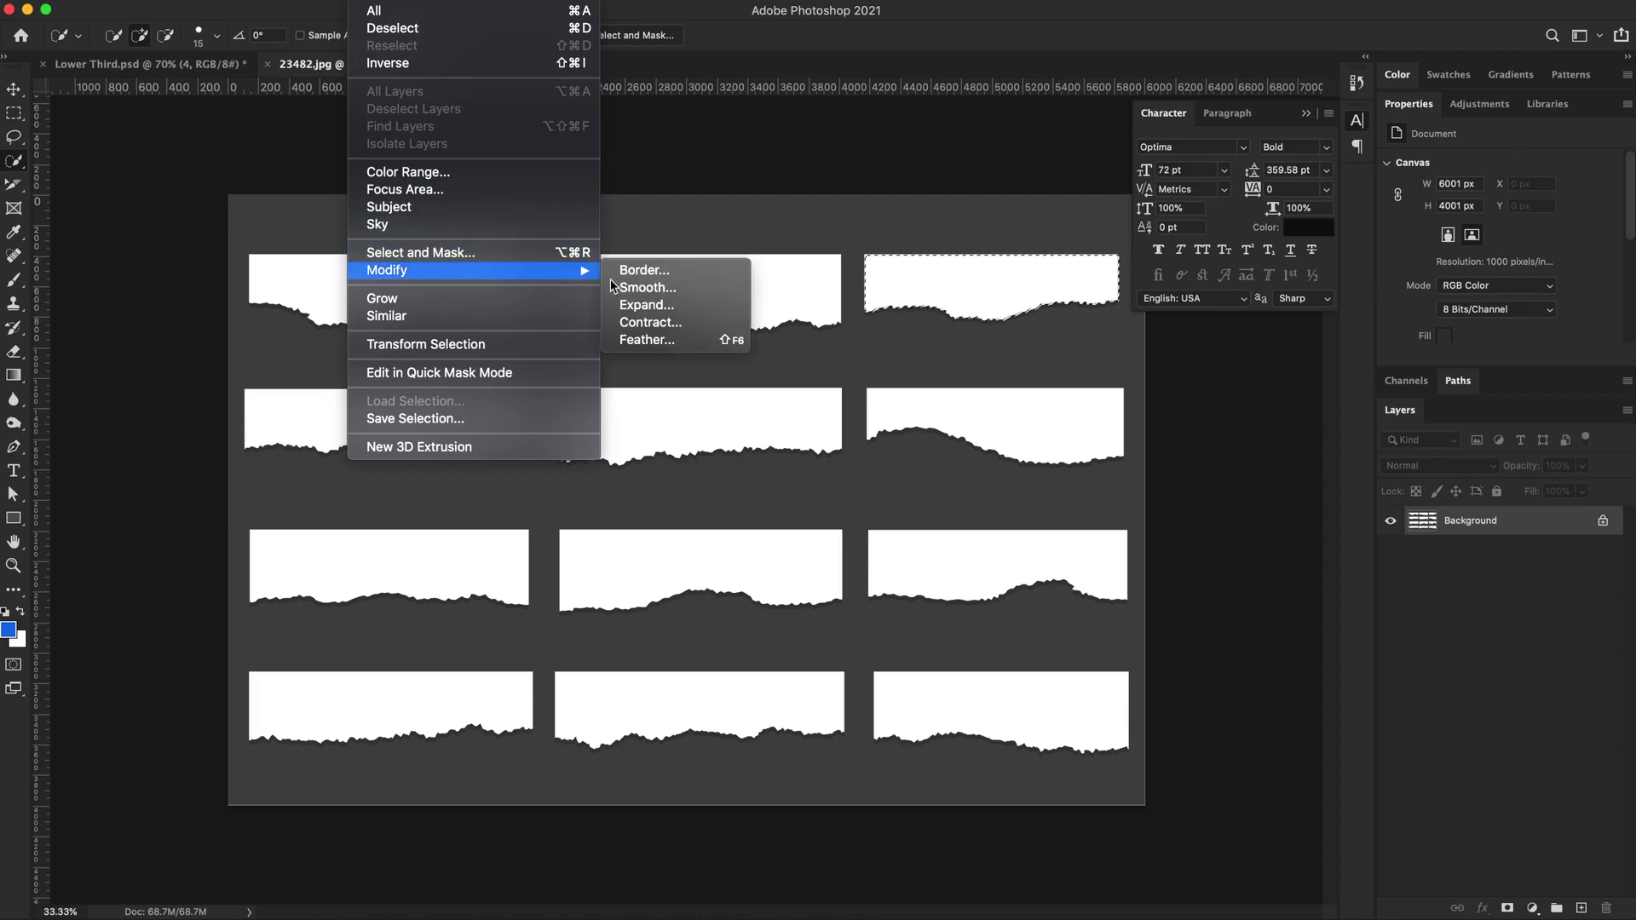
pyautogui.click(649, 322)
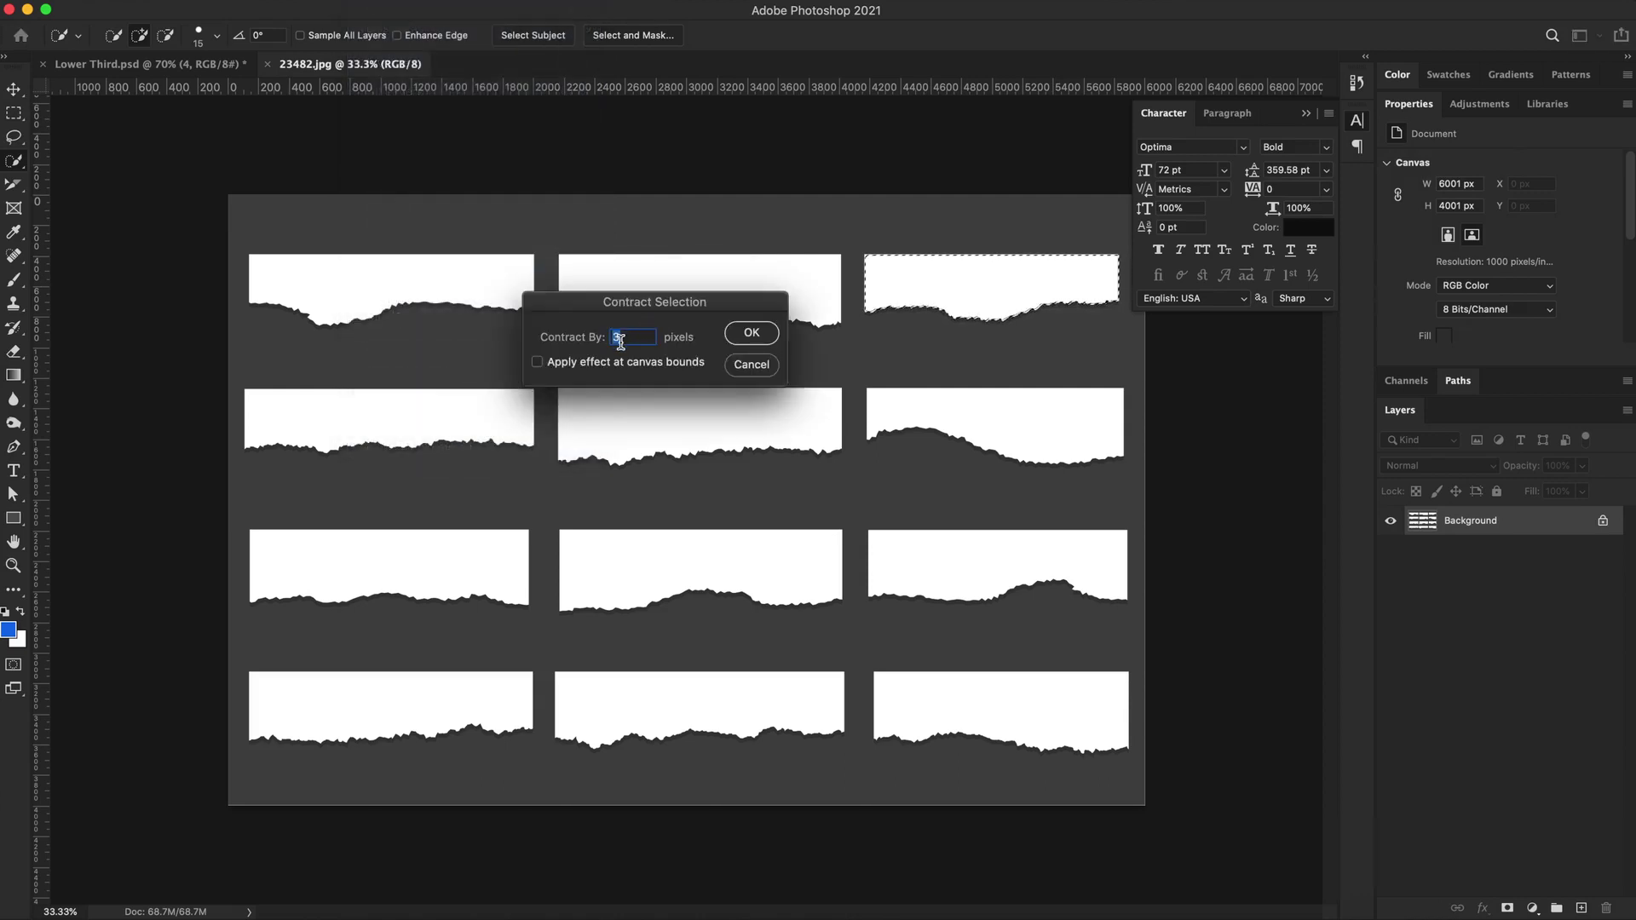
pyautogui.click(752, 333)
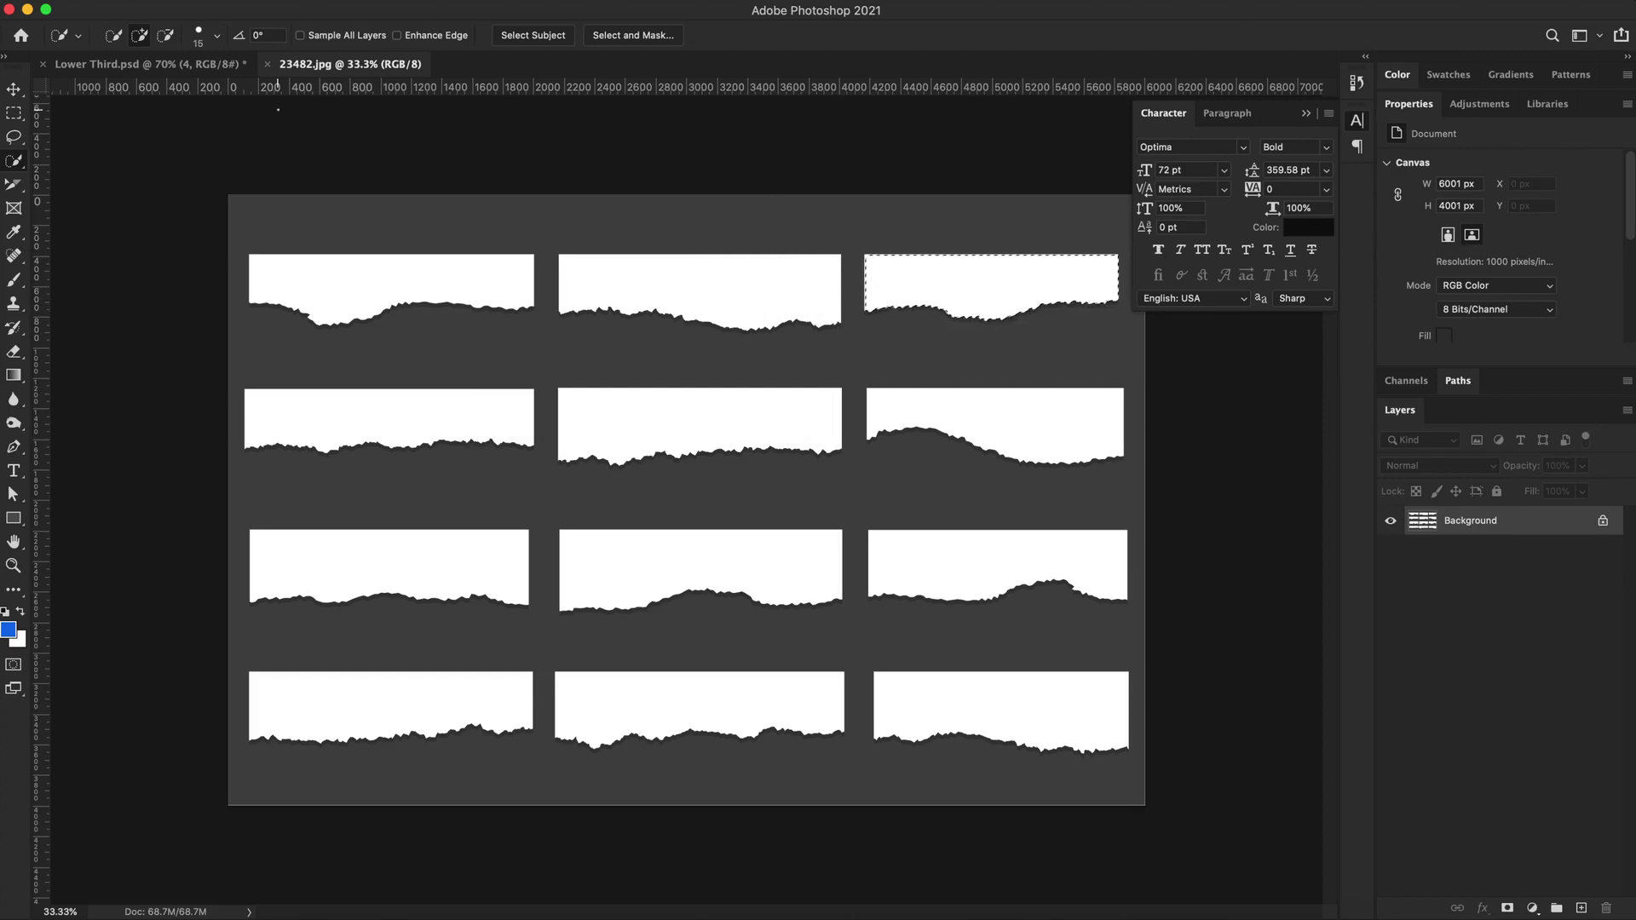
pyautogui.click(180, 66)
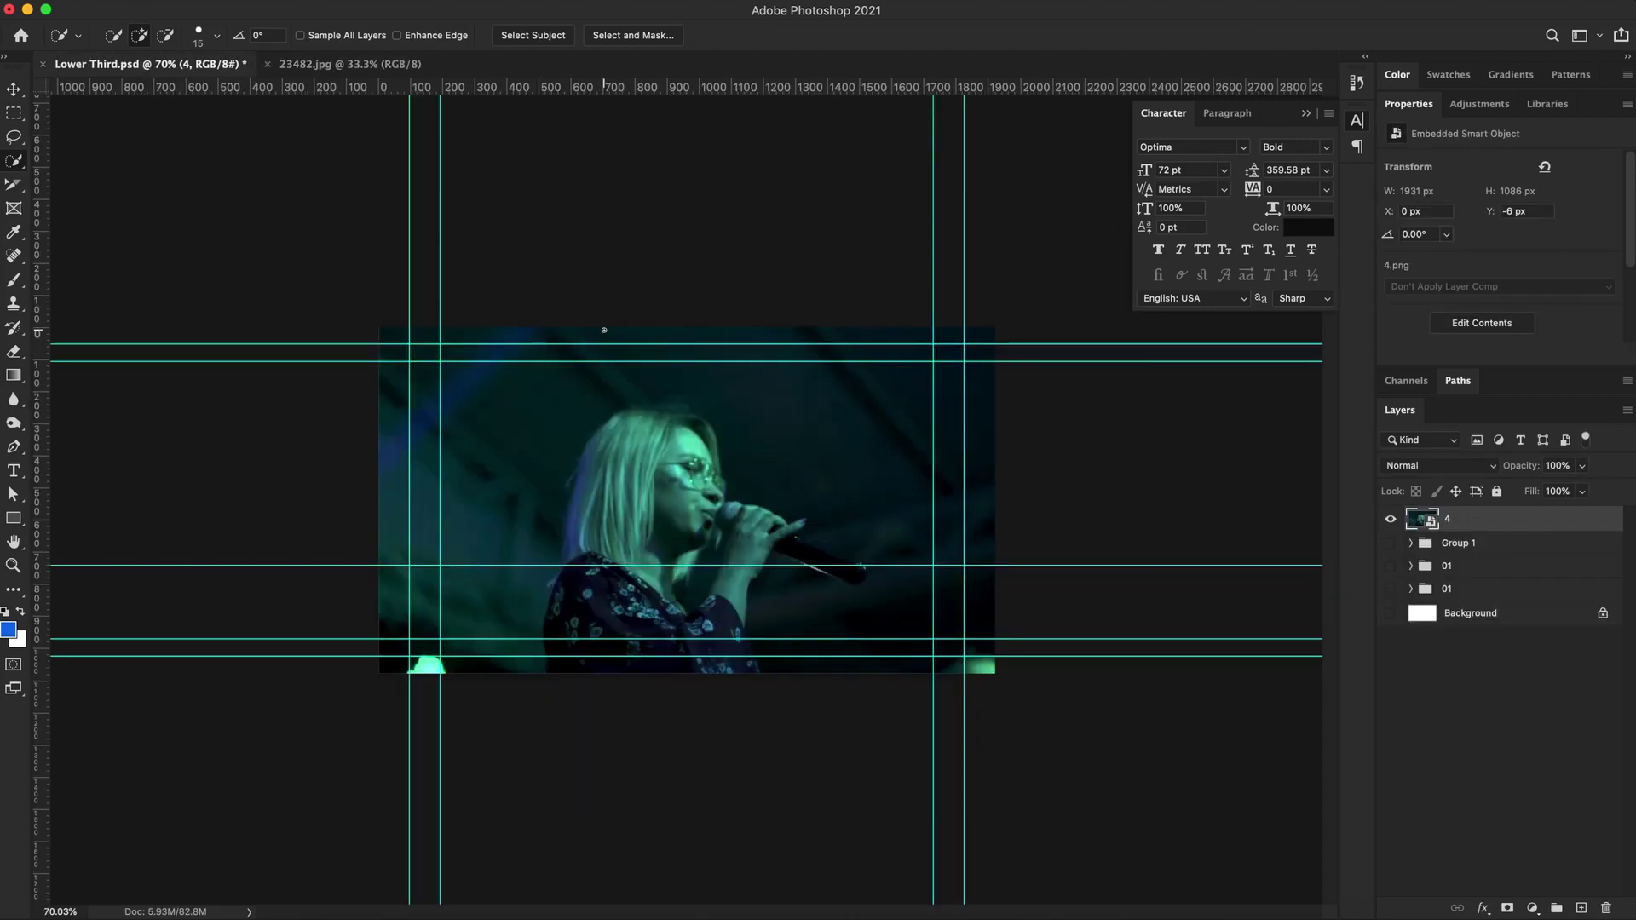
# Paste the torn-paper strip into the design and rotate it 180°.
pyautogui.press('super+v')
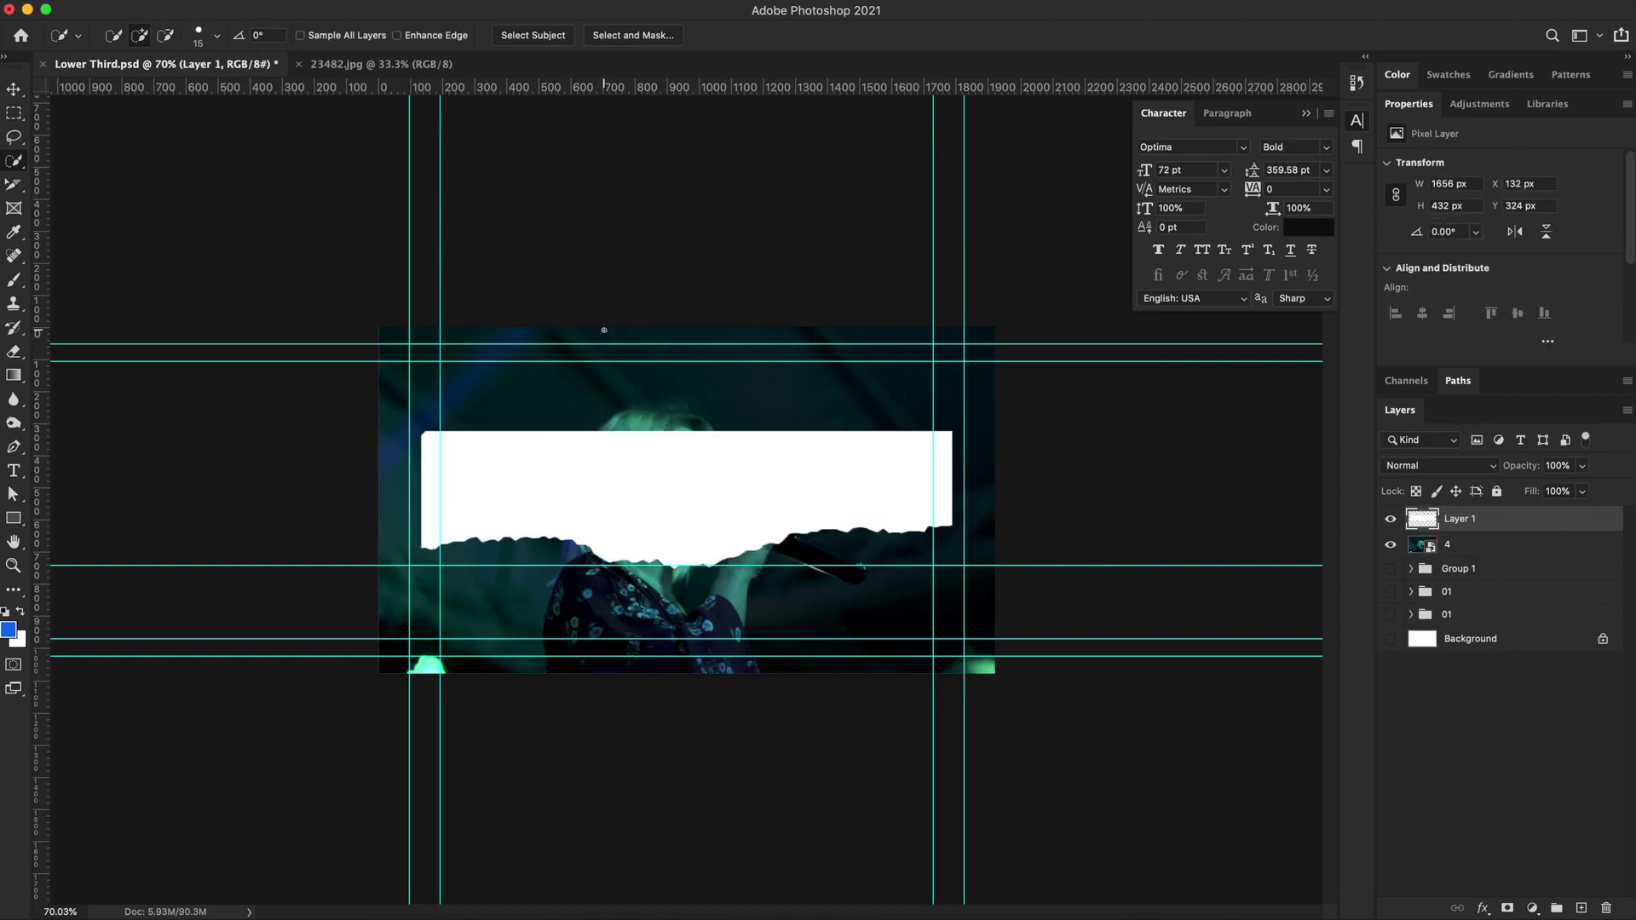
pyautogui.press('v')
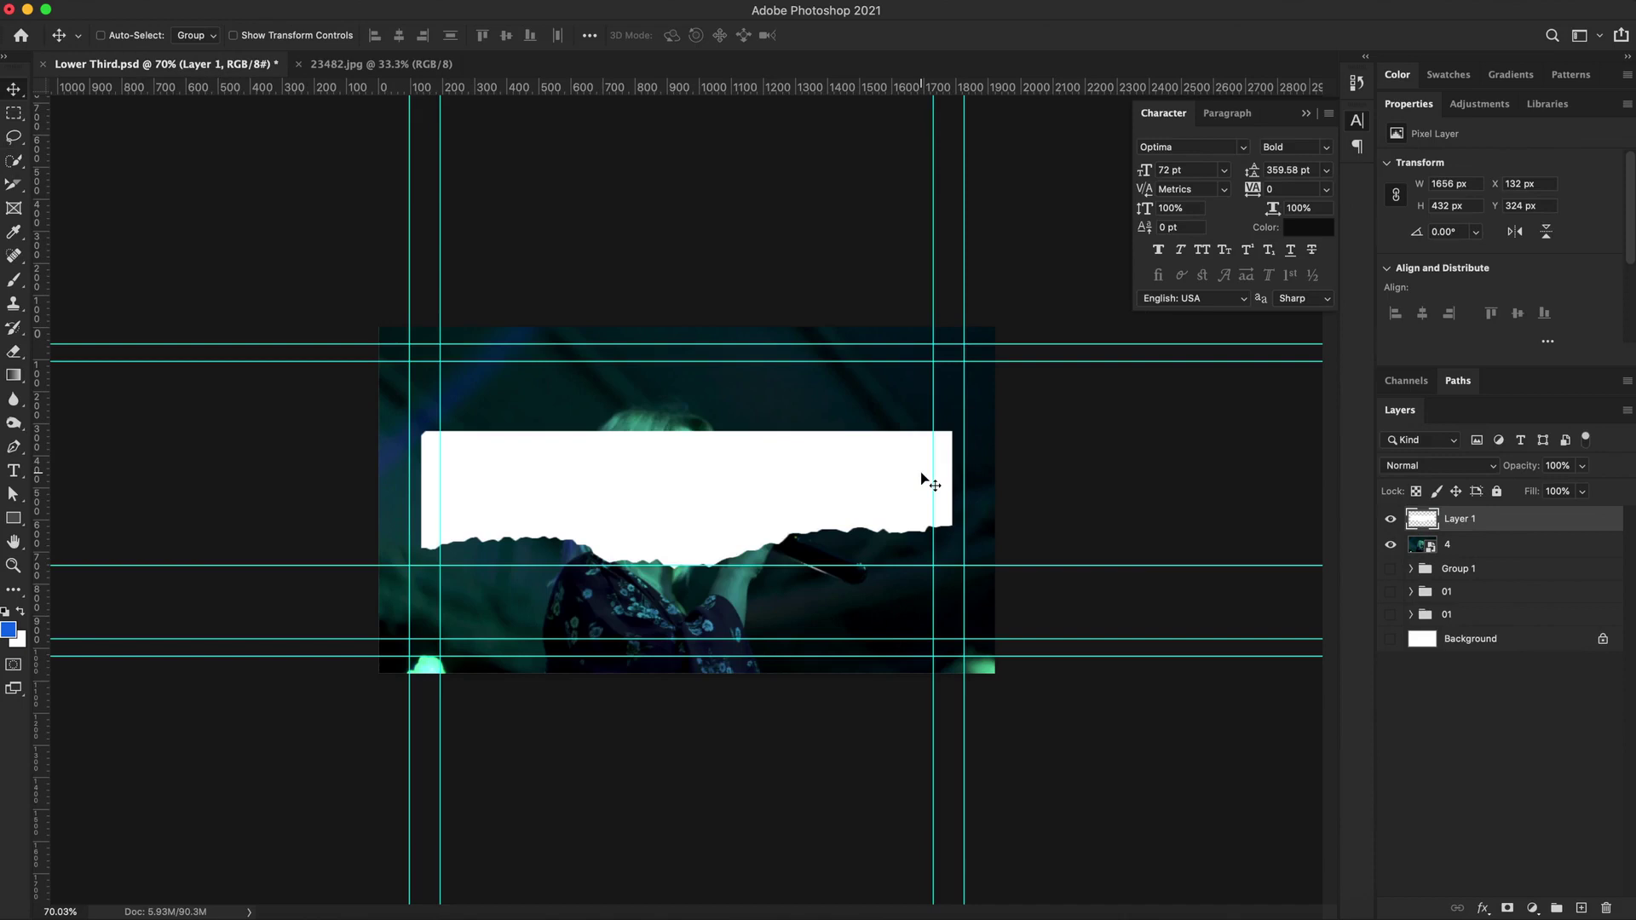
pyautogui.press('super')
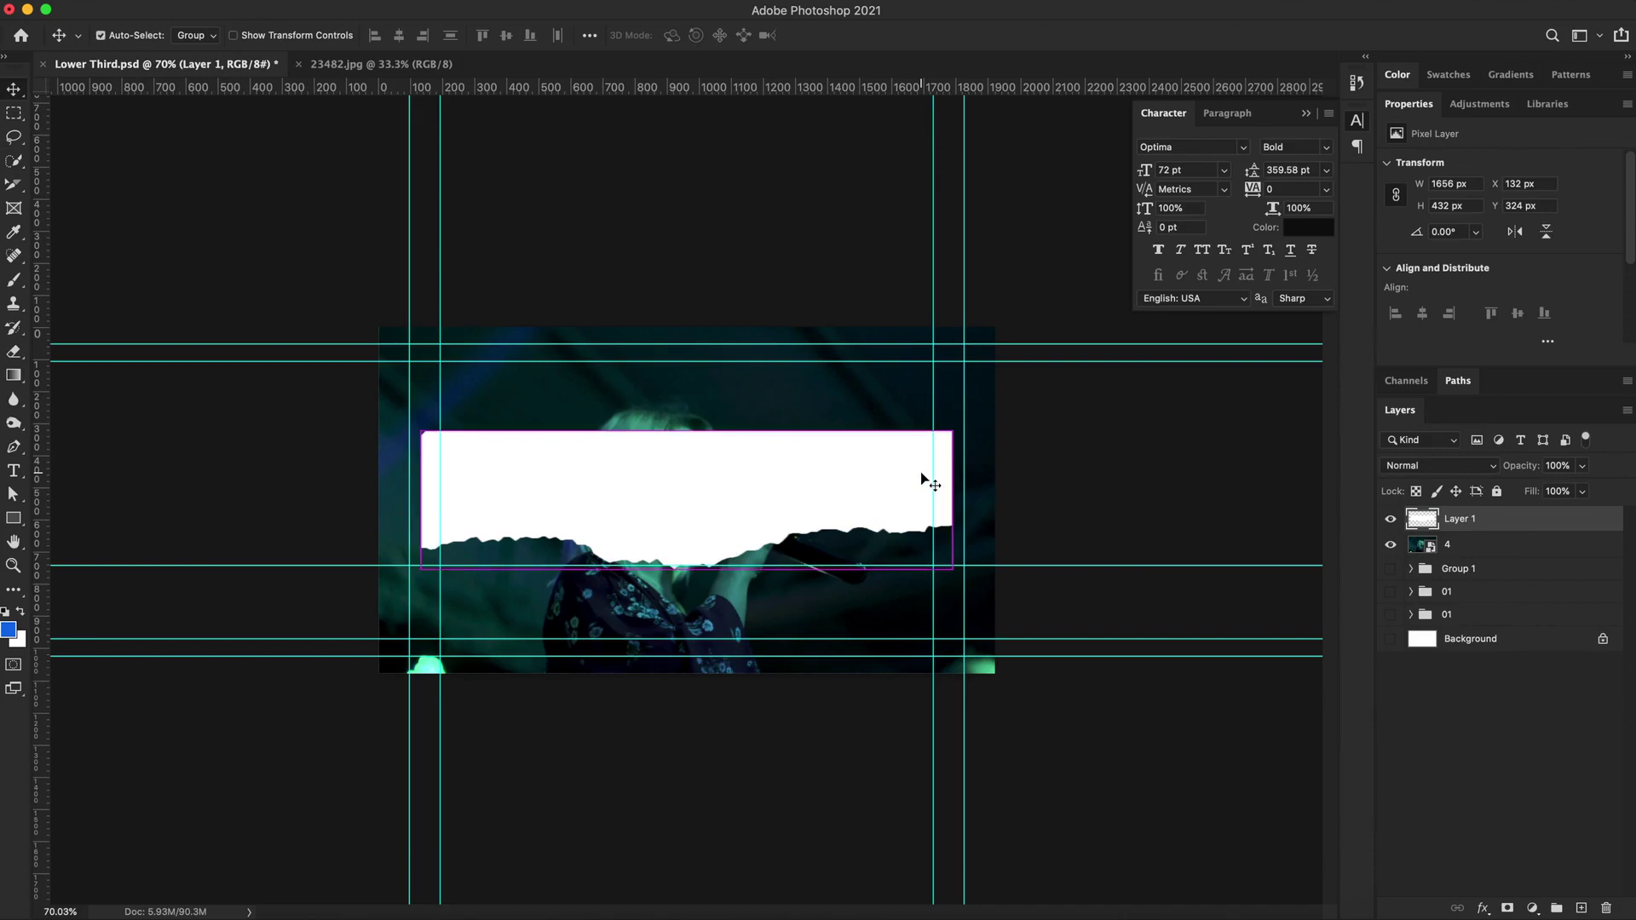
pyautogui.press('super+t')
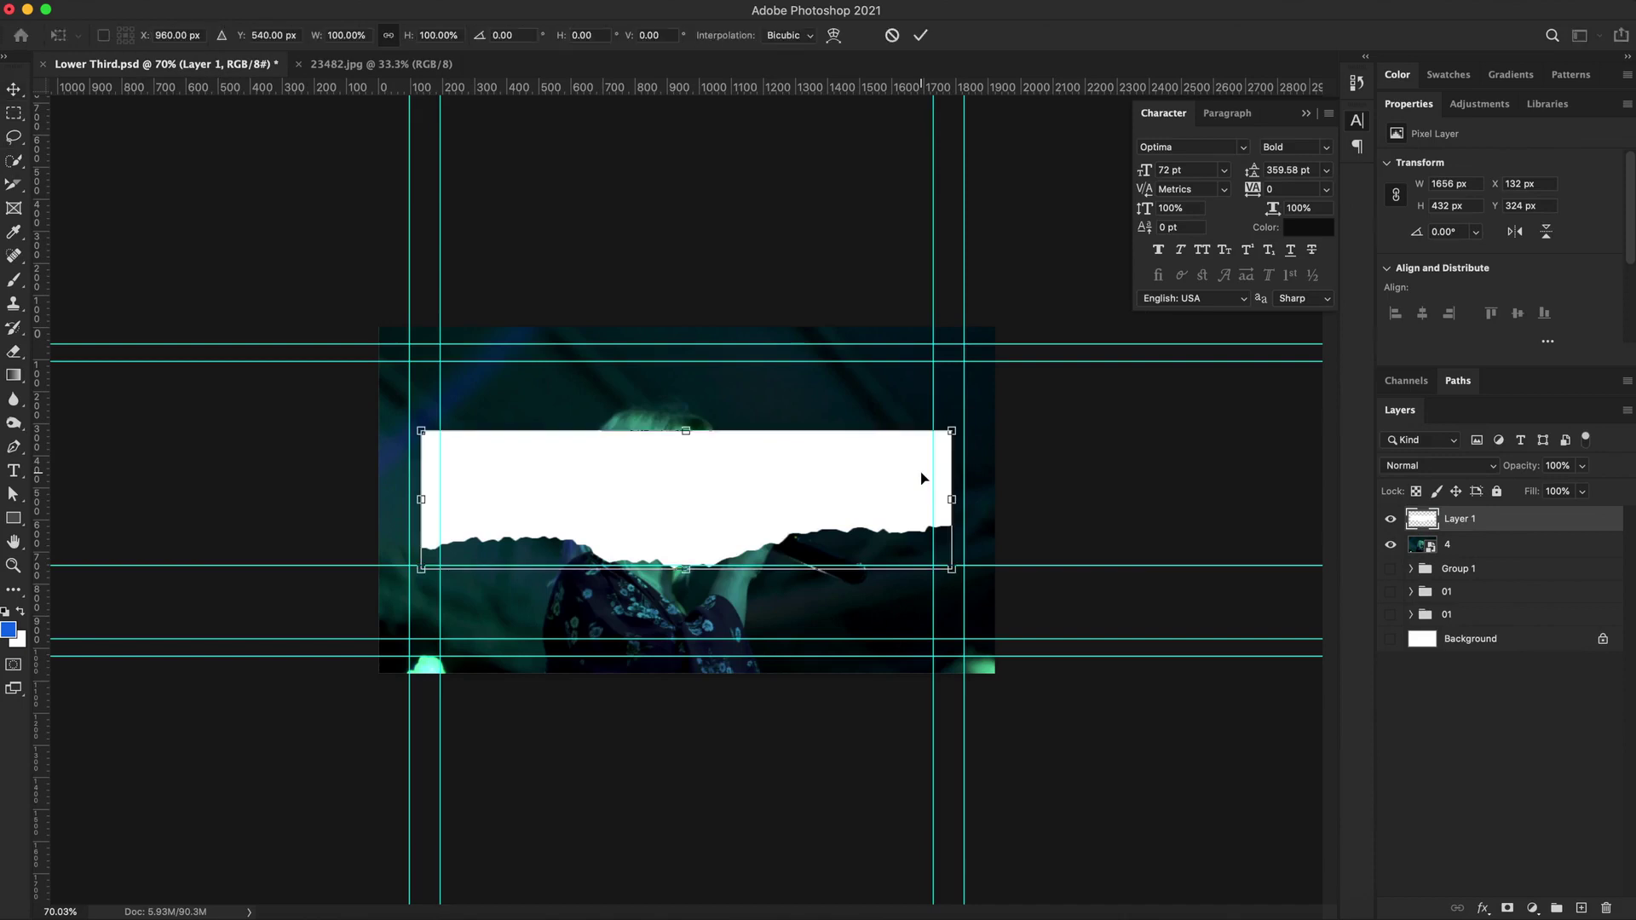
pyautogui.rightClick(846, 482)
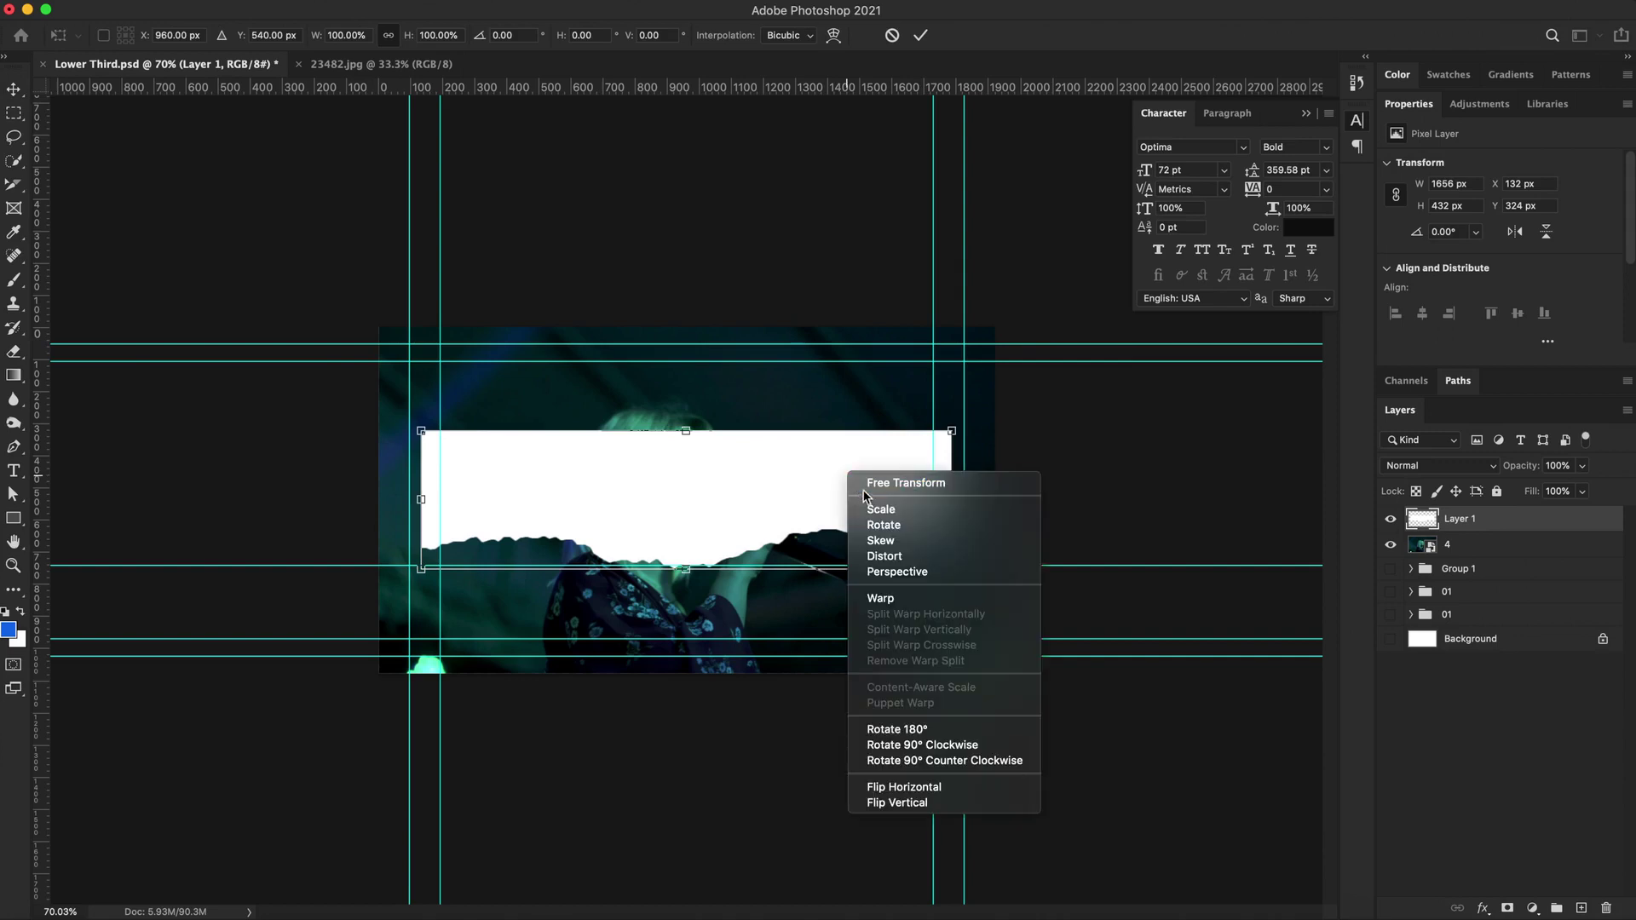
pyautogui.click(886, 729)
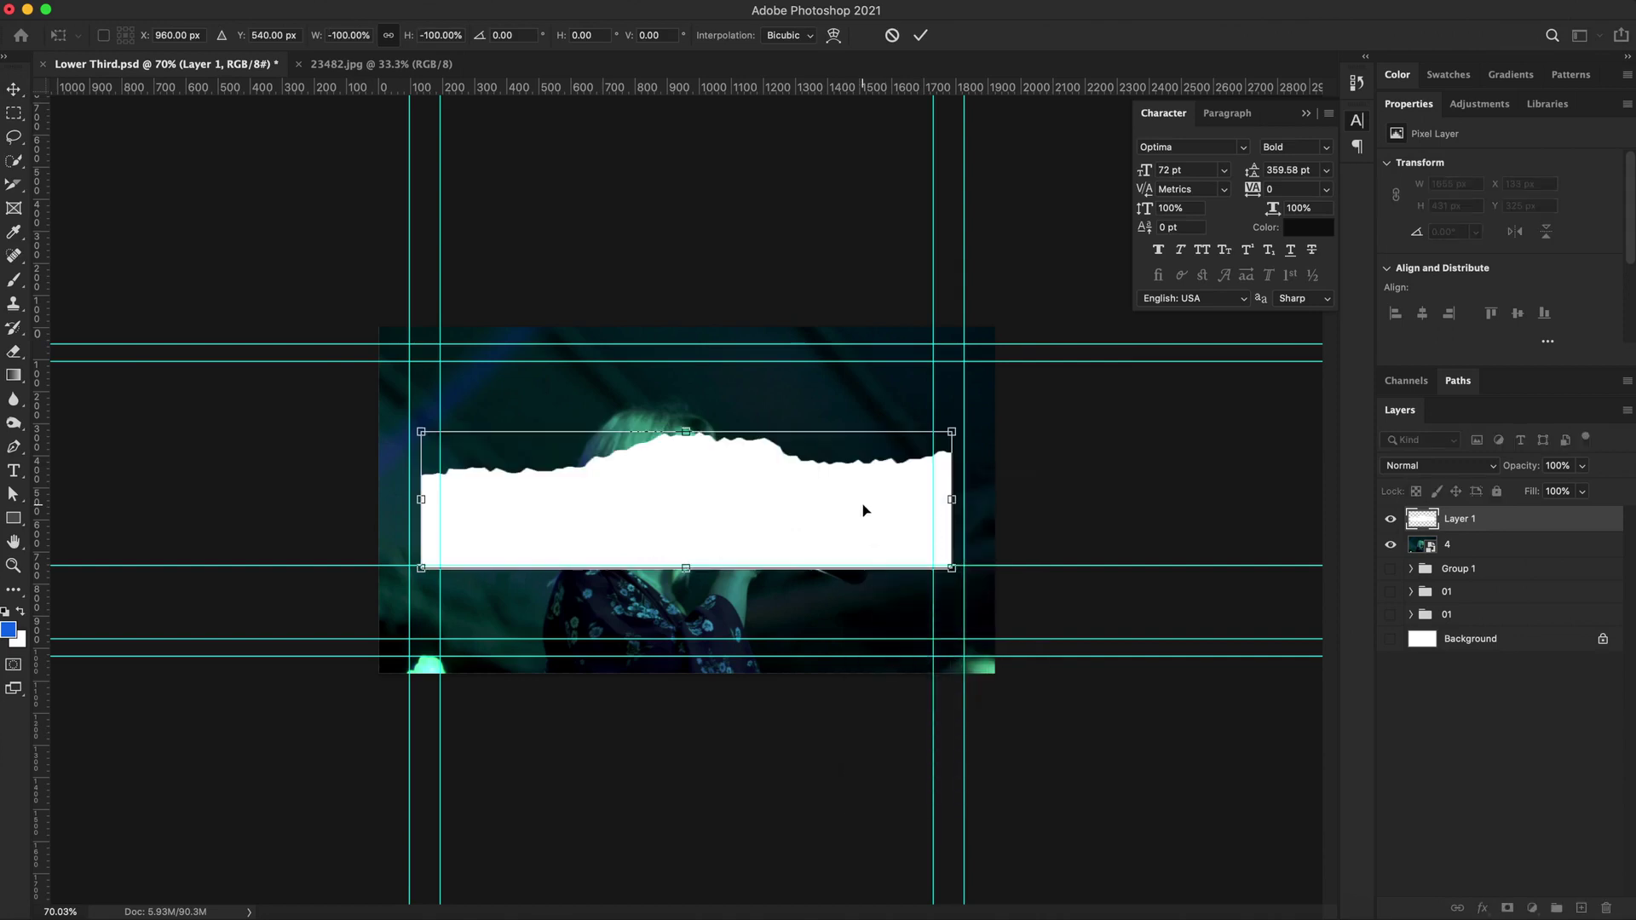
pyautogui.press('Return')
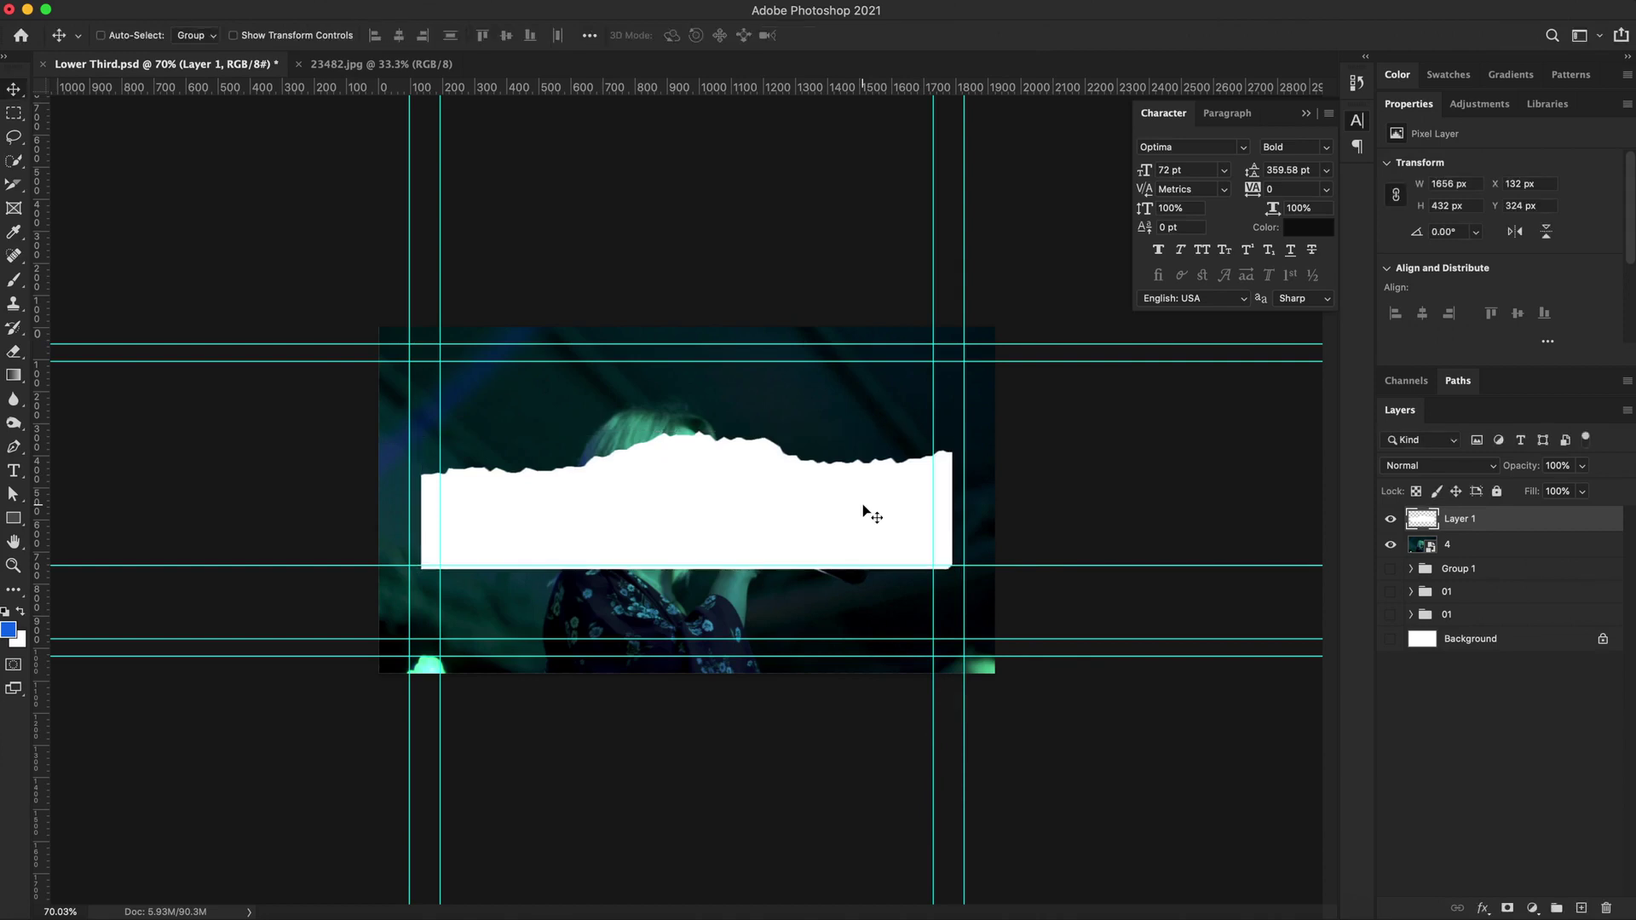
# Move the paper strip to the photo's lower left and scale it to 941 × 245 px.
pyautogui.moveTo(863, 510); pyautogui.dragTo(819, 576)
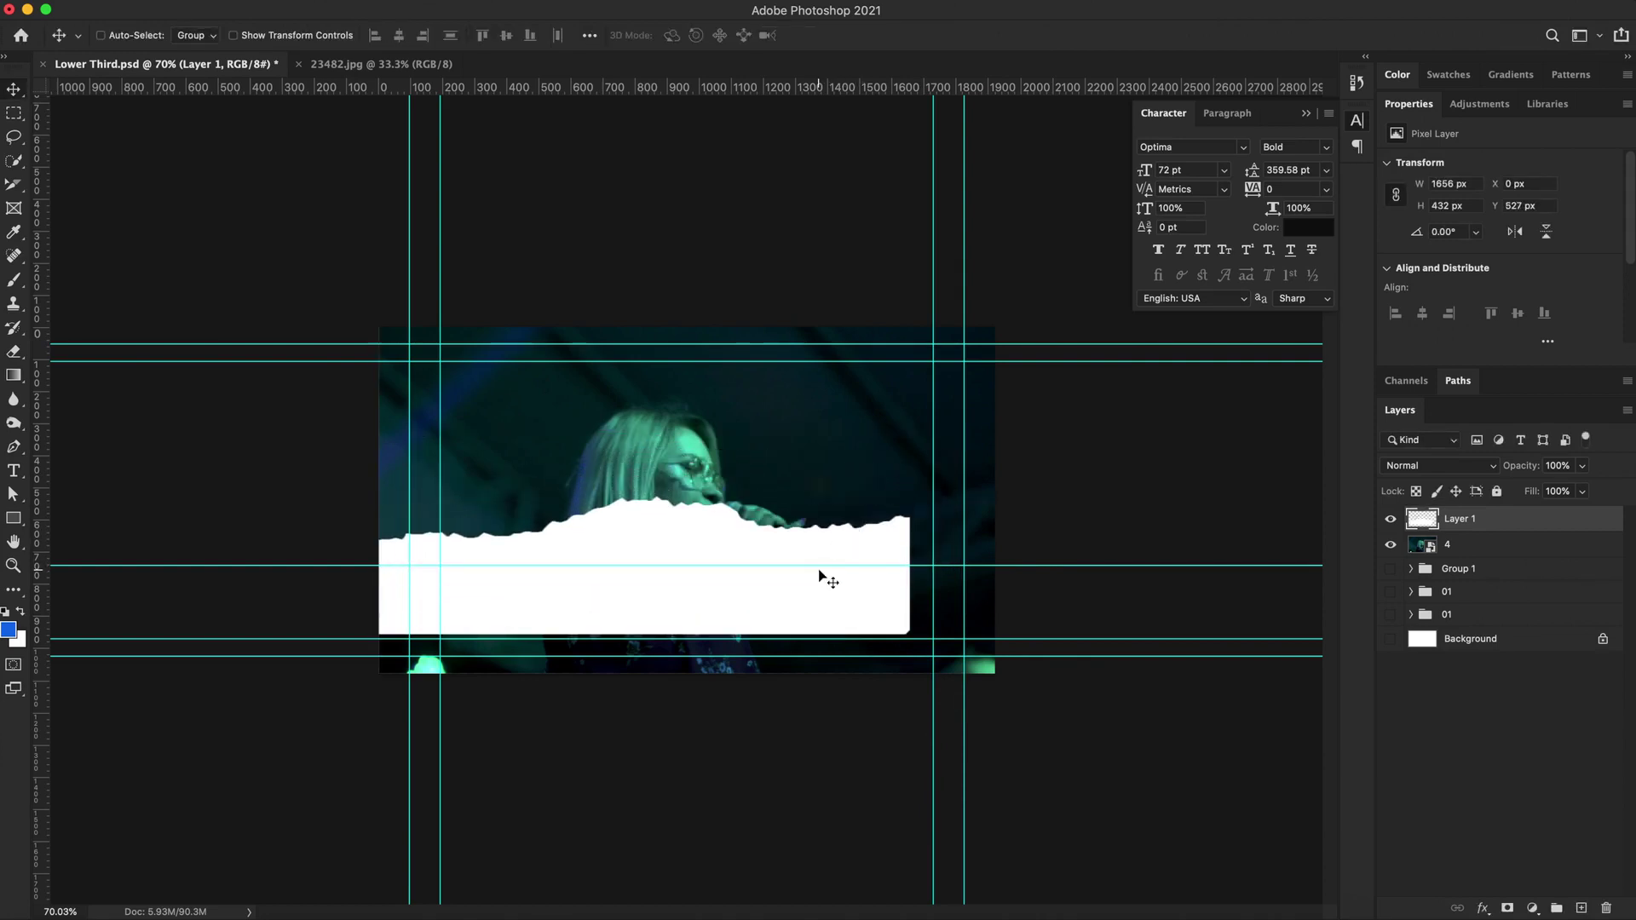
pyautogui.hotkey('ctrl', 't')
pyautogui.moveTo(899, 499); pyautogui.dragTo(670, 561)
pyautogui.press('Return')
# Add the caption 'Everything Changes' and place it on the white paper strip.
pyautogui.press('t')
pyautogui.click(496, 504)
pyautogui.write('Everything Changes')
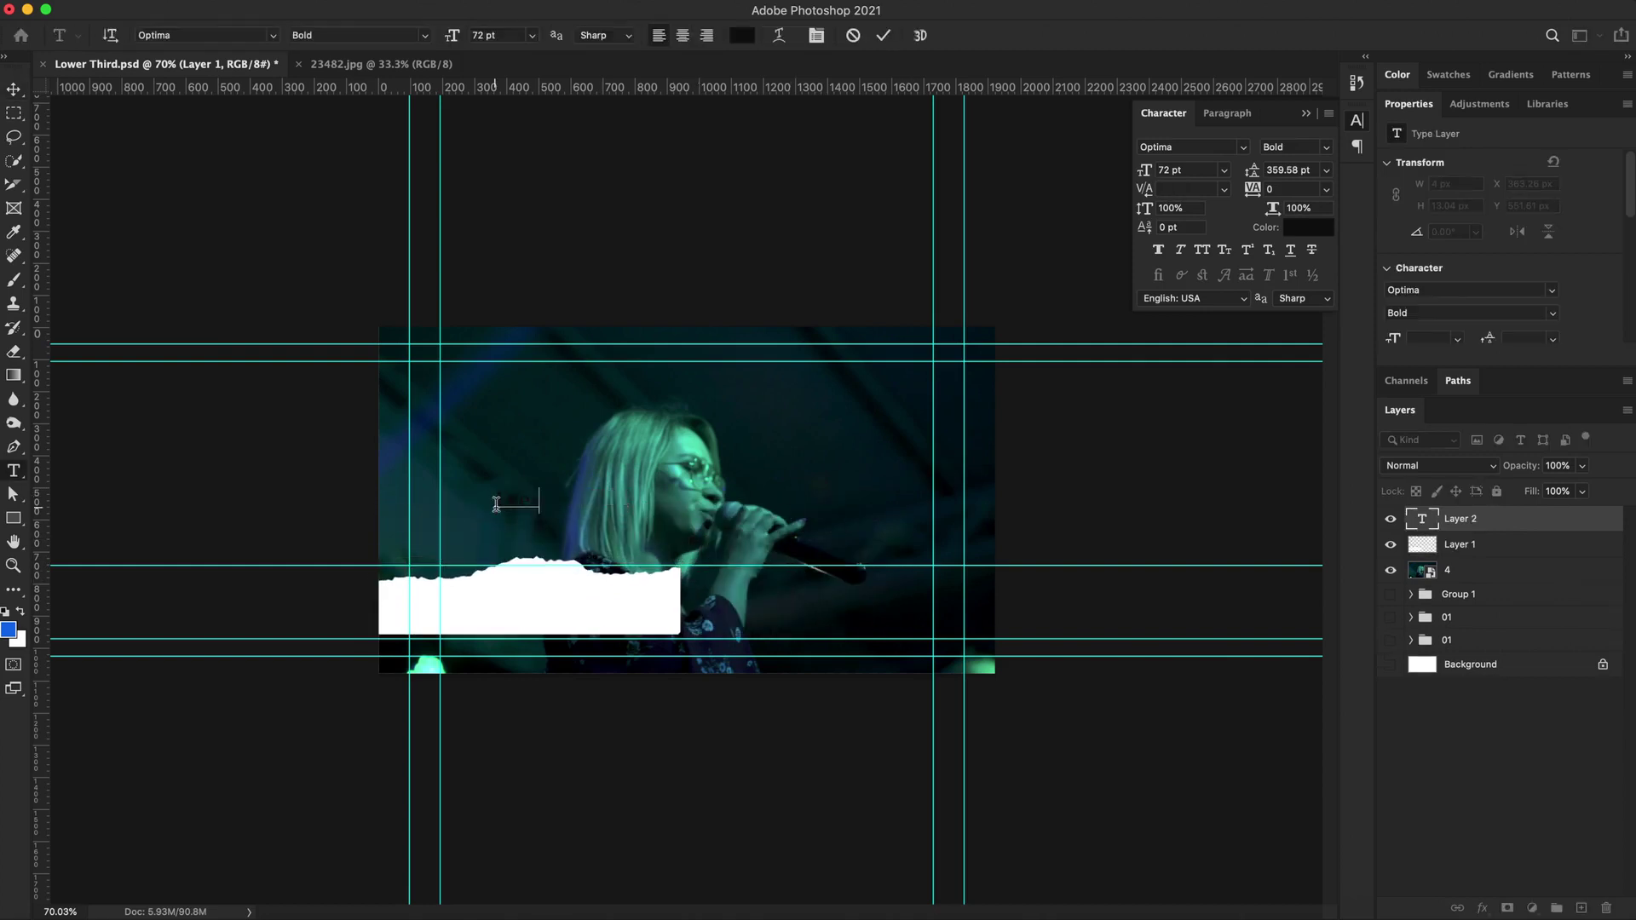
pyautogui.press('super+Return')
pyautogui.press('v')
pyautogui.moveTo(555, 336); pyautogui.dragTo(568, 497)
# Select the paper strip's layer and start renaming it.
pyautogui.scroll(5, 688, 503)
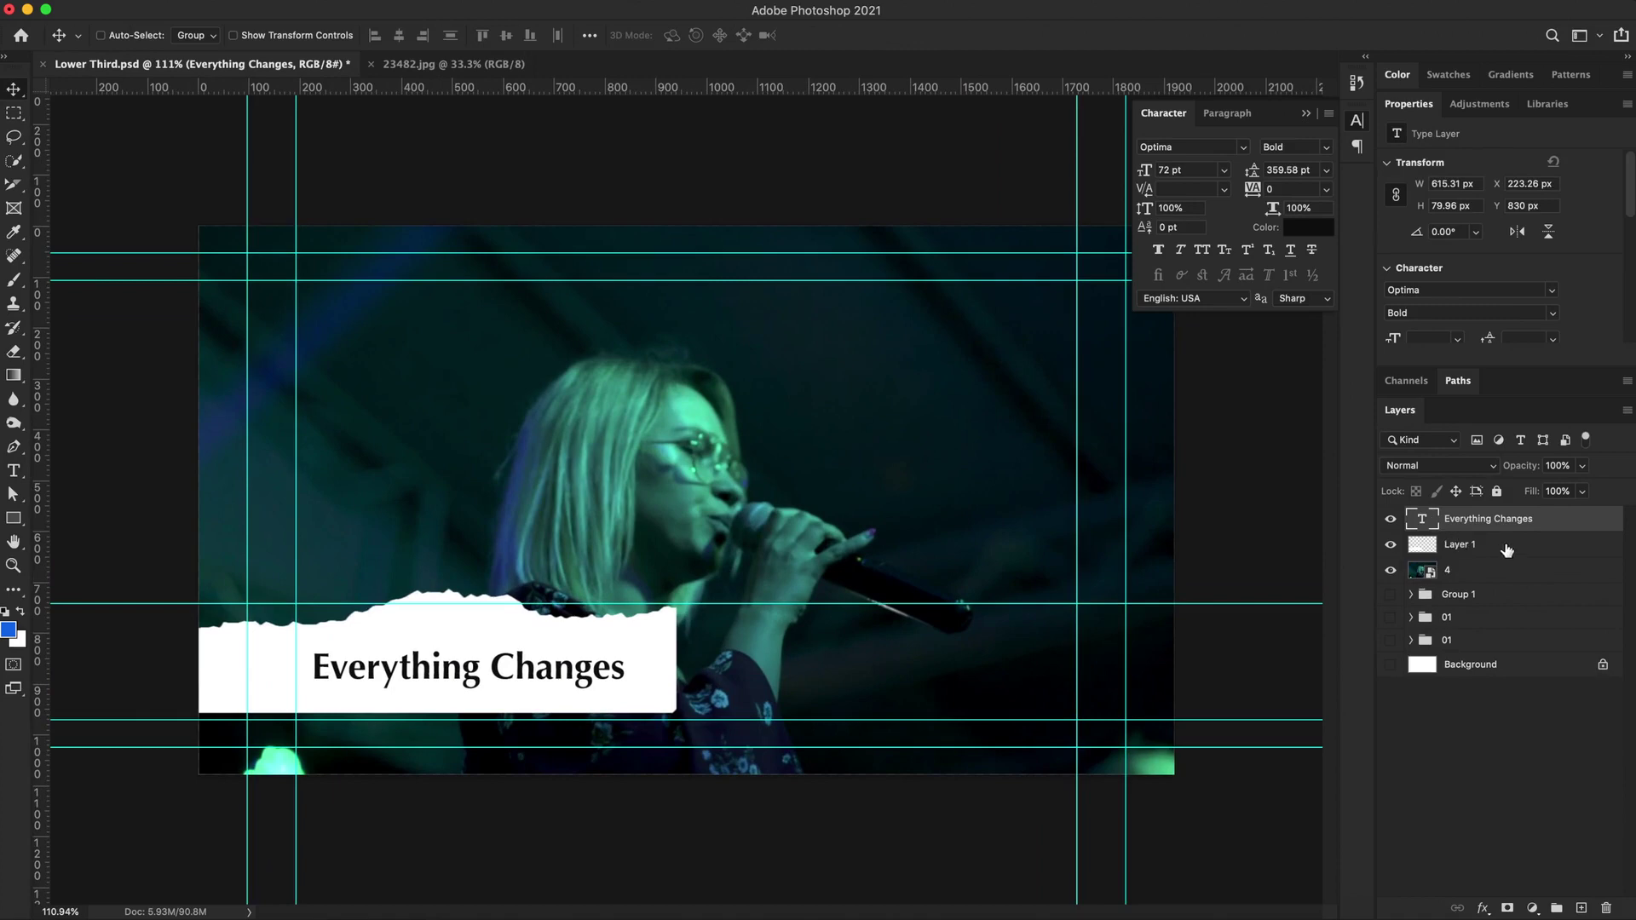
pyautogui.click(1506, 550)
pyautogui.doubleClick(1462, 544)
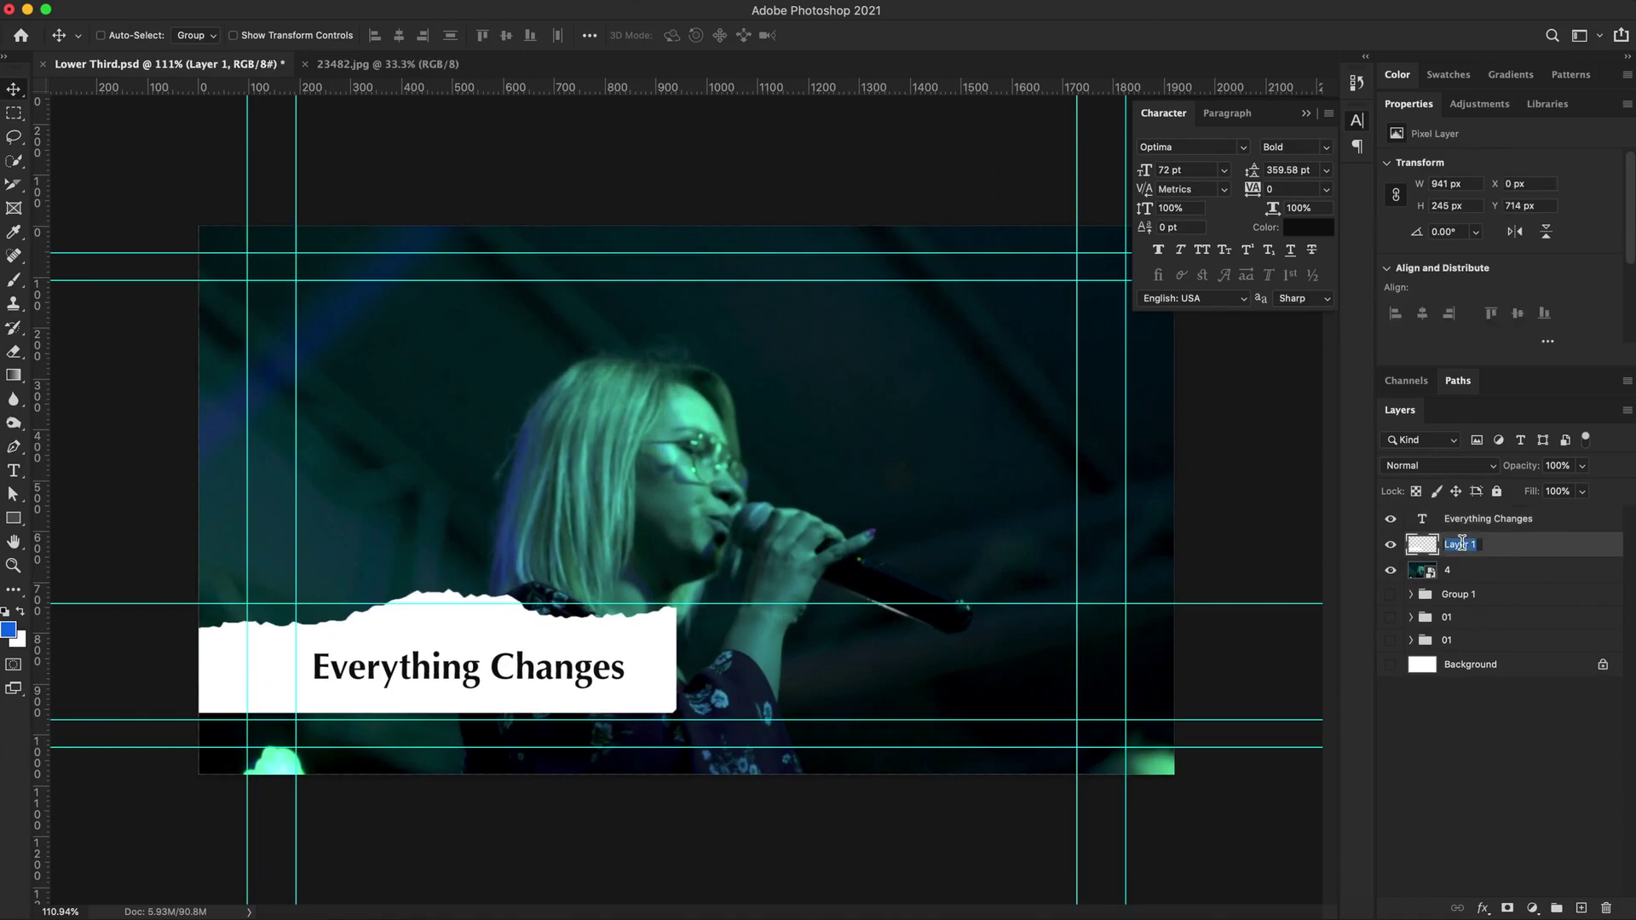
# Name the layer 'paper' and give it a cream Color Overlay (e7e8d9).
pyautogui.write('paper')
pyautogui.press('Return')
pyautogui.doubleClick(1525, 546)
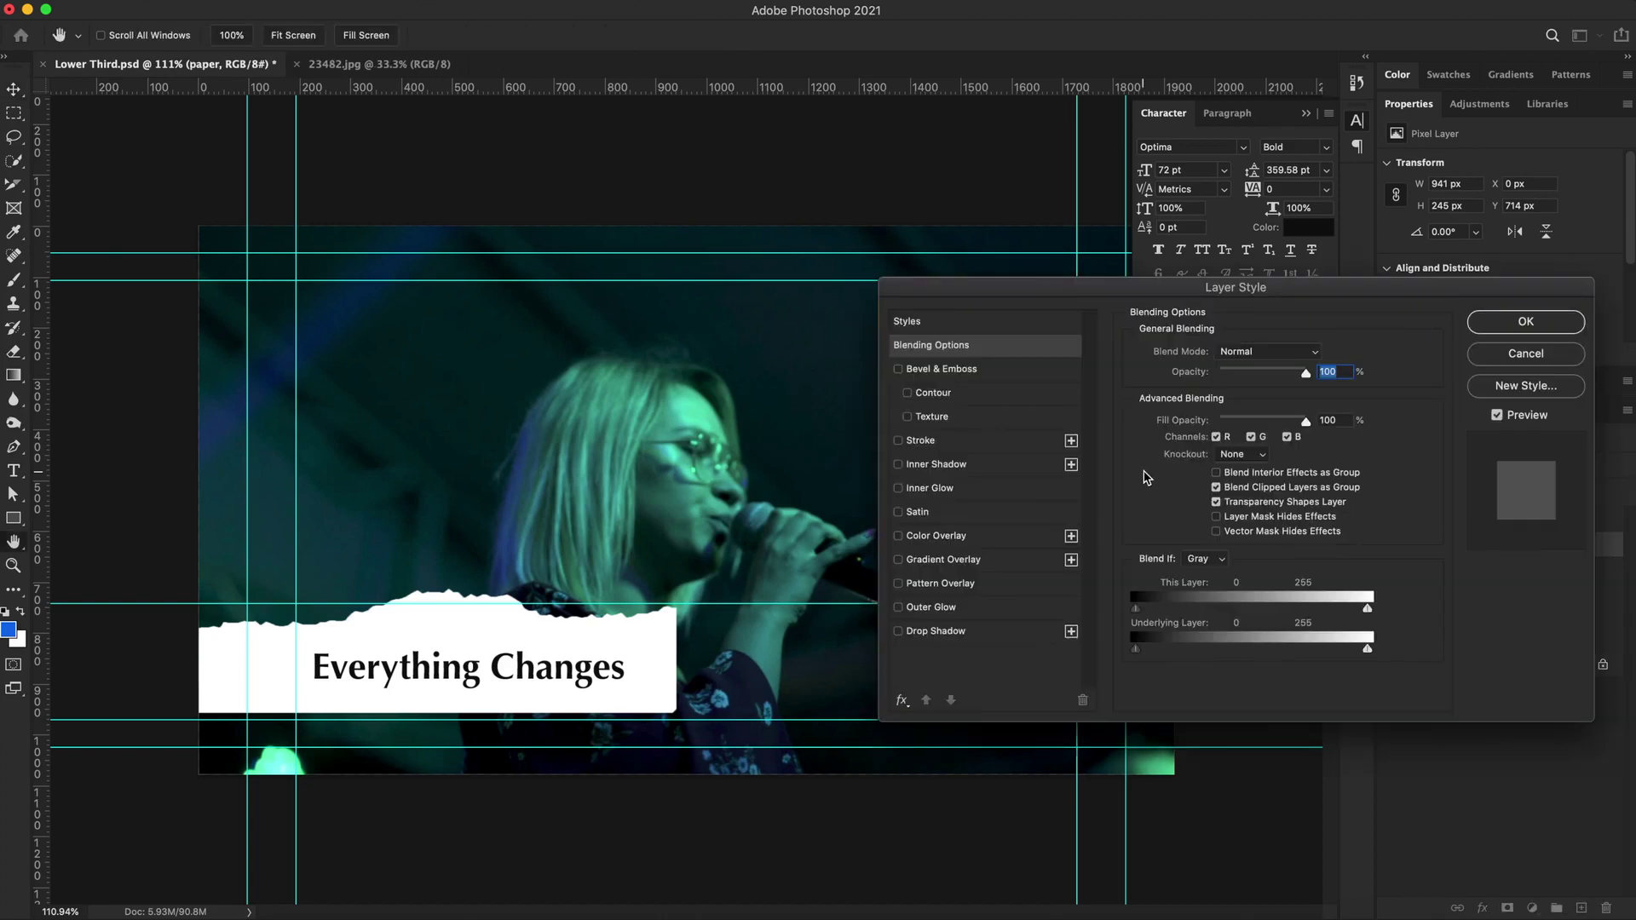
pyautogui.click(980, 538)
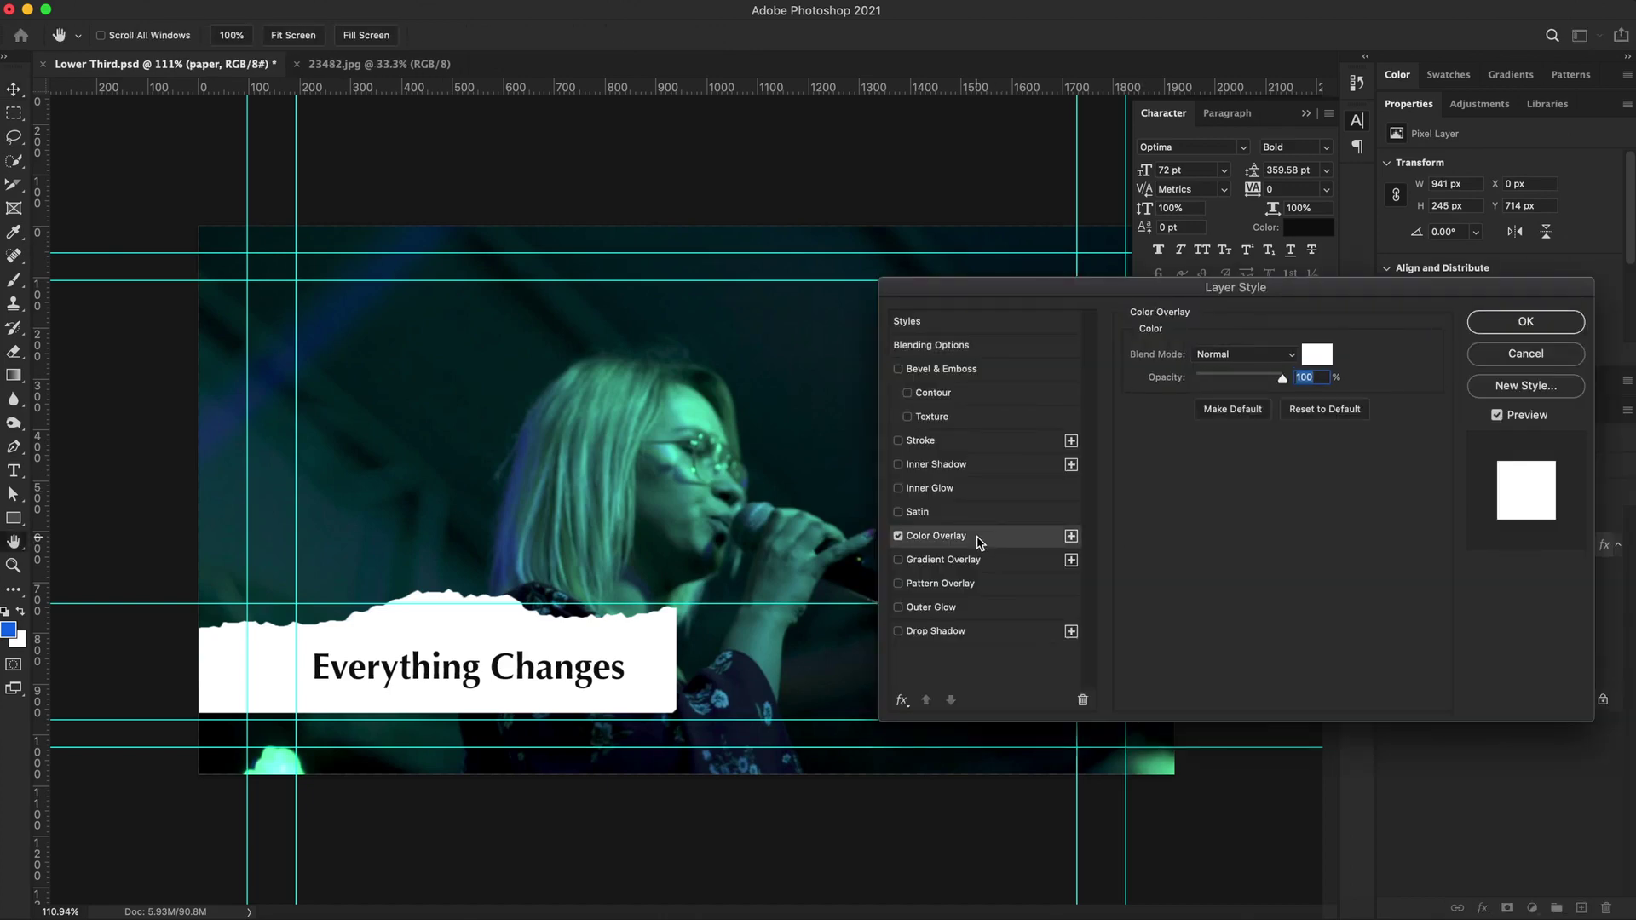
pyautogui.click(1317, 353)
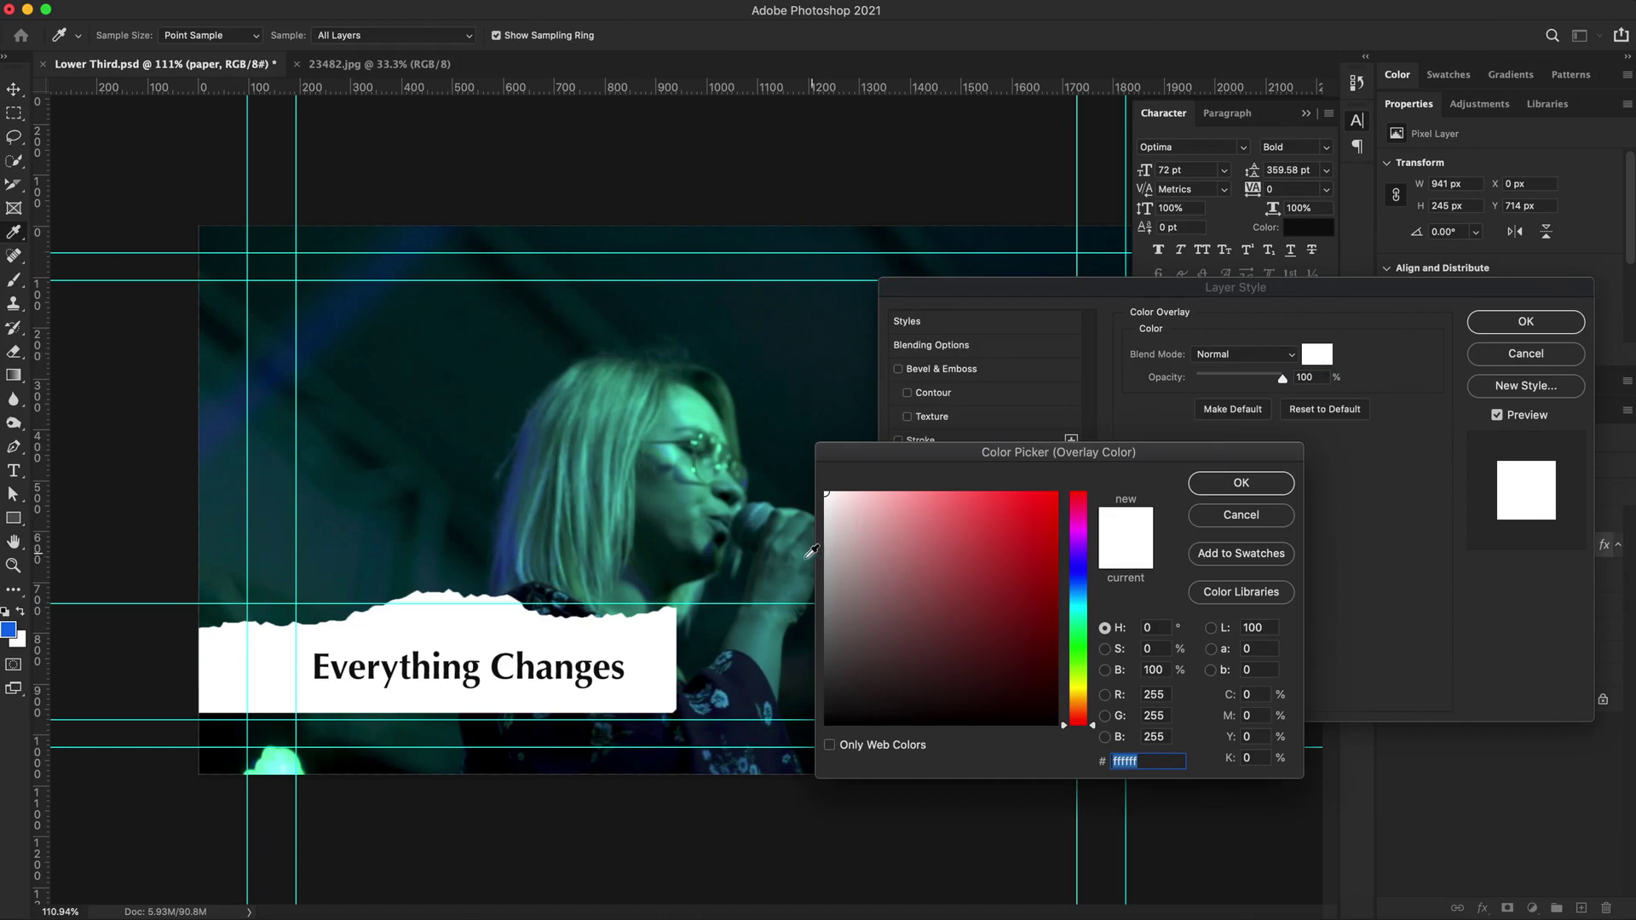
pyautogui.moveTo(1078, 721); pyautogui.dragTo(1082, 682)
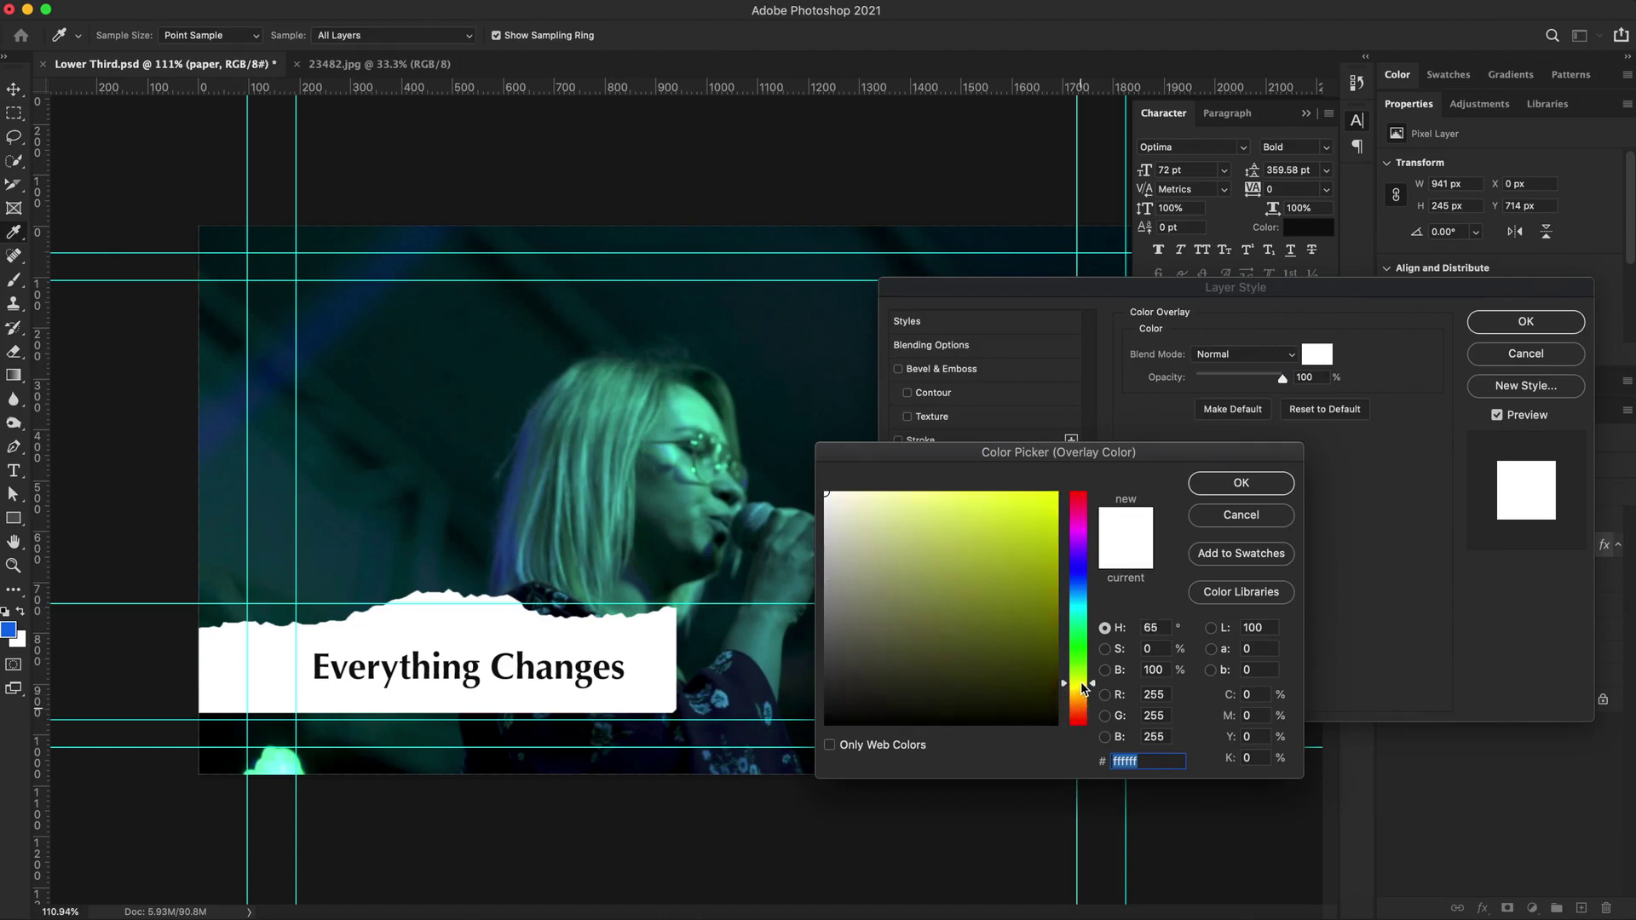
pyautogui.moveTo(901, 534); pyautogui.dragTo(839, 513)
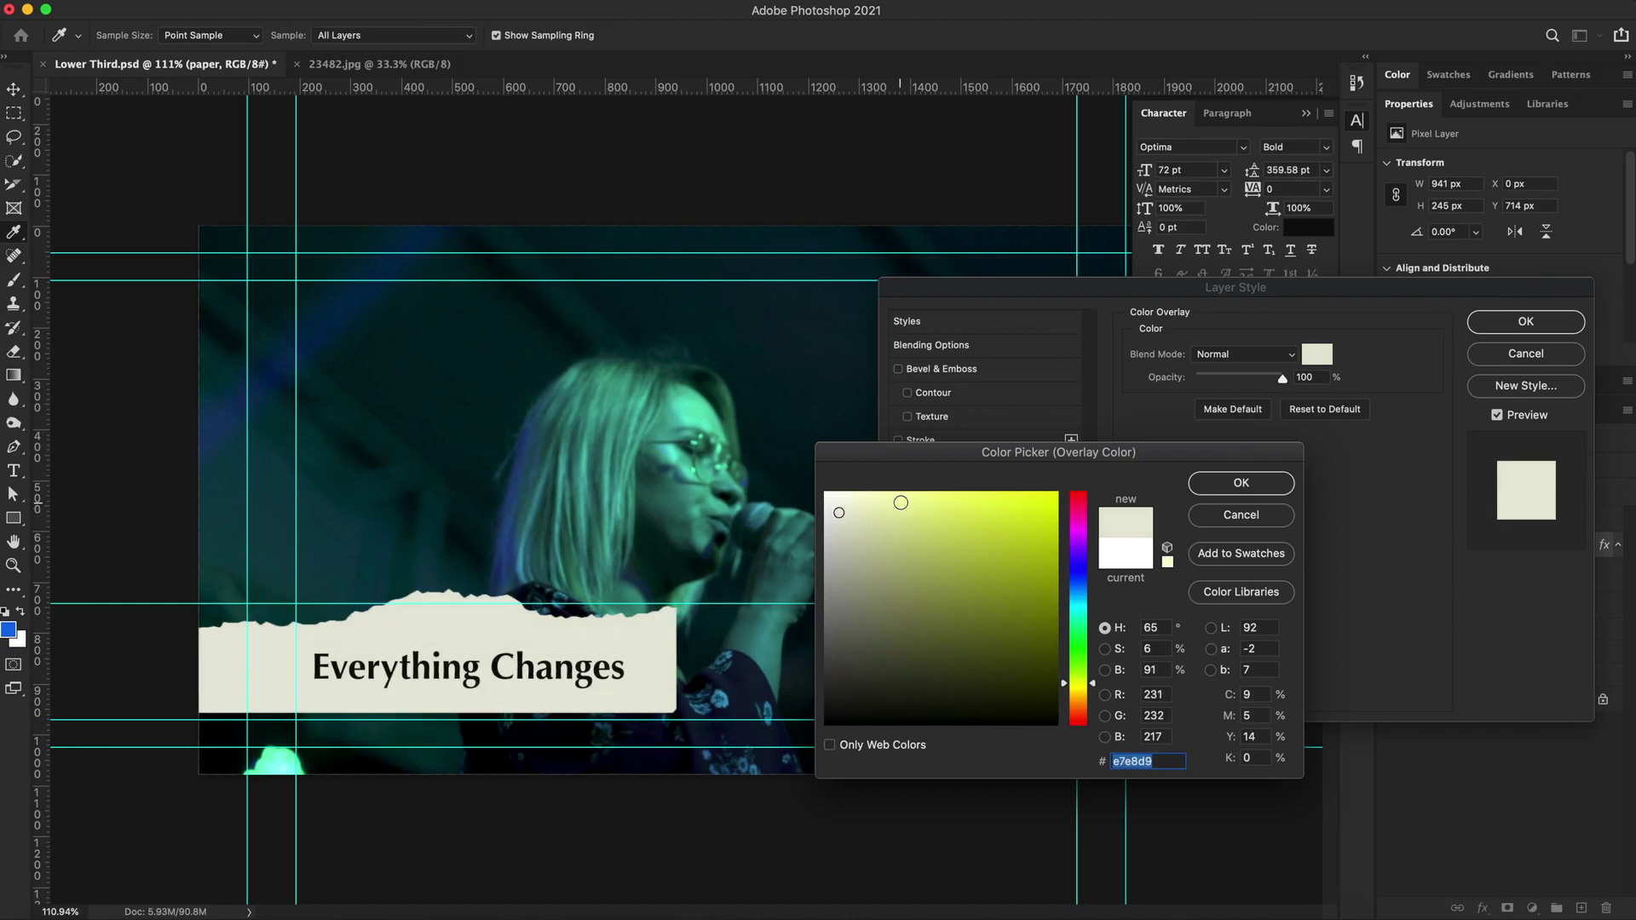
pyautogui.click(1213, 483)
# Add a white Normal-mode Inner Shadow along the paper's torn top edge and apply the effects.
pyautogui.click(935, 464)
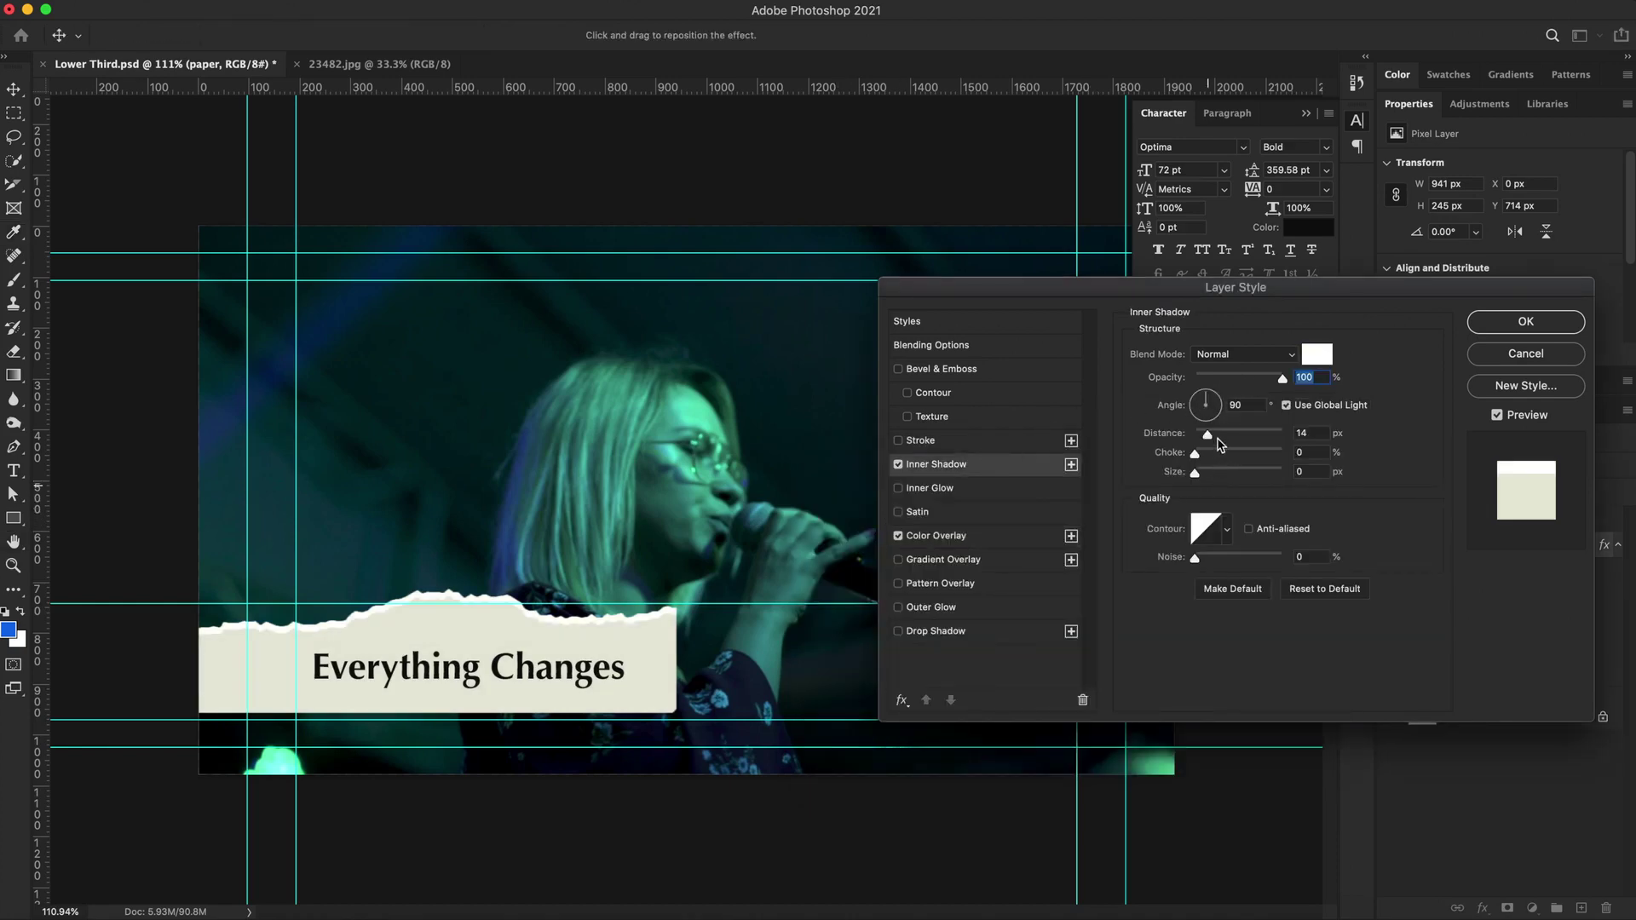
pyautogui.click(1243, 355)
pyautogui.click(1242, 355)
pyautogui.click(1310, 356)
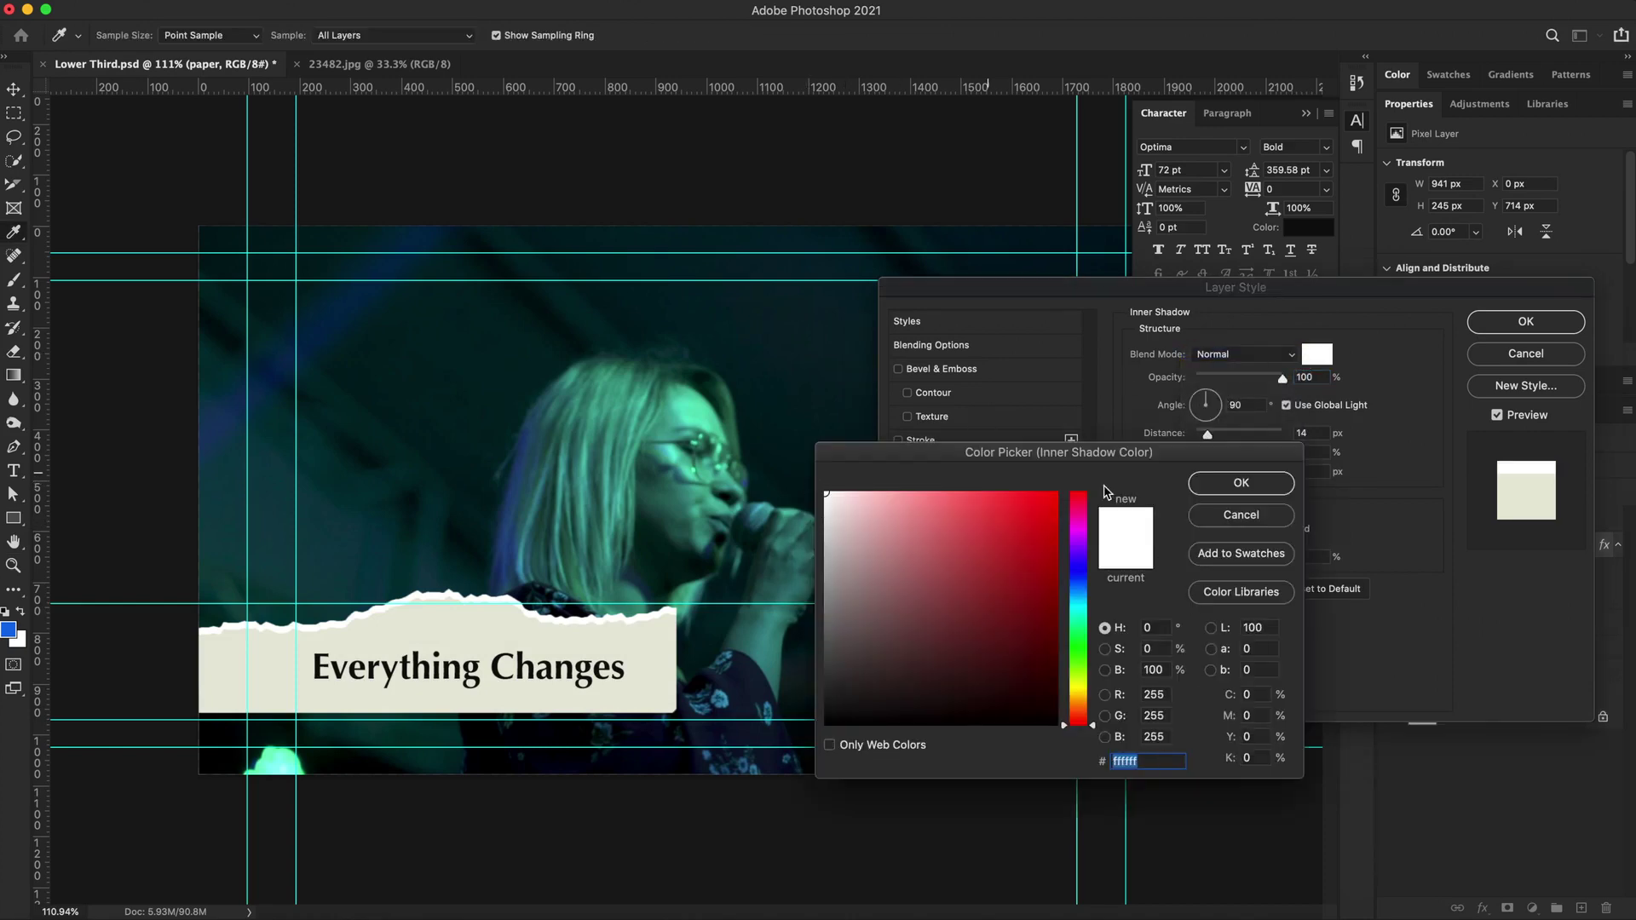
pyautogui.click(1224, 482)
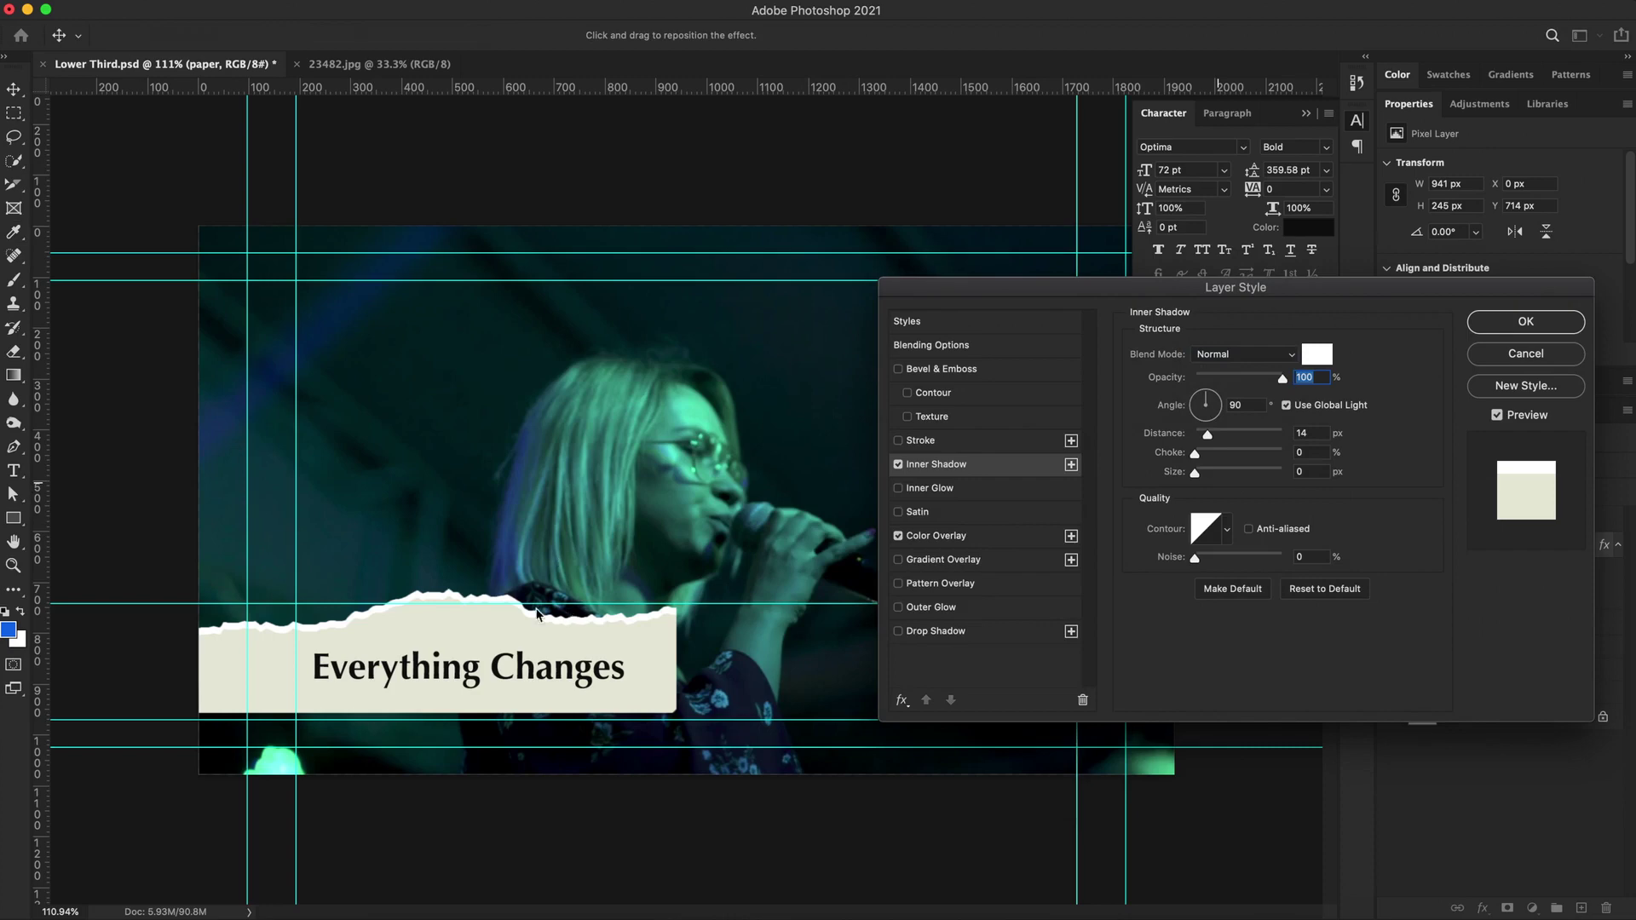
pyautogui.moveTo(535, 609); pyautogui.dragTo(631, 596)
pyautogui.press('Return')
# Add a new empty layer above the paper layer.
pyautogui.scroll(5, 559, 639)
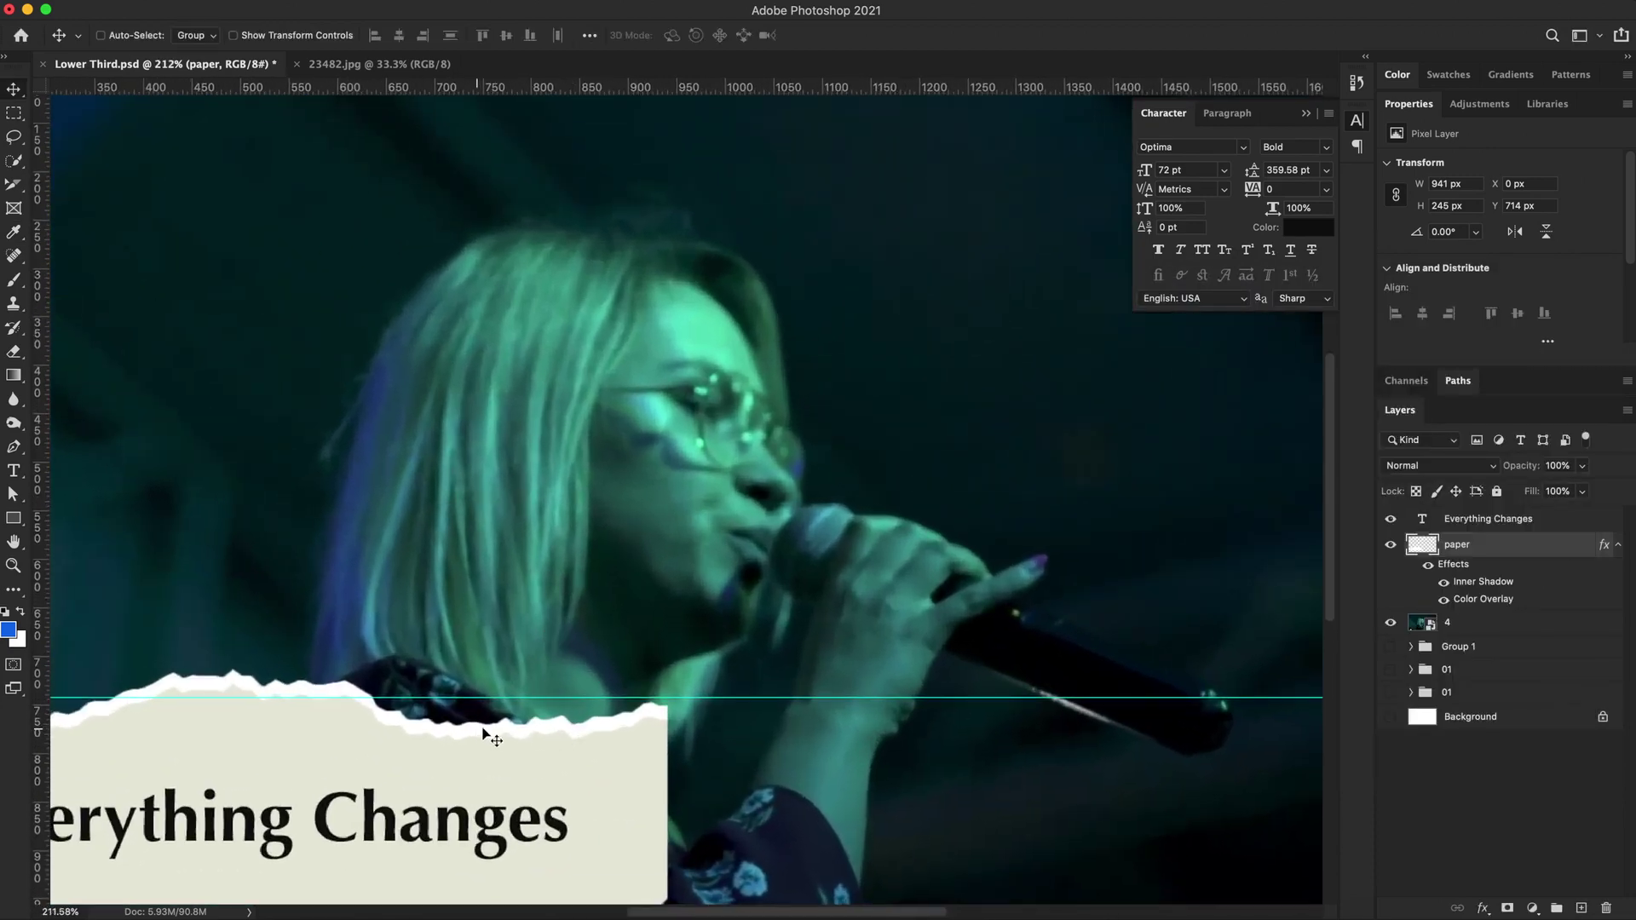
pyautogui.scroll(-1, 494, 735)
pyautogui.scroll(-4, 490, 730)
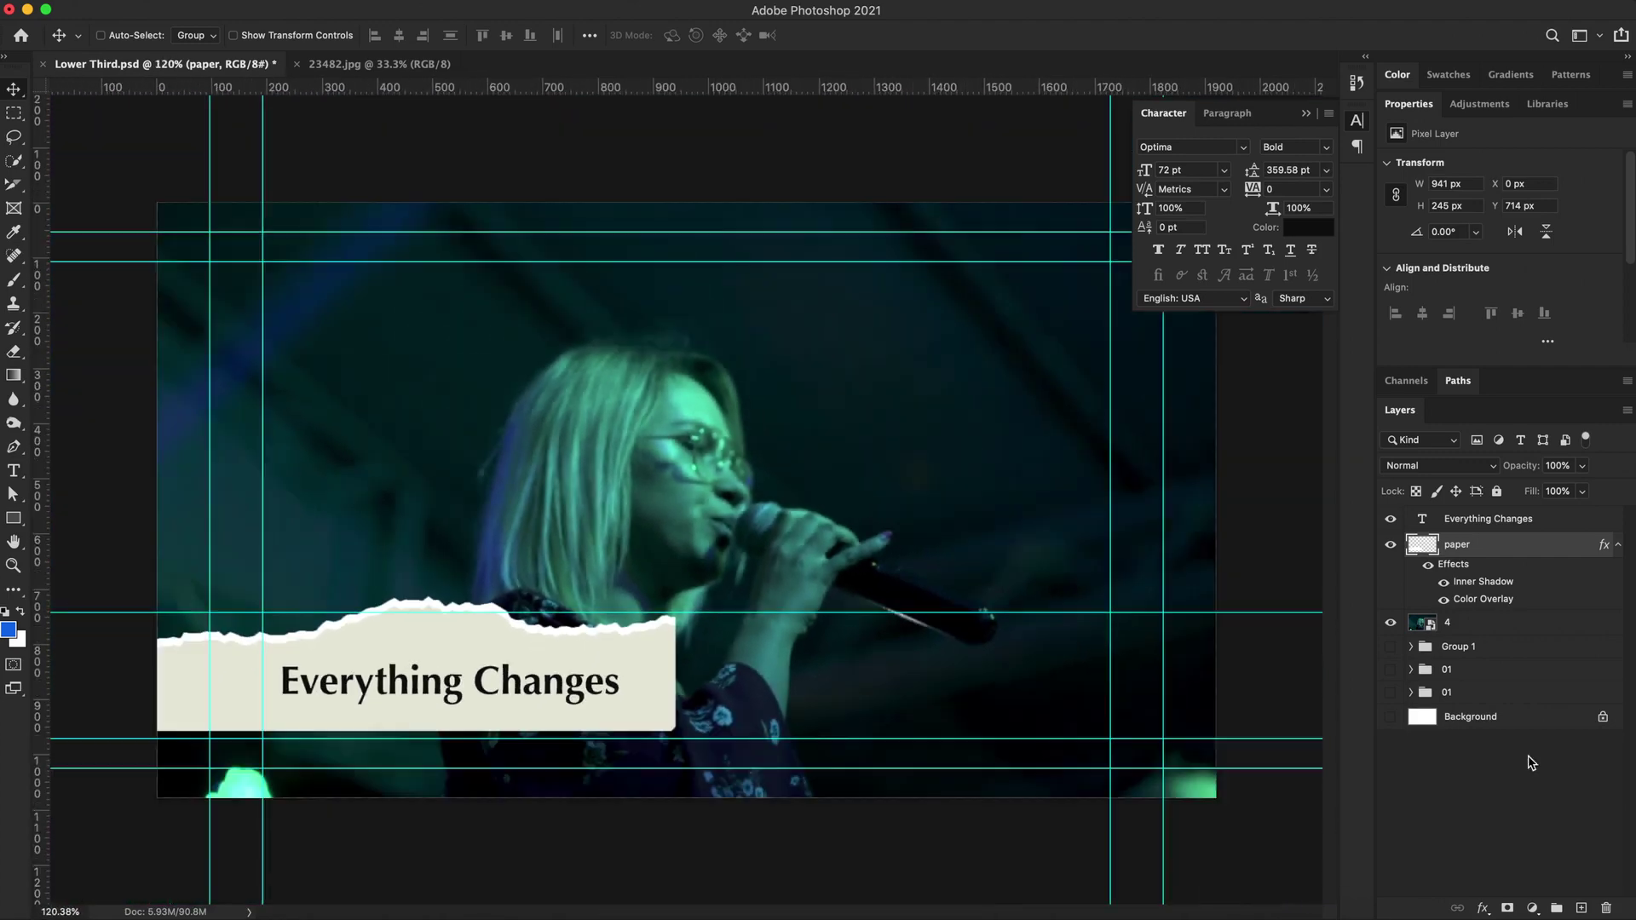
pyautogui.click(1582, 908)
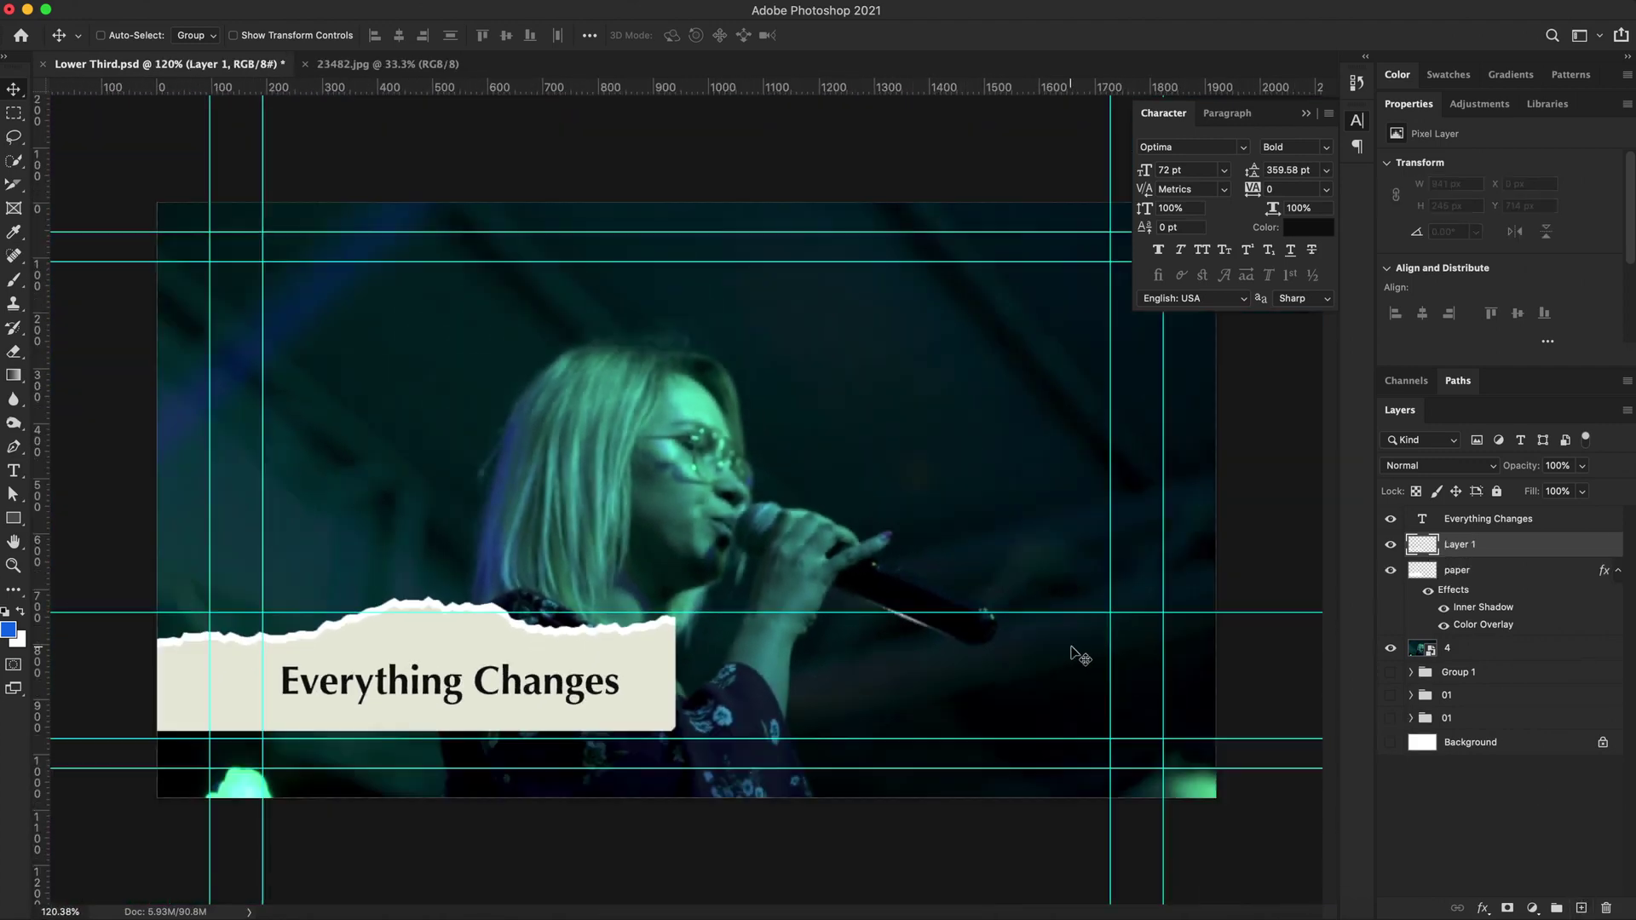
# Set the foreground painting colour to purple cb0fe7.
pyautogui.click(7, 632)
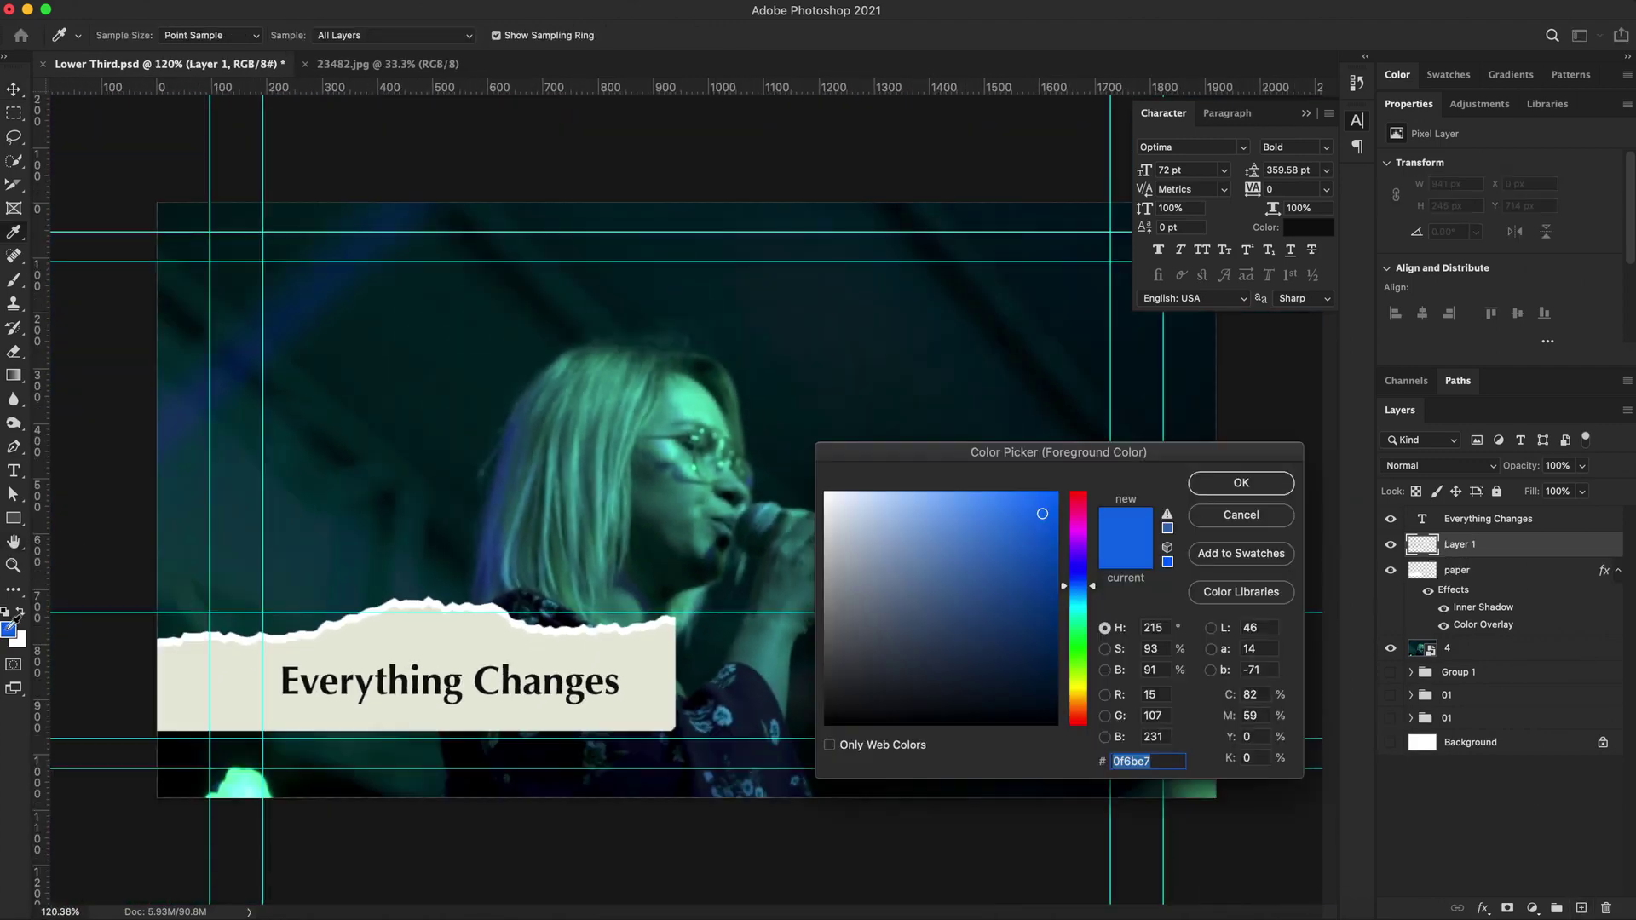
pyautogui.click(1079, 544)
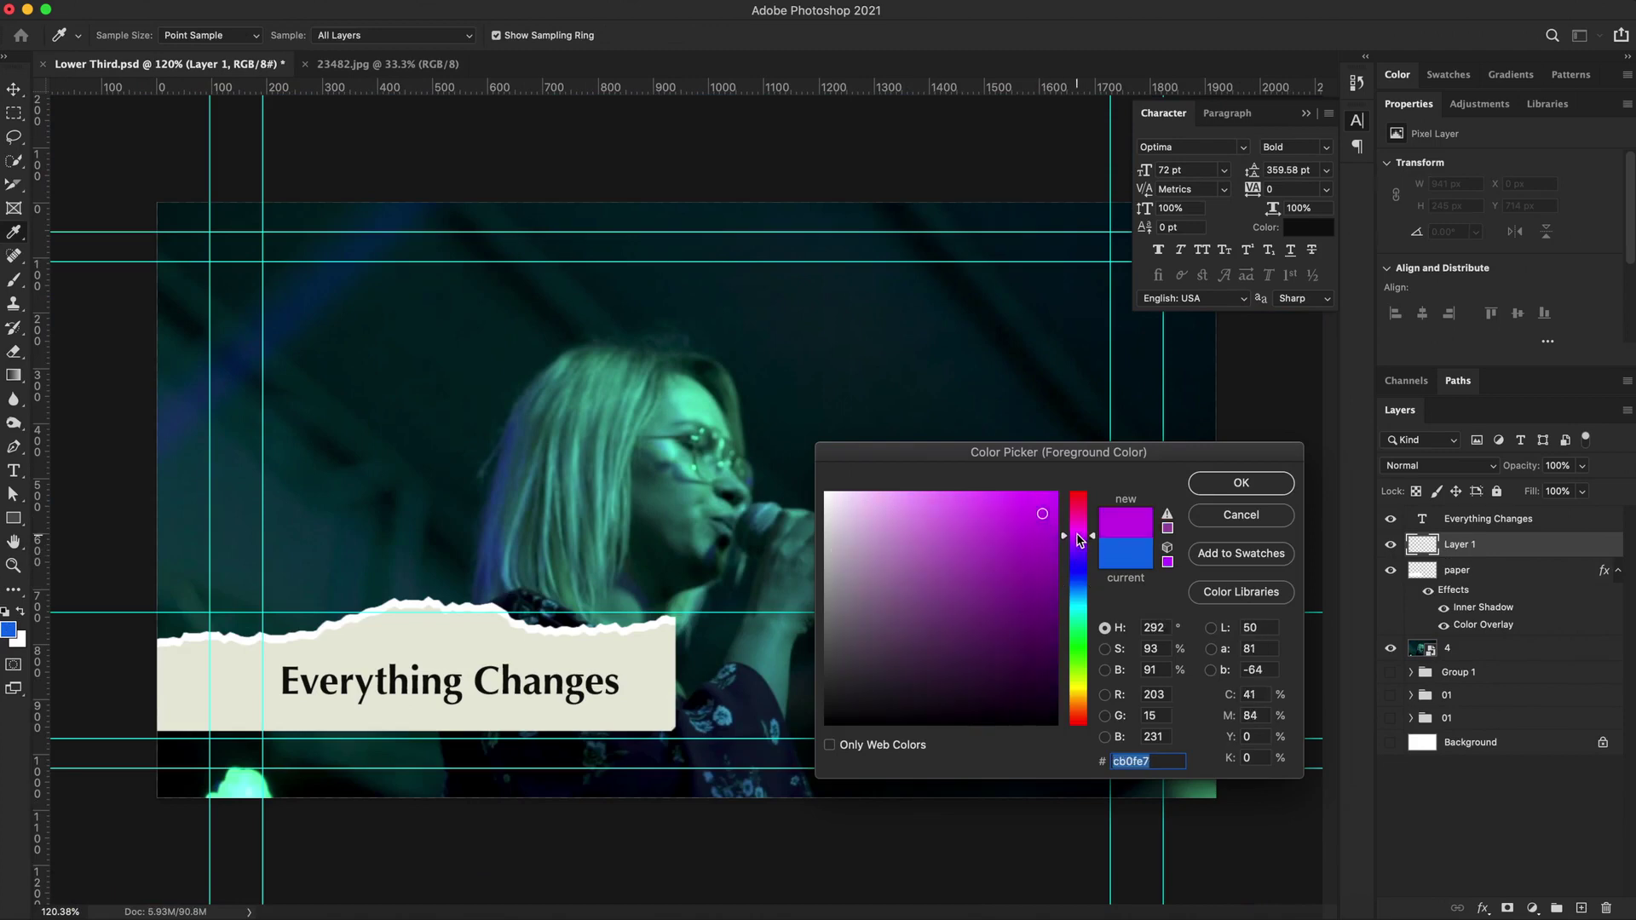
pyautogui.click(1244, 484)
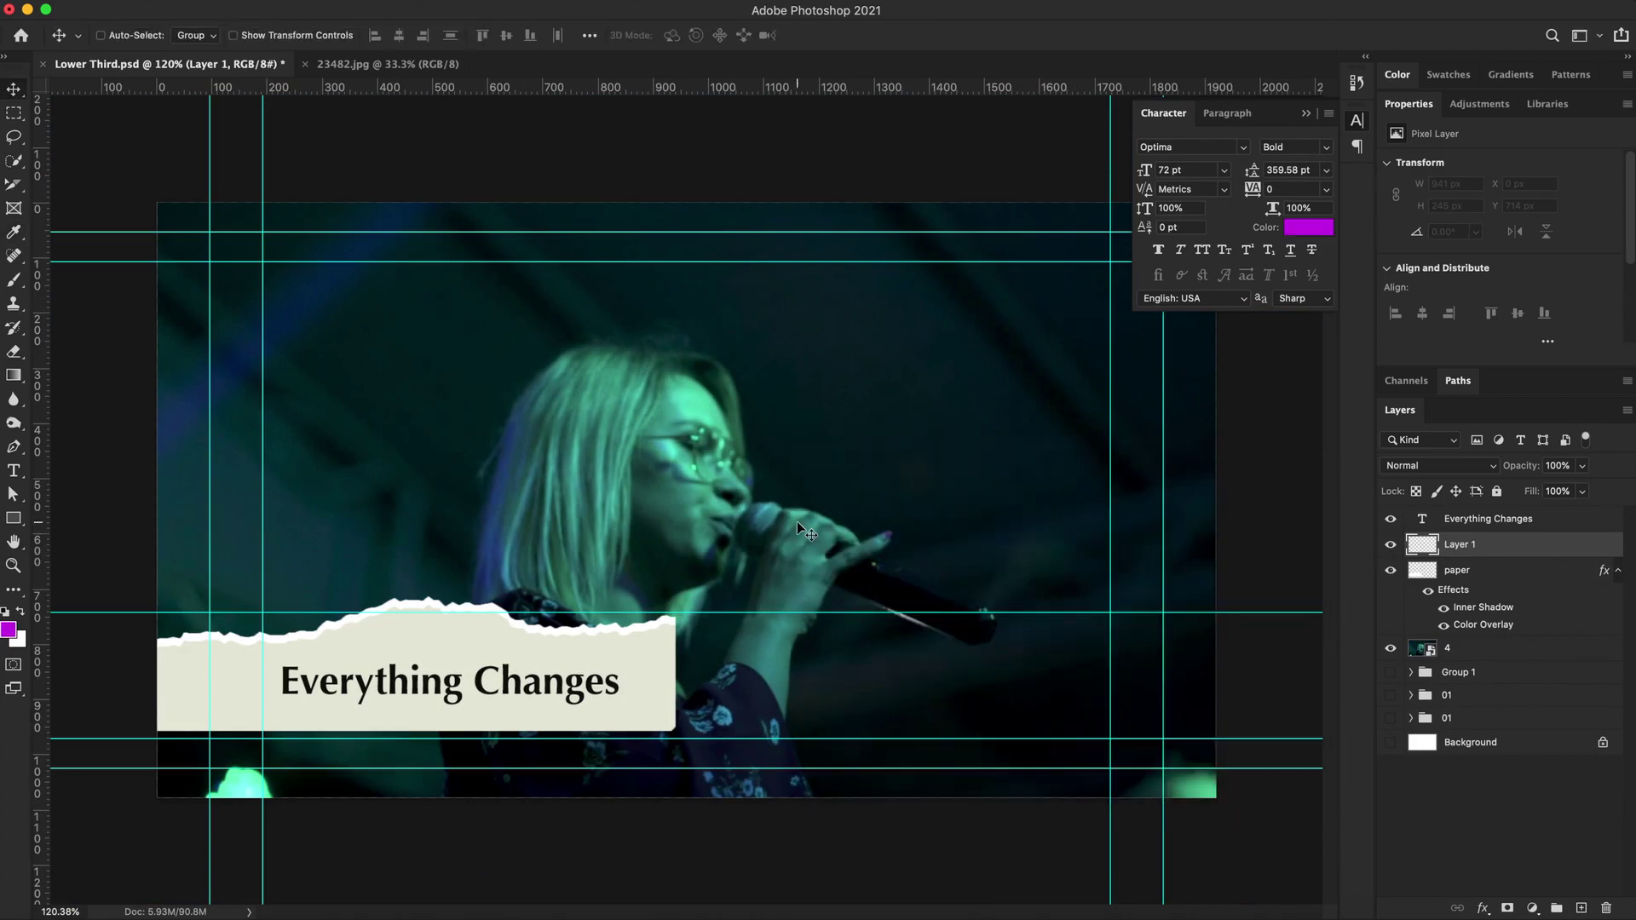
# Choose the Flat Angle Left Hand Pose brush preset from the Brush tool's presets.
pyautogui.press('b')
pyautogui.rightClick(689, 527)
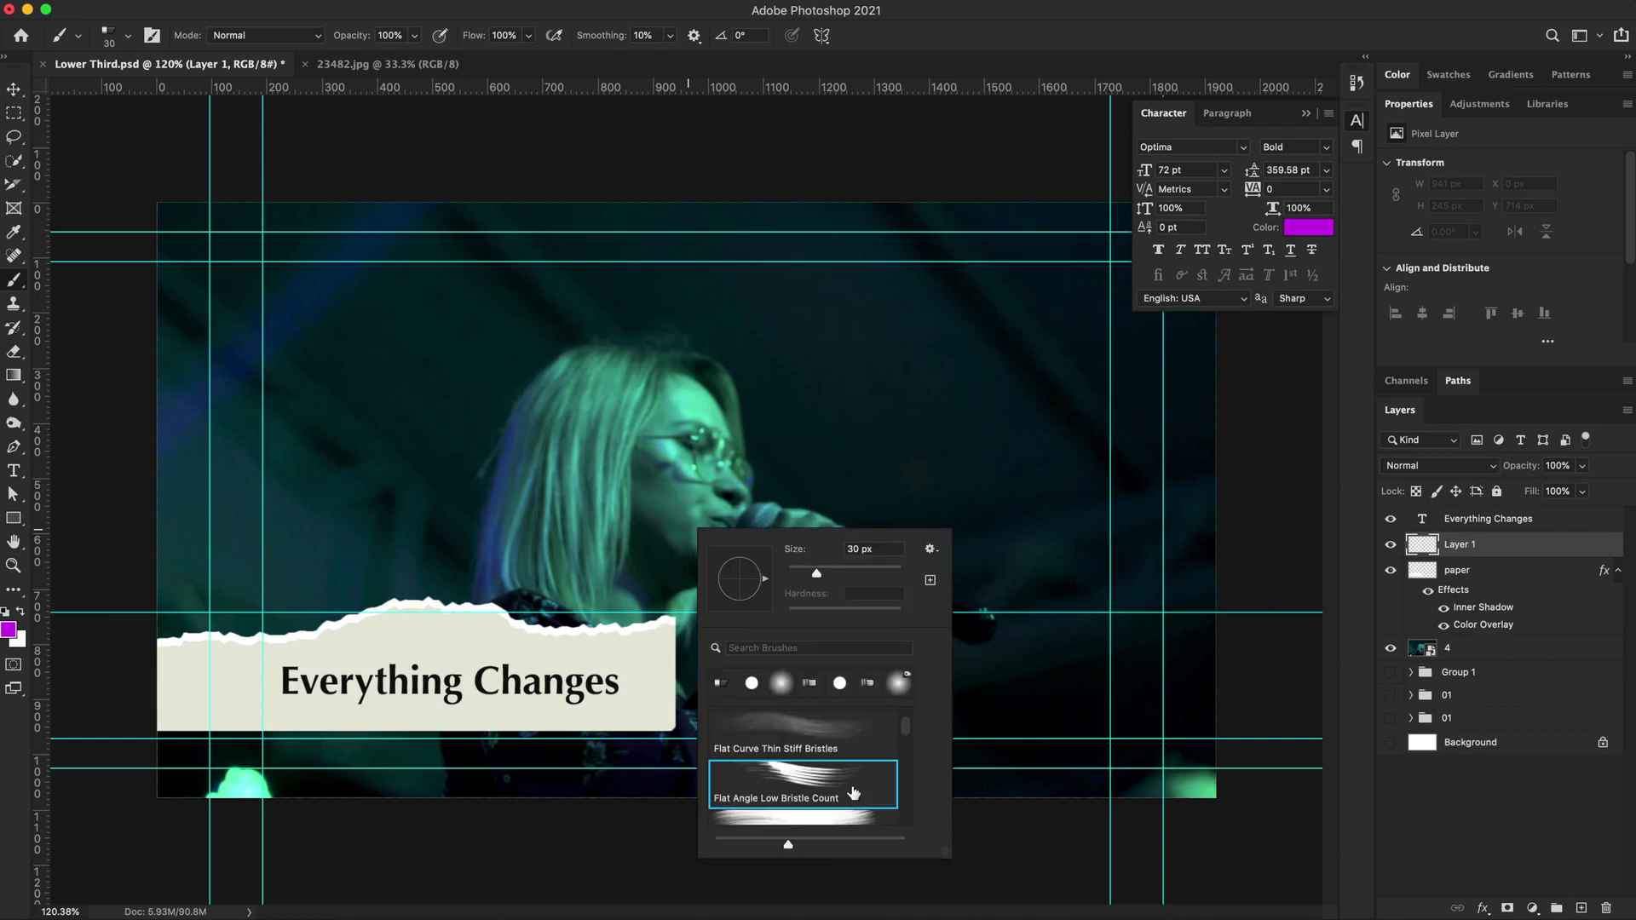
pyautogui.scroll(-10, 853, 793)
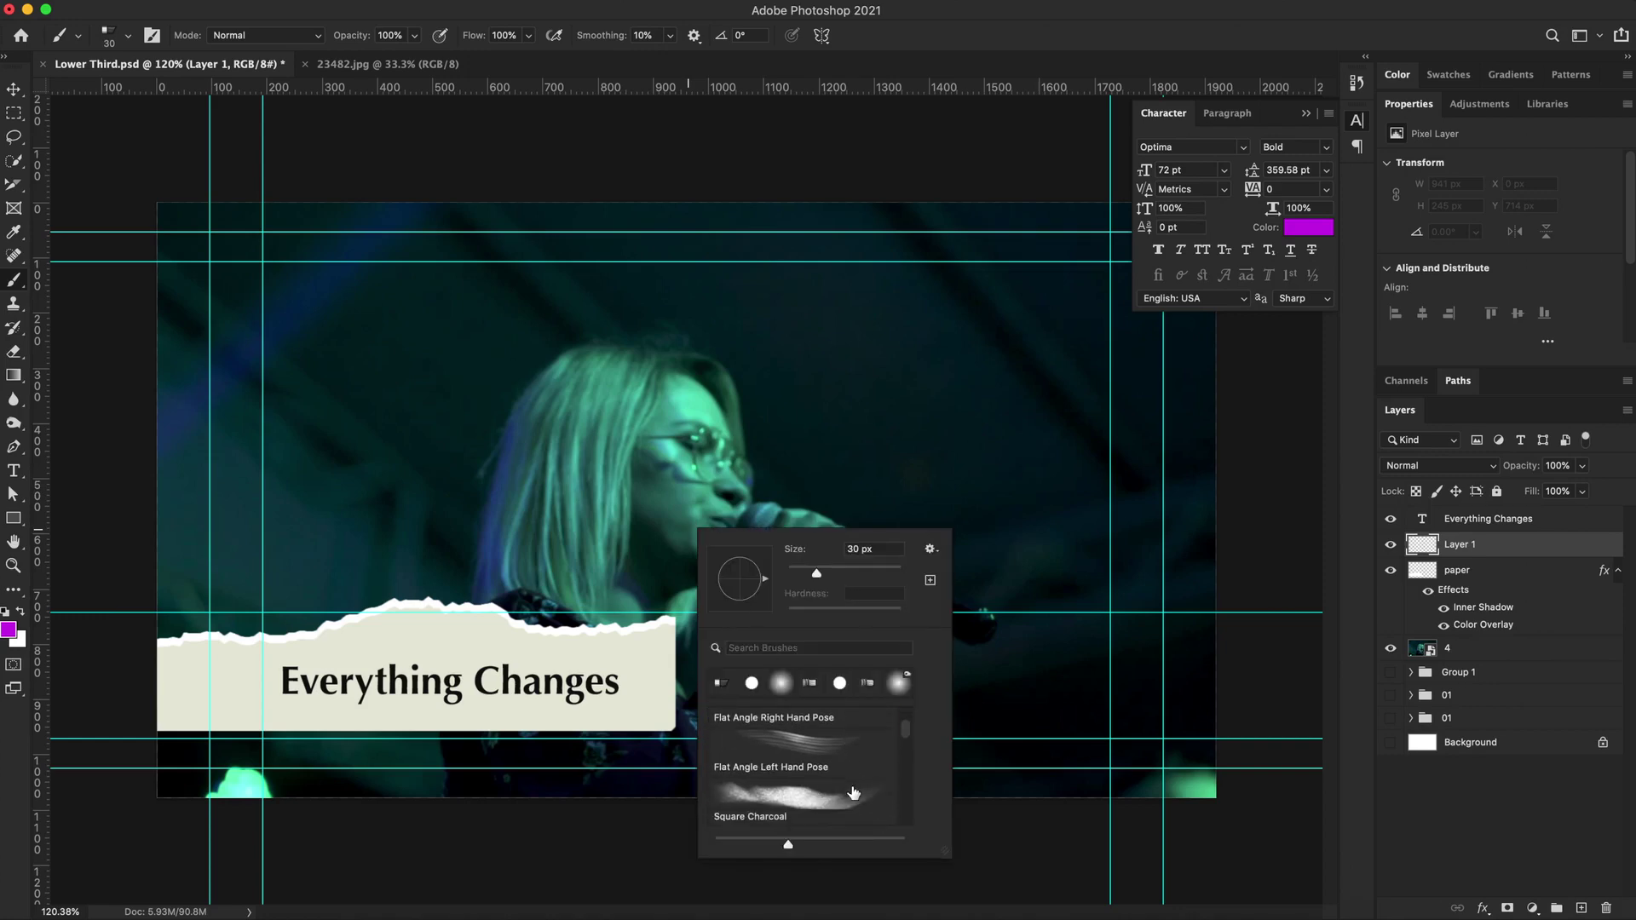
pyautogui.scroll(-8, 853, 792)
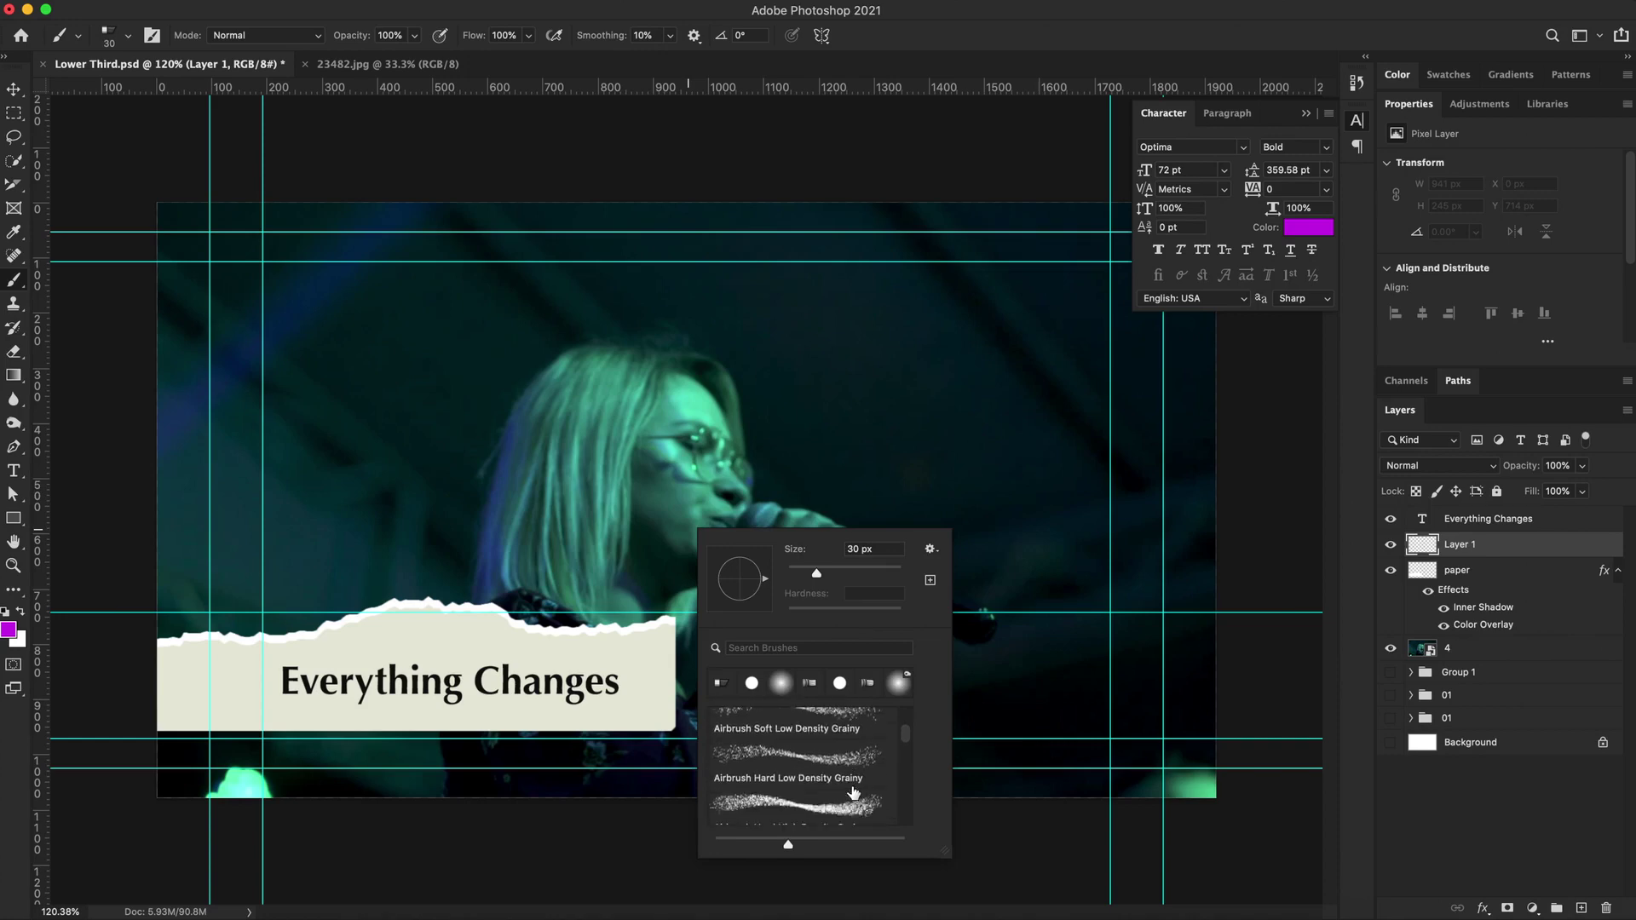
pyautogui.scroll(-1, 853, 792)
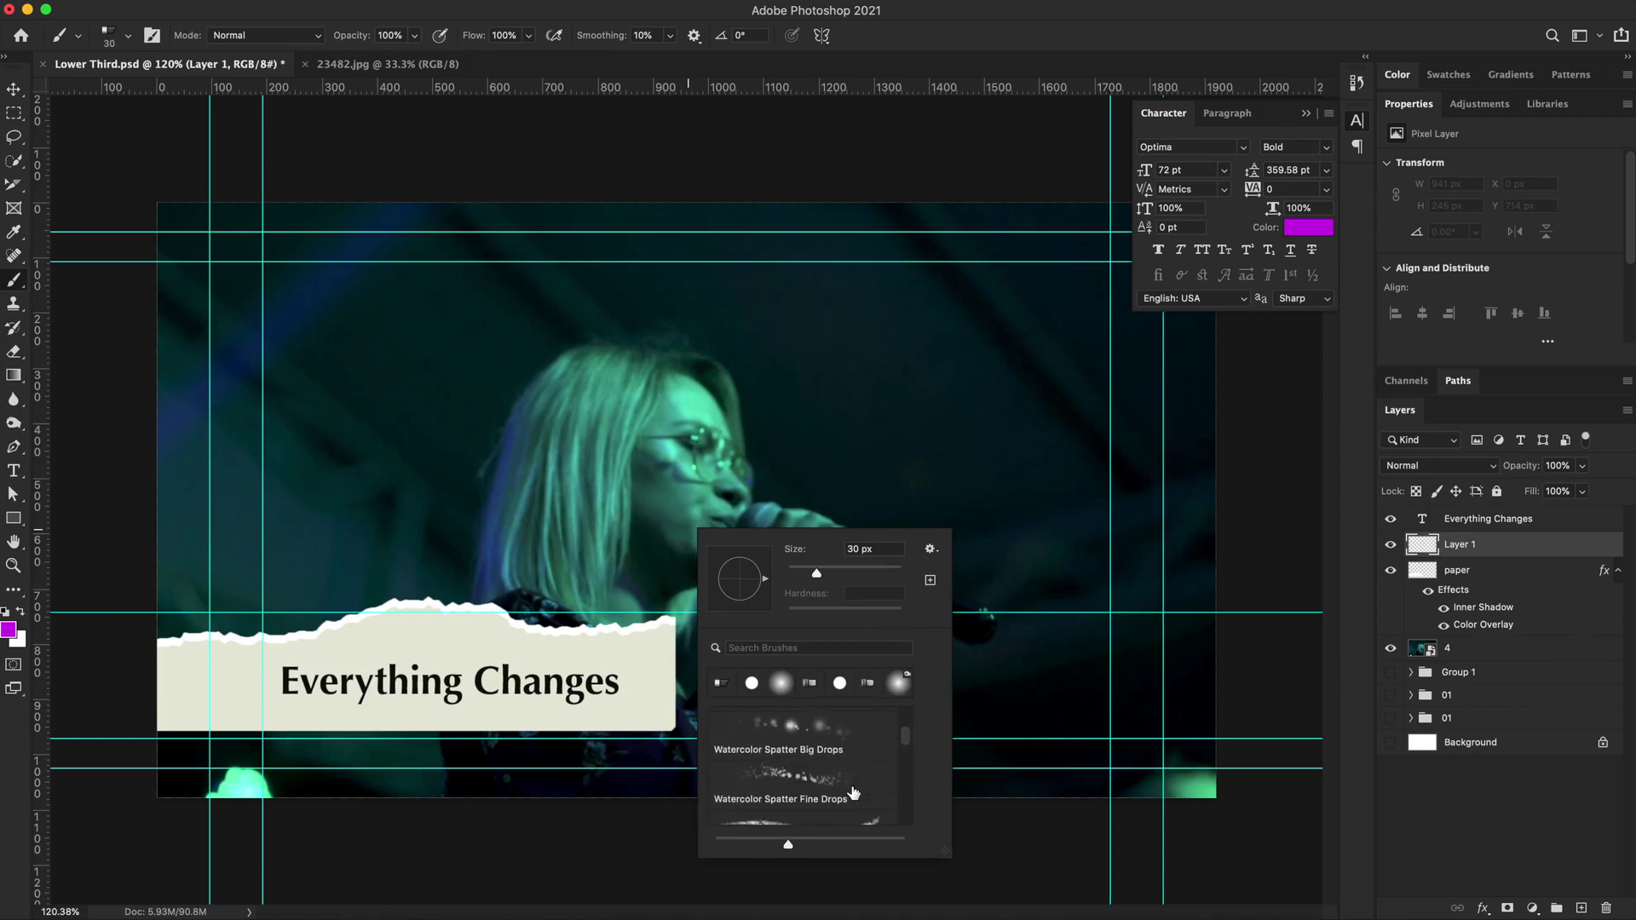
pyautogui.scroll(-3, 853, 792)
pyautogui.rightClick(853, 799)
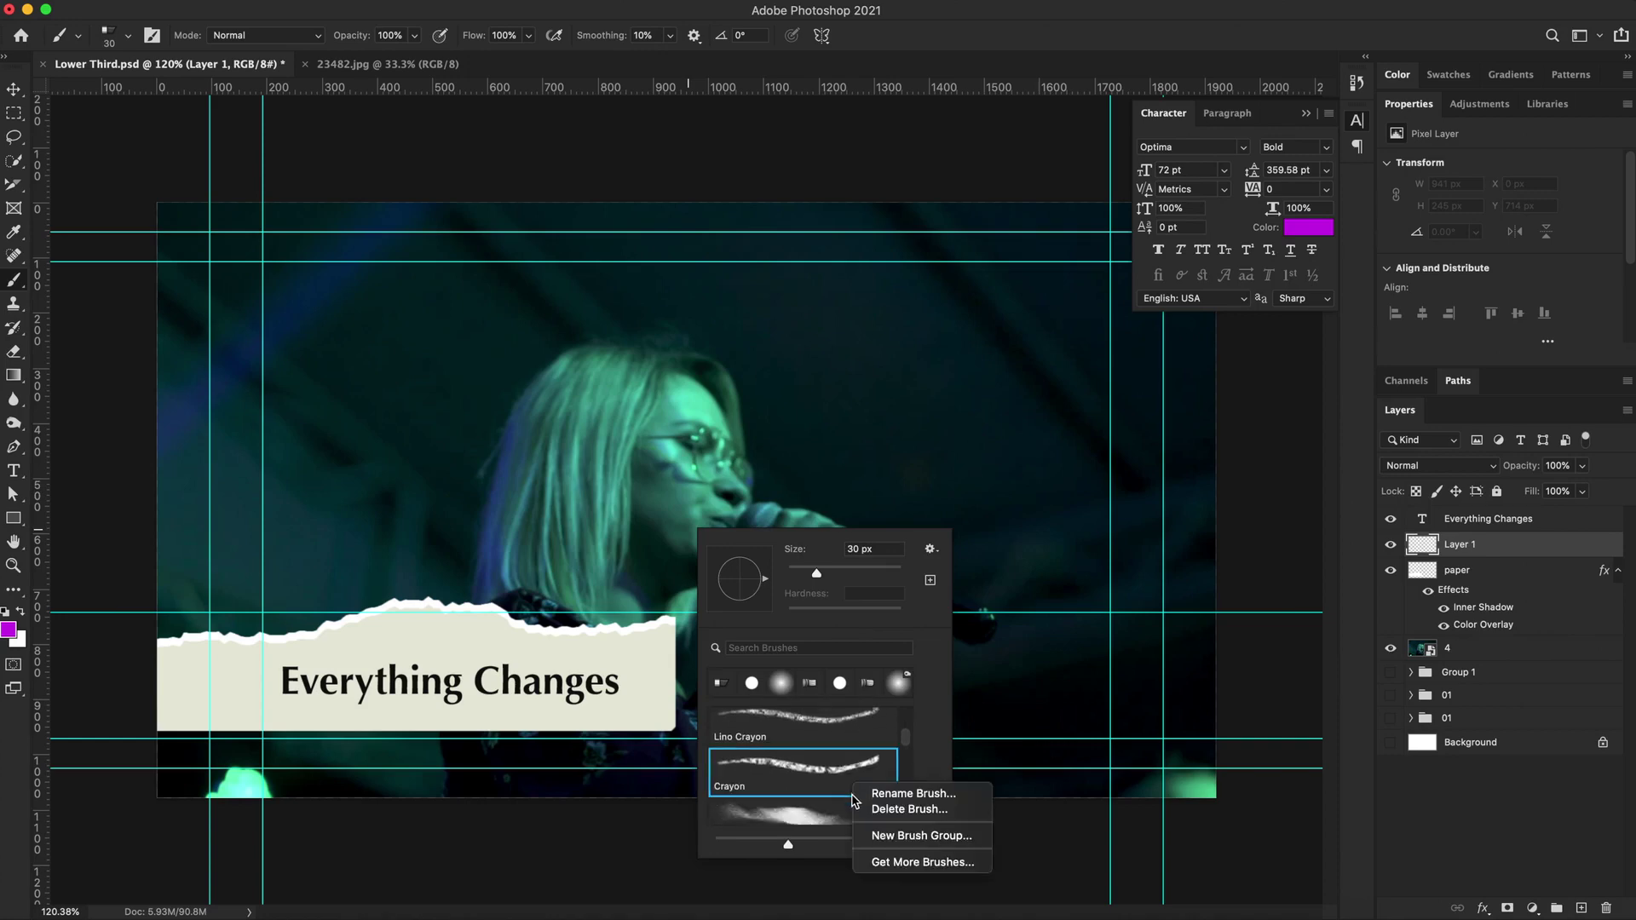
pyautogui.press('Escape')
pyautogui.scroll(6, 841, 777)
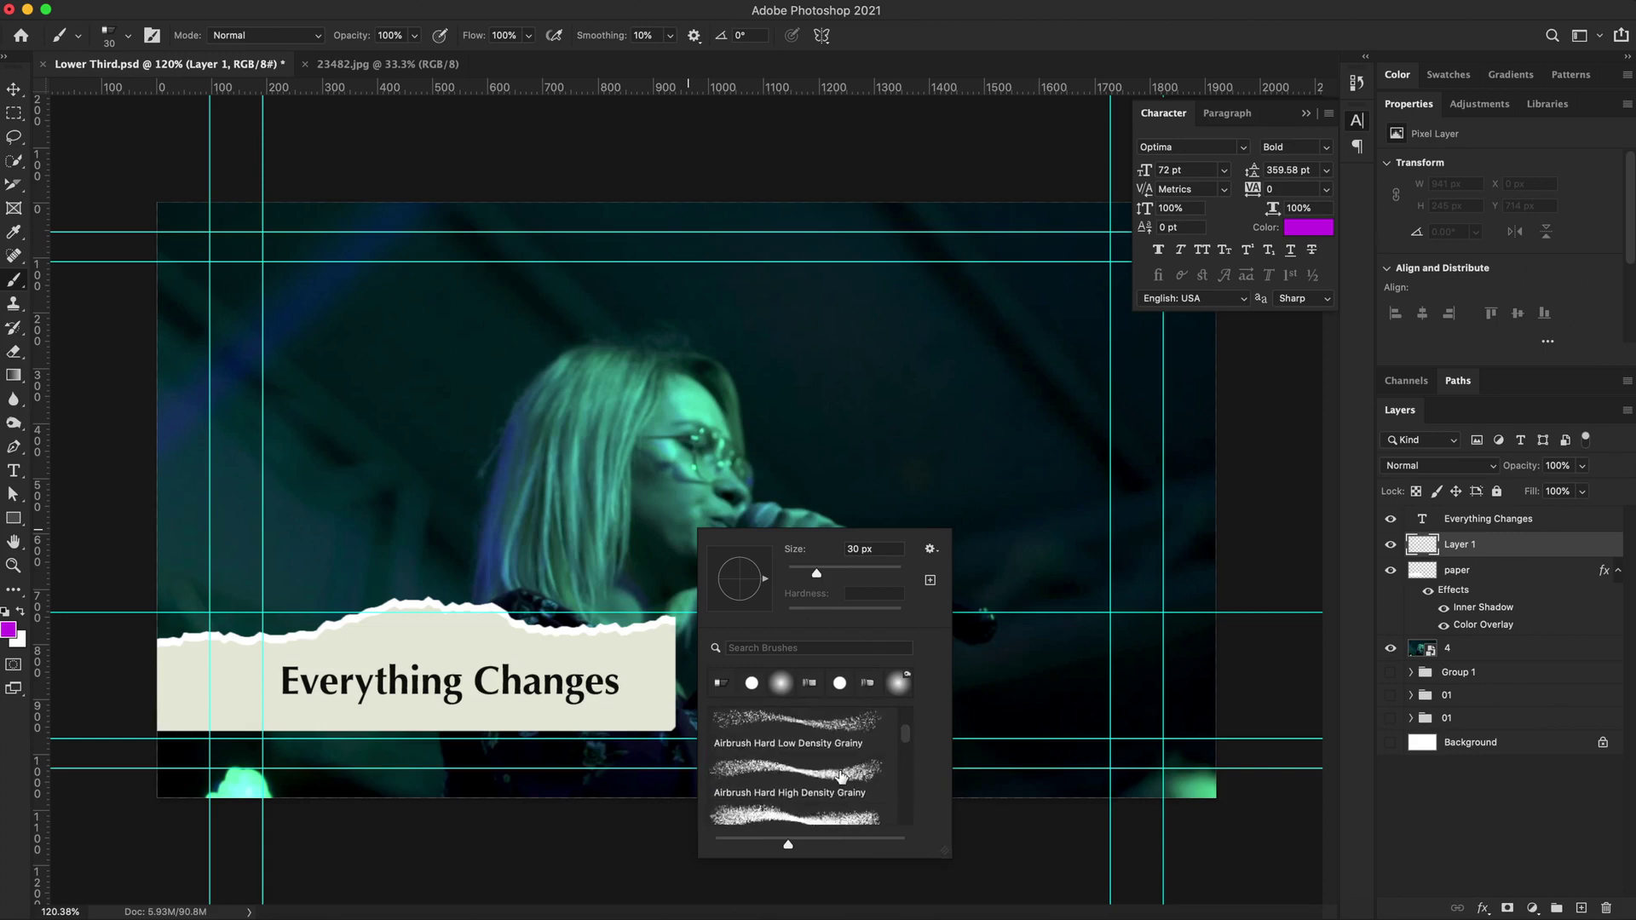
pyautogui.scroll(3, 841, 777)
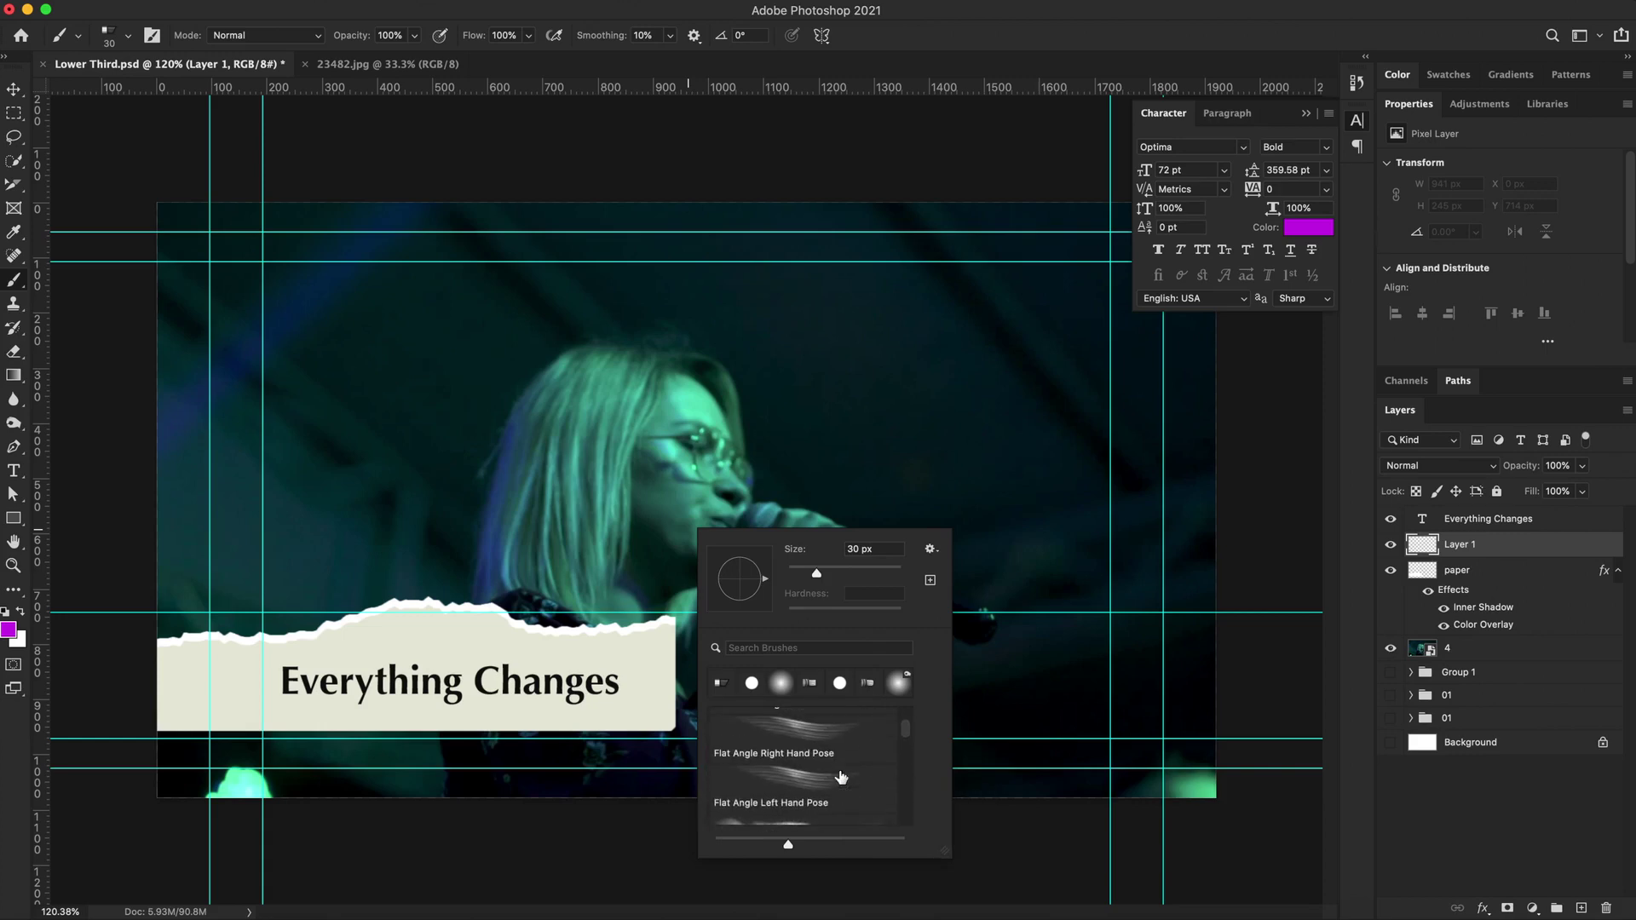
pyautogui.click(821, 778)
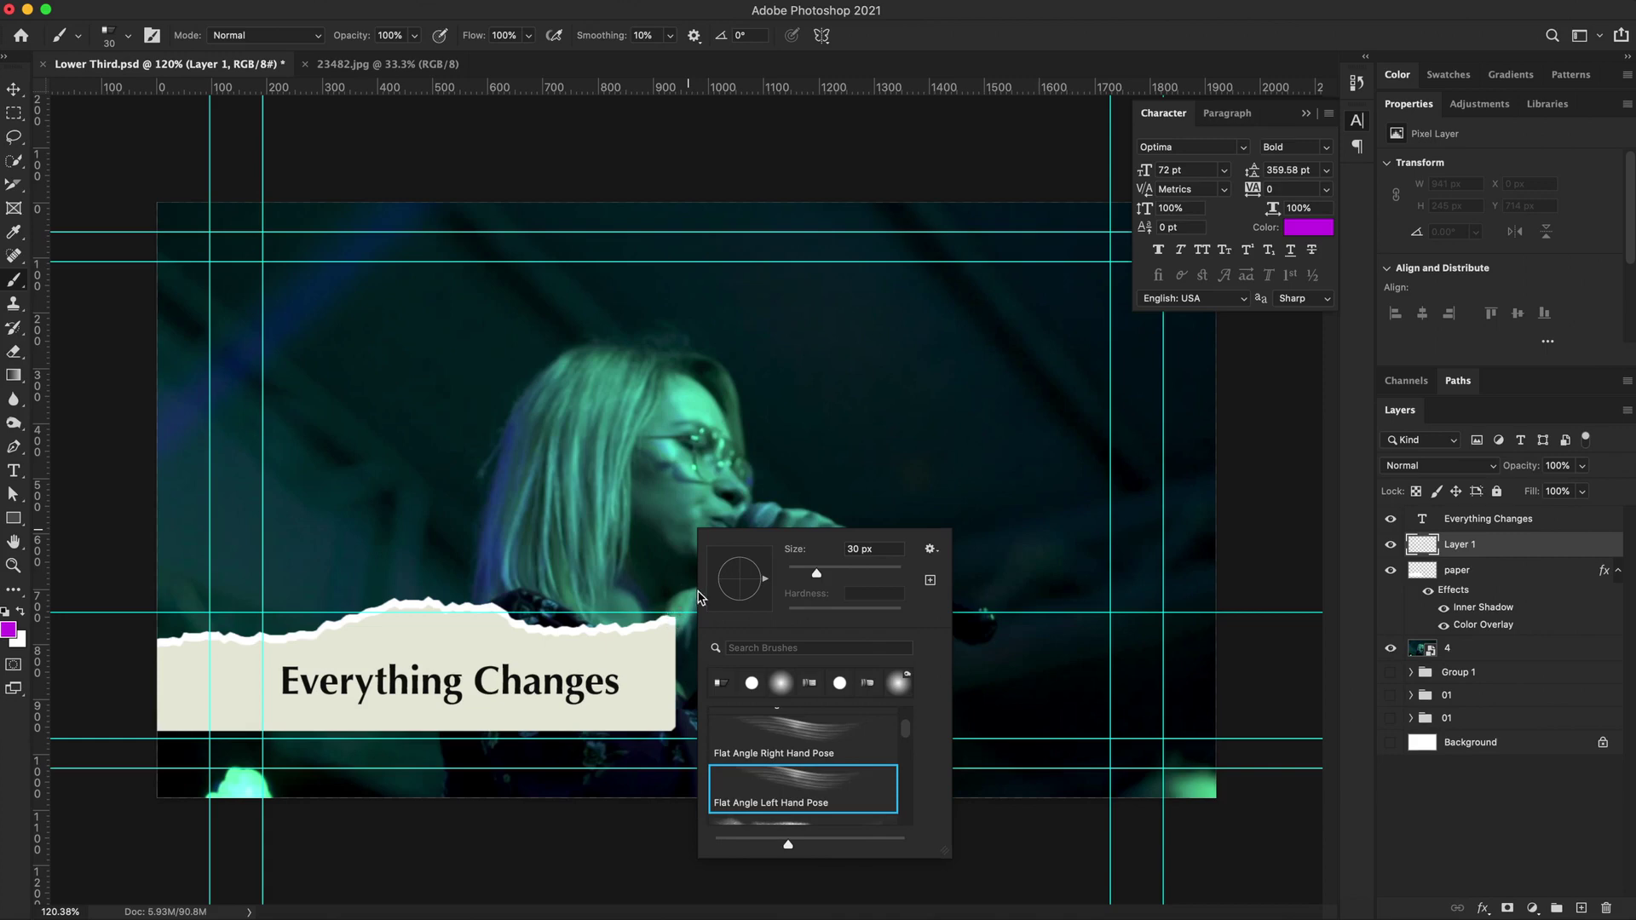
# Paint a purple scribble over the paper's right edge and a blue one on a new layer.
pyautogui.click(703, 879)
pyautogui.moveTo(692, 597)
pyautogui.mouseDown()
pyautogui.moveTo(681, 673)
pyautogui.moveTo(721, 726)
pyautogui.mouseUp()
pyautogui.press('super+shift+alt+n')
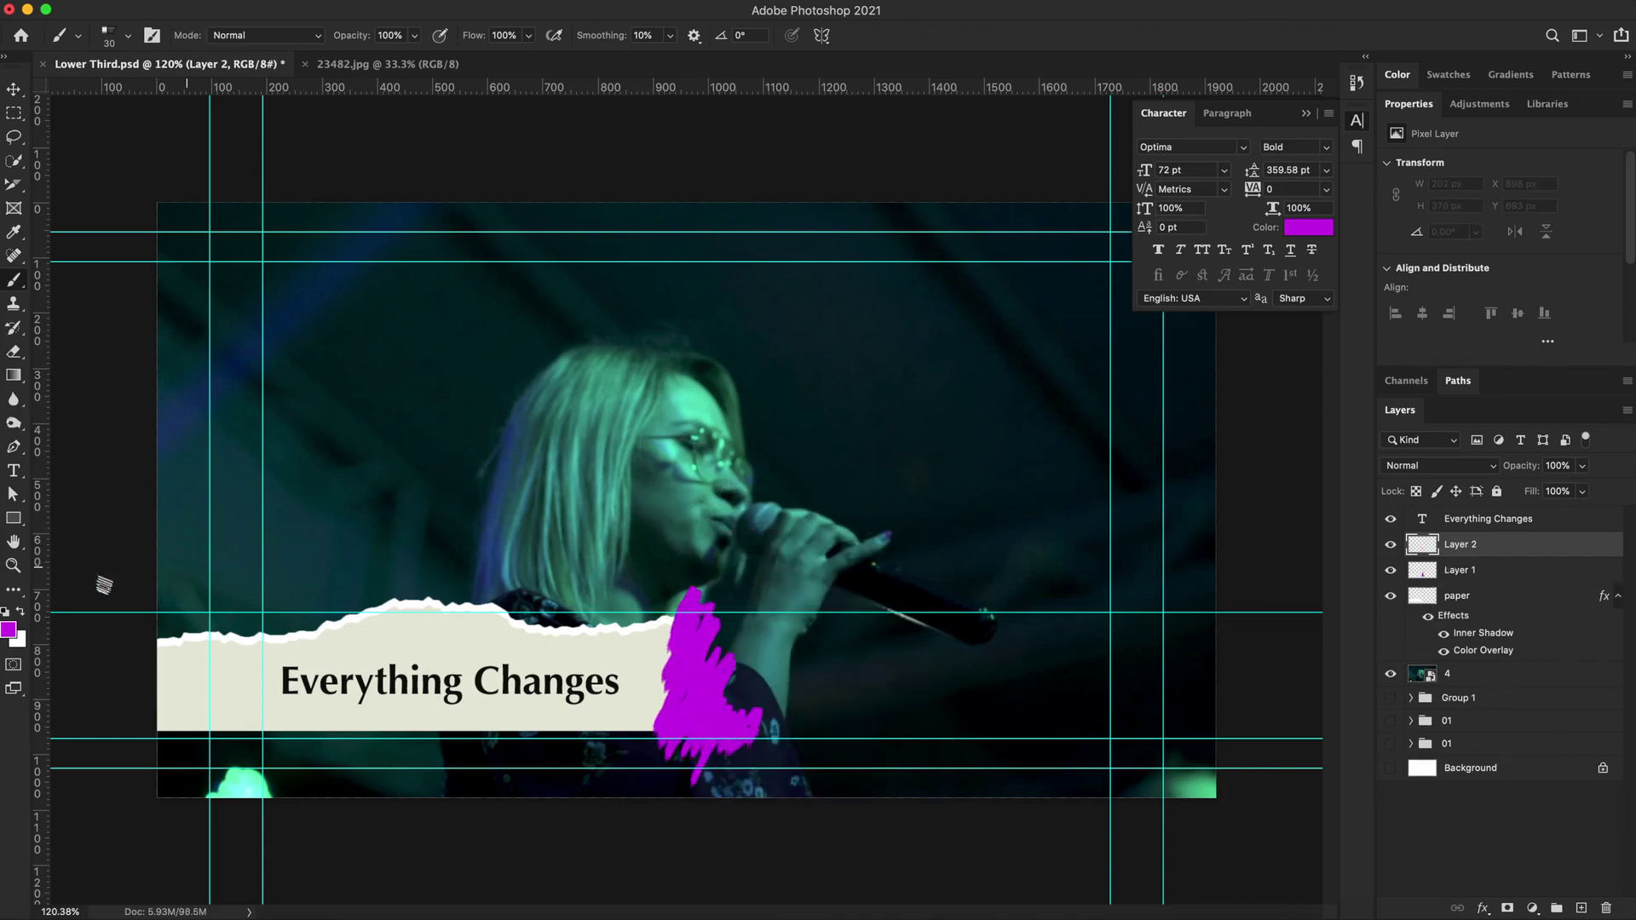
pyautogui.click(9, 630)
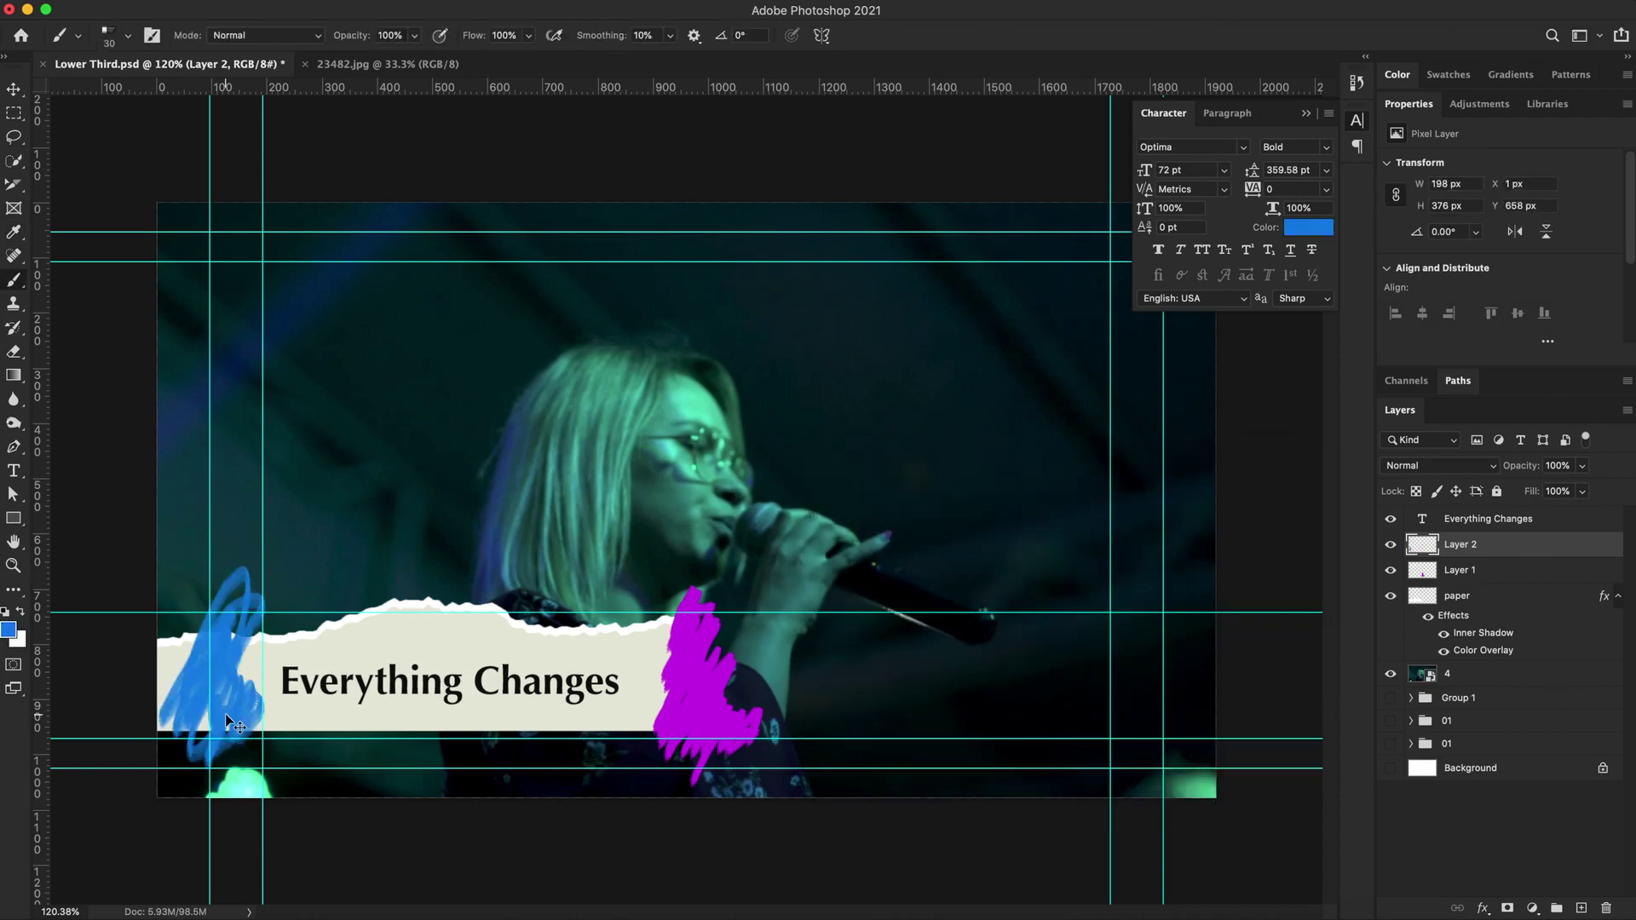
pyautogui.press('super+z')
pyautogui.moveTo(246, 624)
pyautogui.mouseDown()
pyautogui.moveTo(173, 754)
pyautogui.moveTo(281, 722)
pyautogui.mouseUp()
pyautogui.press('super+z')
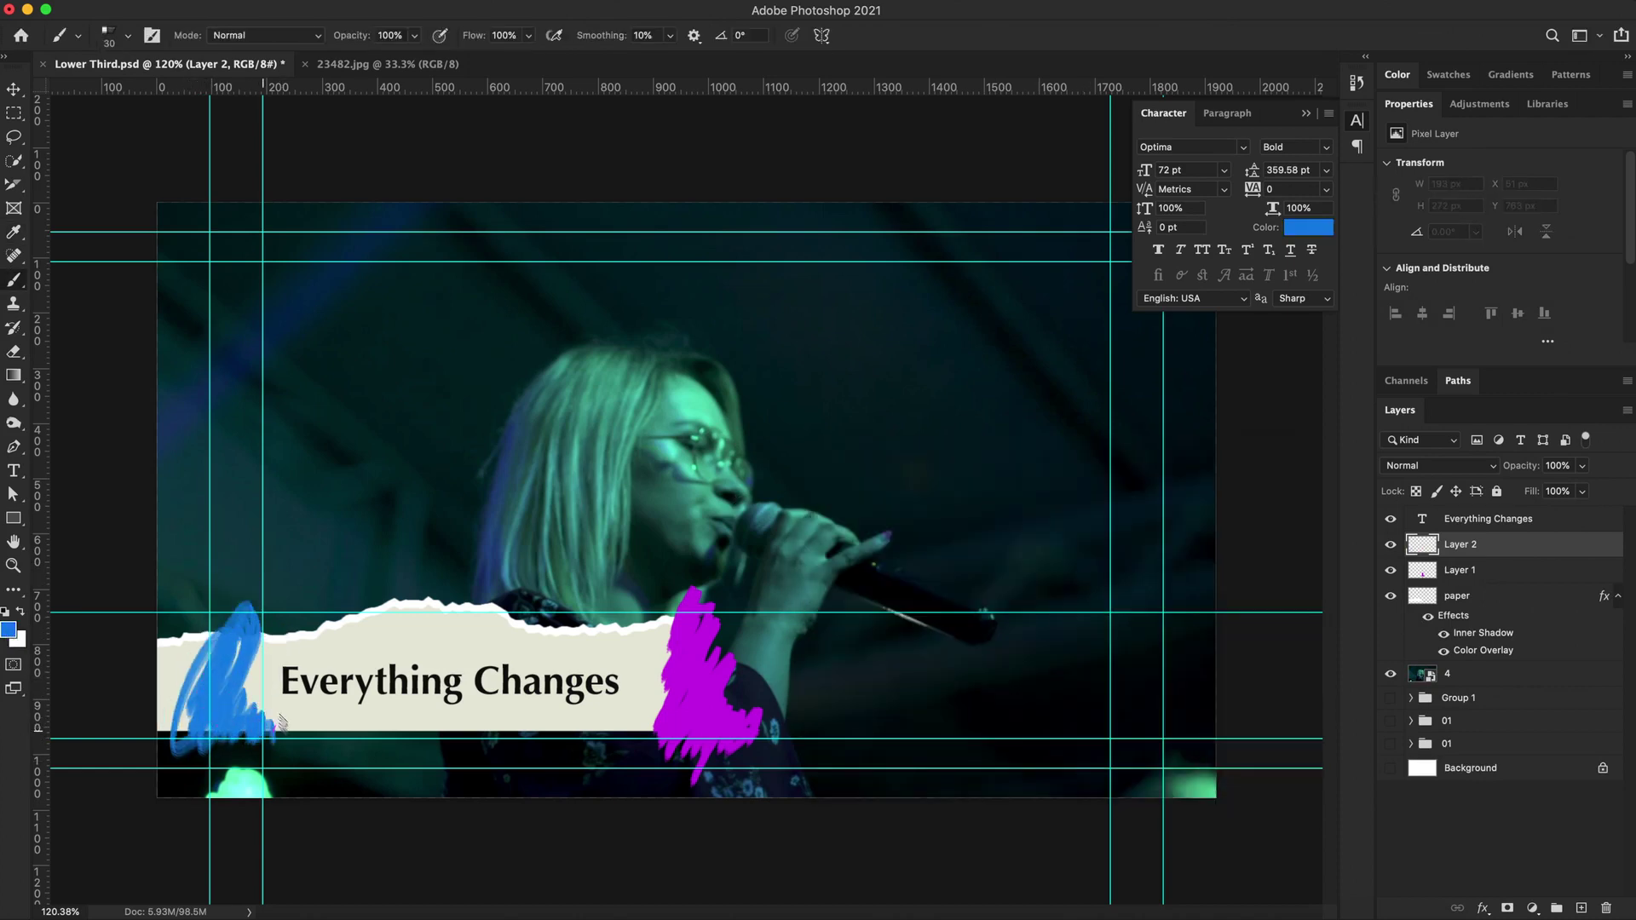
# Hide the guides, compare the scribble layers, and nudge the blue scribble further left.
pyautogui.press('super+semicolon')
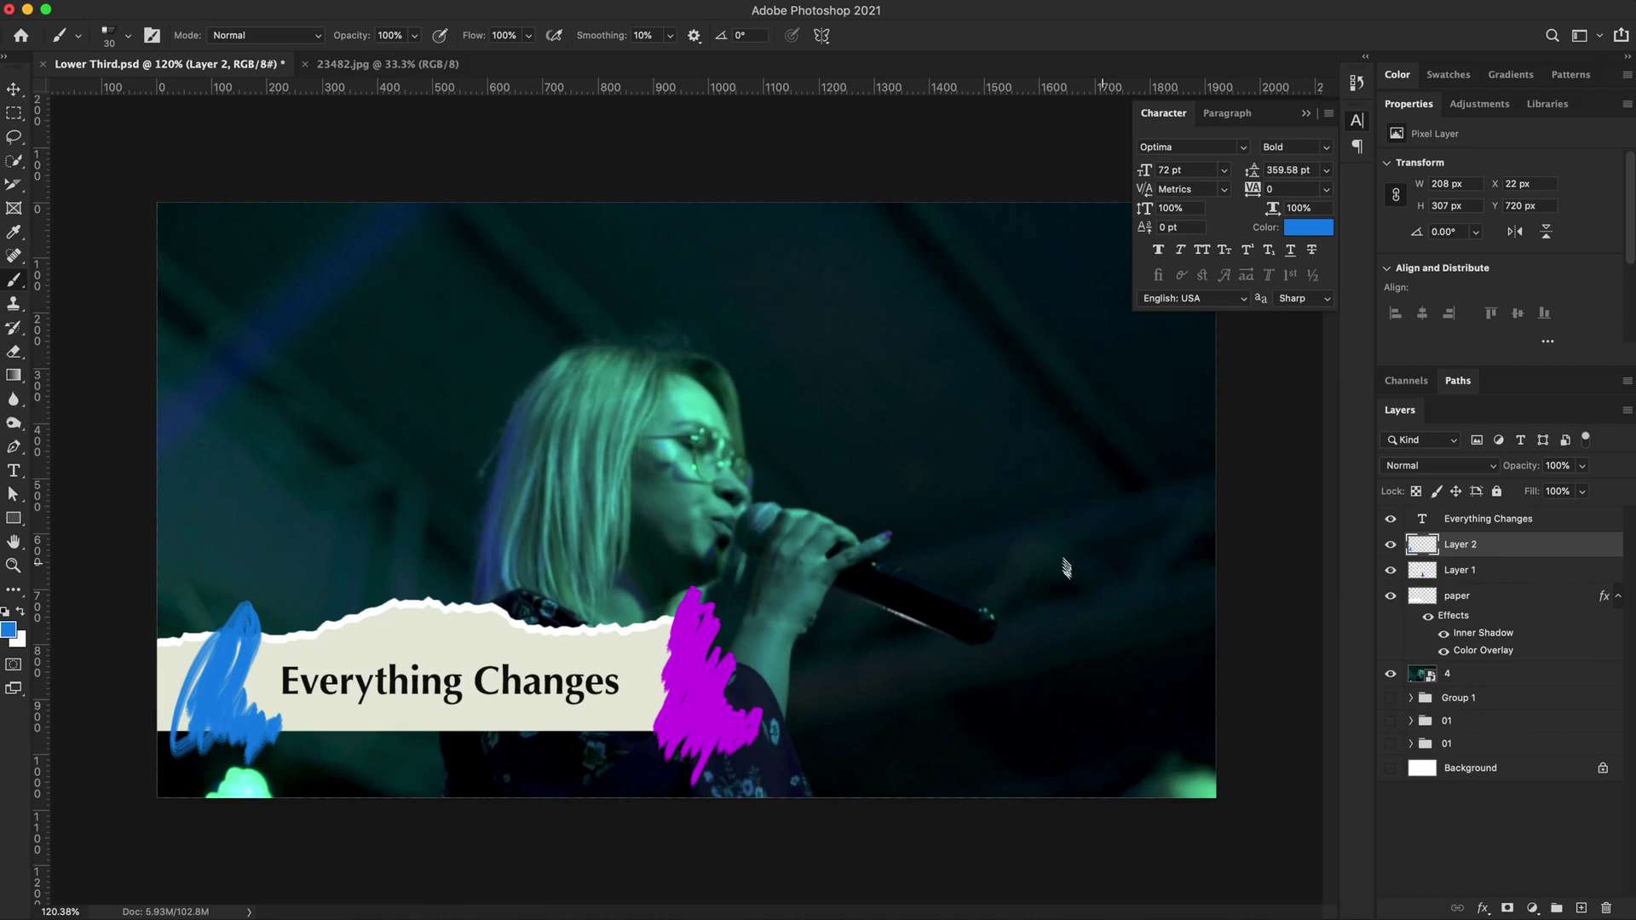
pyautogui.scroll(-5, 839, 587)
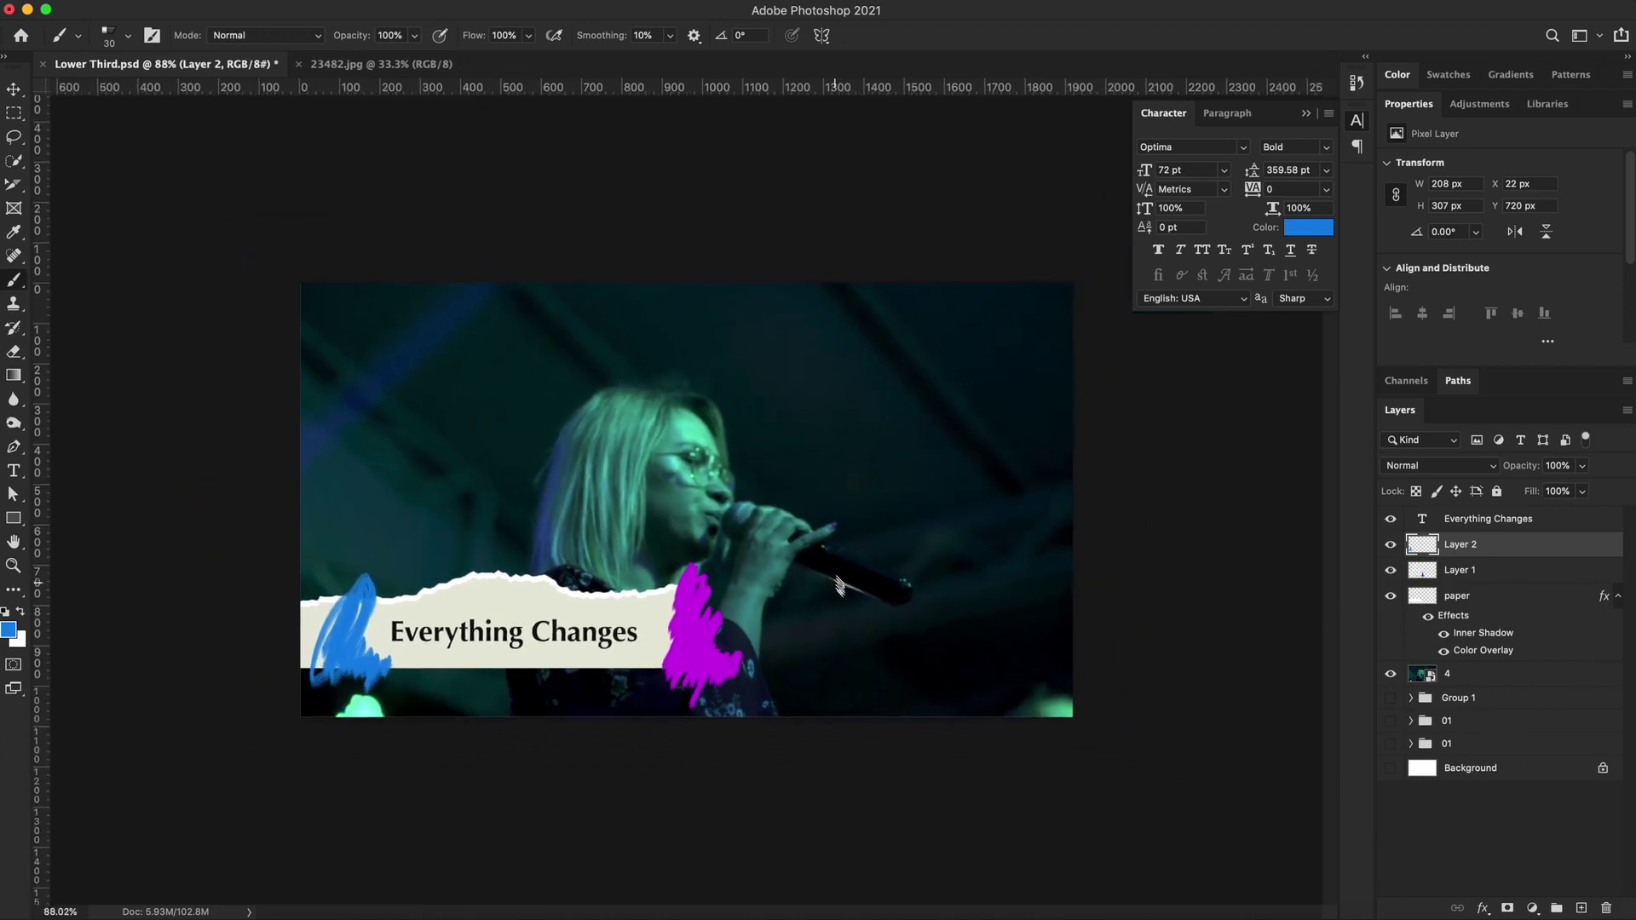
pyautogui.click(1390, 545)
pyautogui.click(1390, 570)
pyautogui.click(1391, 545)
pyautogui.press('v')
pyautogui.hotkey('shift', 'Left')
pyautogui.hotkey('shift', 'Left')
pyautogui.hotkey('shift', 'Left')
pyautogui.hotkey('shift', 'Left')
pyautogui.hotkey('shift', 'Left')
pyautogui.hotkey('shift', 'Left')
pyautogui.click(1390, 571)
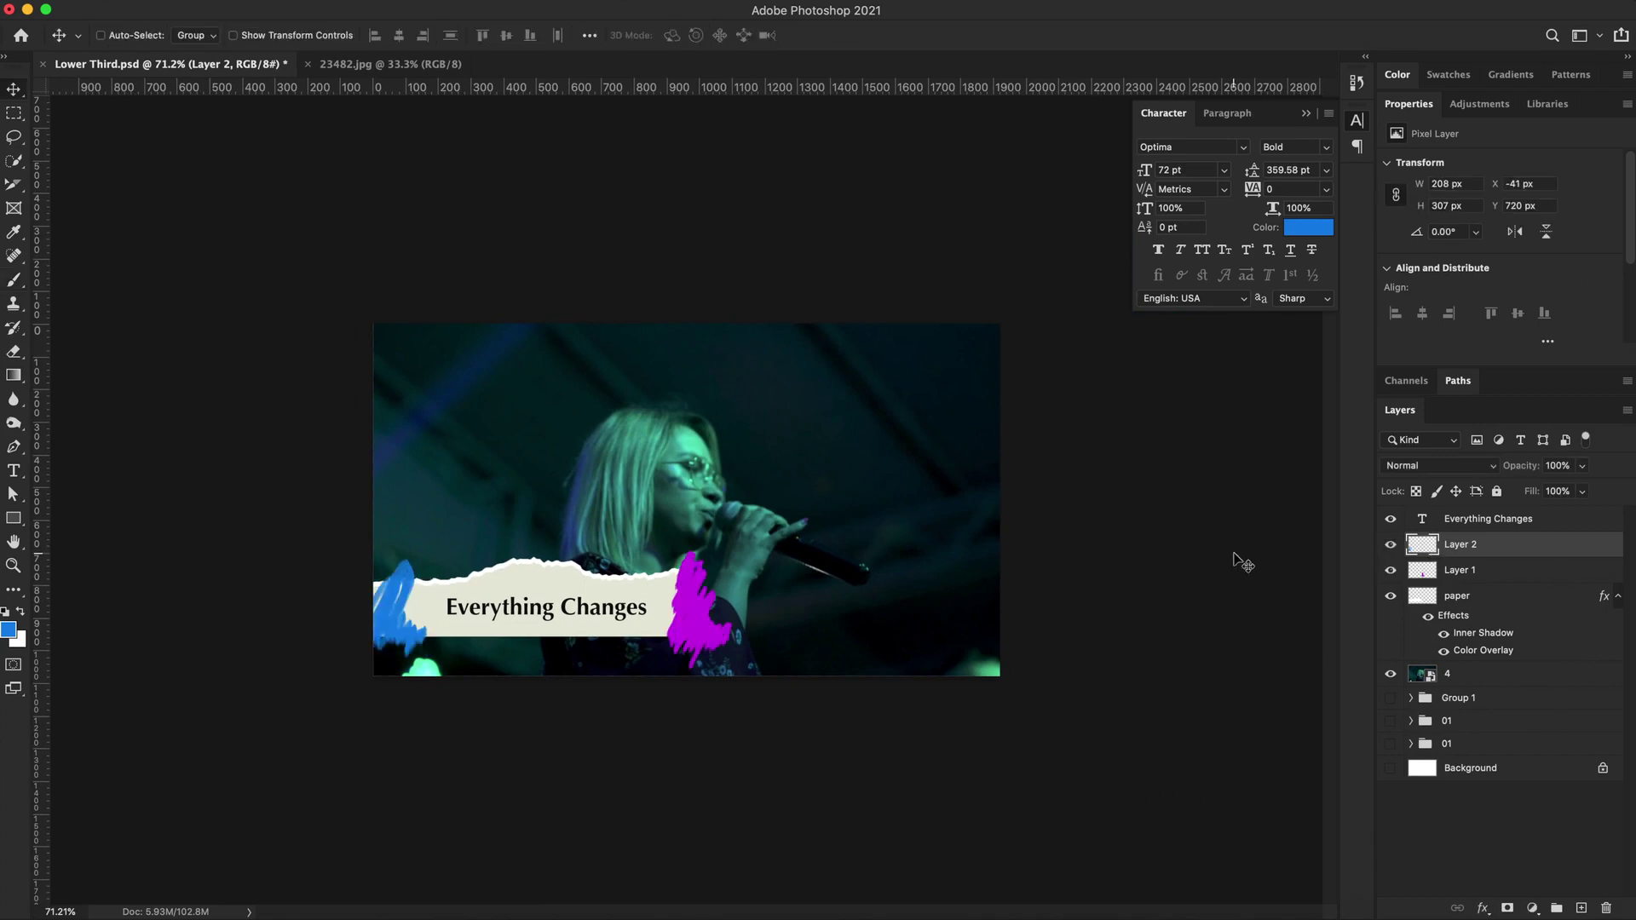
# Move the magenta brush stroke slightly down and hide the singer photo.
pyautogui.click(1422, 574)
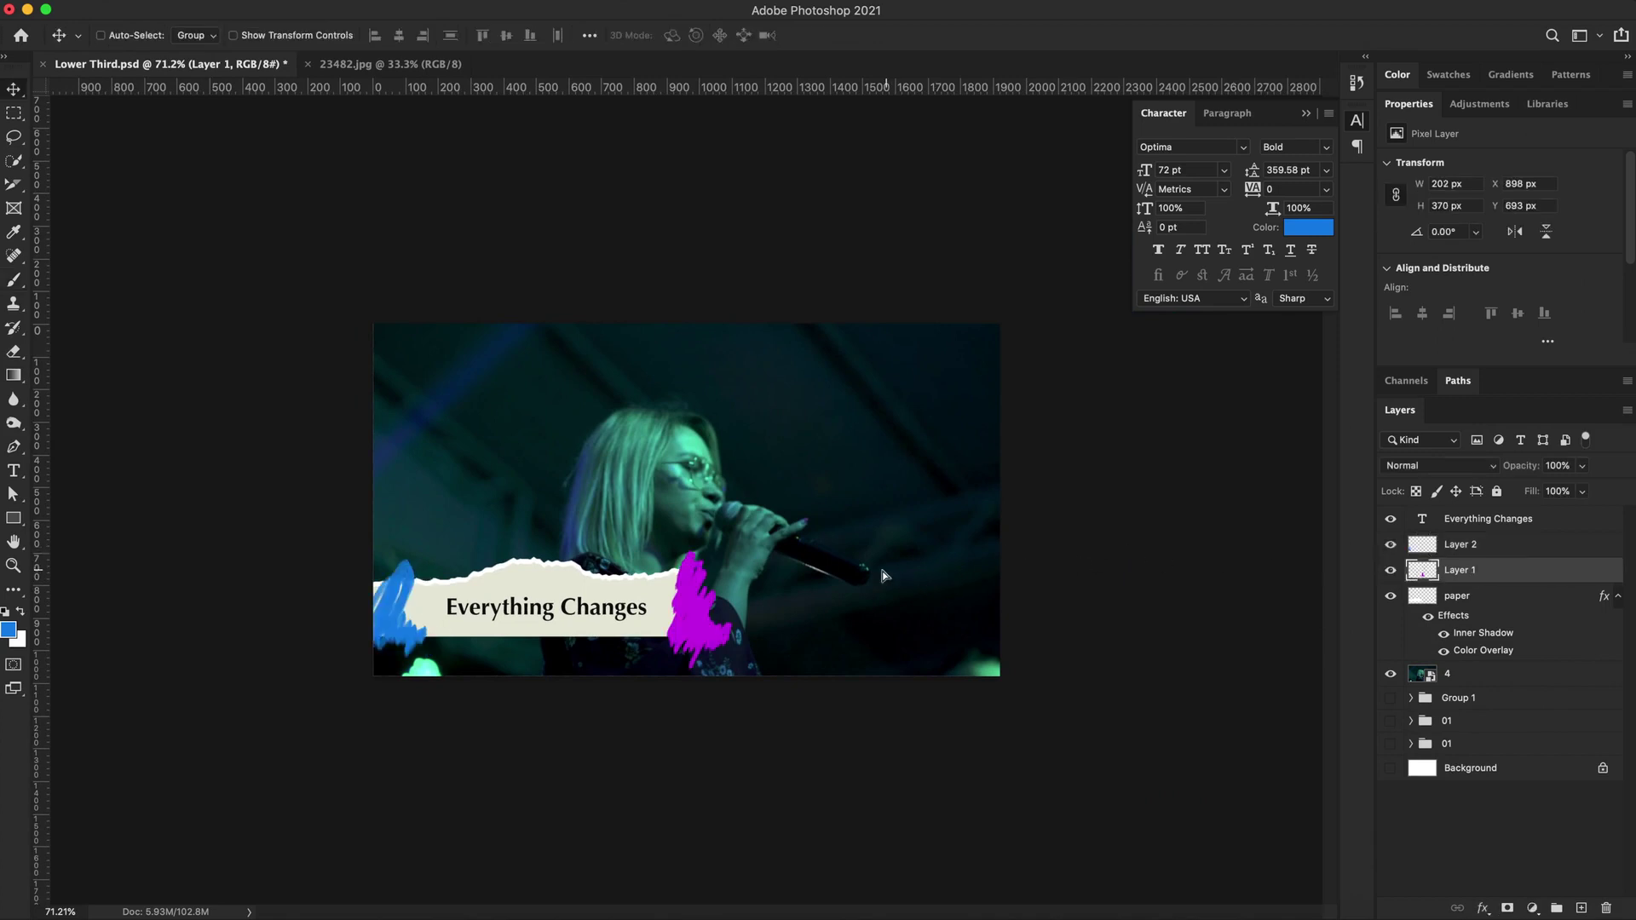
pyautogui.moveTo(886, 572); pyautogui.dragTo(896, 579)
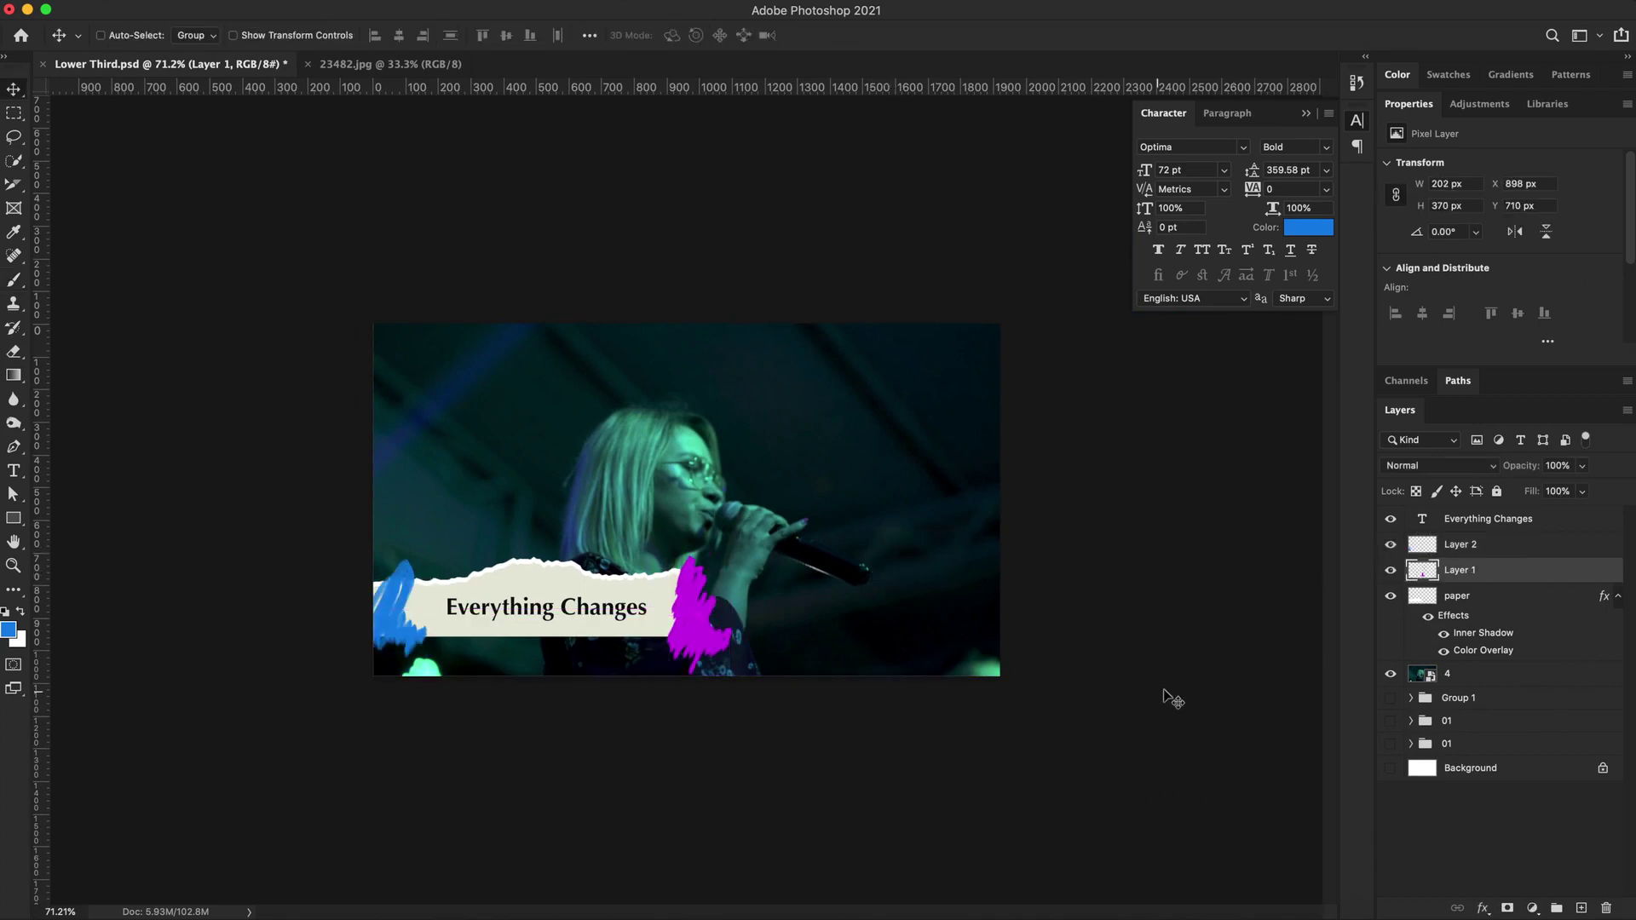
pyautogui.click(1393, 674)
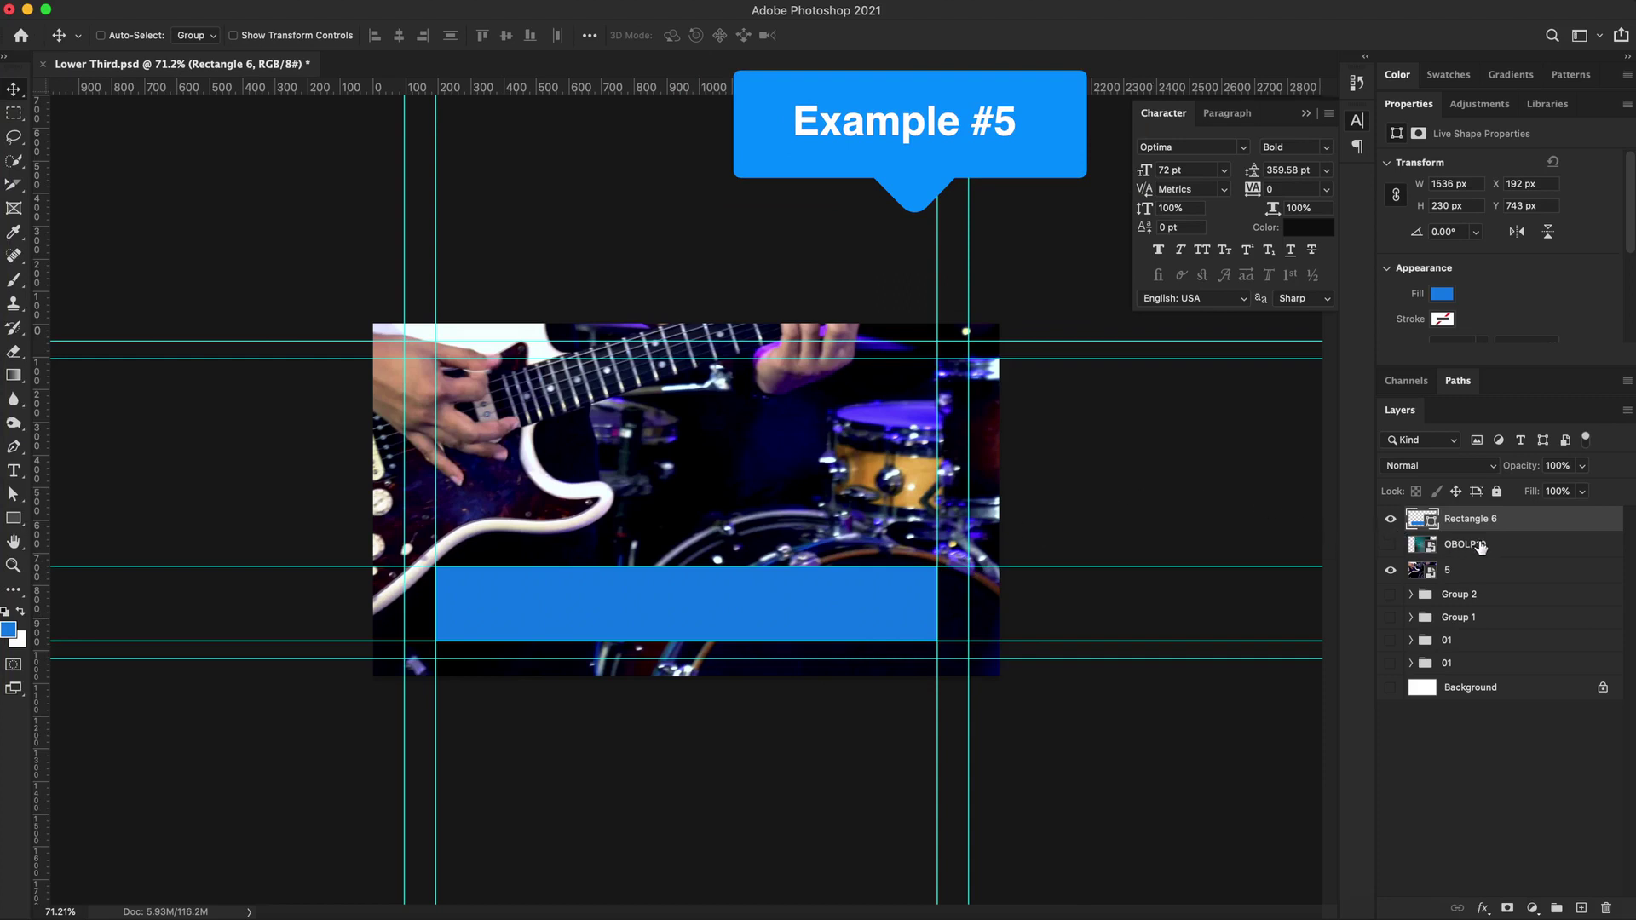
# Show OBOLP10 above Rectangle 6, enlarge it, and clip it into the blue bar.
pyautogui.moveTo(1481, 548); pyautogui.dragTo(1479, 516)
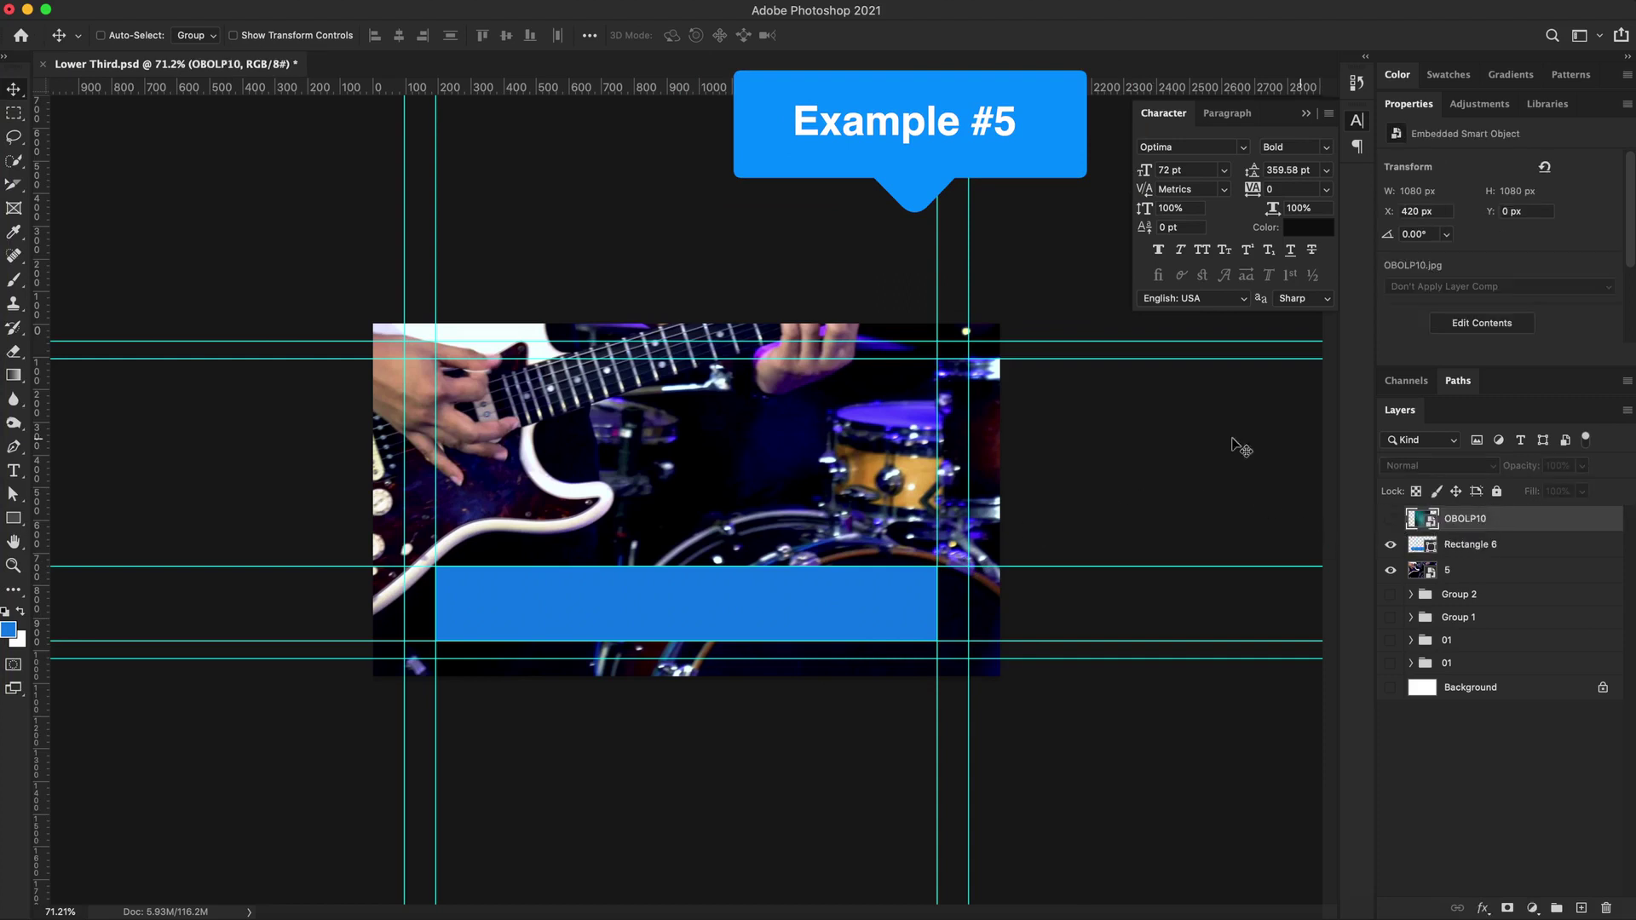
pyautogui.click(1390, 519)
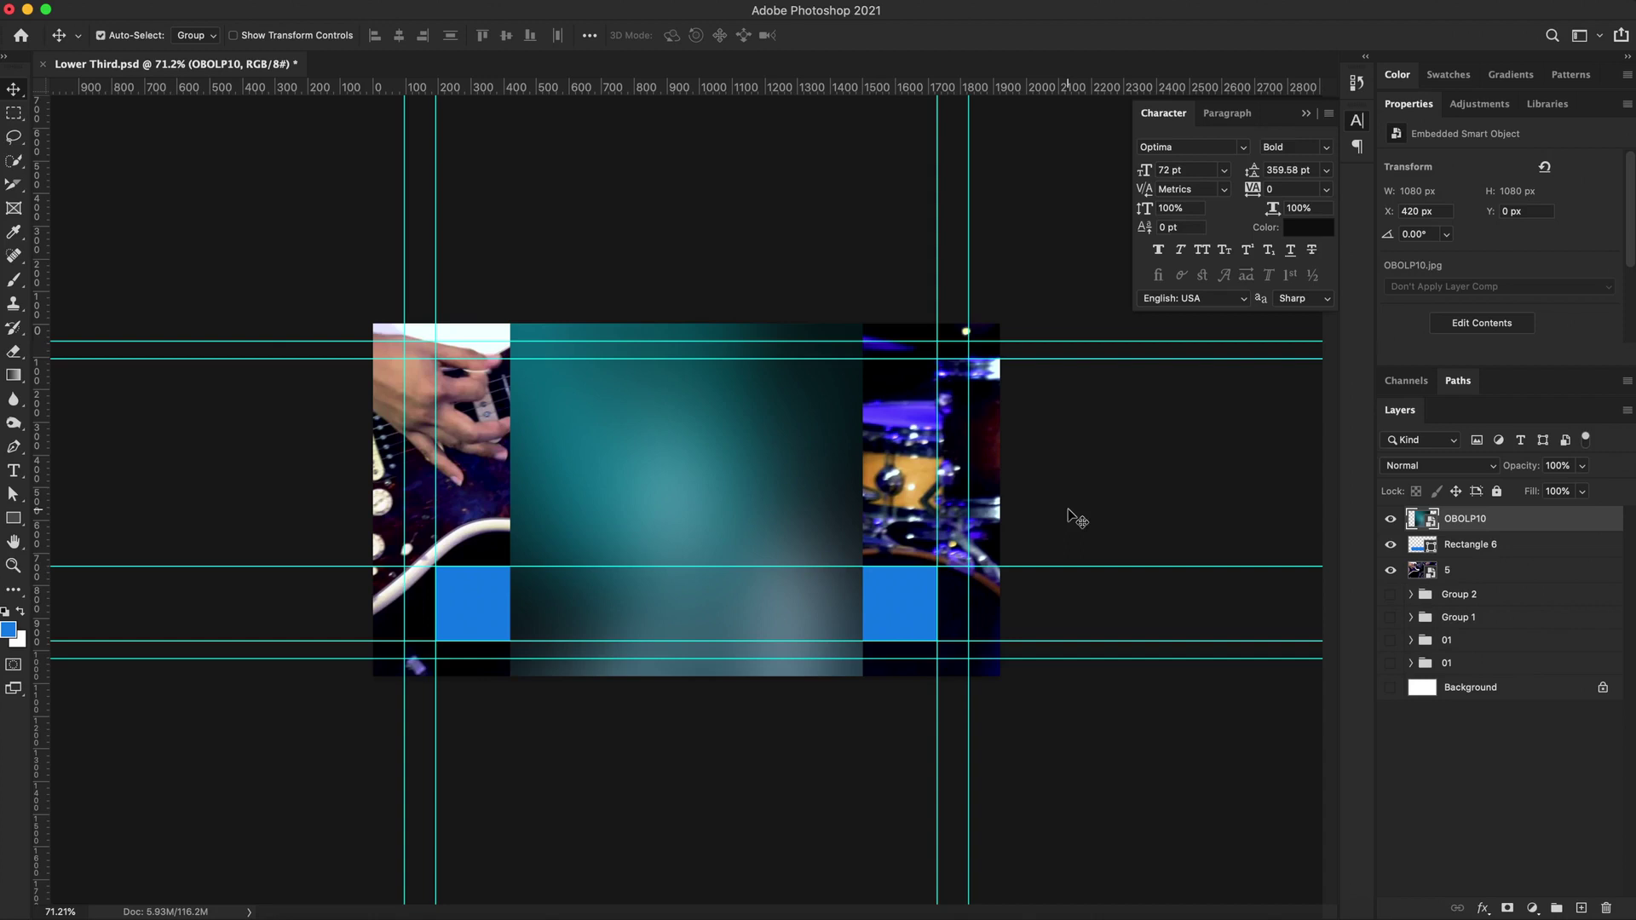
pyautogui.press('super+t')
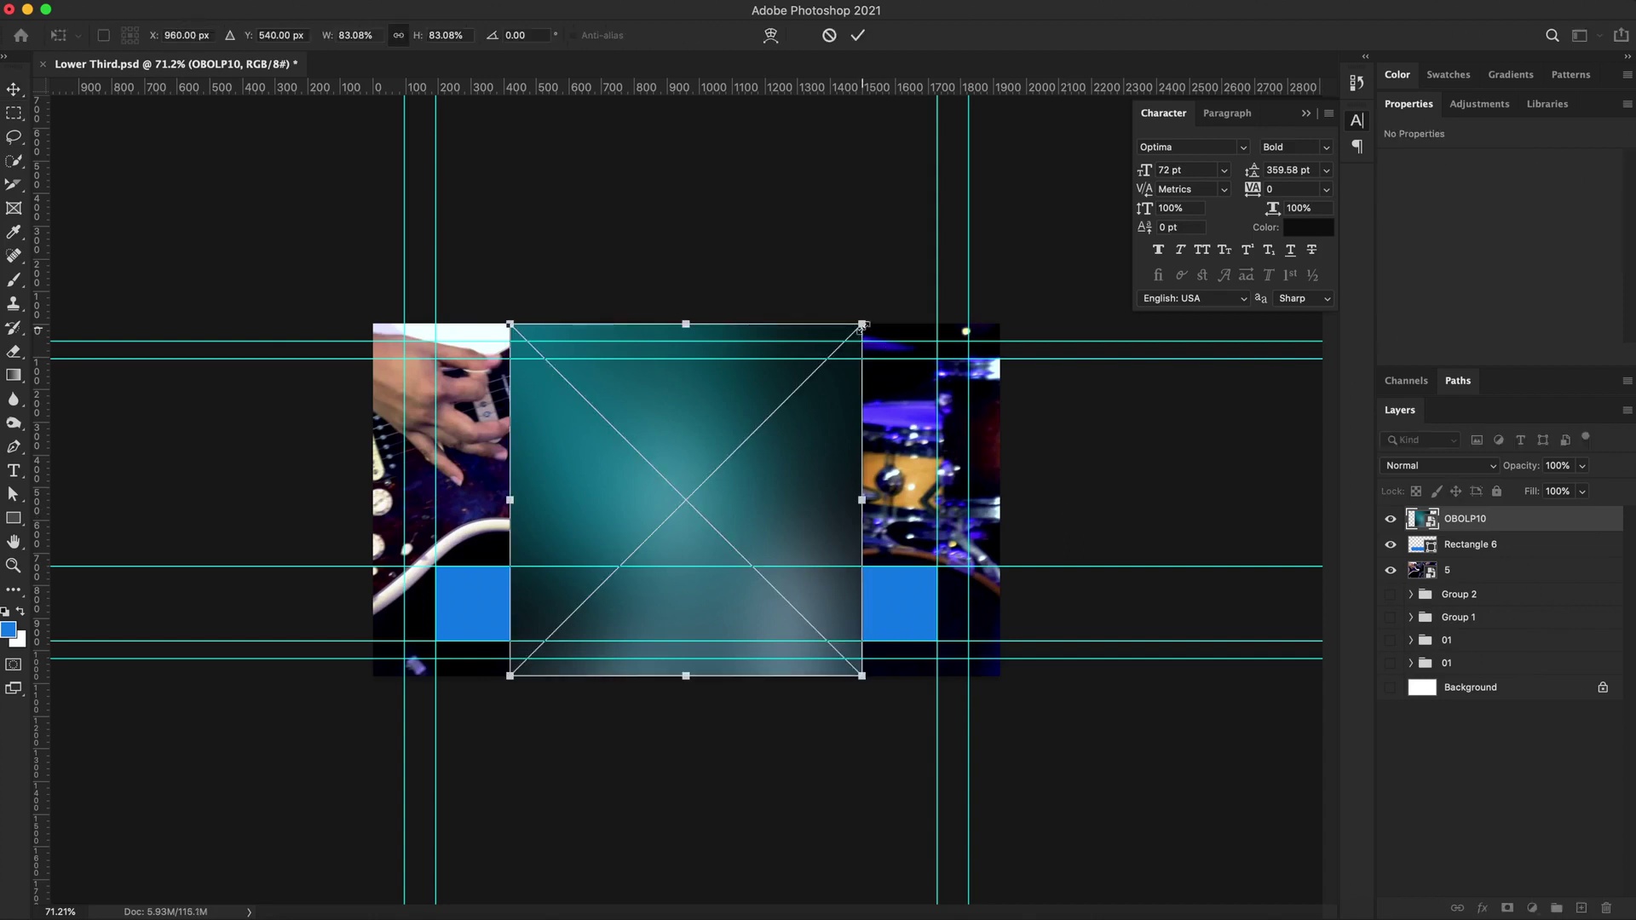
pyautogui.moveTo(863, 325); pyautogui.dragTo(1081, 102)
pyautogui.moveTo(895, 242); pyautogui.dragTo(785, 272)
pyautogui.press('Return')
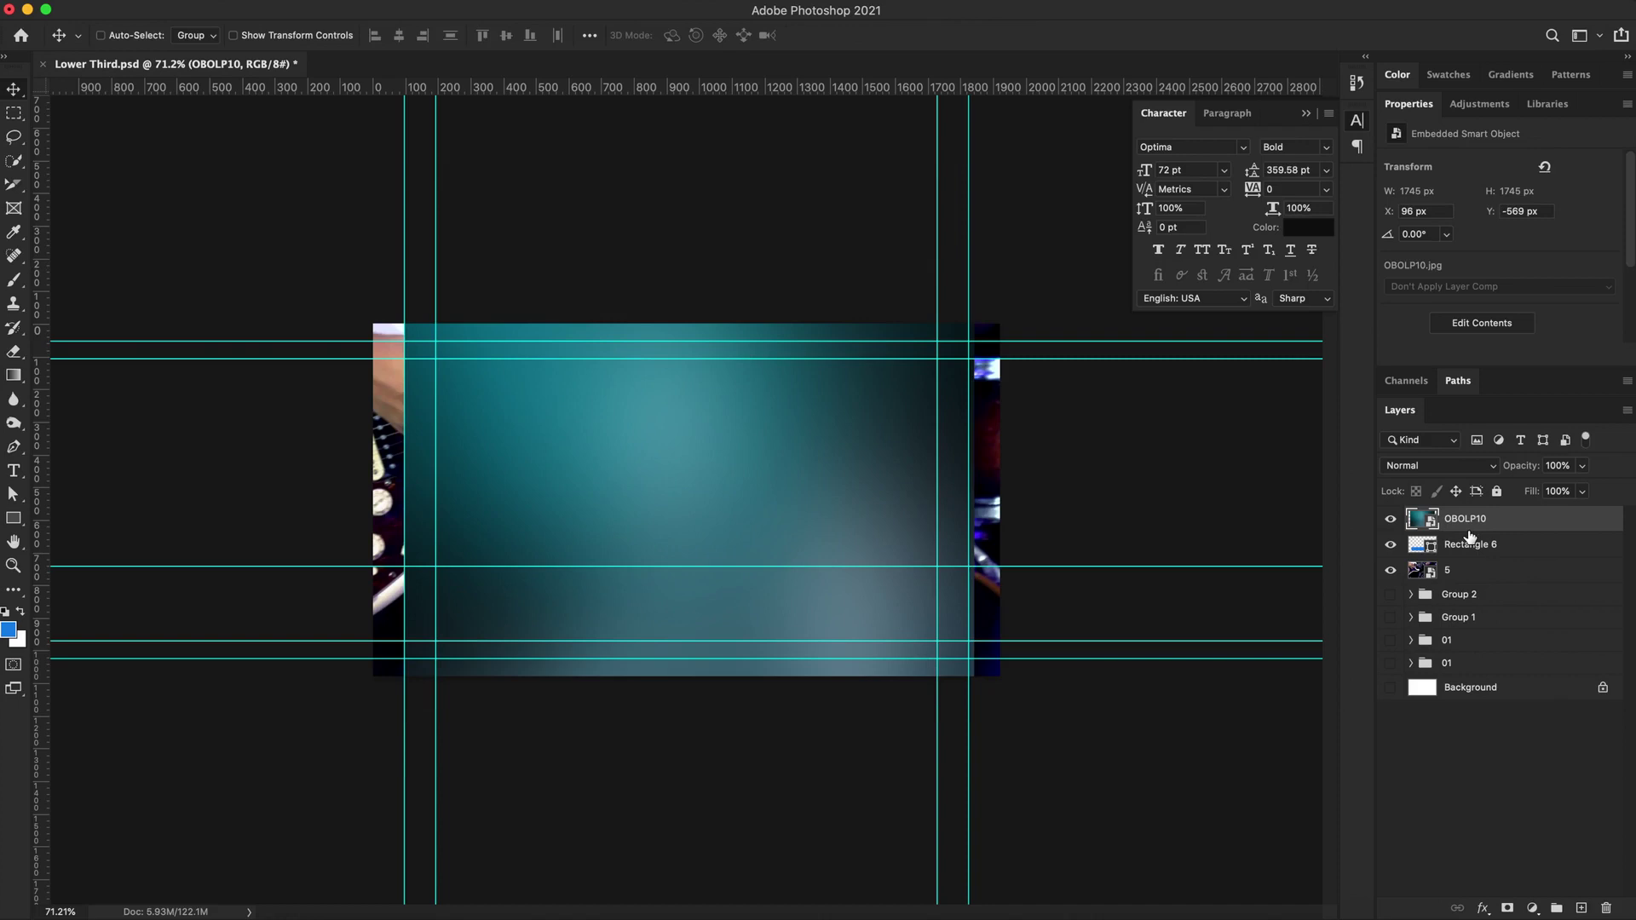
pyautogui.moveTo(1469, 535); pyautogui.dragTo(1469, 532)
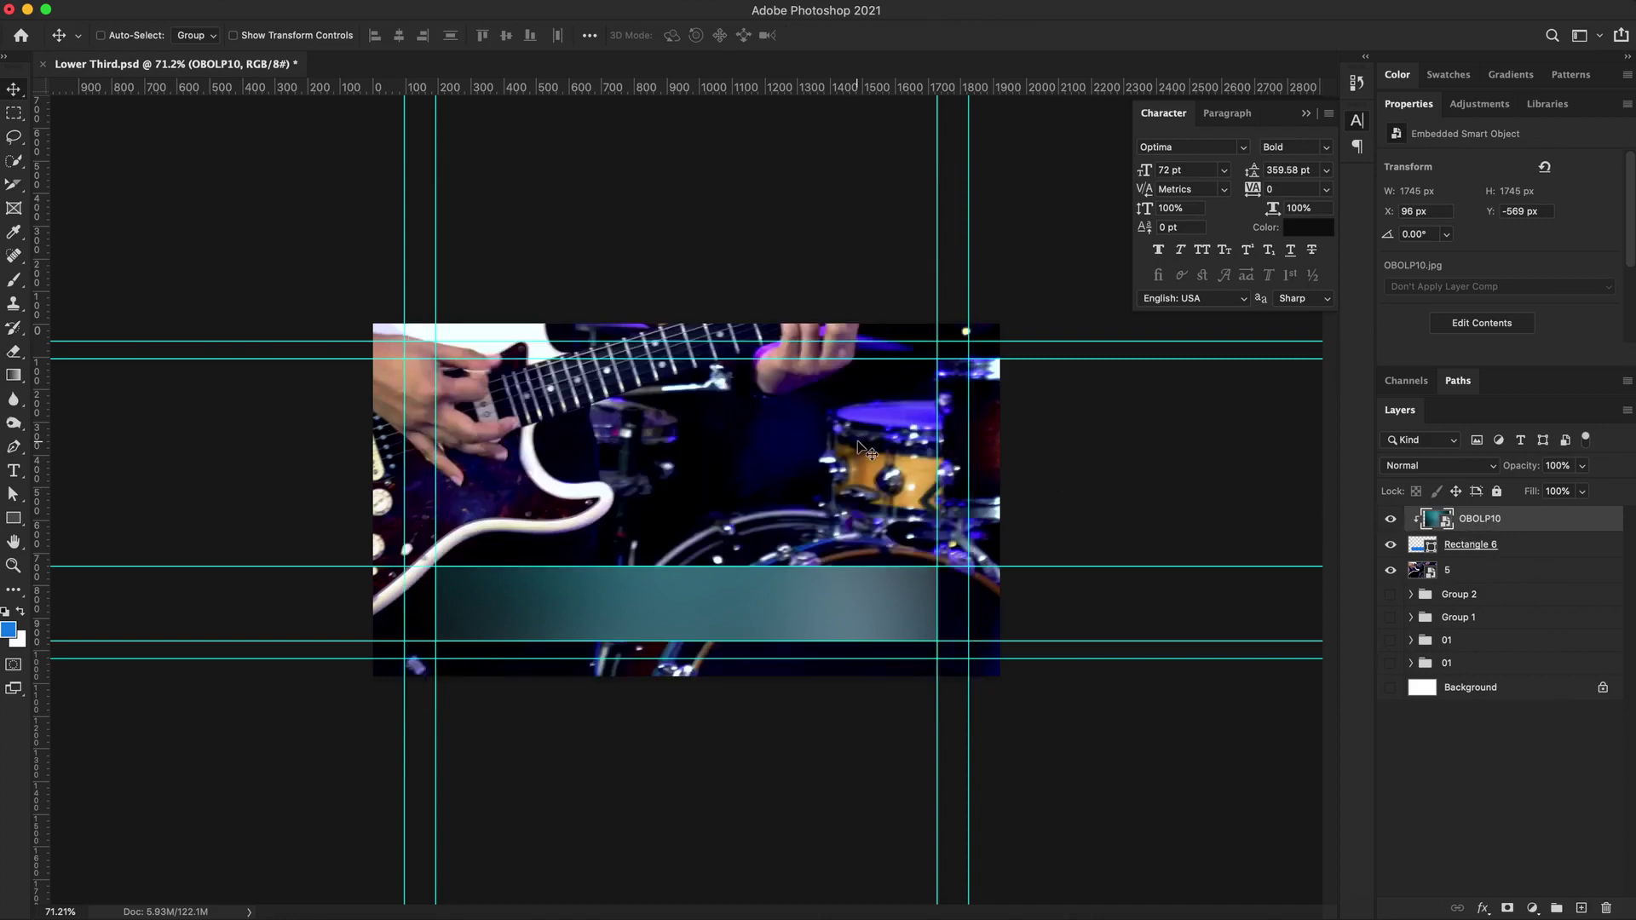
pyautogui.moveTo(857, 441); pyautogui.dragTo(685, 458)
# Start a new text line on the Photoshop canvas.
pyautogui.press('t')
pyautogui.click(493, 498)
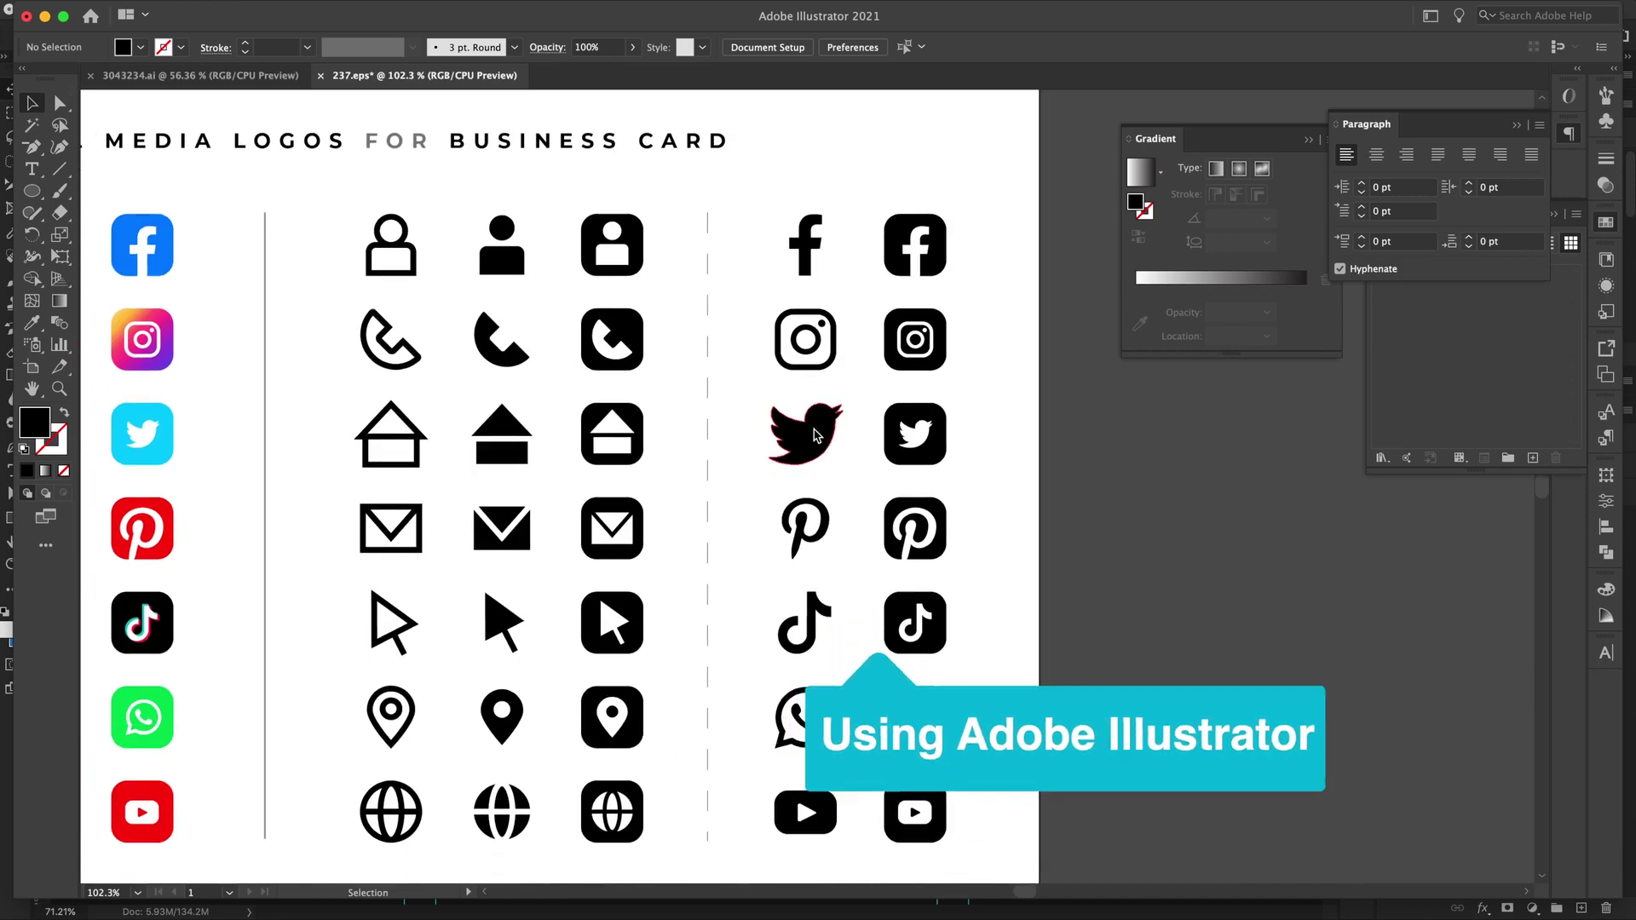
pyautogui.scroll(5, 816, 435)
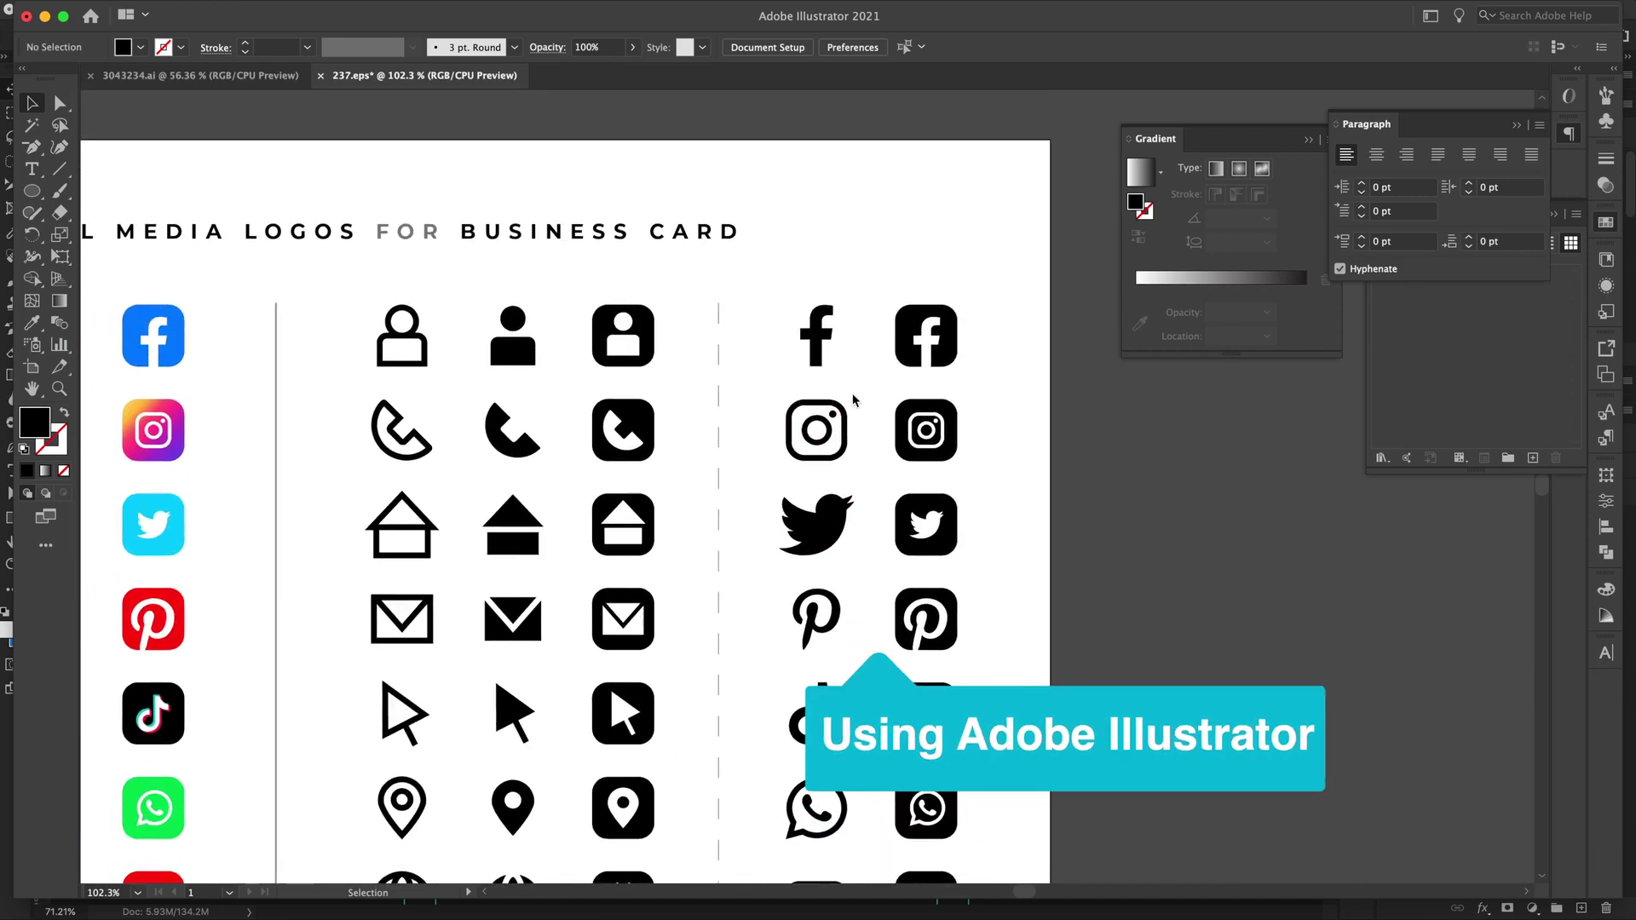
# Copy the outline Instagram icon from Illustrator and paste it into the Photoshop lower third.
pyautogui.click(844, 435)
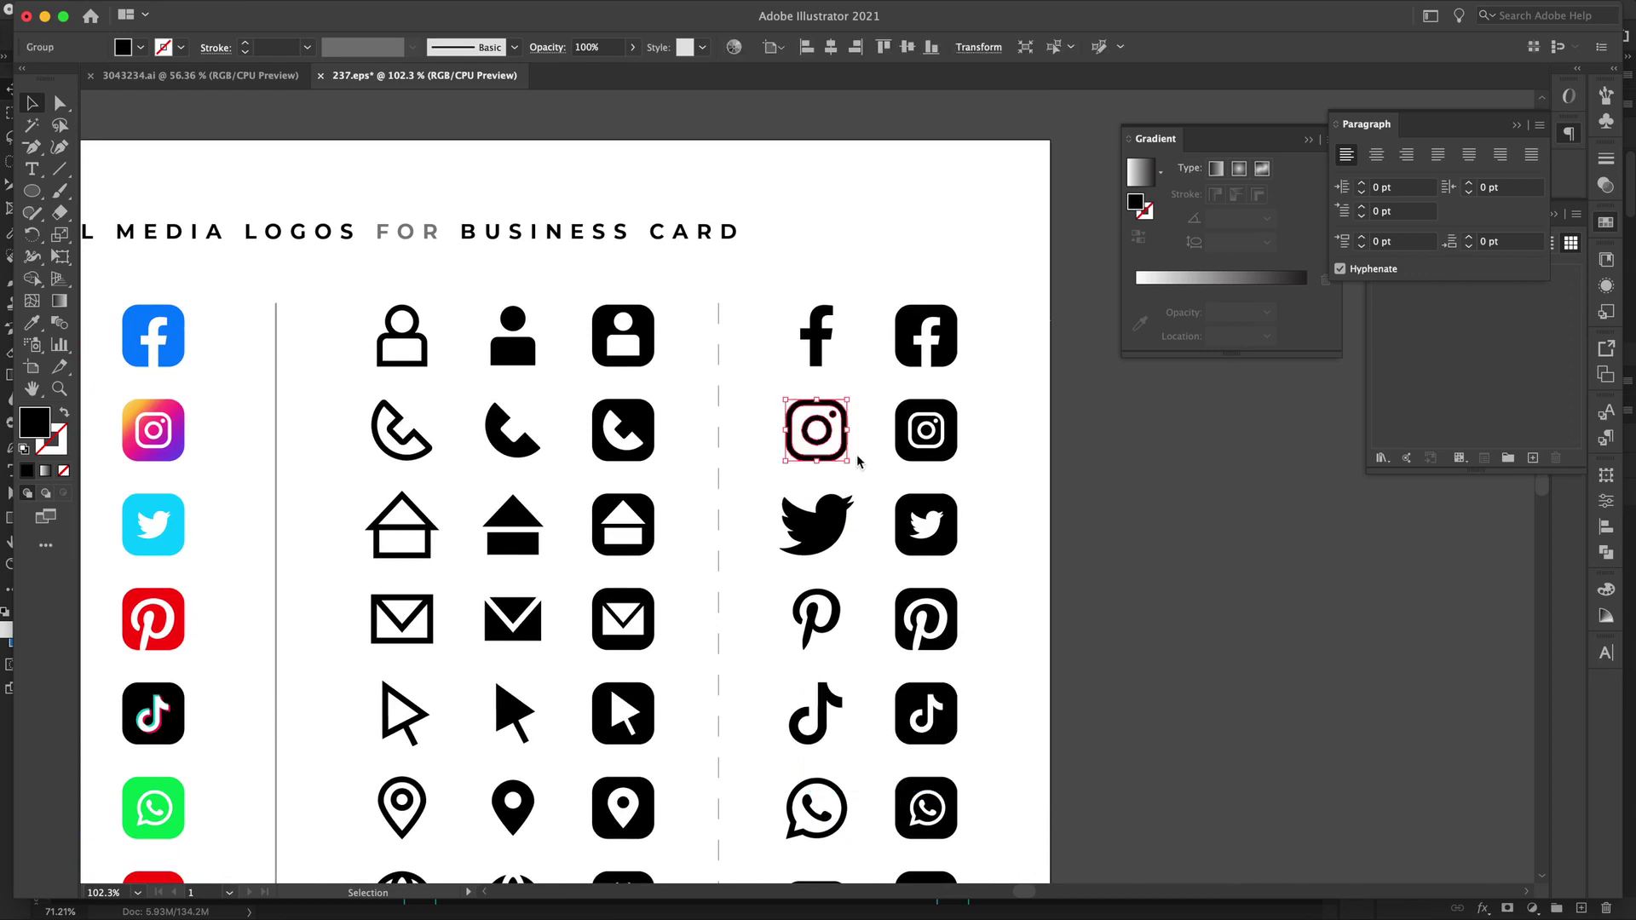
pyautogui.press('super+c')
pyautogui.press('super+Tab')
pyautogui.press('super+v')
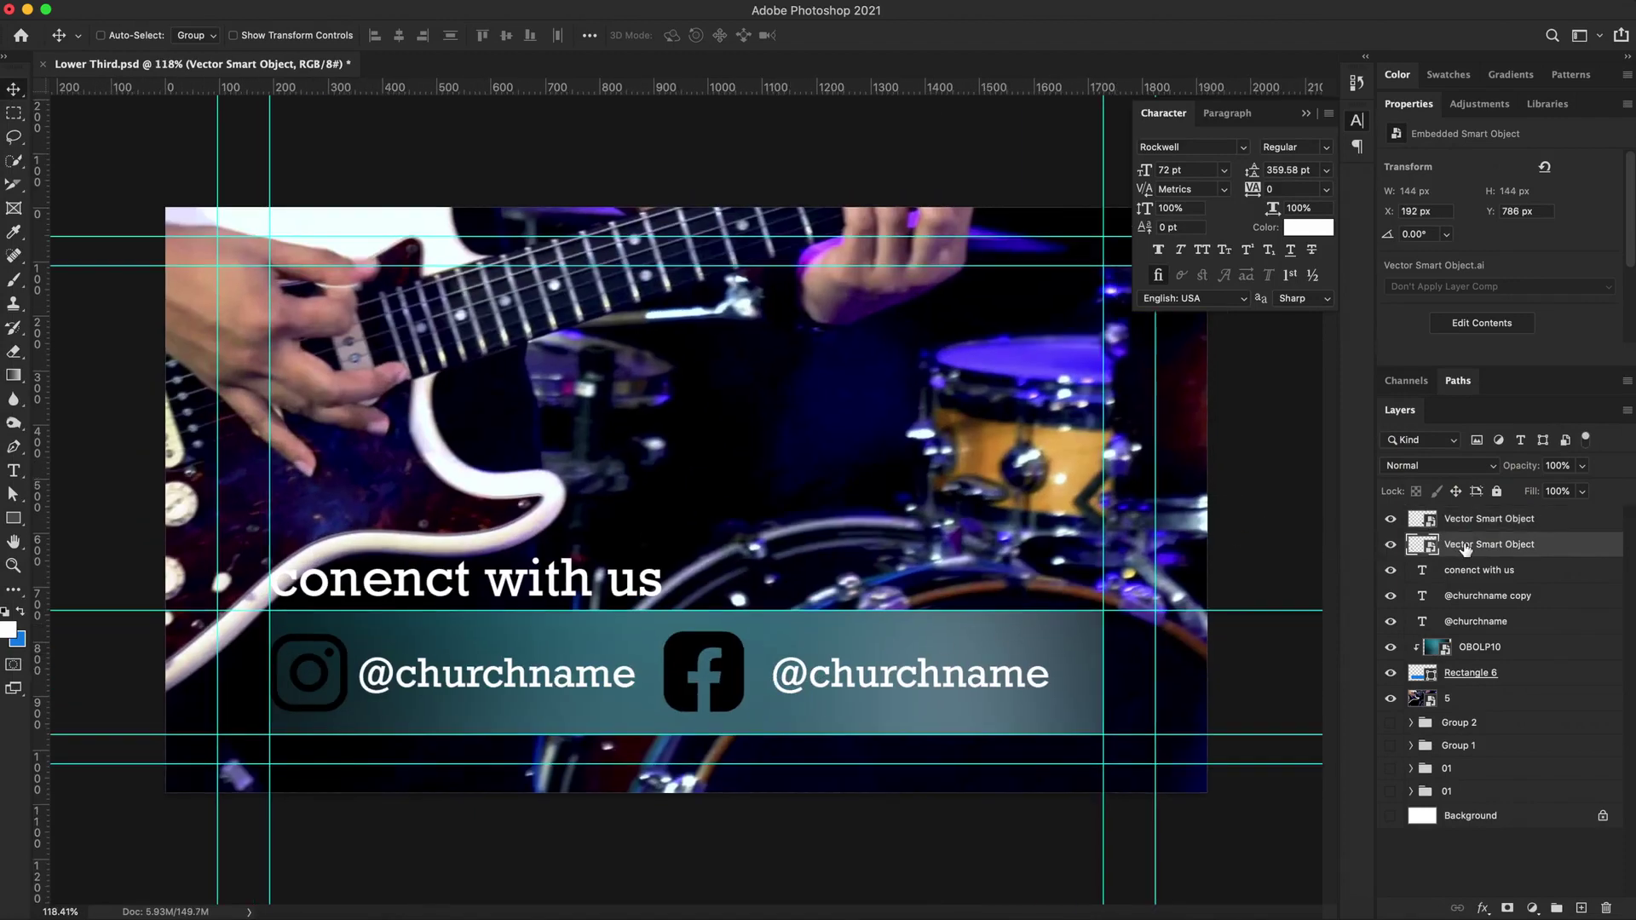
# Rename the top icon layer FB, tint it cream with Color Overlay, and copy the style to IG.
pyautogui.doubleClick(1489, 518)
pyautogui.write('FB')
pyautogui.press('Return')
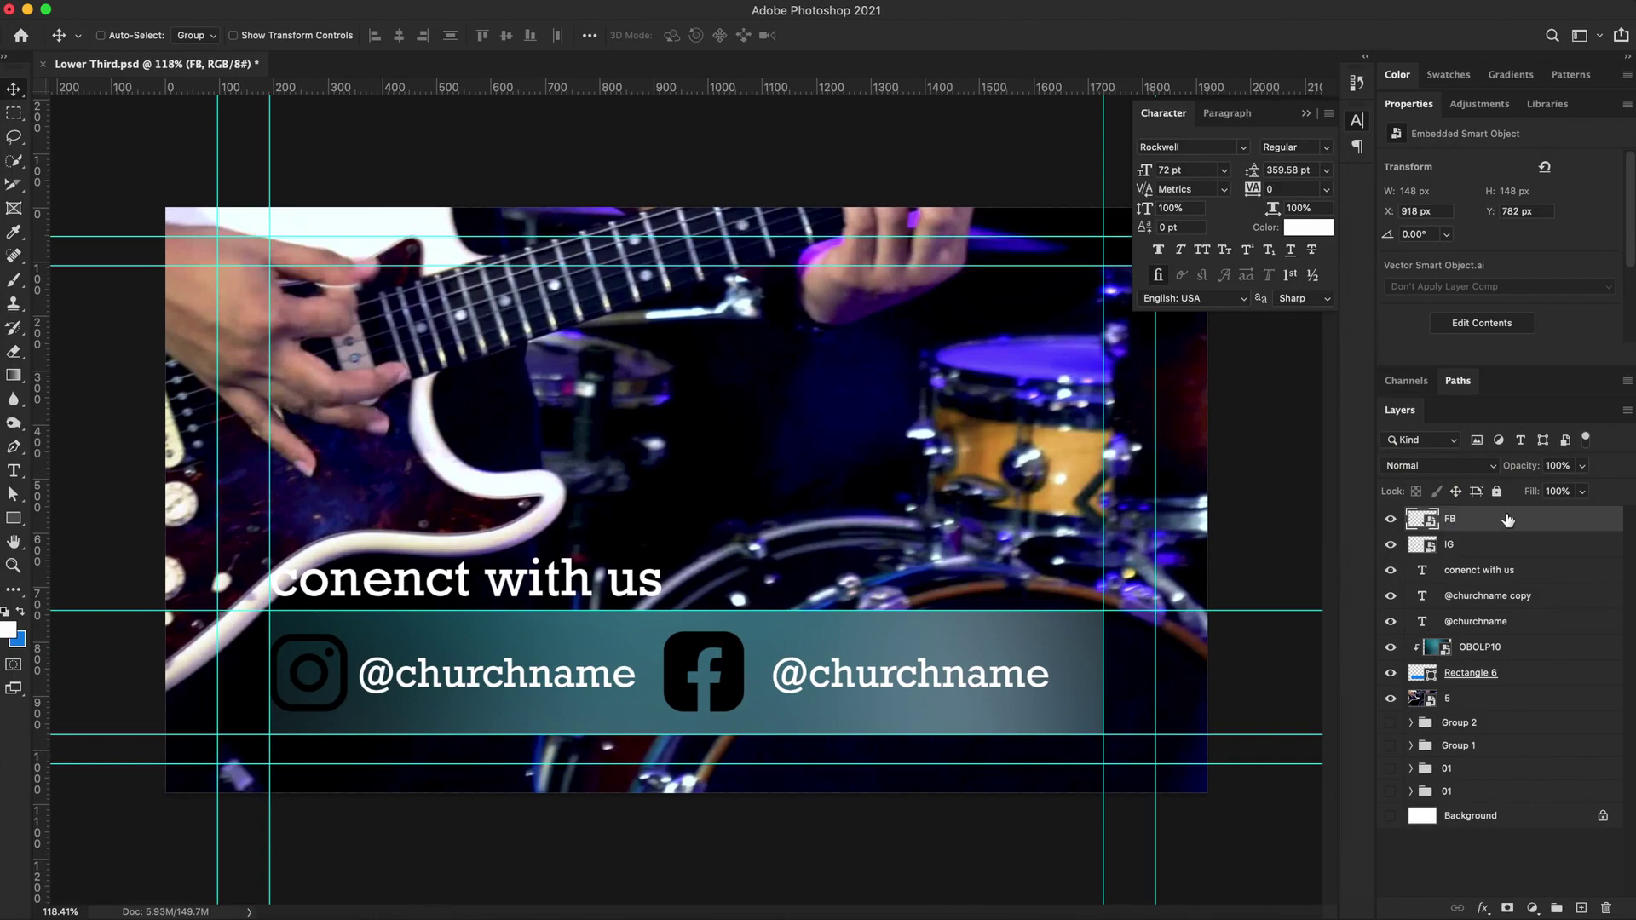
pyautogui.doubleClick(1568, 518)
pyautogui.click(934, 536)
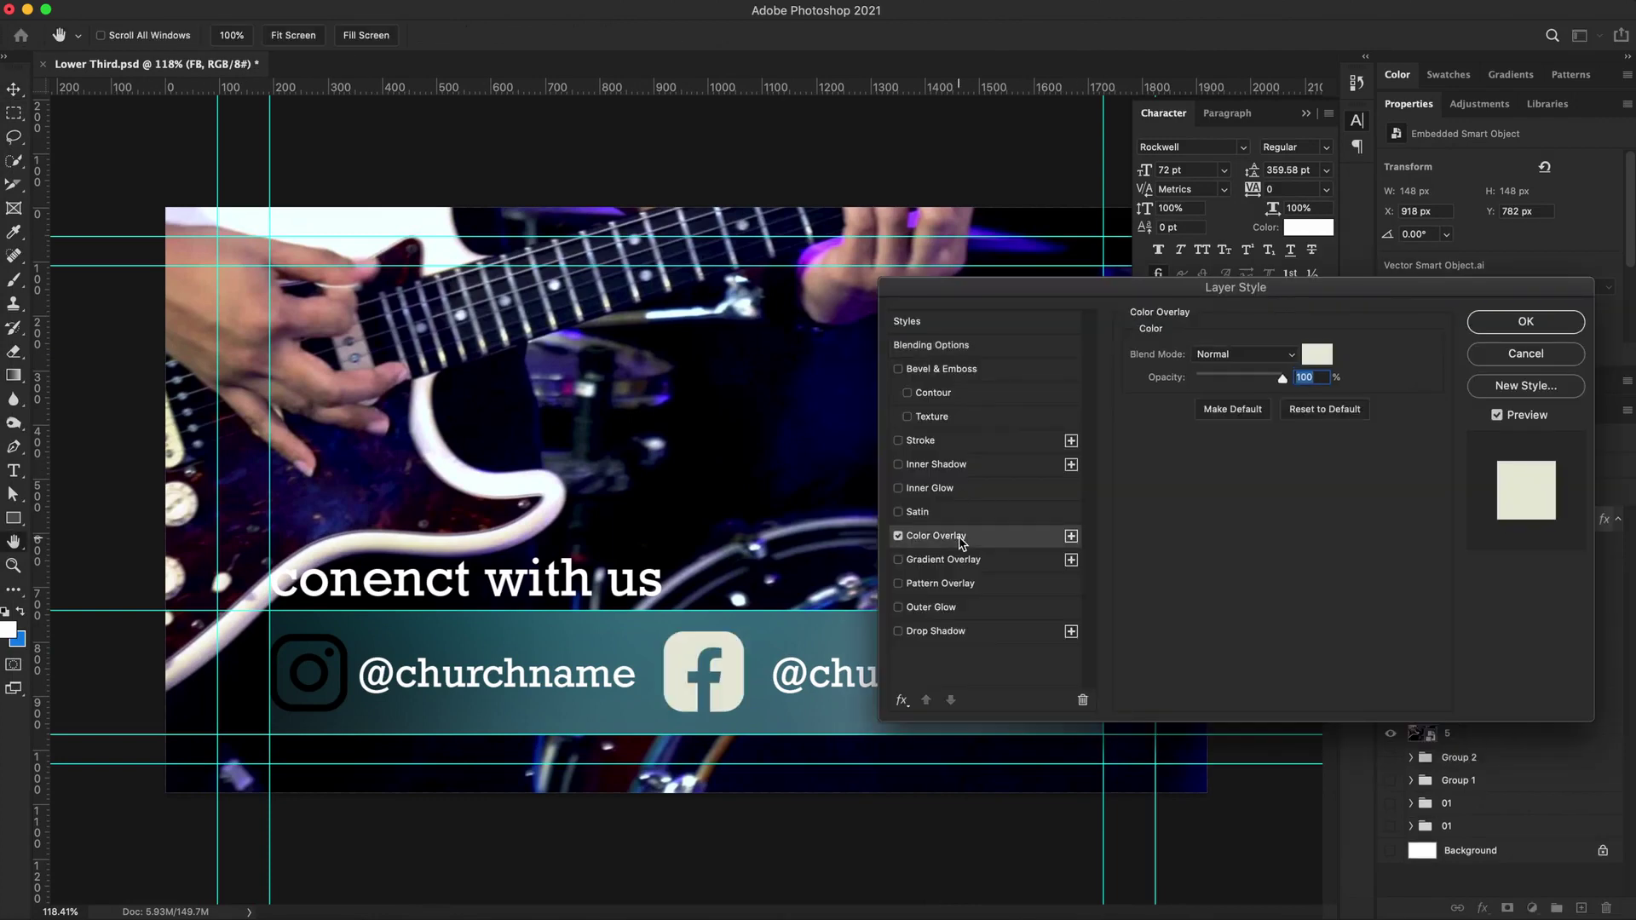
pyautogui.click(1508, 322)
pyautogui.click(1517, 581)
pyautogui.click(1522, 745)
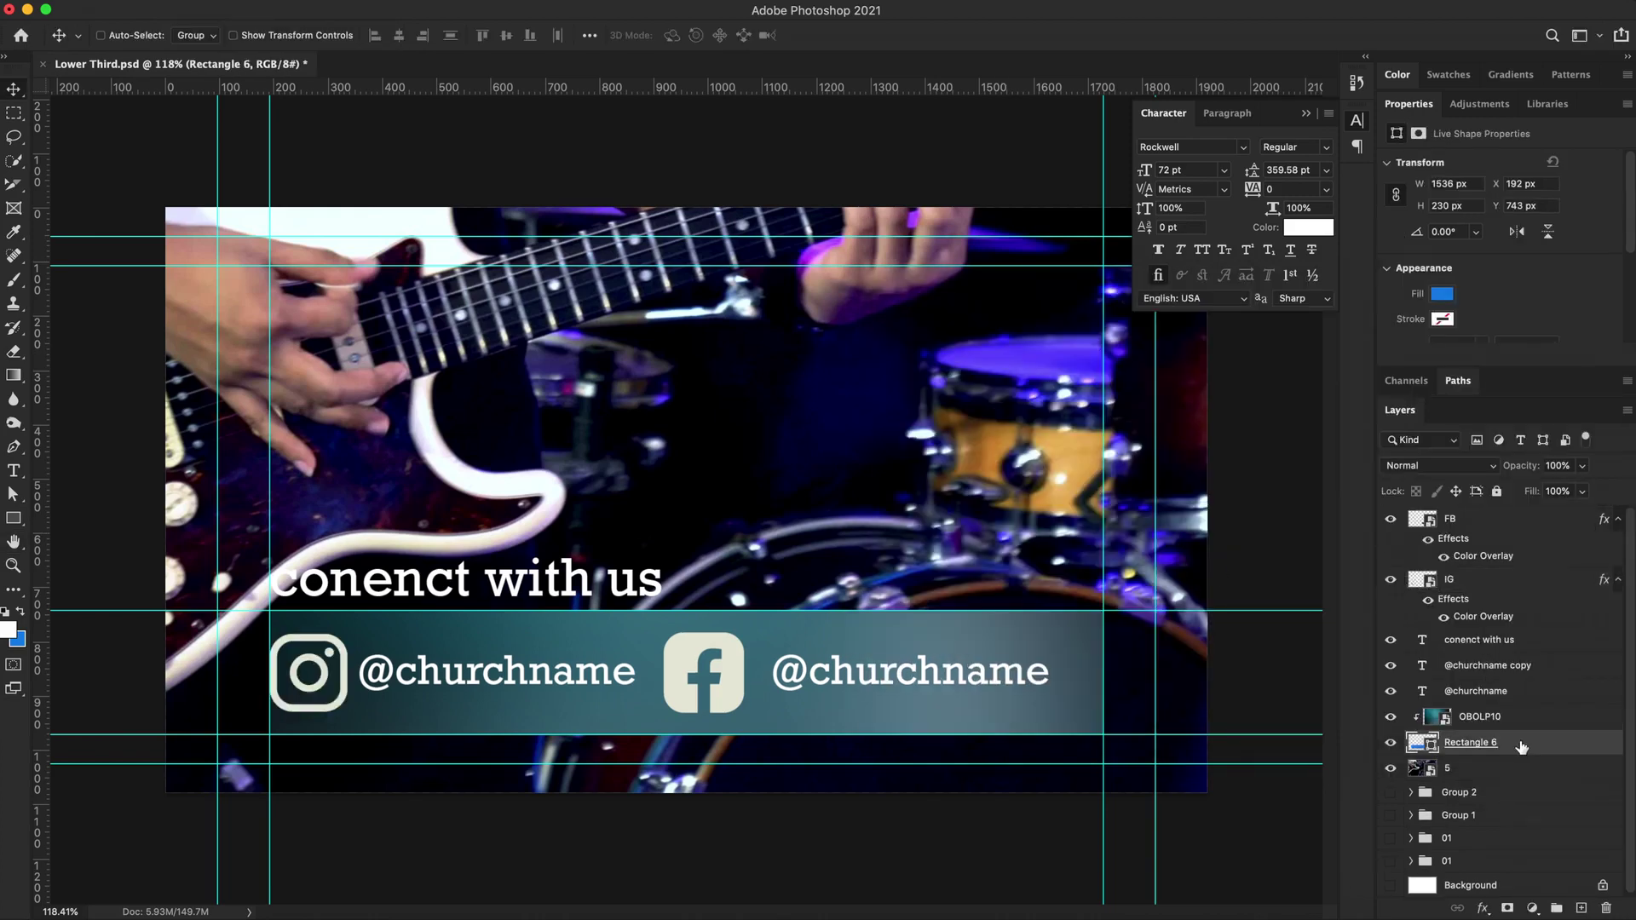
pyautogui.keyDown('super'); pyautogui.click(1531, 693); pyautogui.keyUp('super')
pyautogui.keyDown('super'); pyautogui.click(1539, 668); pyautogui.keyUp('super')
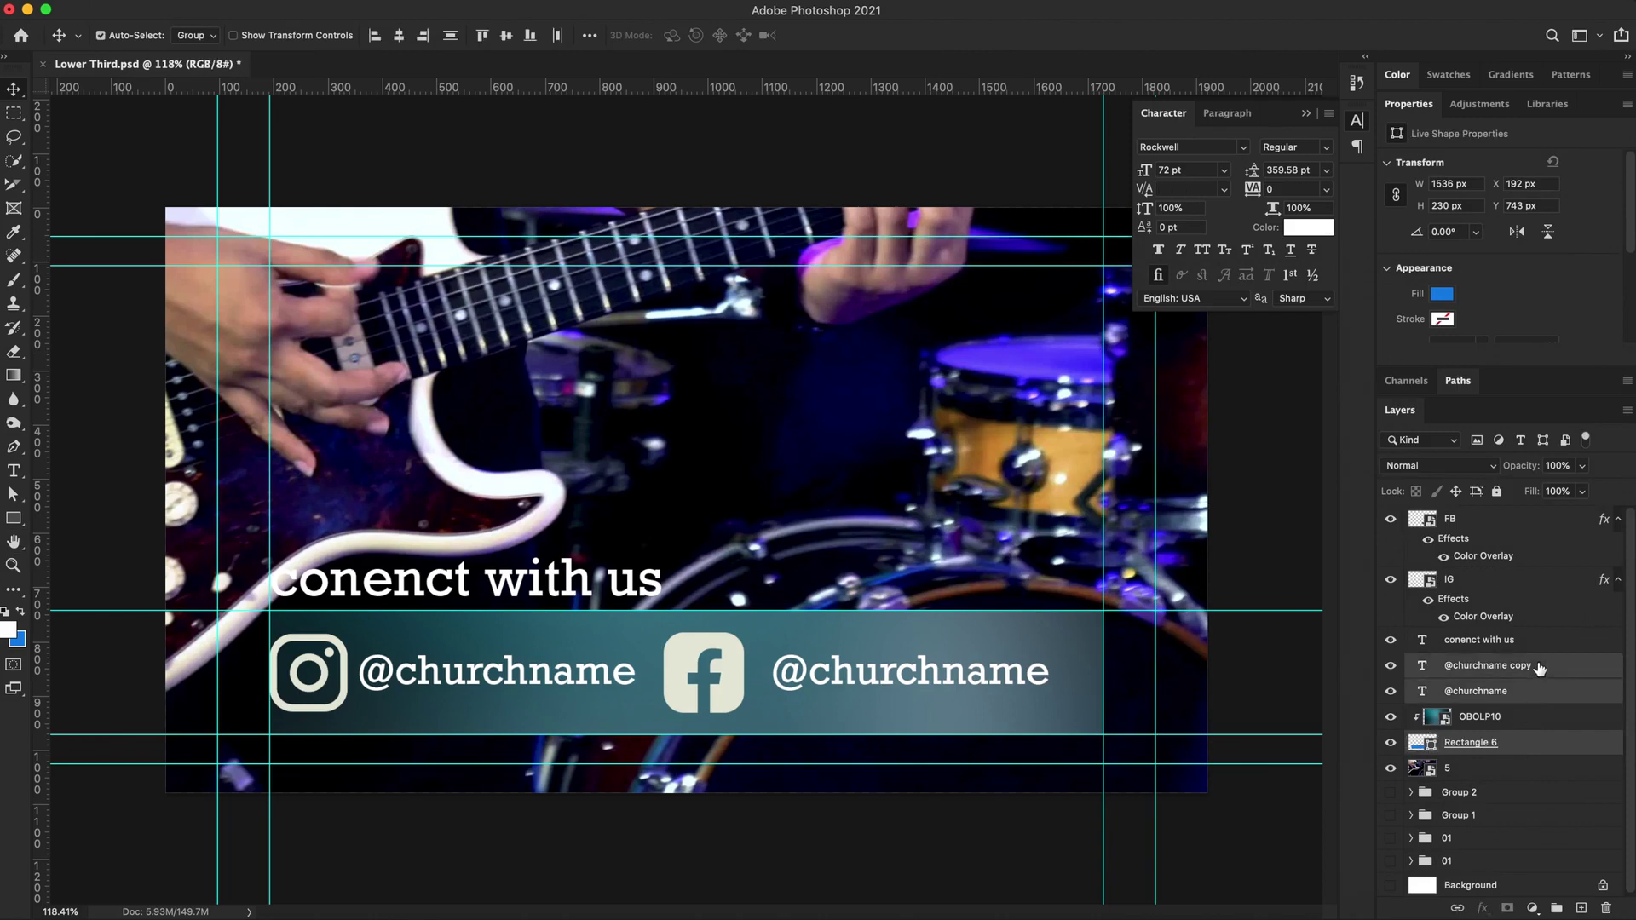
pyautogui.keyDown('super'); pyautogui.click(1533, 582); pyautogui.keyUp('super')
pyautogui.keyDown('super'); pyautogui.click(1527, 523); pyautogui.keyUp('super')
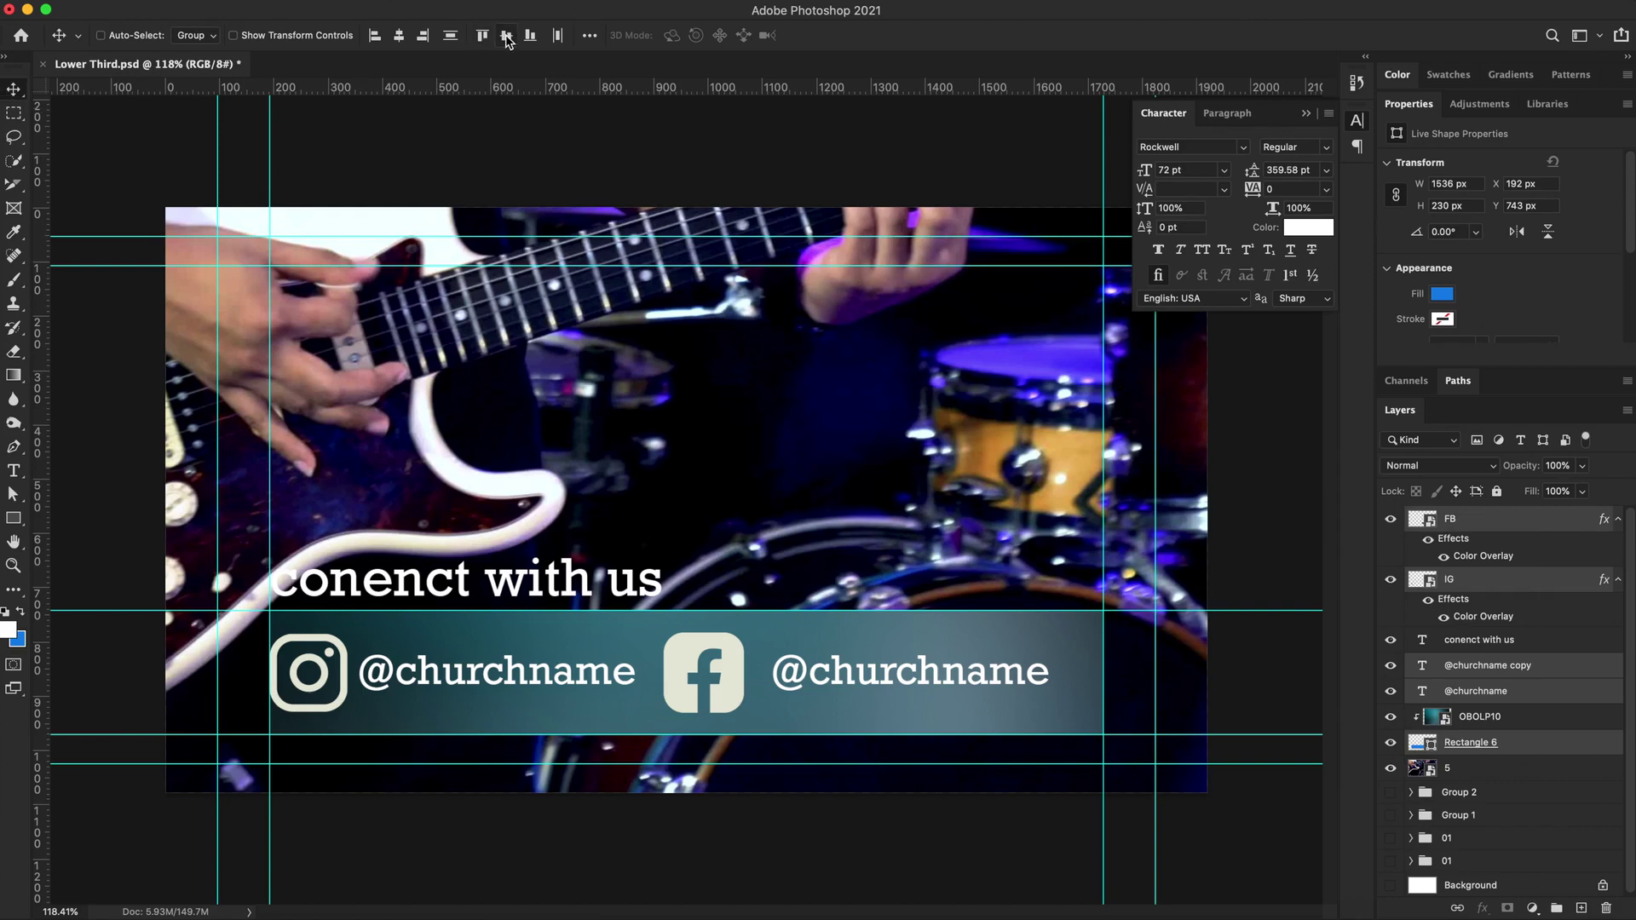
pyautogui.click(1479, 640)
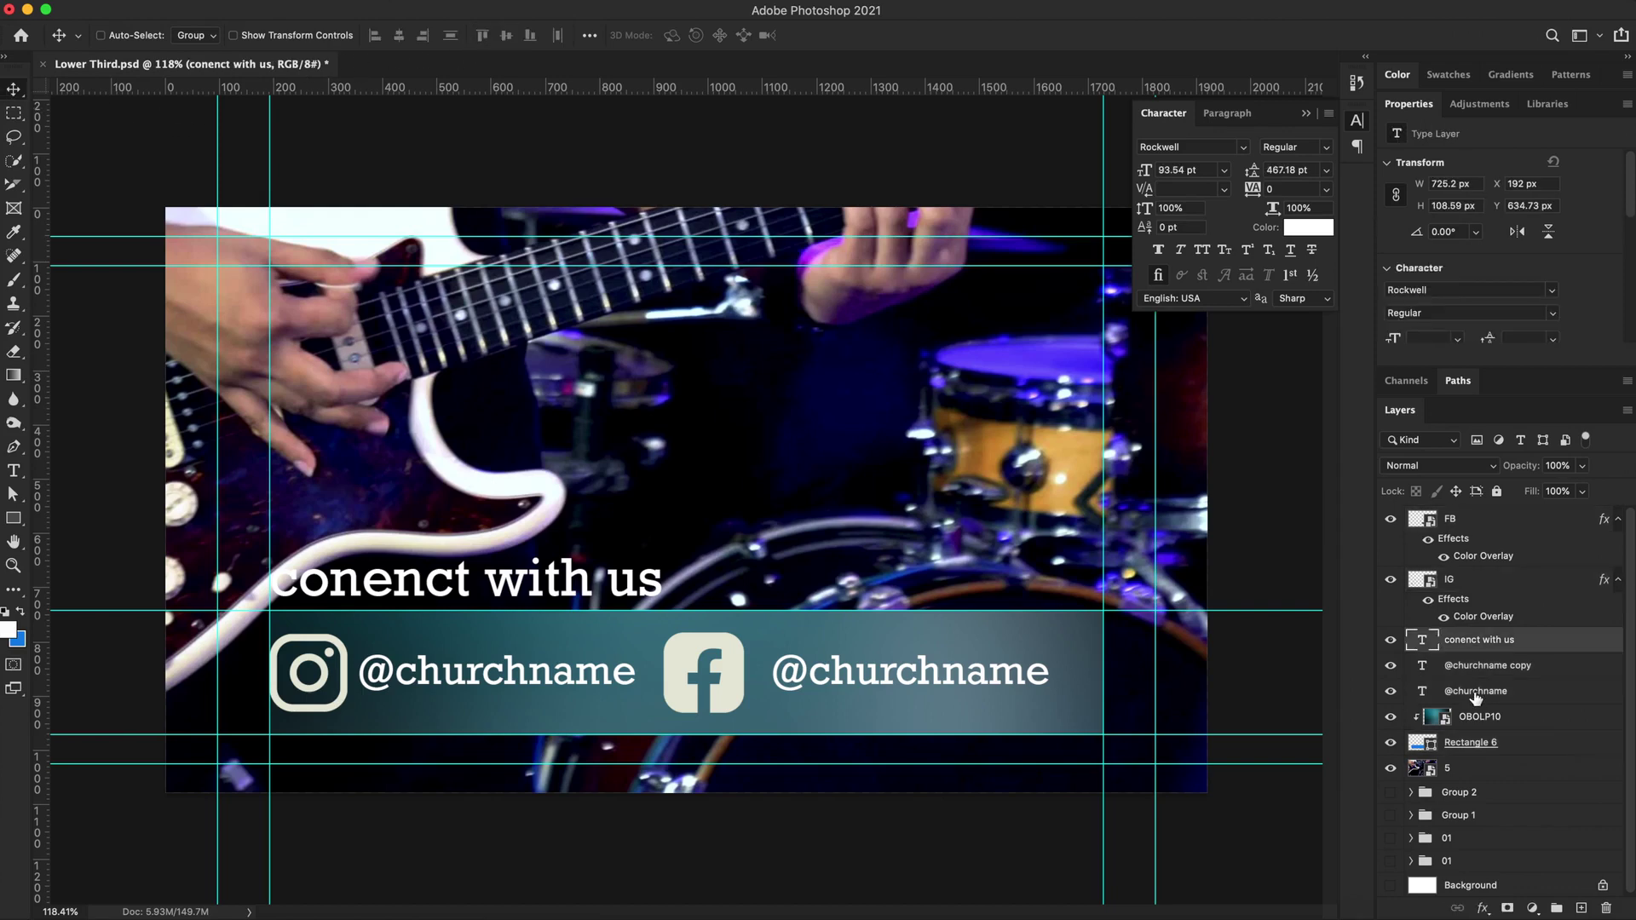
pyautogui.click(1476, 691)
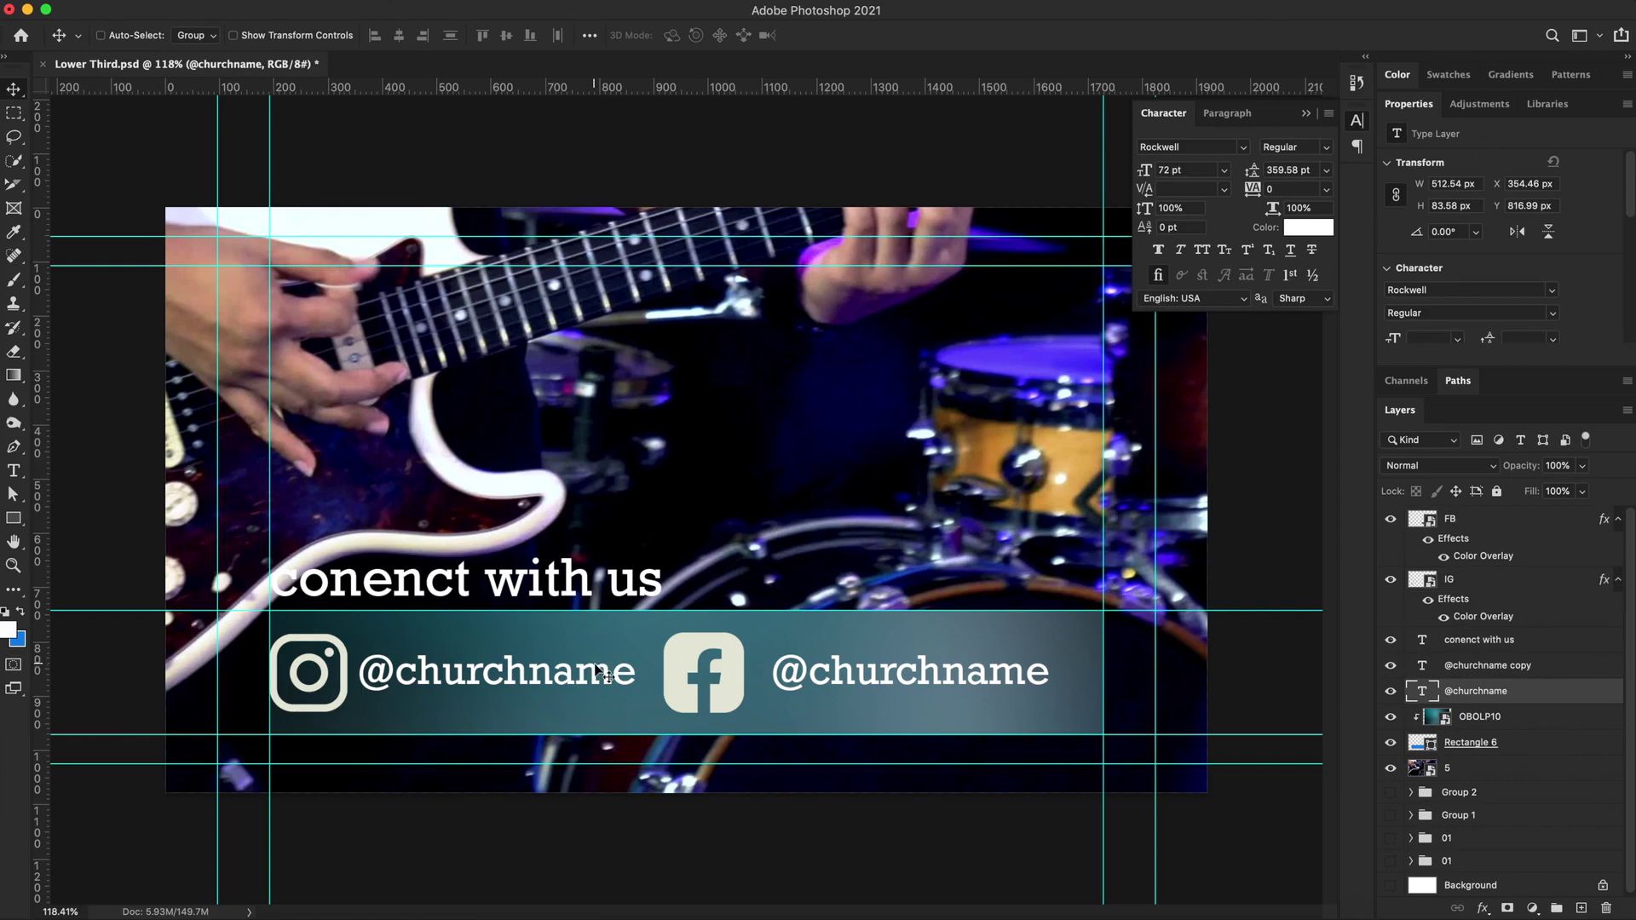
pyautogui.moveTo(607, 675); pyautogui.dragTo(627, 676)
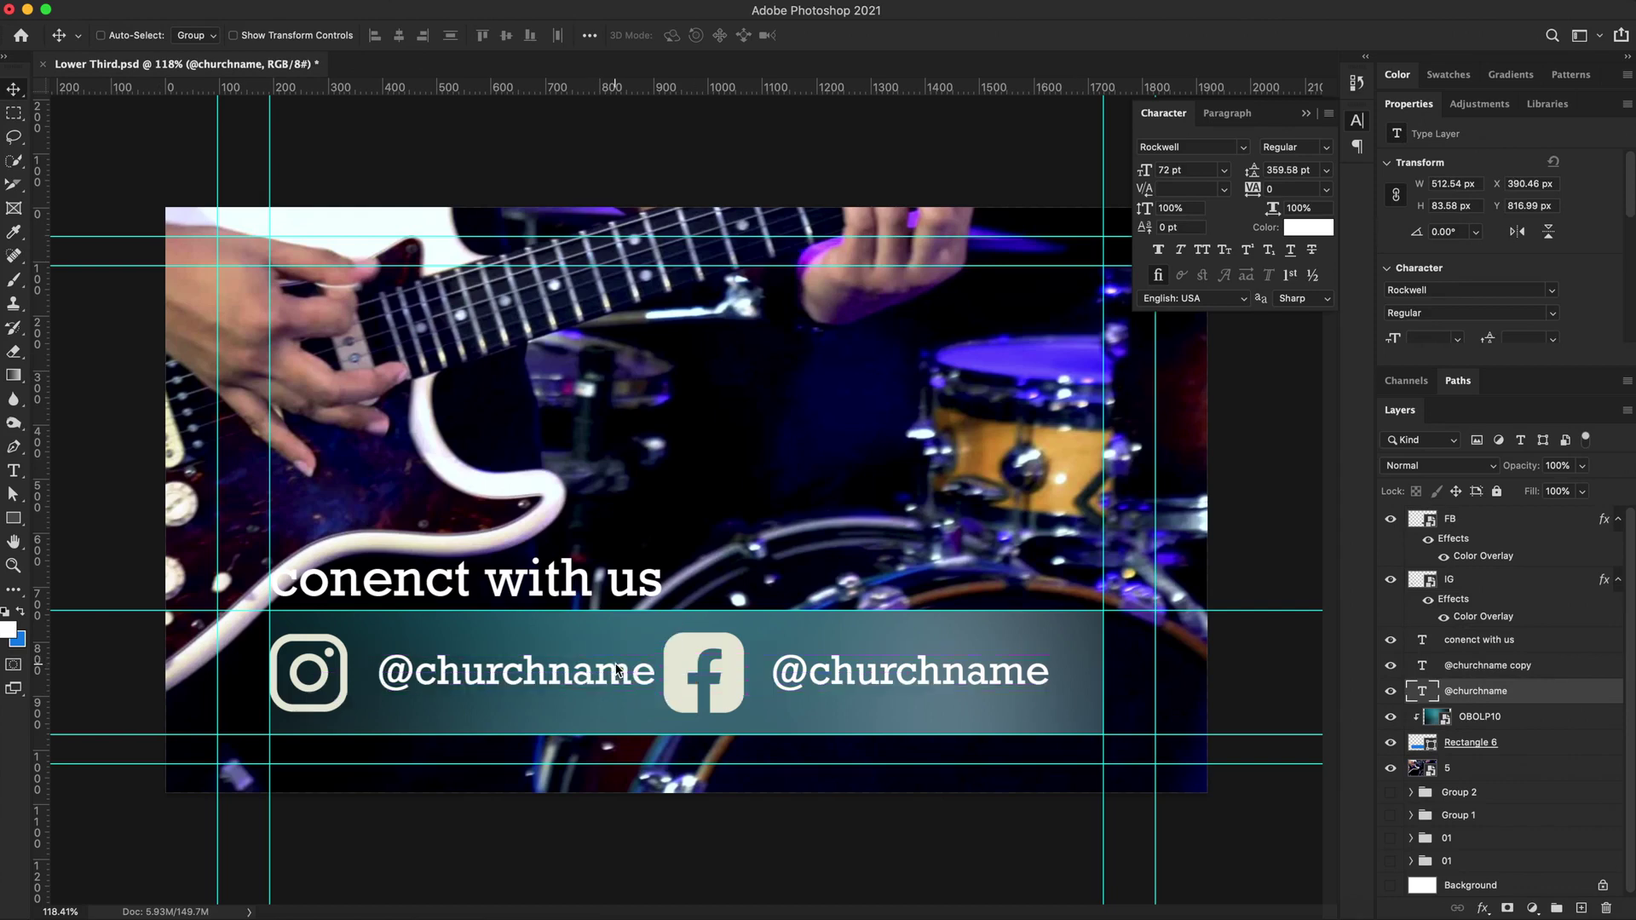
pyautogui.click(1477, 668)
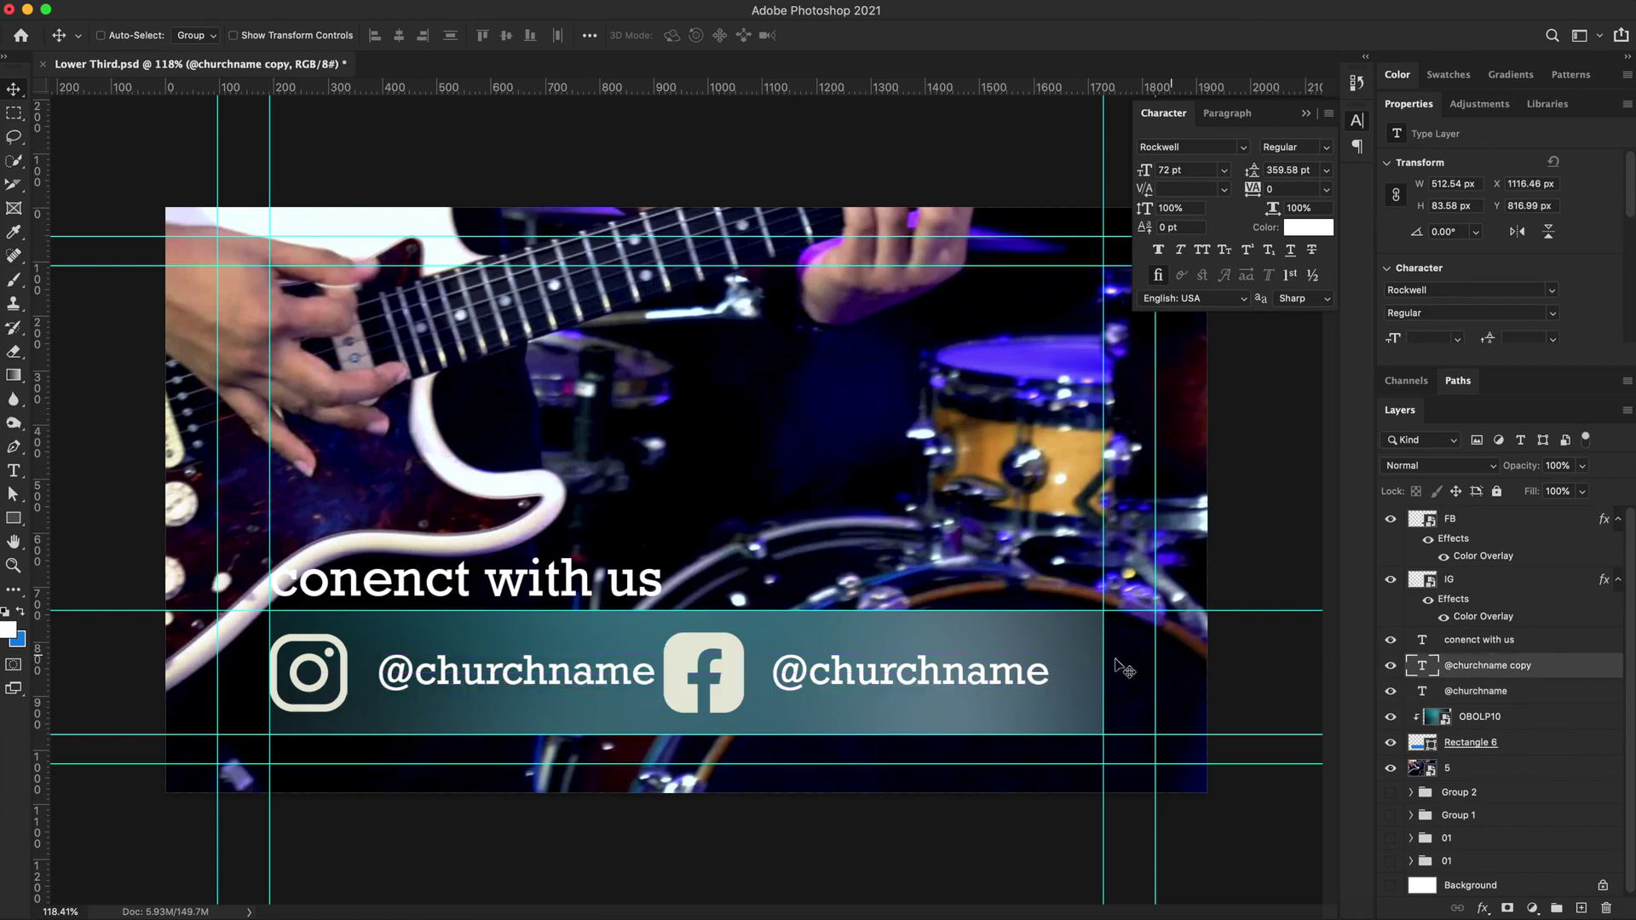
pyautogui.moveTo(902, 689); pyautogui.dragTo(919, 689)
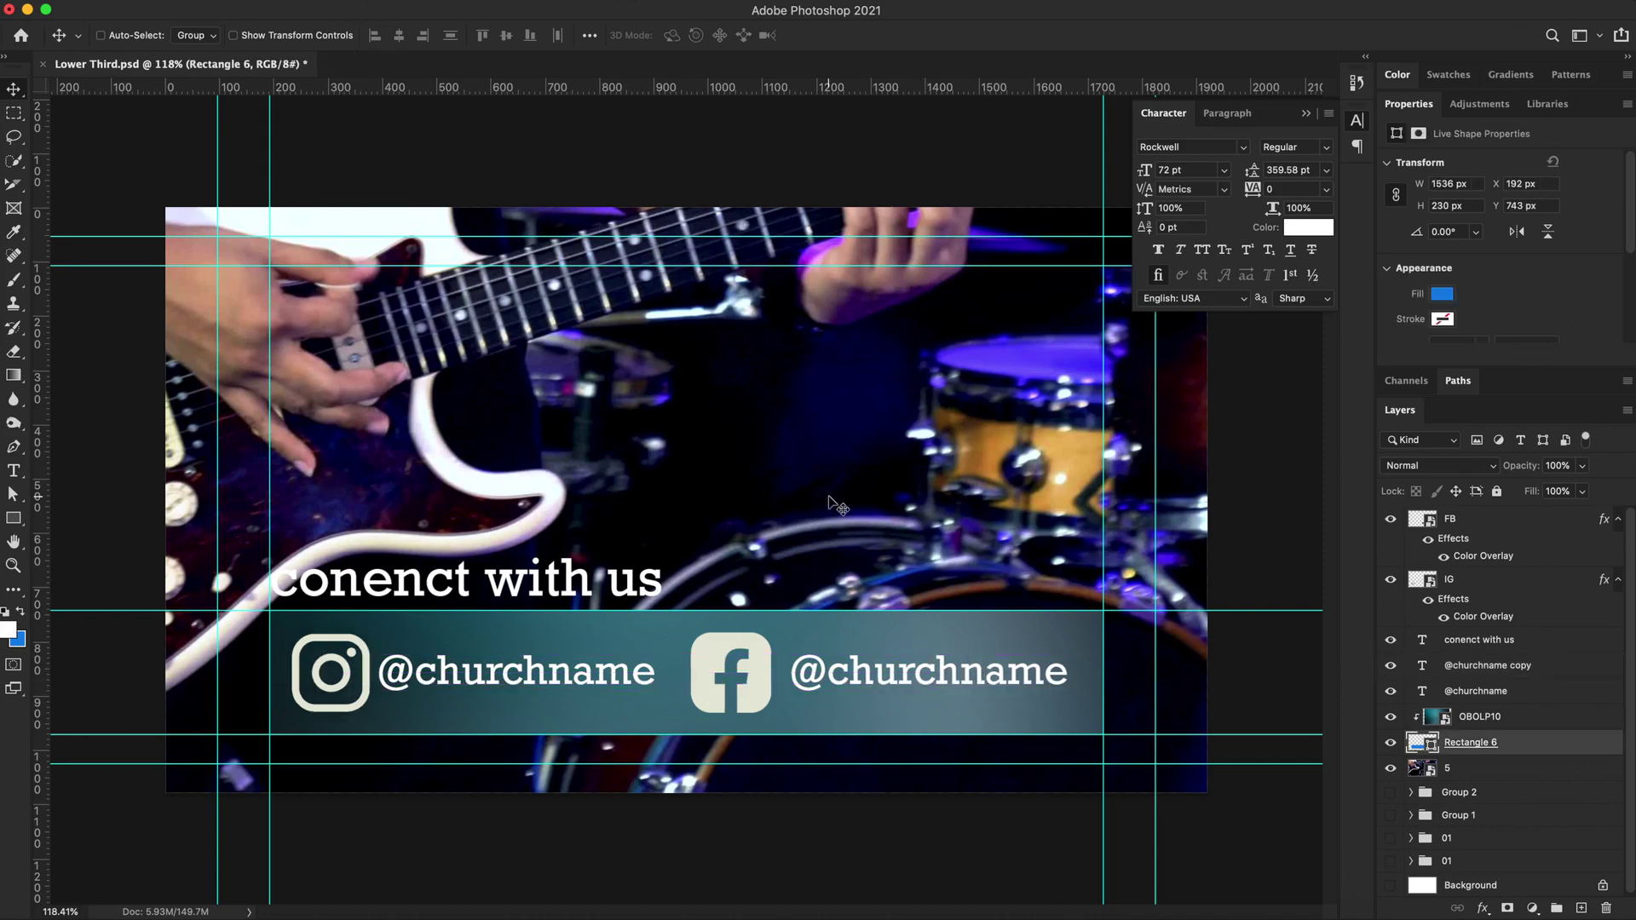
pyautogui.press('super+t')
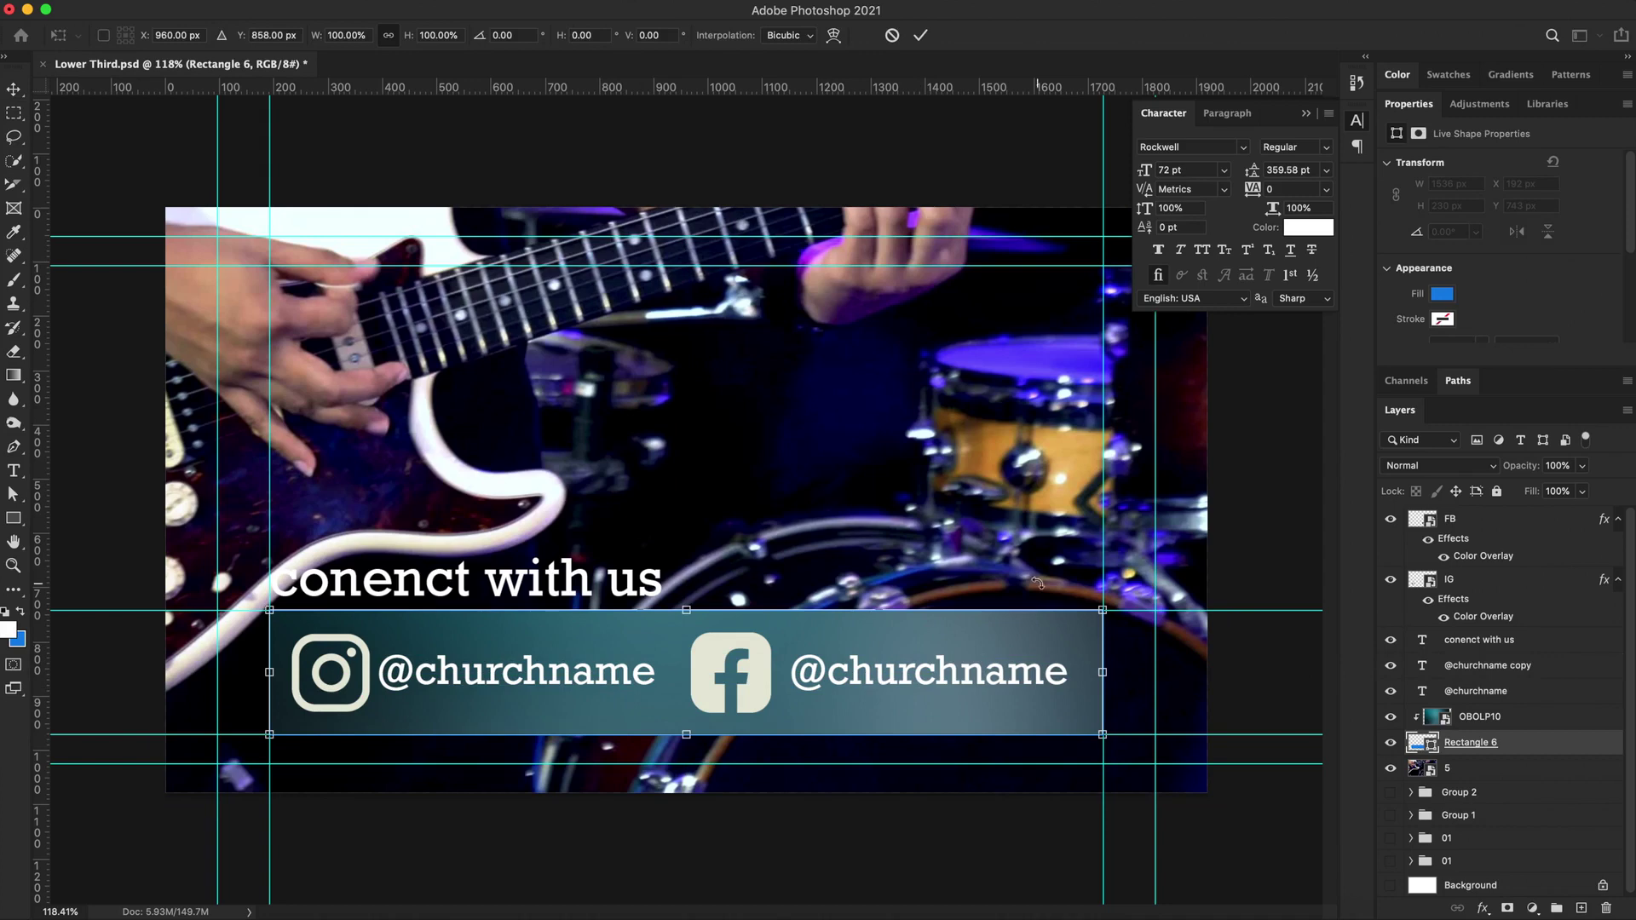
pyautogui.moveTo(1104, 674); pyautogui.dragTo(1154, 673)
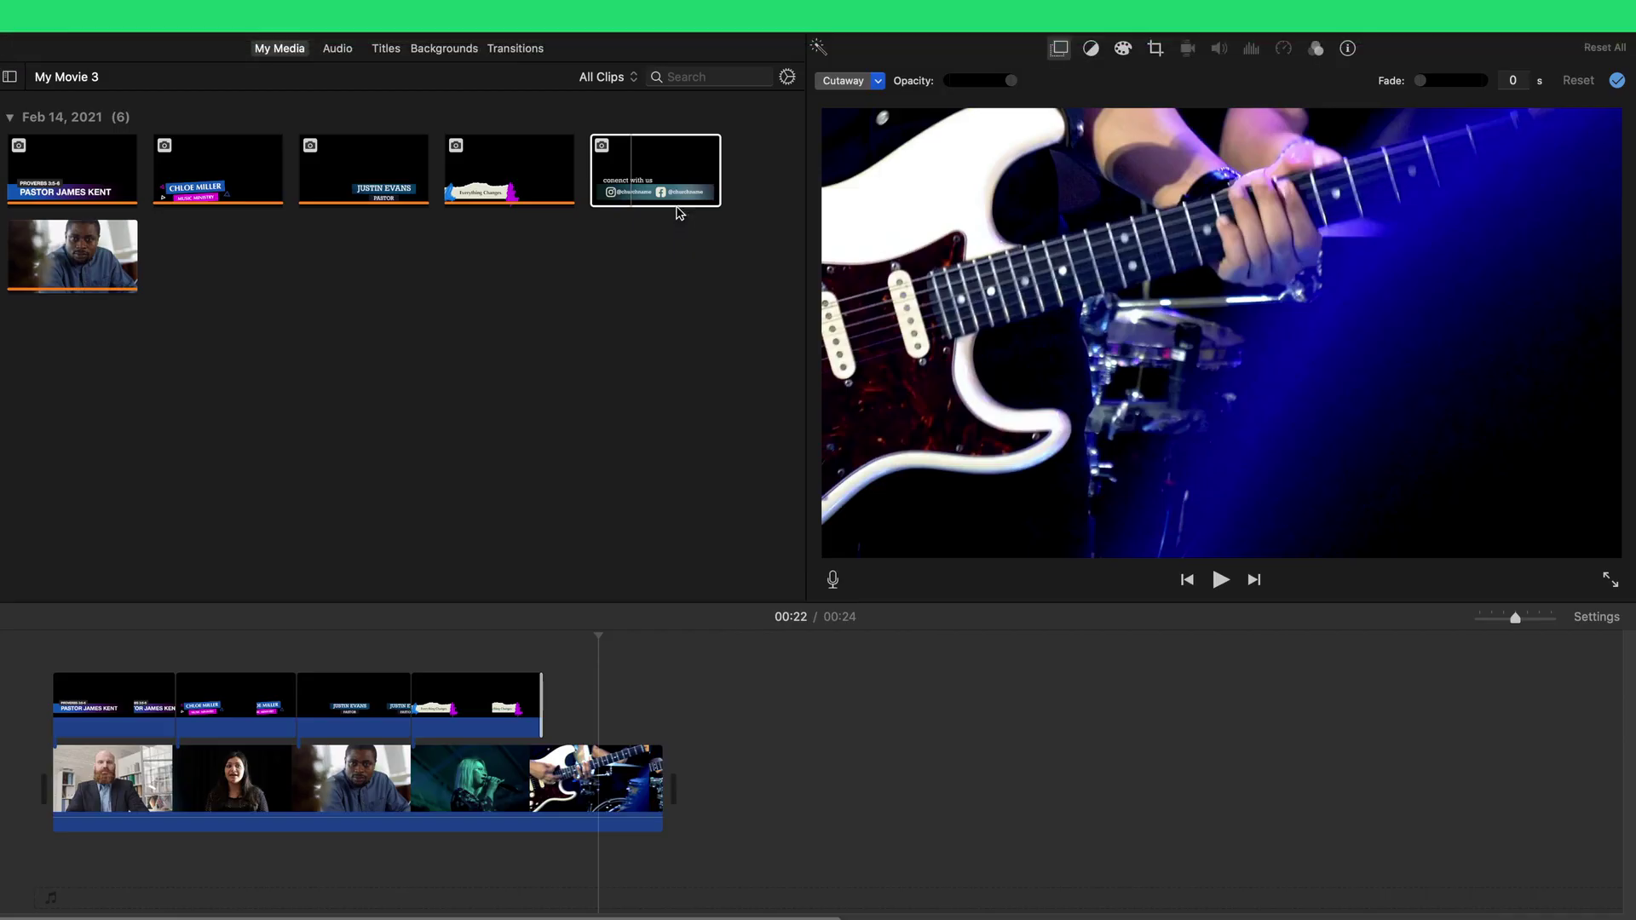
# Overlay the social-media lower third on the guitar clip, trim it to 4.9 s, and view Adobe Color's Graphic Design palettes.
pyautogui.moveTo(676, 207); pyautogui.dragTo(604, 701)
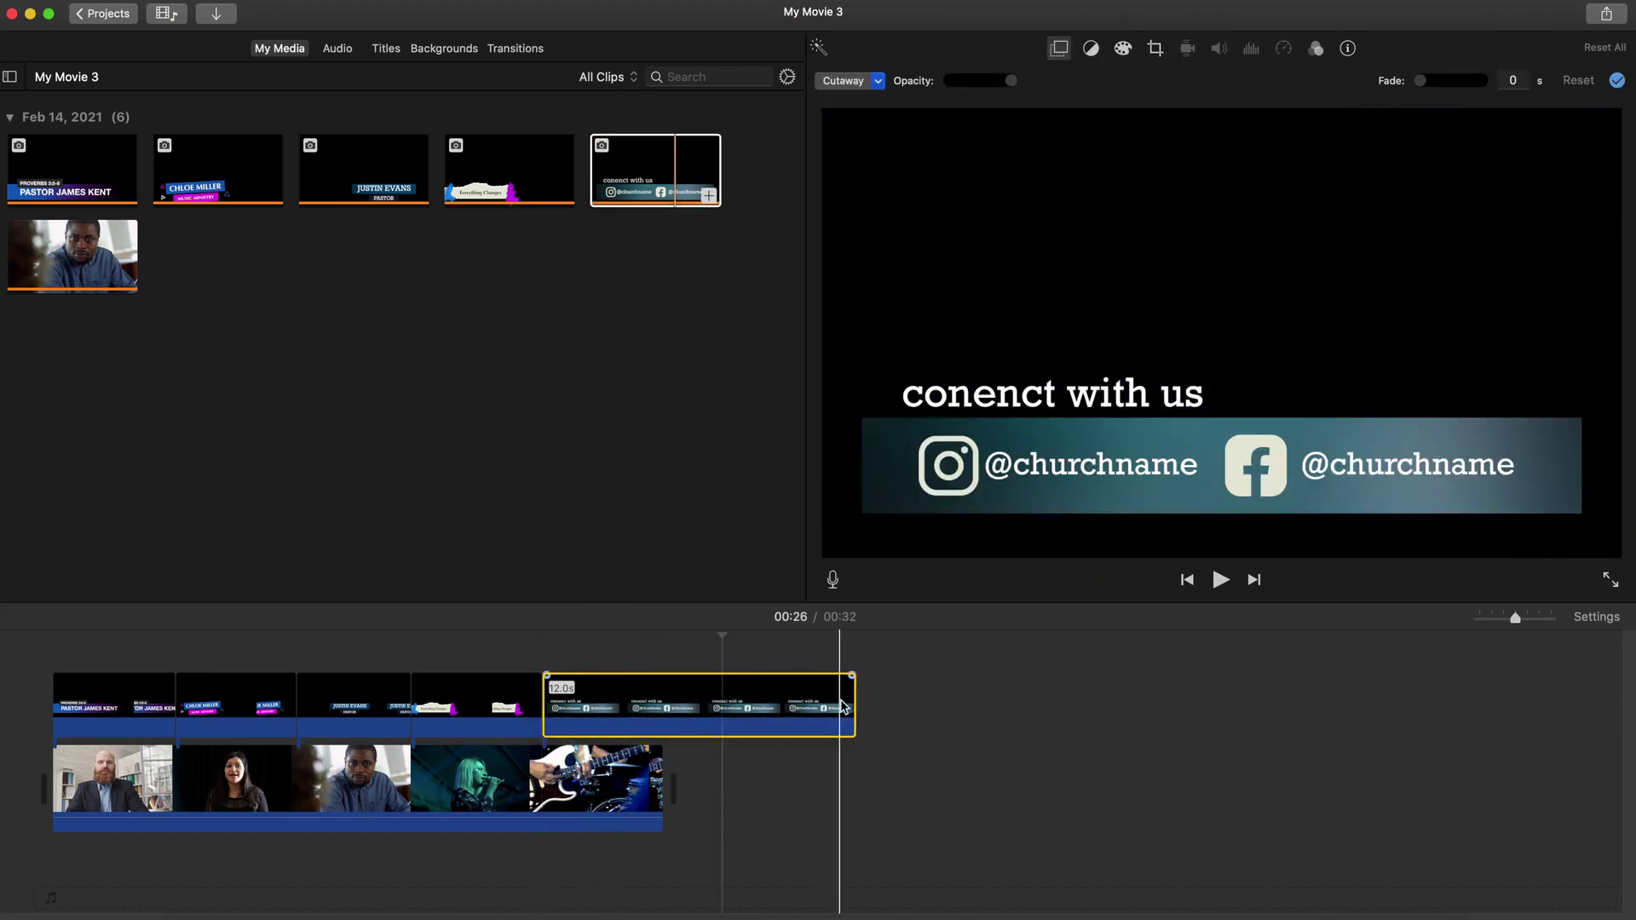
pyautogui.moveTo(853, 707); pyautogui.dragTo(663, 712)
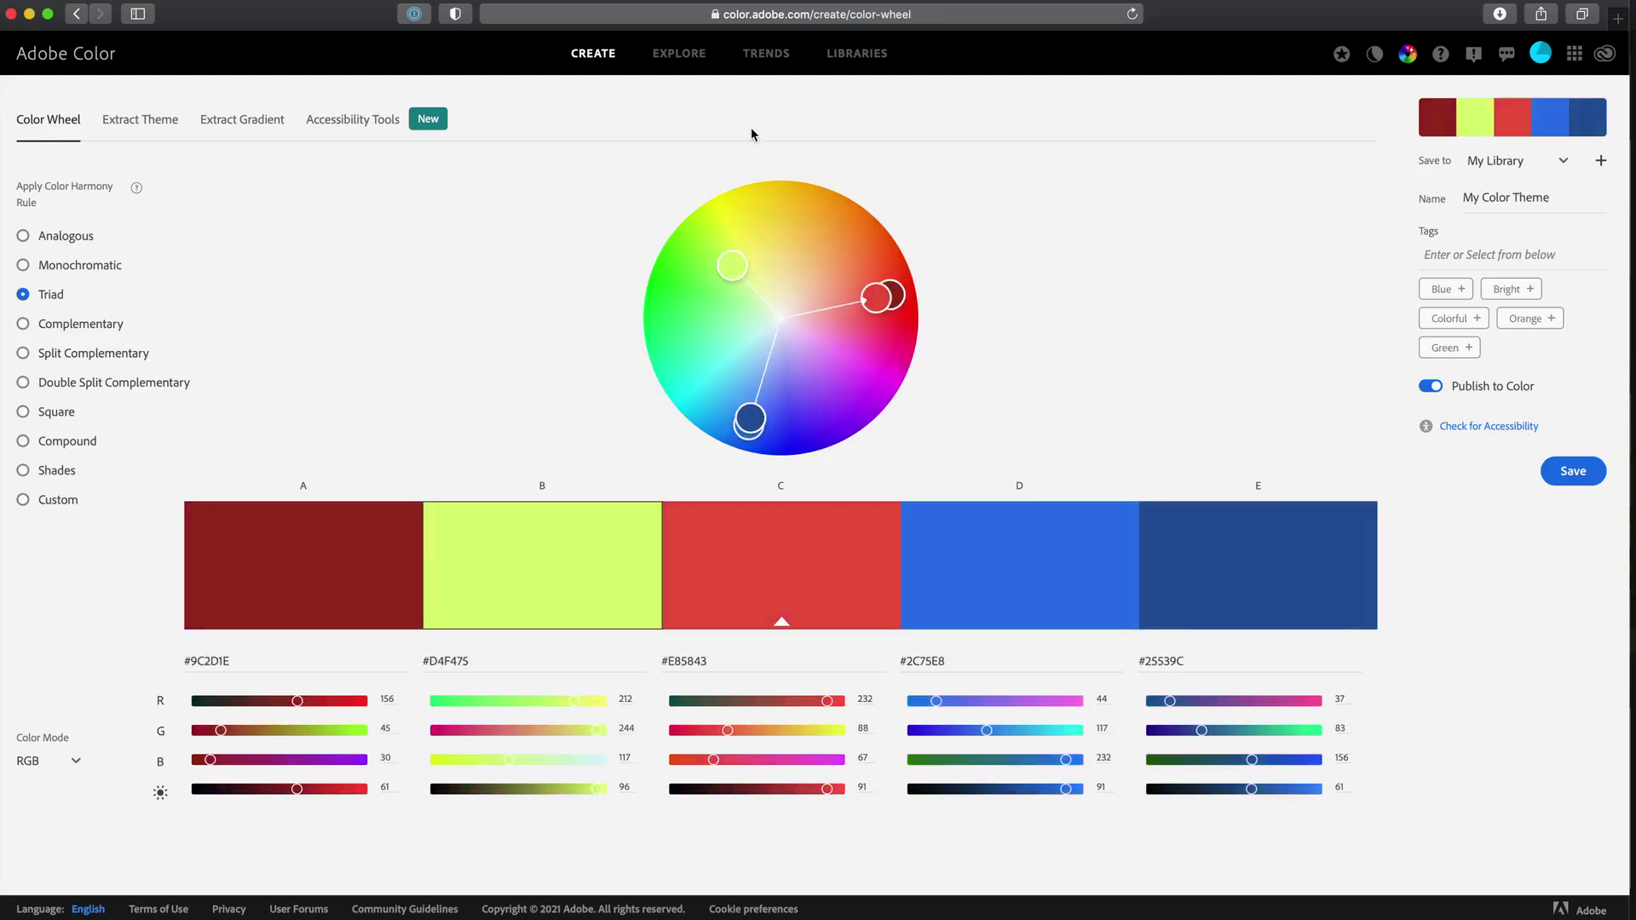
pyautogui.click(767, 55)
pyautogui.scroll(-10, 372, 420)
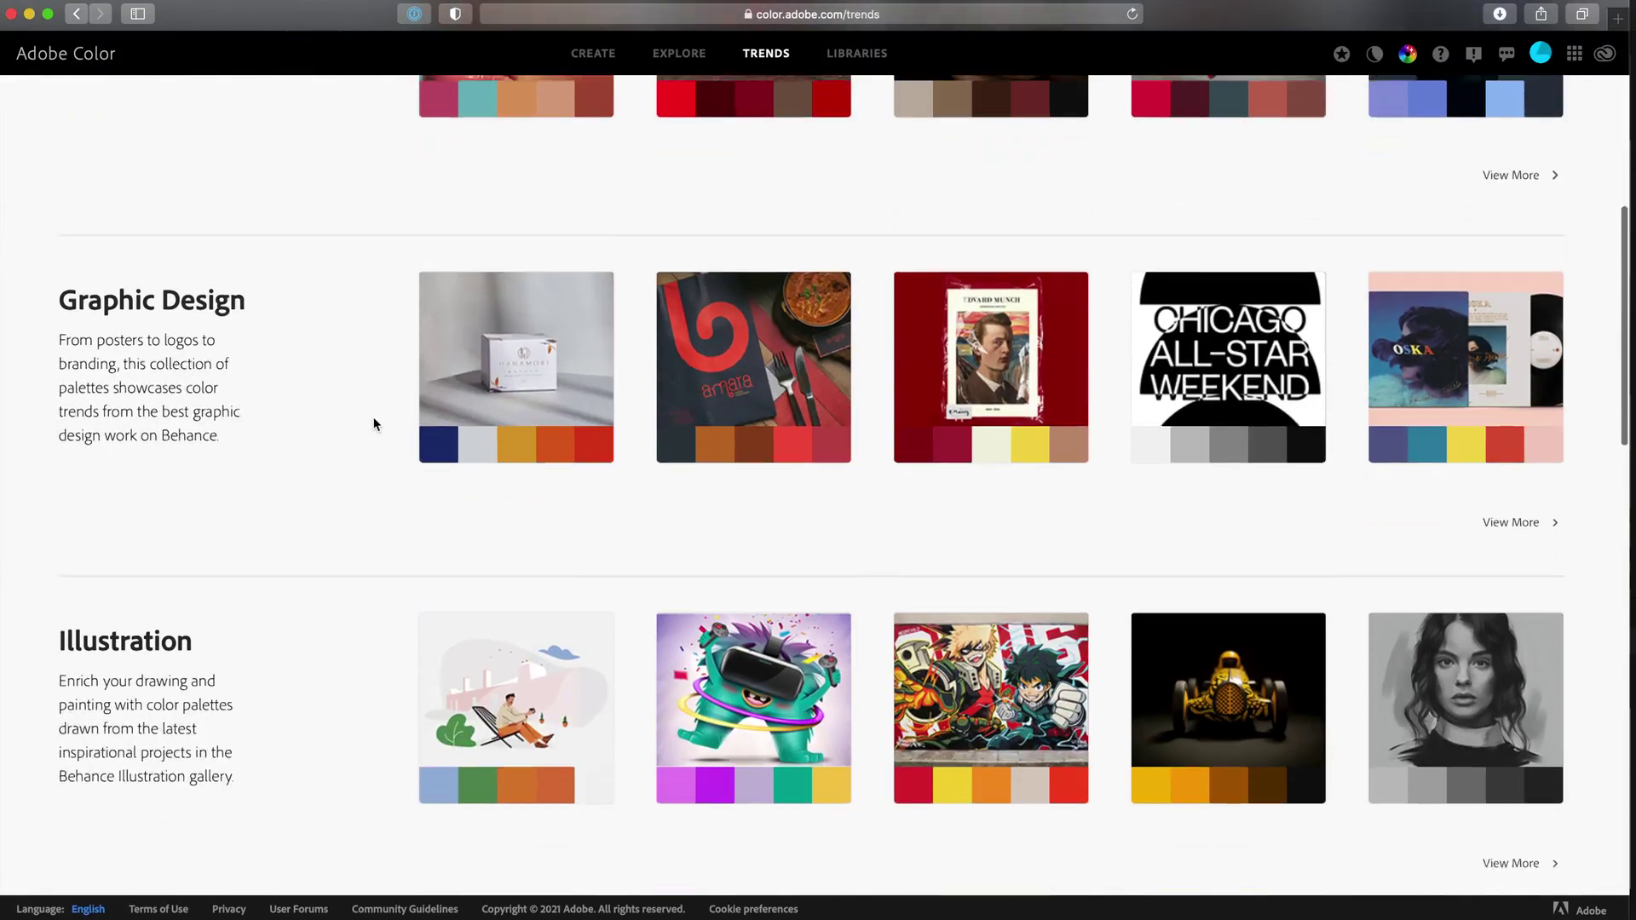
pyautogui.click(1513, 504)
pyautogui.scroll(-5, 482, 246)
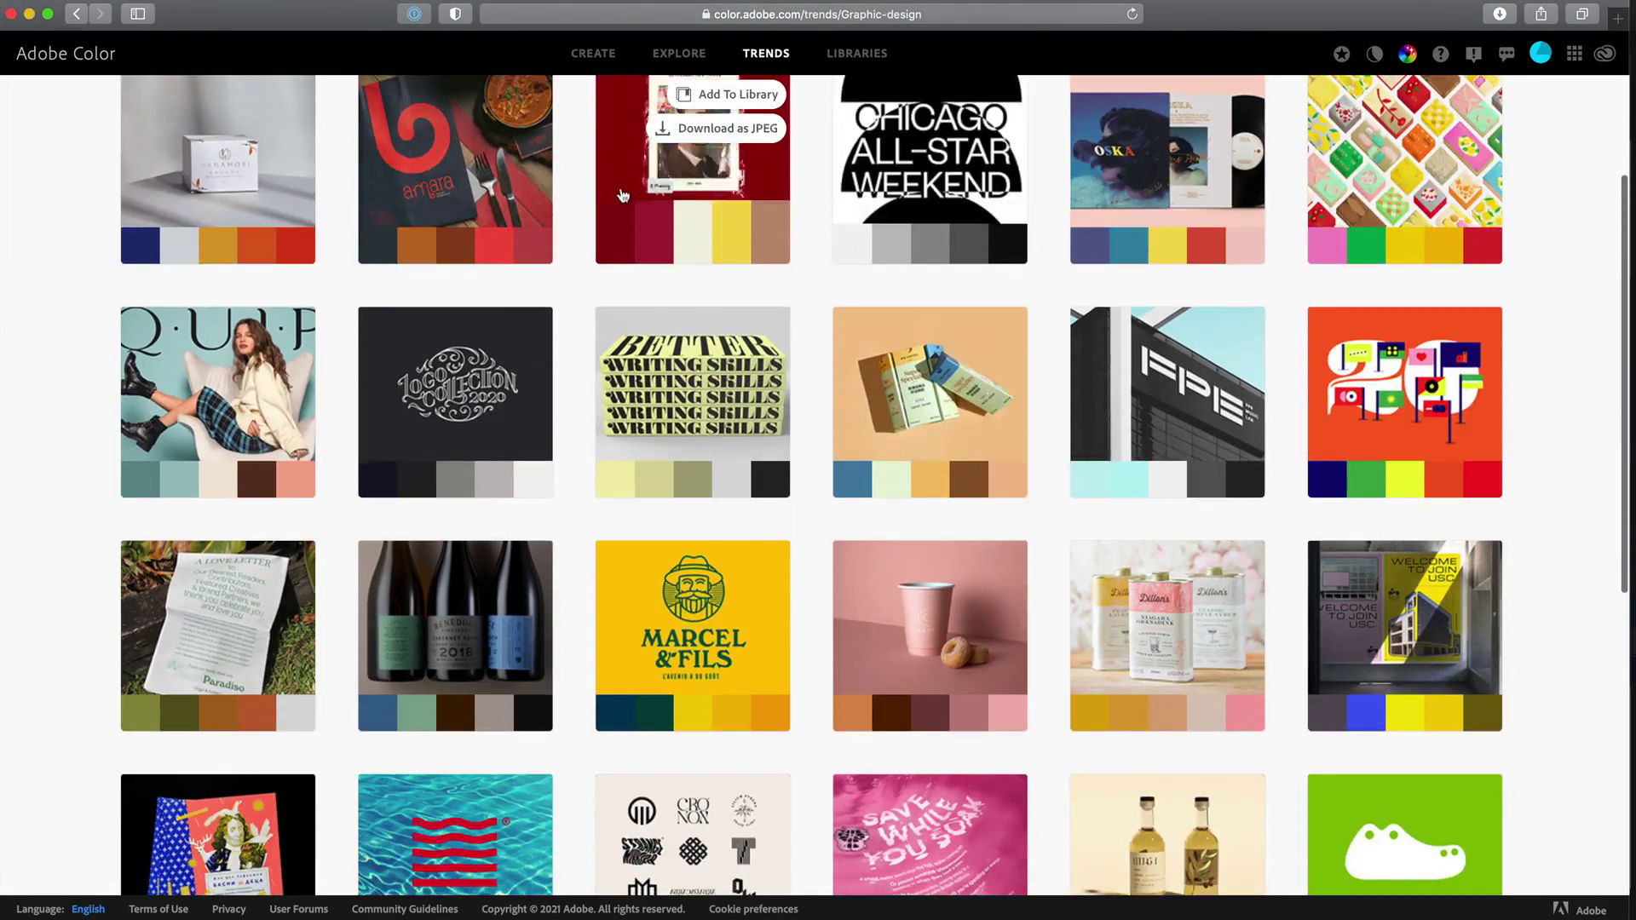